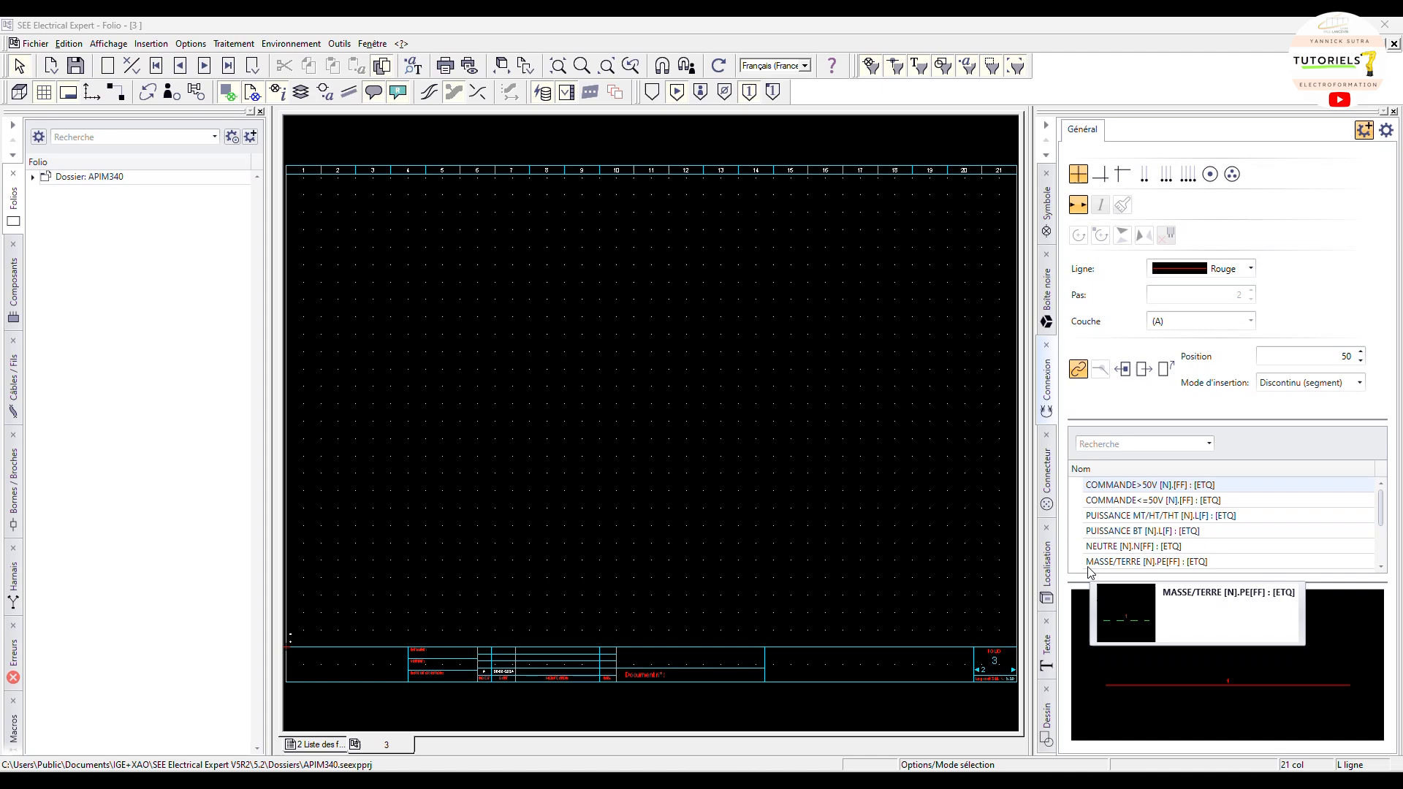
Open the PLC I/O assistant (Assistant pour E/S automates) and start adding a rack to API1
left_click(233, 52)
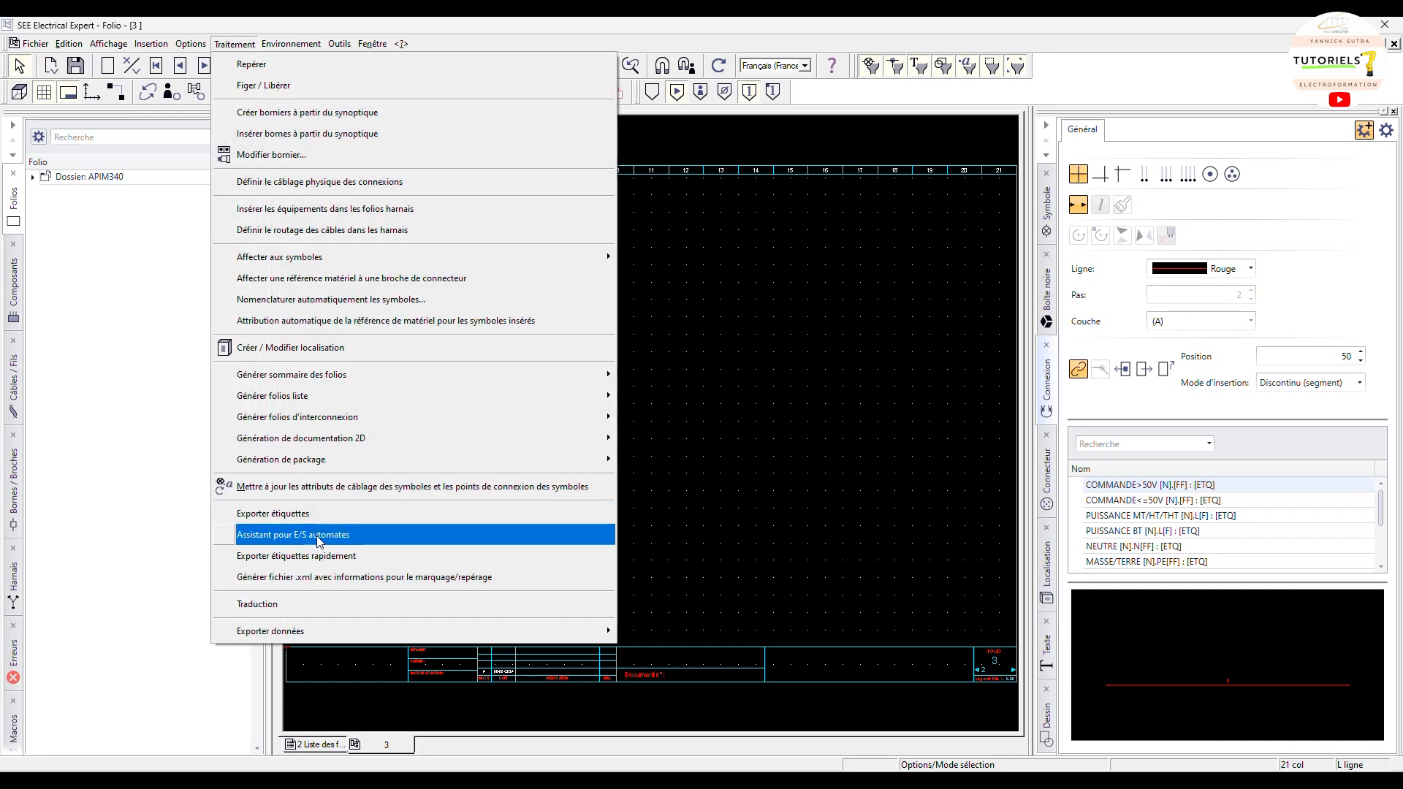
left_click(320, 537)
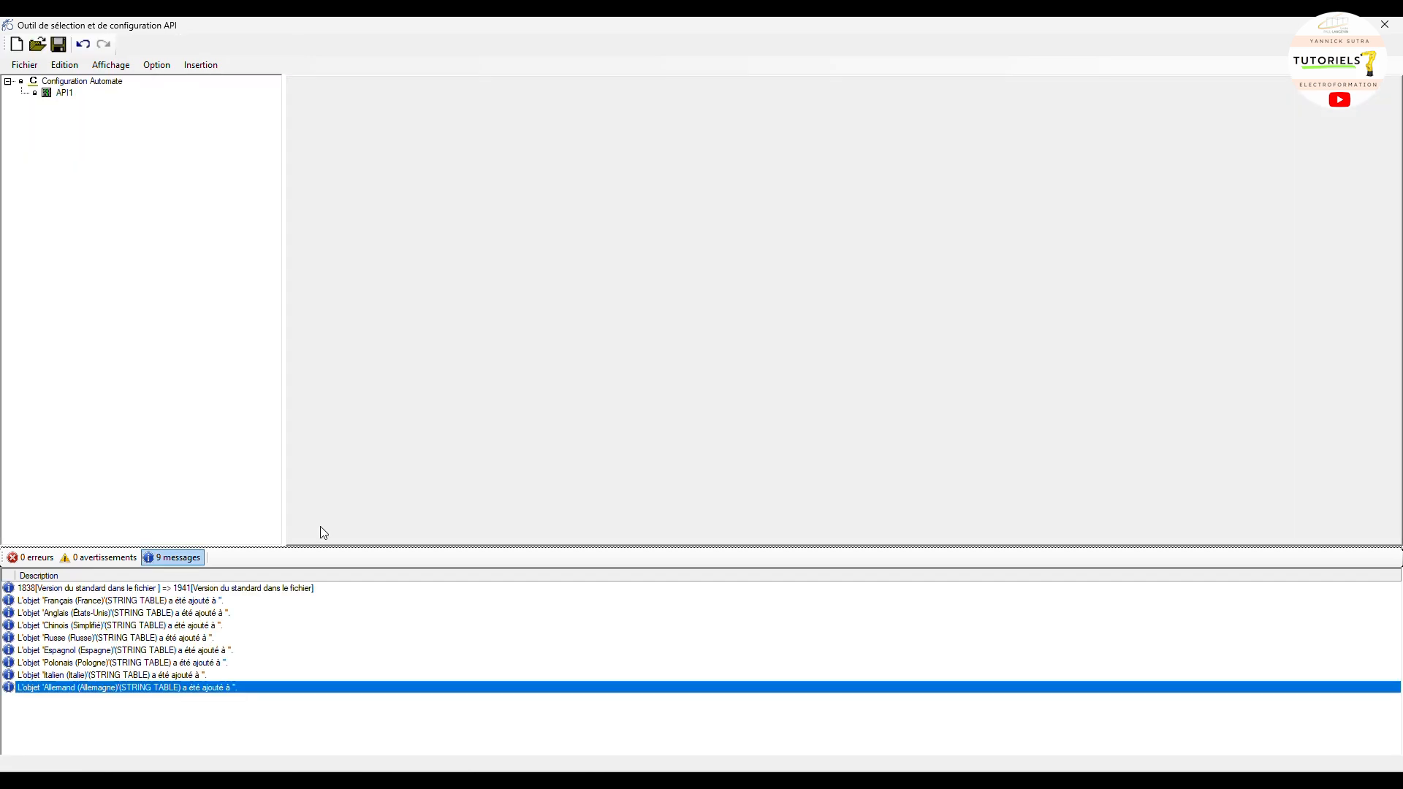
left_click(48, 95)
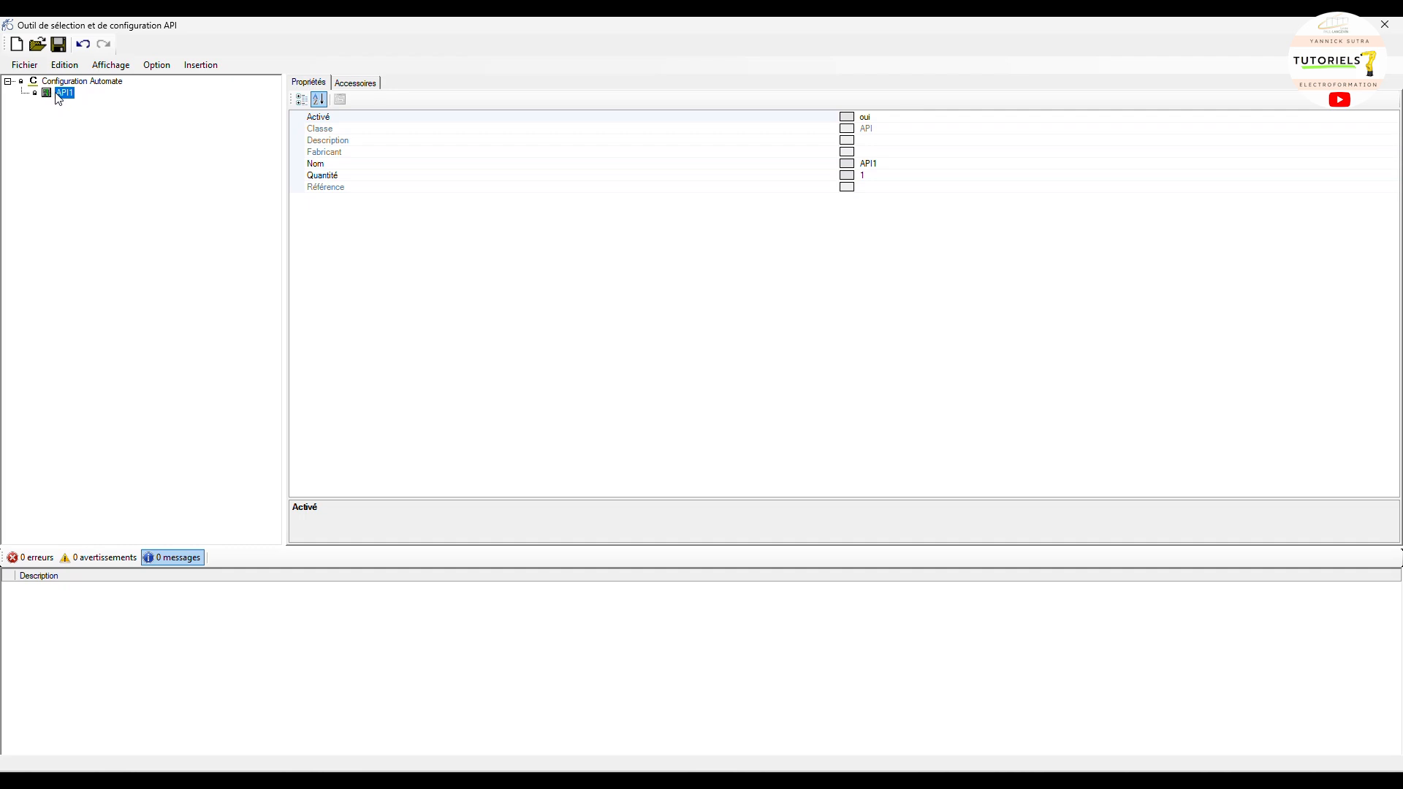
right_click(58, 98)
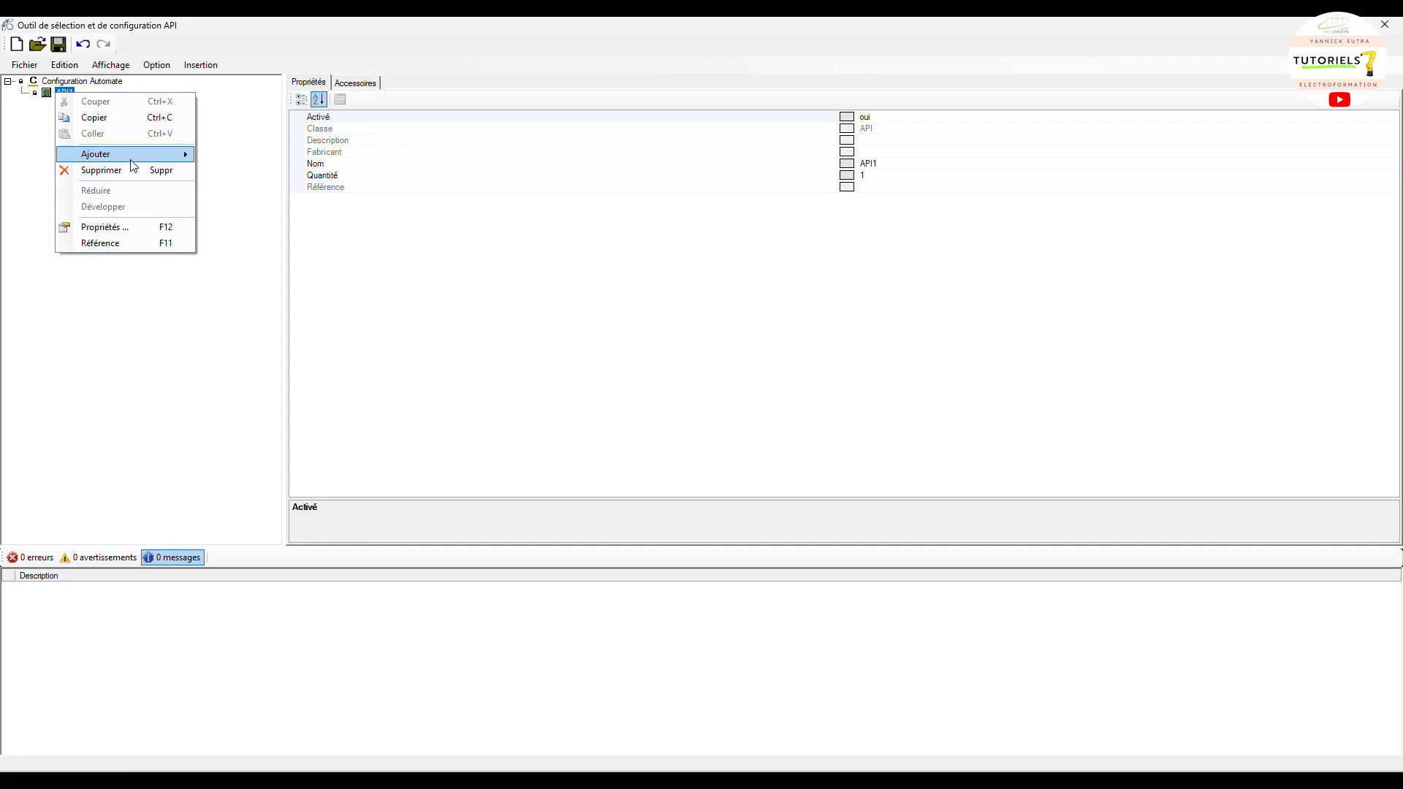
mouse_move(133, 162)
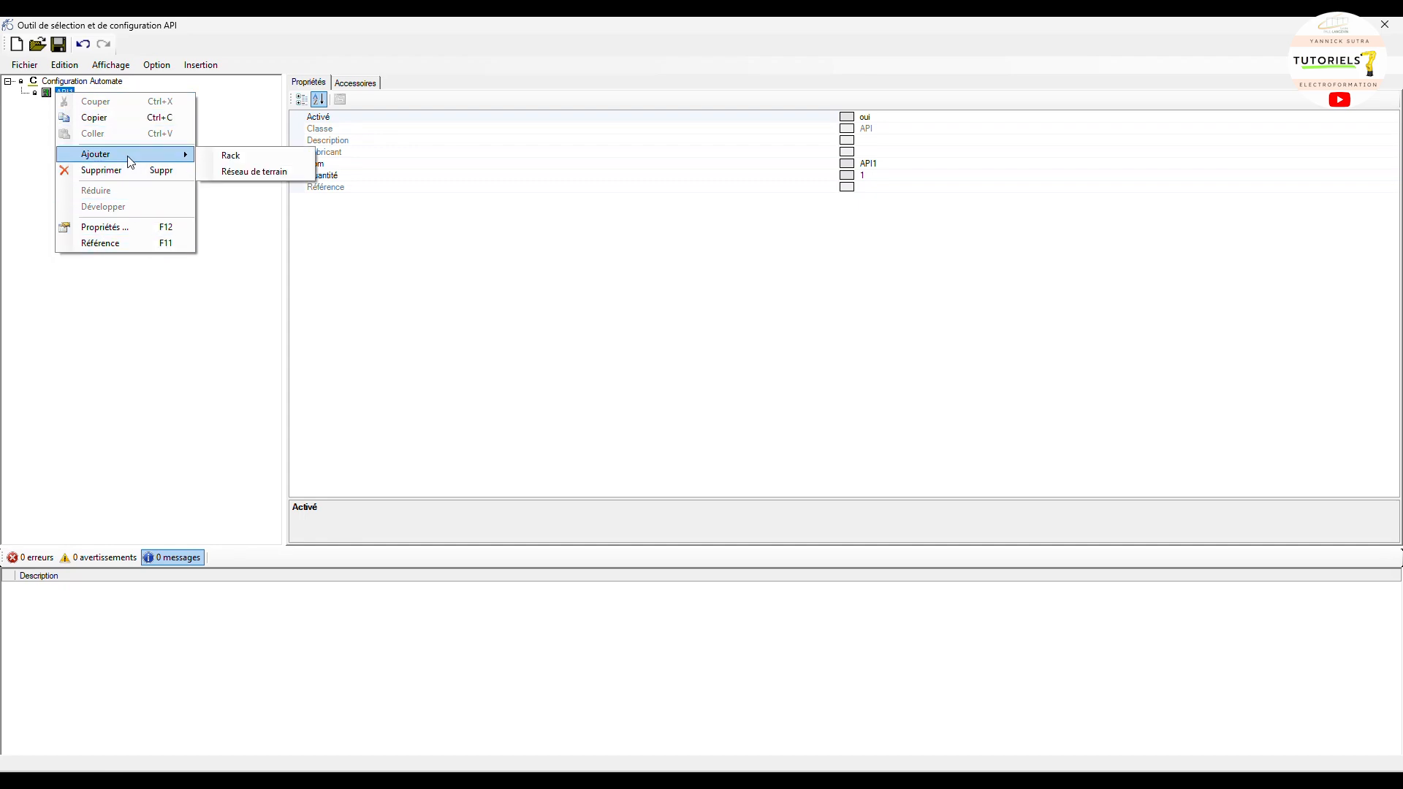
left_click(233, 157)
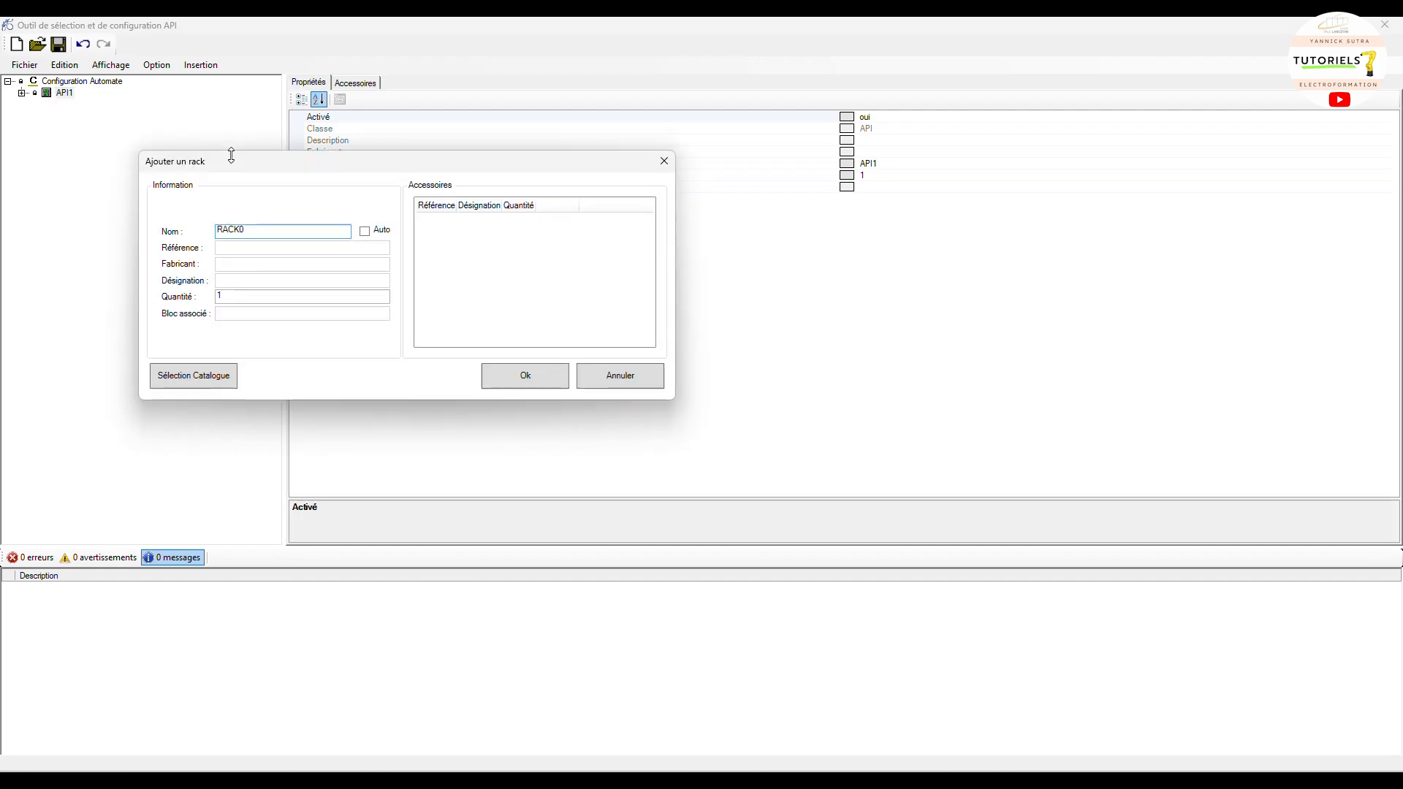
Open the catalogue for the new rack and filter it to manufacturer SCHNEIDER ELECTRIC and series MODICON M340
left_click(195, 381)
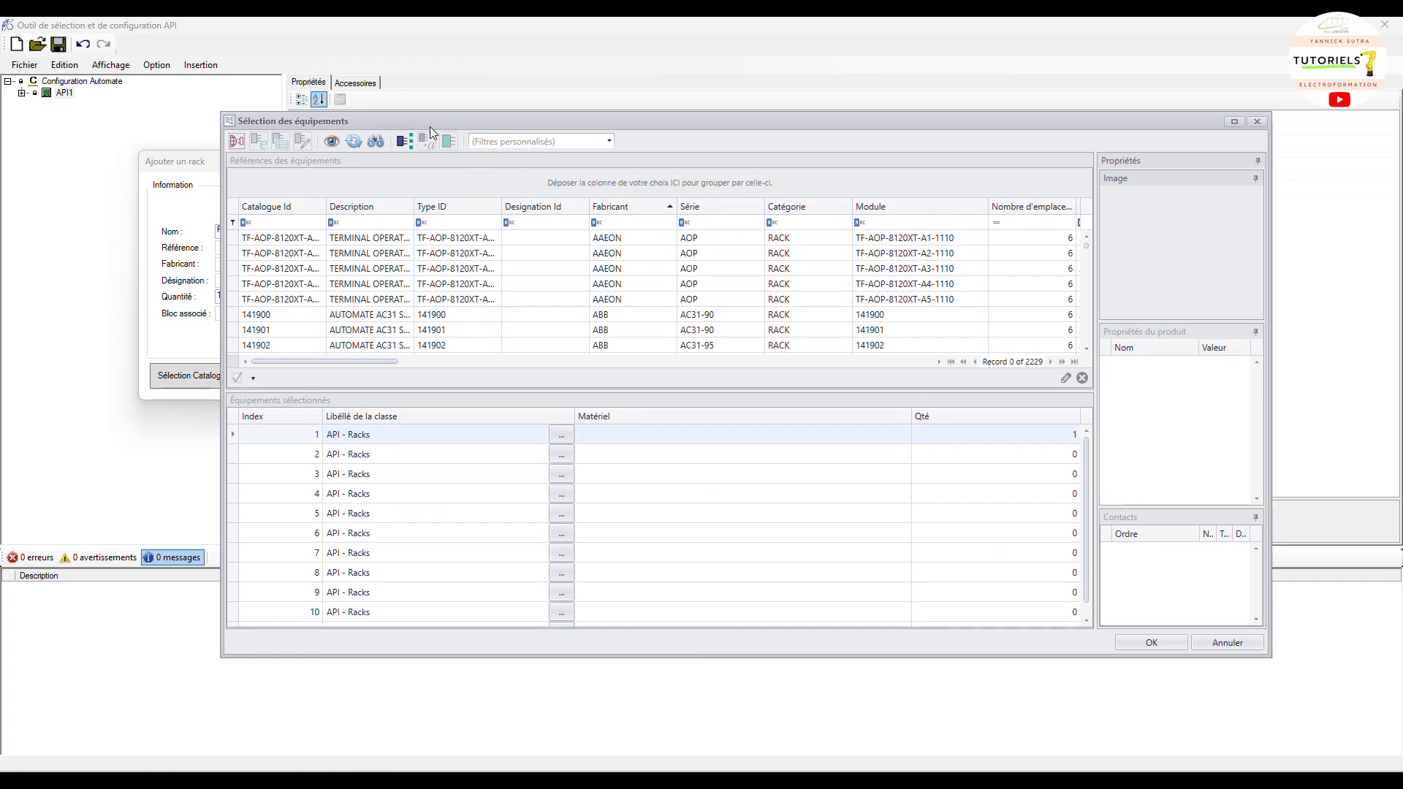
left_click(633, 205)
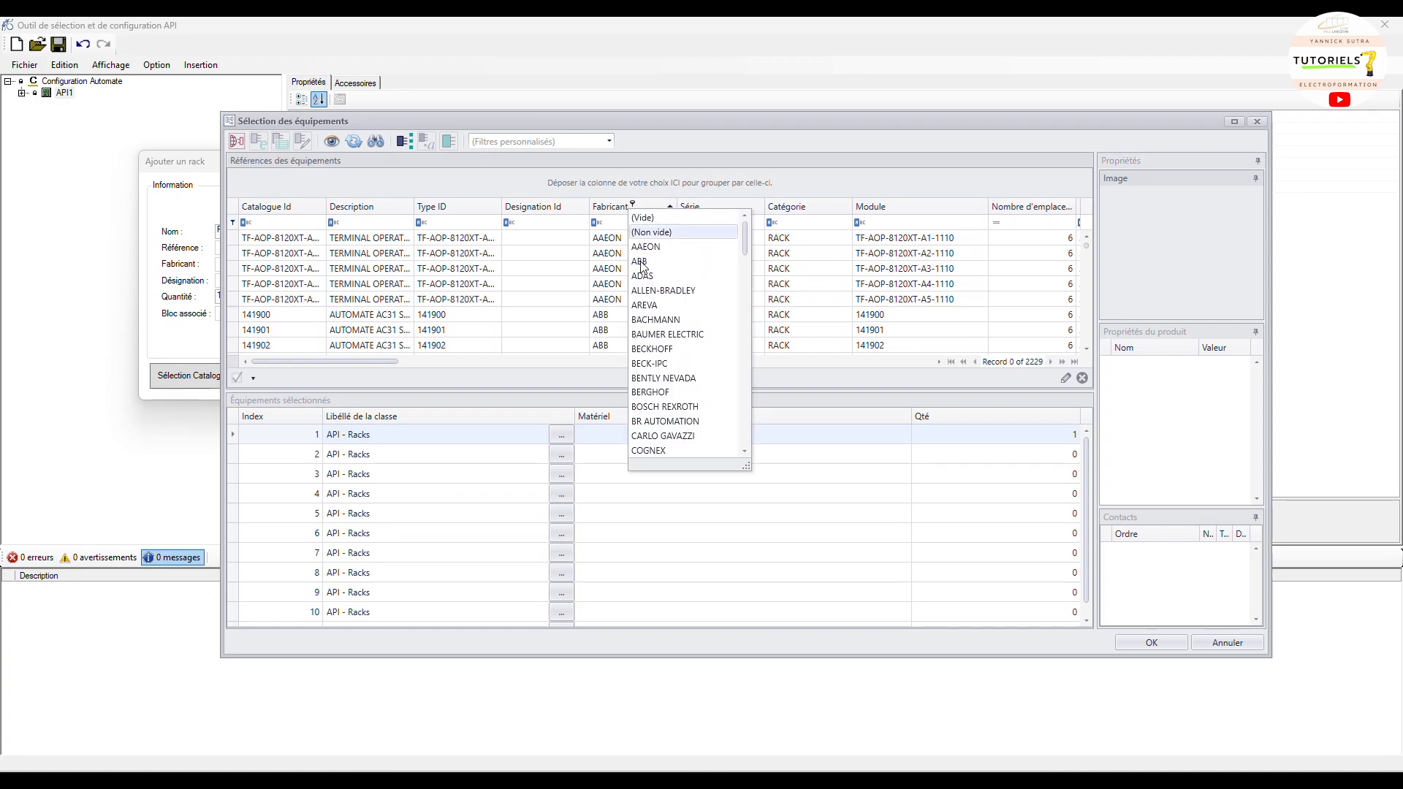
scroll(664, 357, "down", 8)
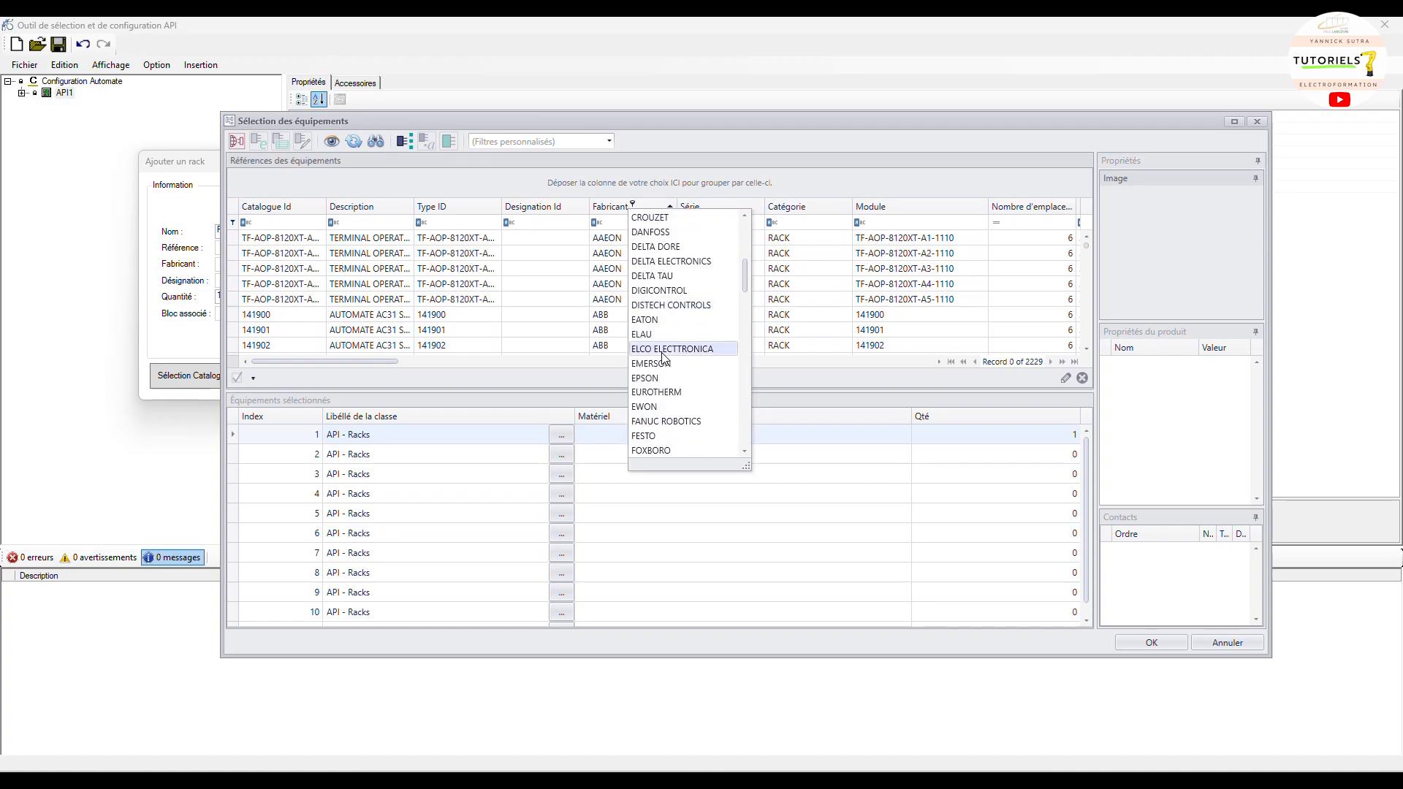
scroll(663, 356, "down", 12)
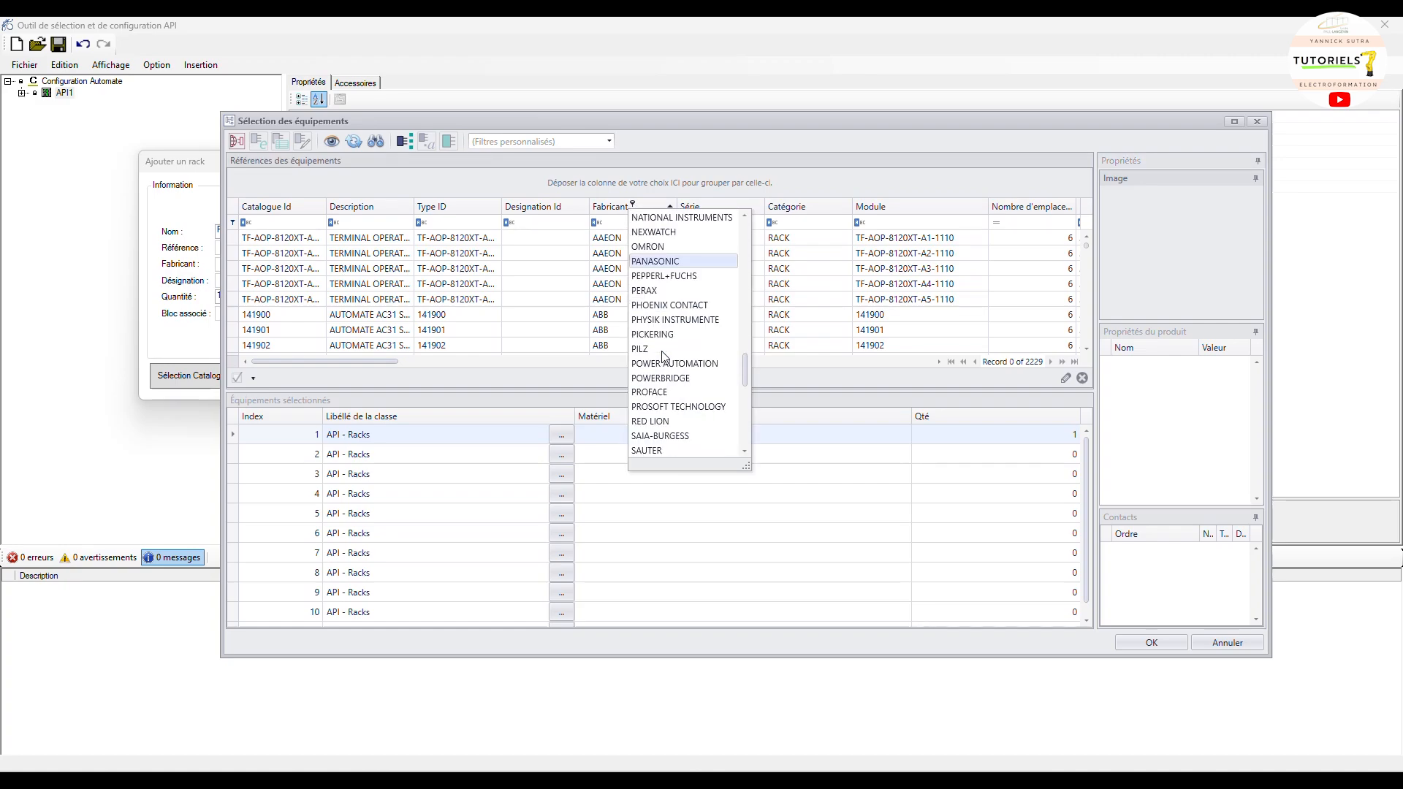
scroll(663, 358, "down", 2)
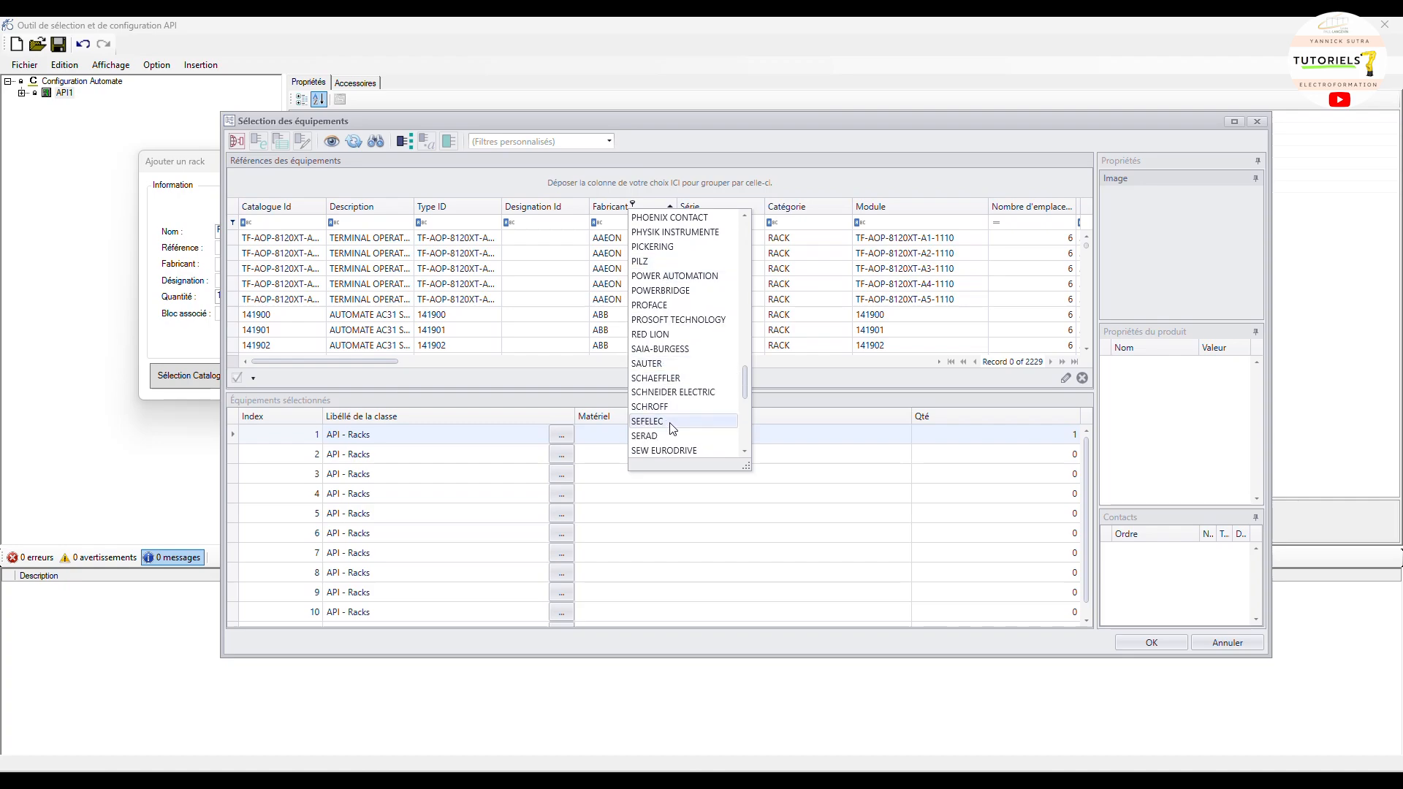
left_click(670, 393)
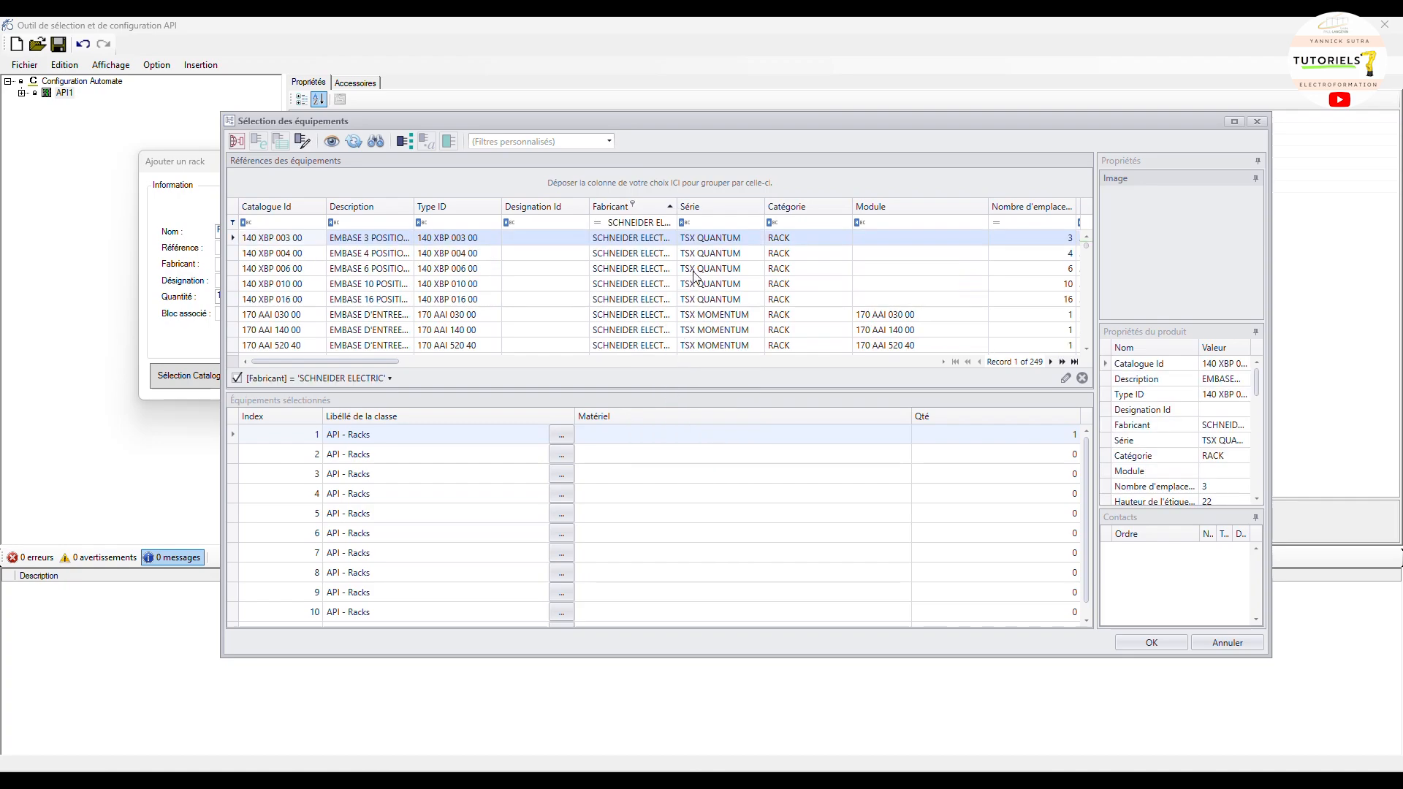
left_click(704, 205)
scroll(766, 375, "down", 3)
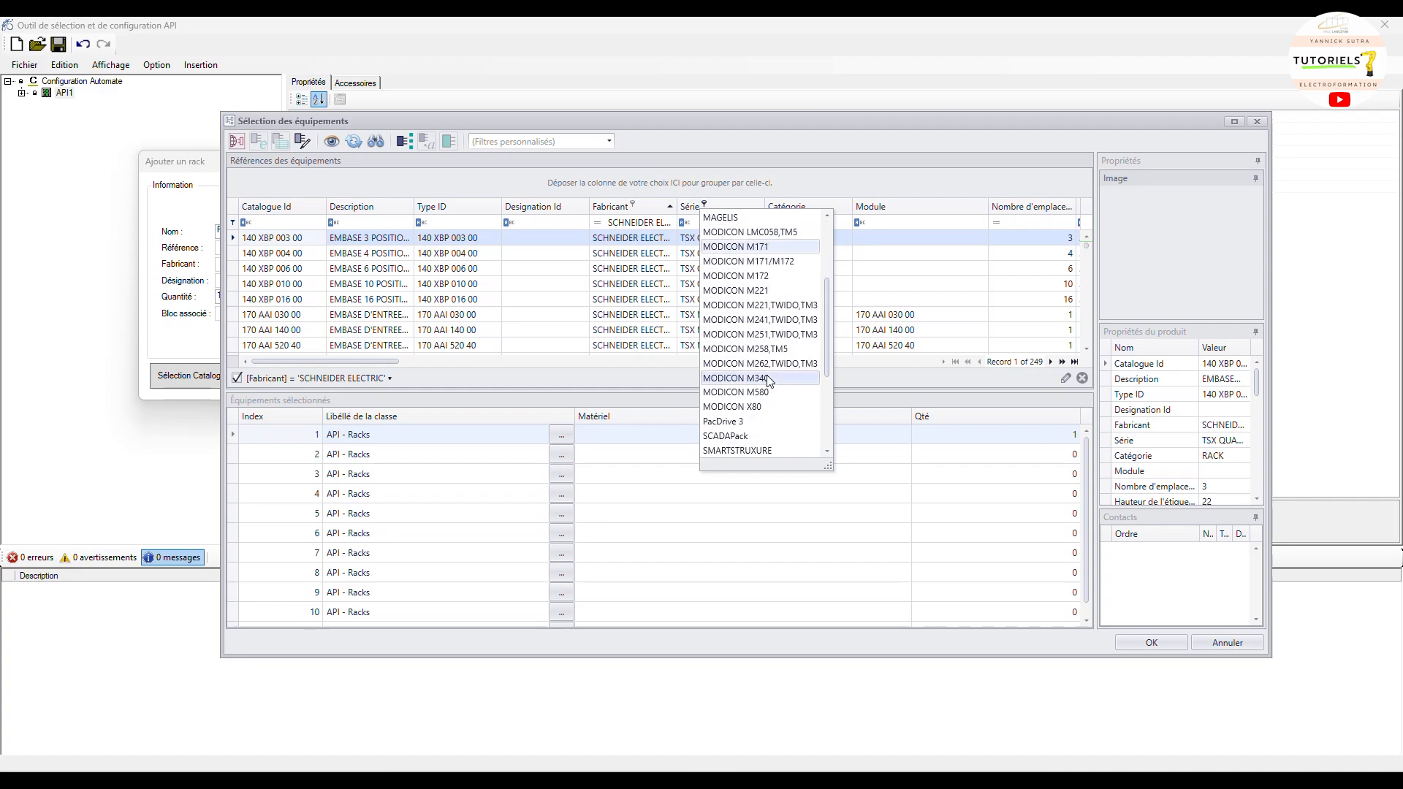
left_click(767, 378)
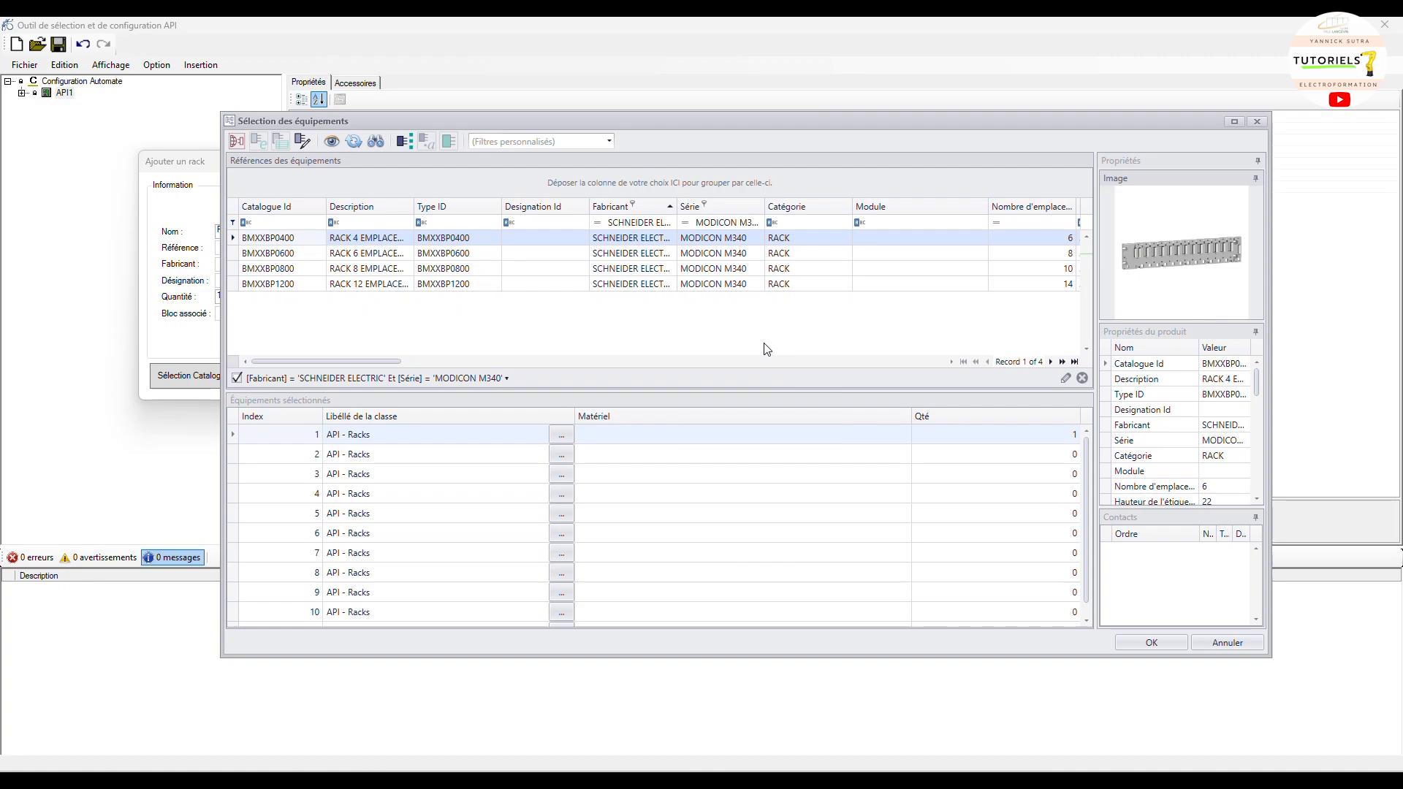
Assign the six-slot rack reference BMXXBP0600 and add the rack to API1
left_click(380, 256)
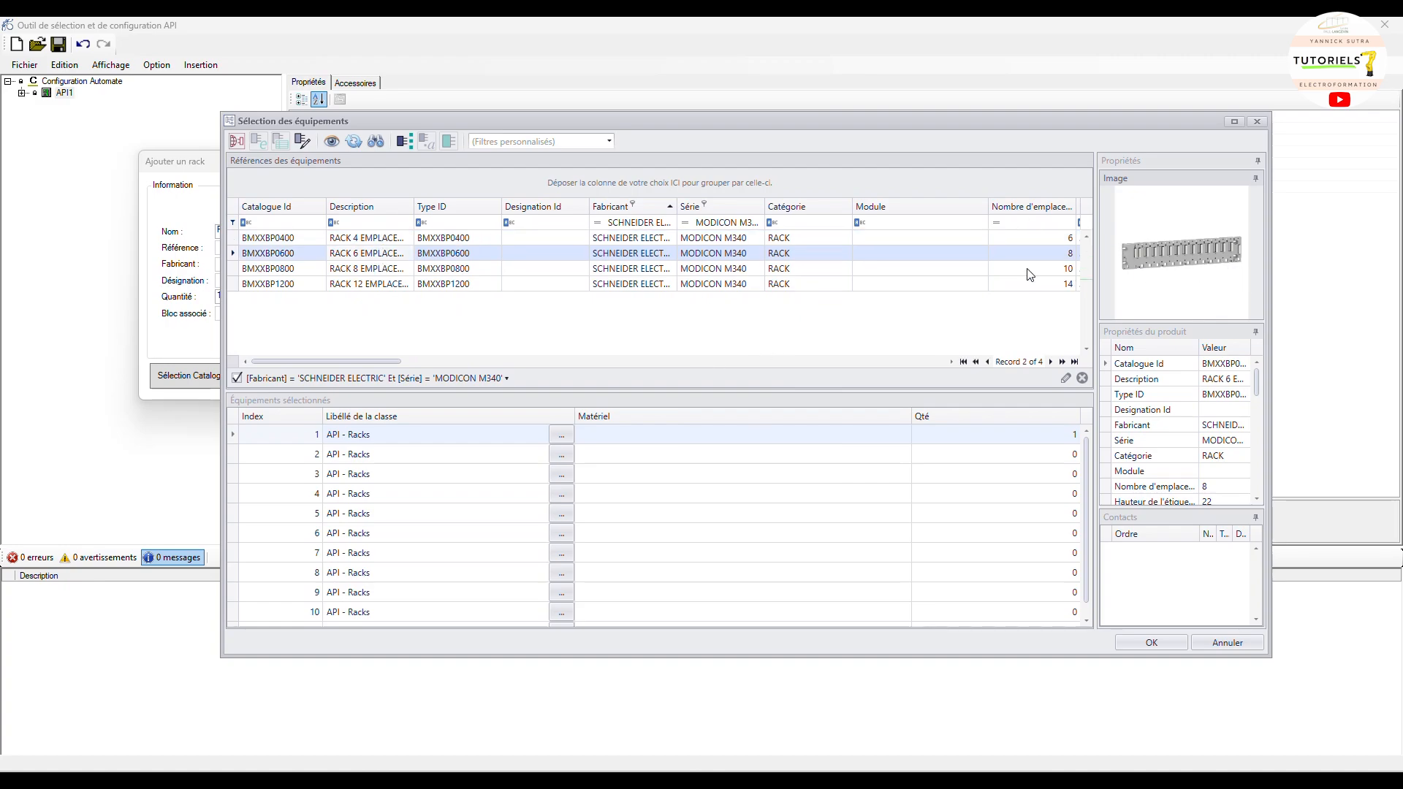
double_click(379, 256)
left_click(1134, 643)
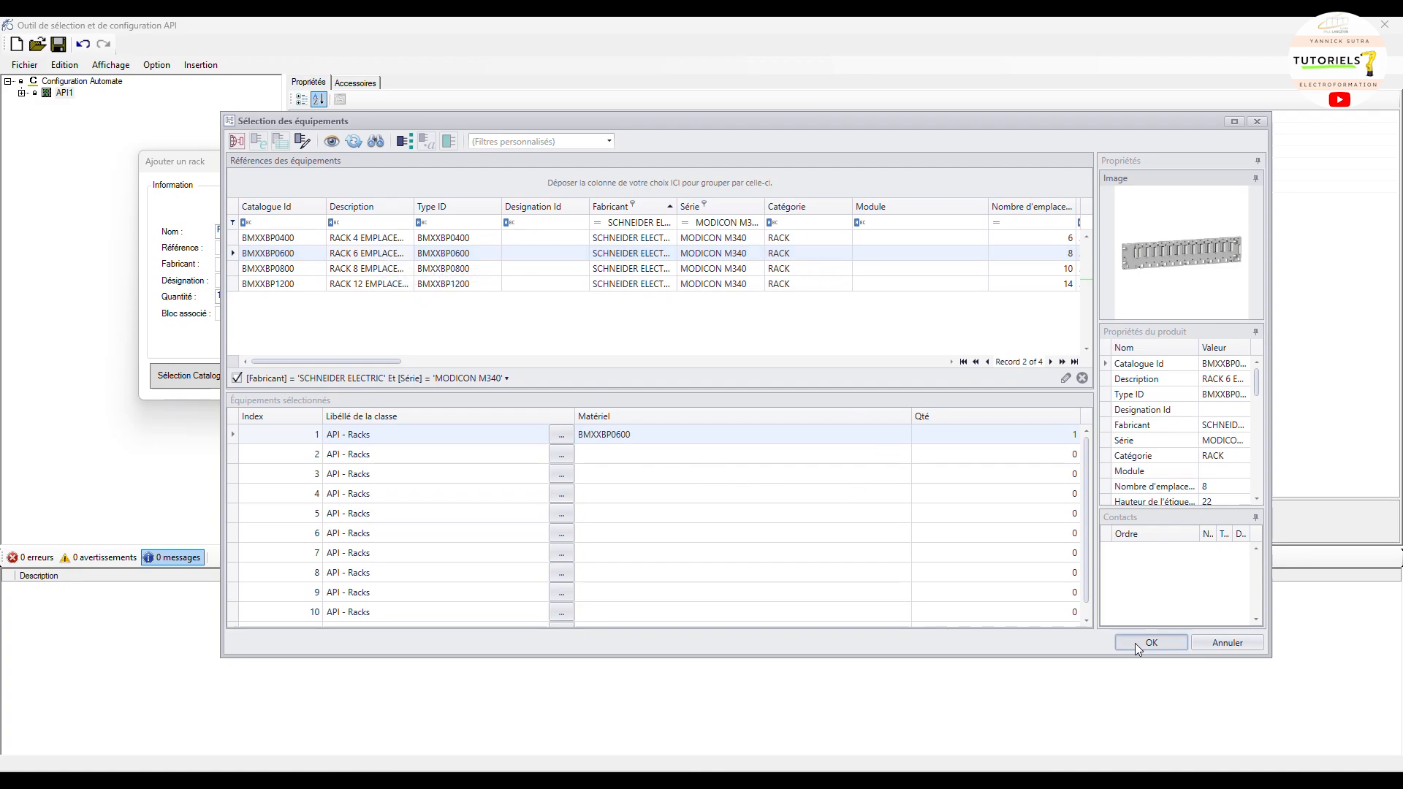
left_click(542, 386)
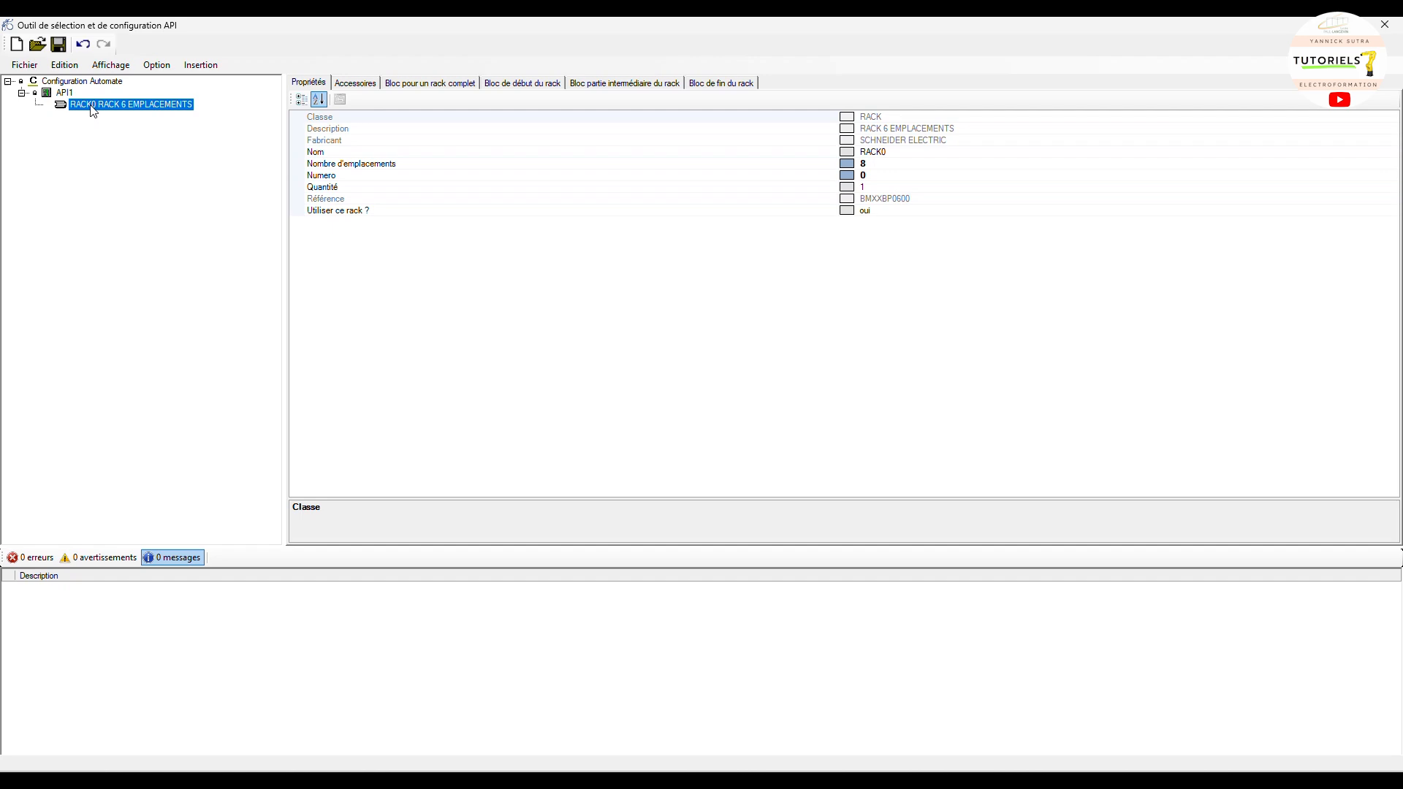
Delete the six-slot rack from API1 and undo that deletion
right_click(93, 111)
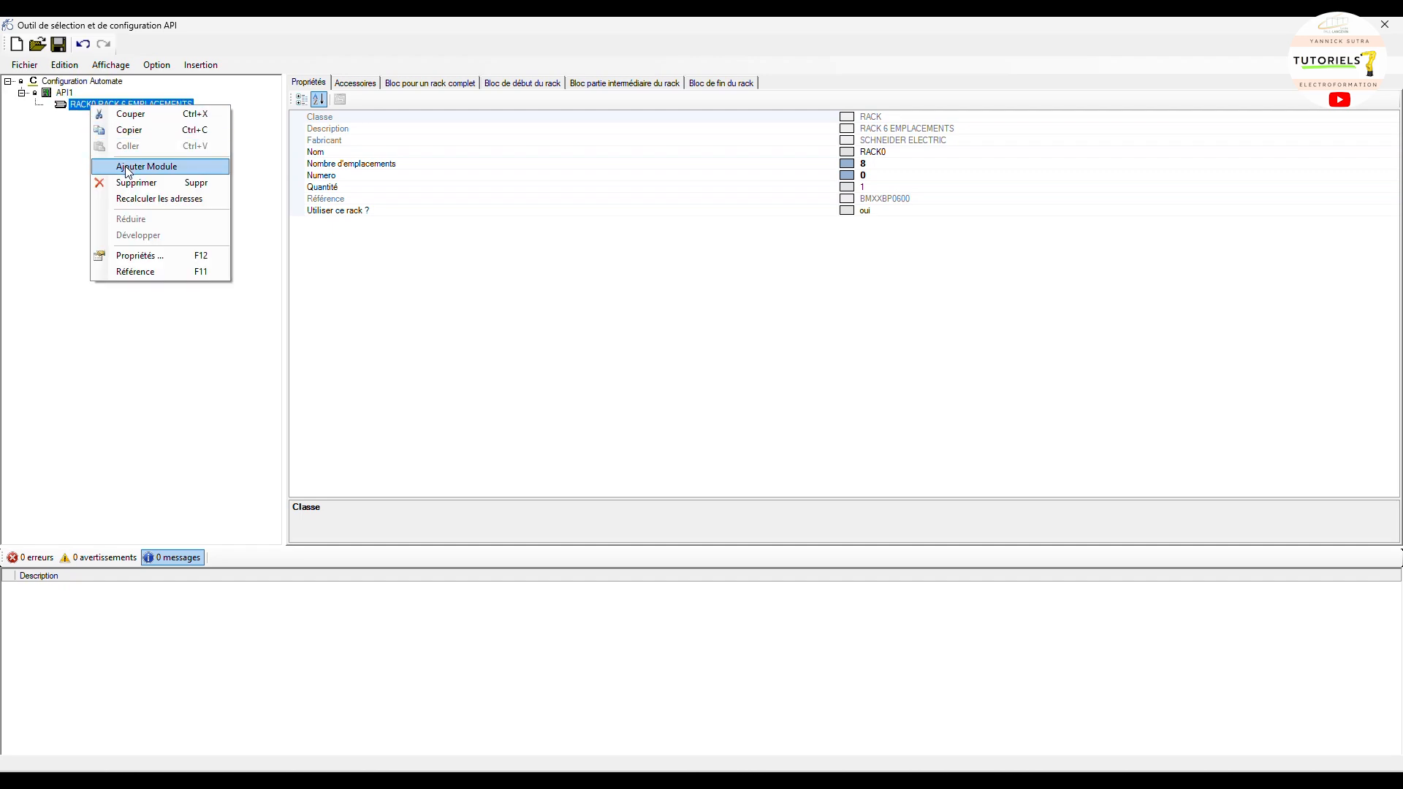
left_click(81, 105)
right_click(92, 112)
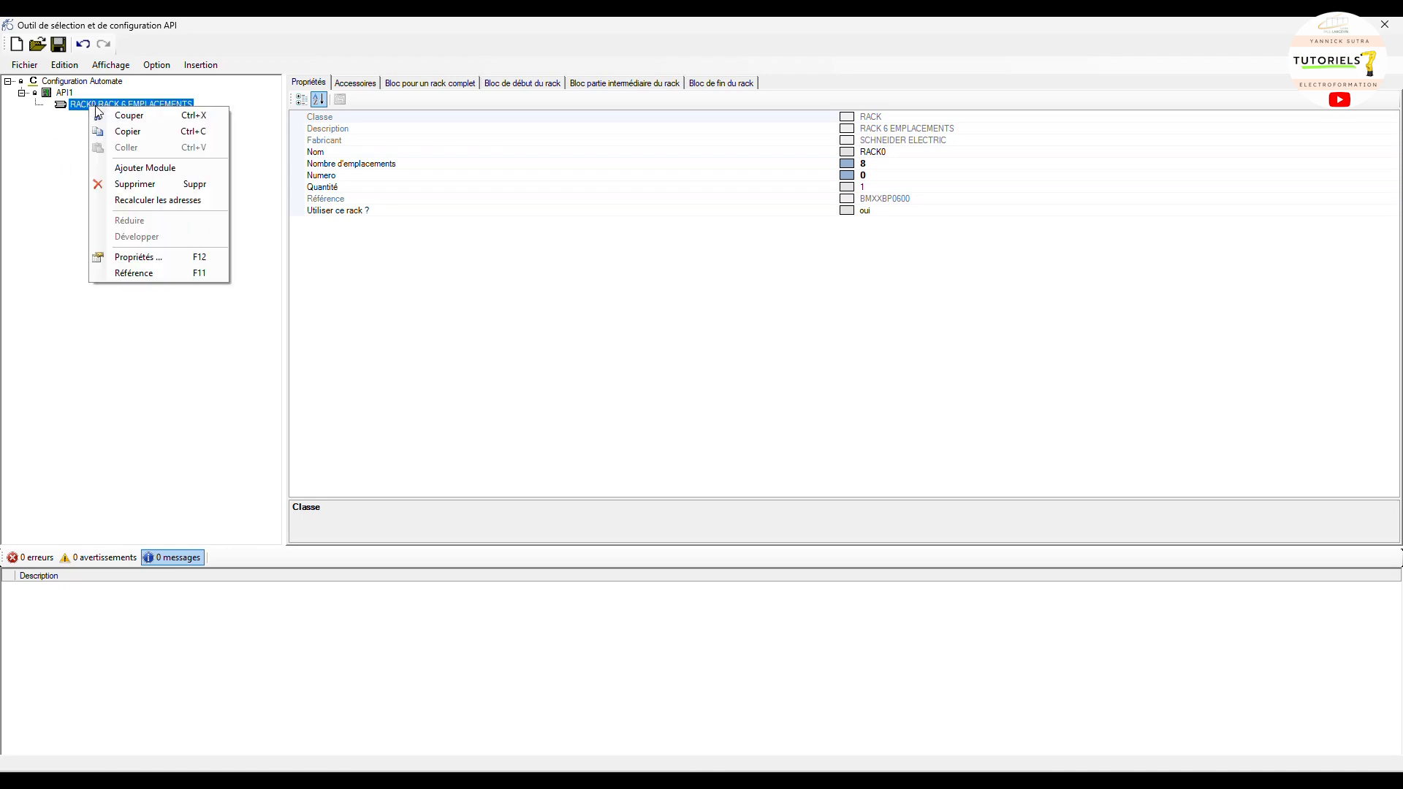
left_click(141, 182)
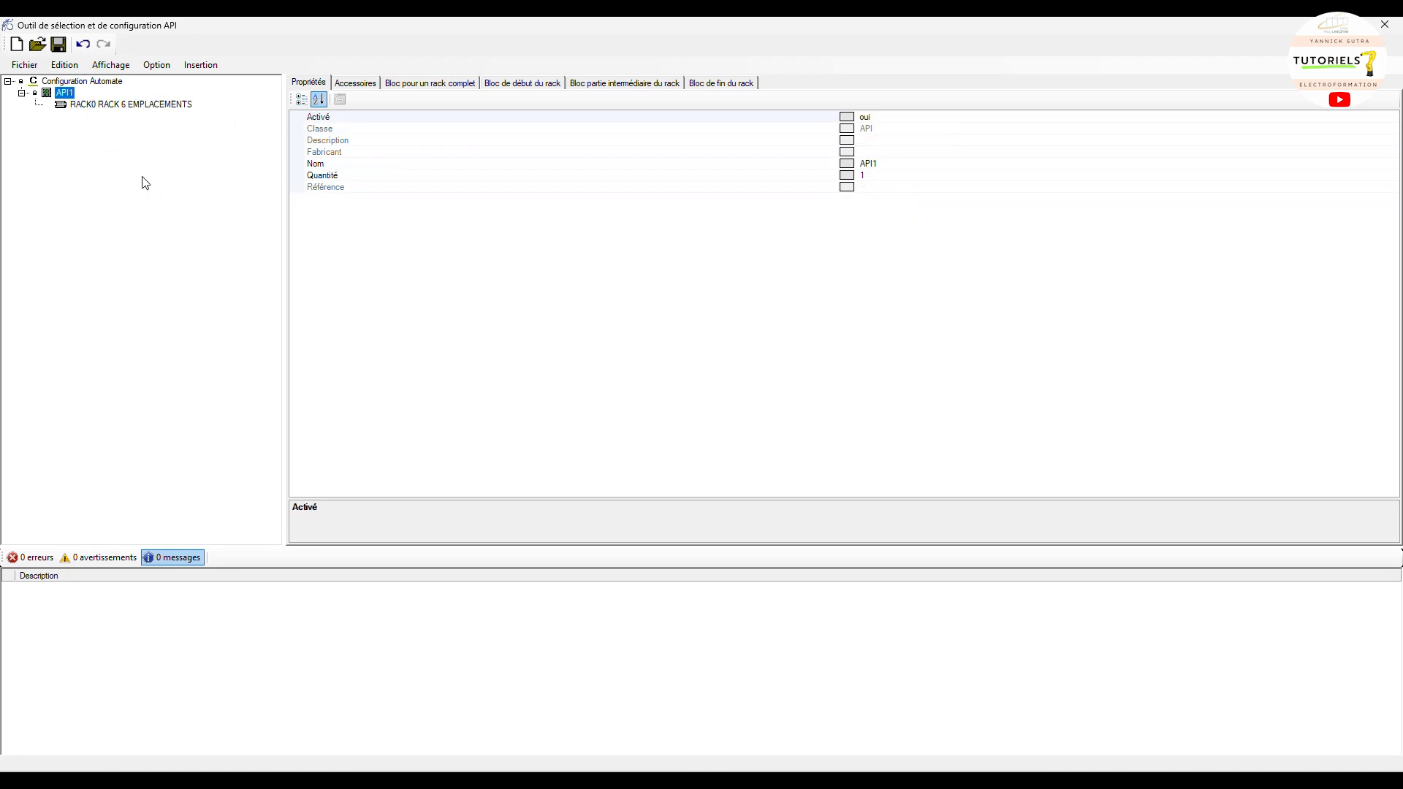
right_click(67, 97)
left_click(159, 128)
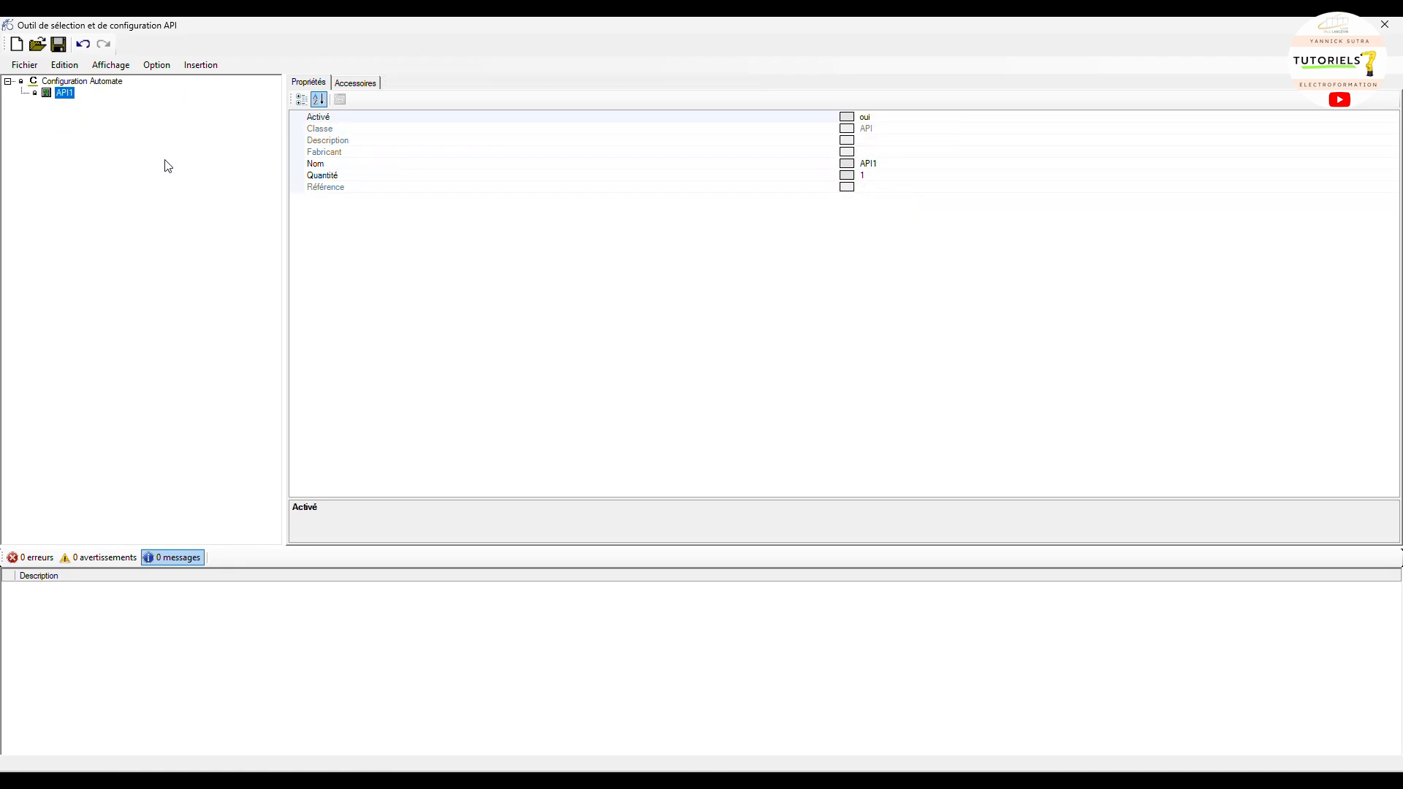
key("ctrl+z")
Start adding a module to the six-slot rack, keeping the type Autres, and open the equipment catalogue for it
left_click(22, 93)
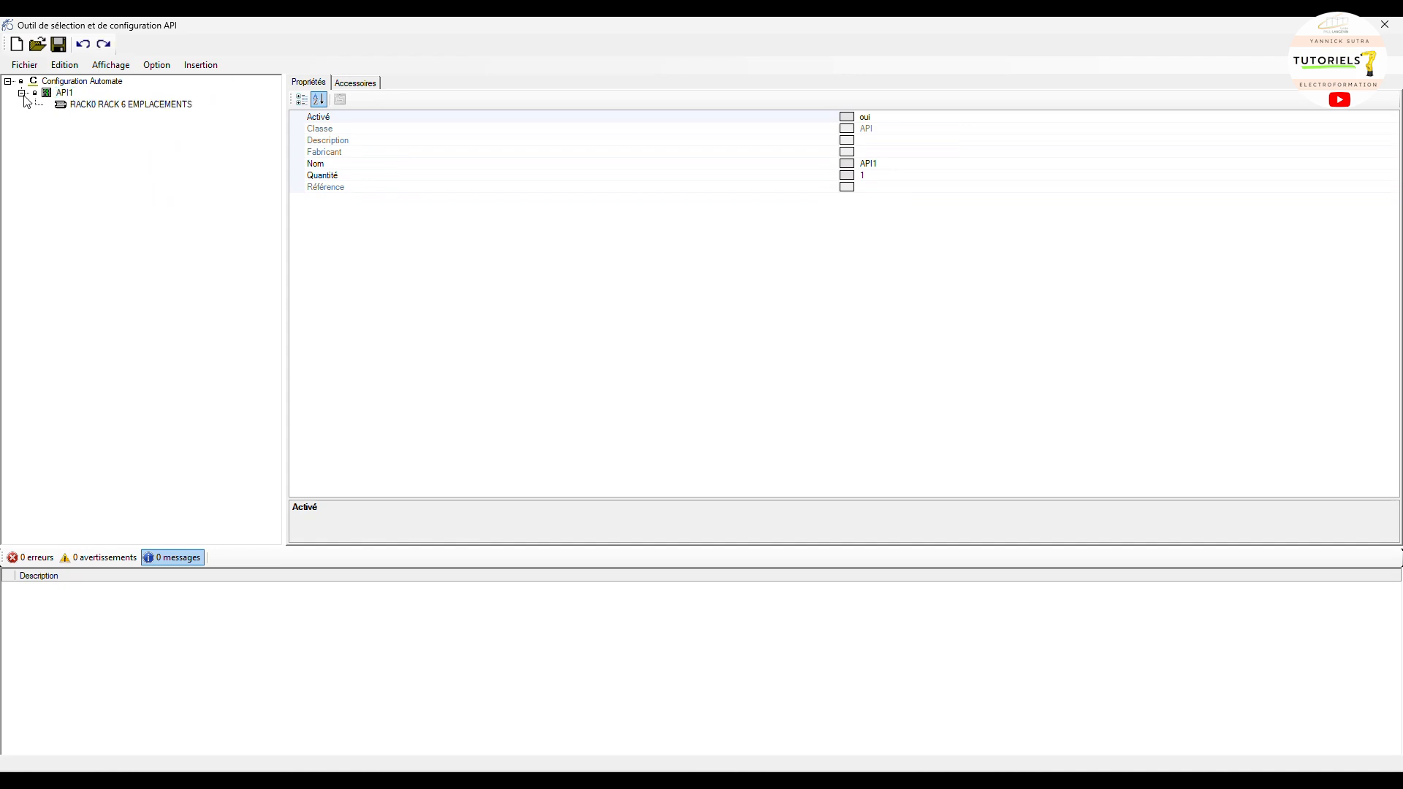
right_click(102, 107)
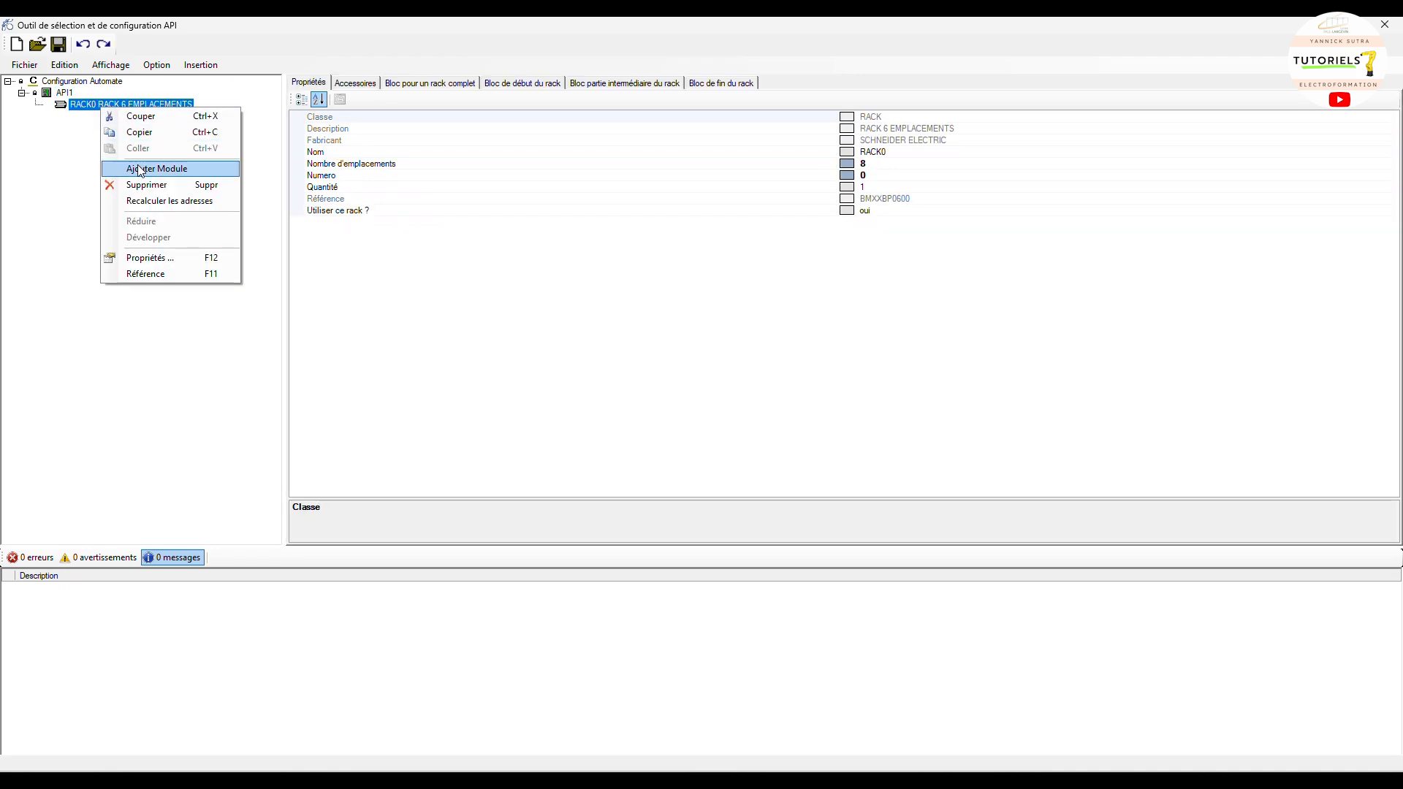
left_click(141, 169)
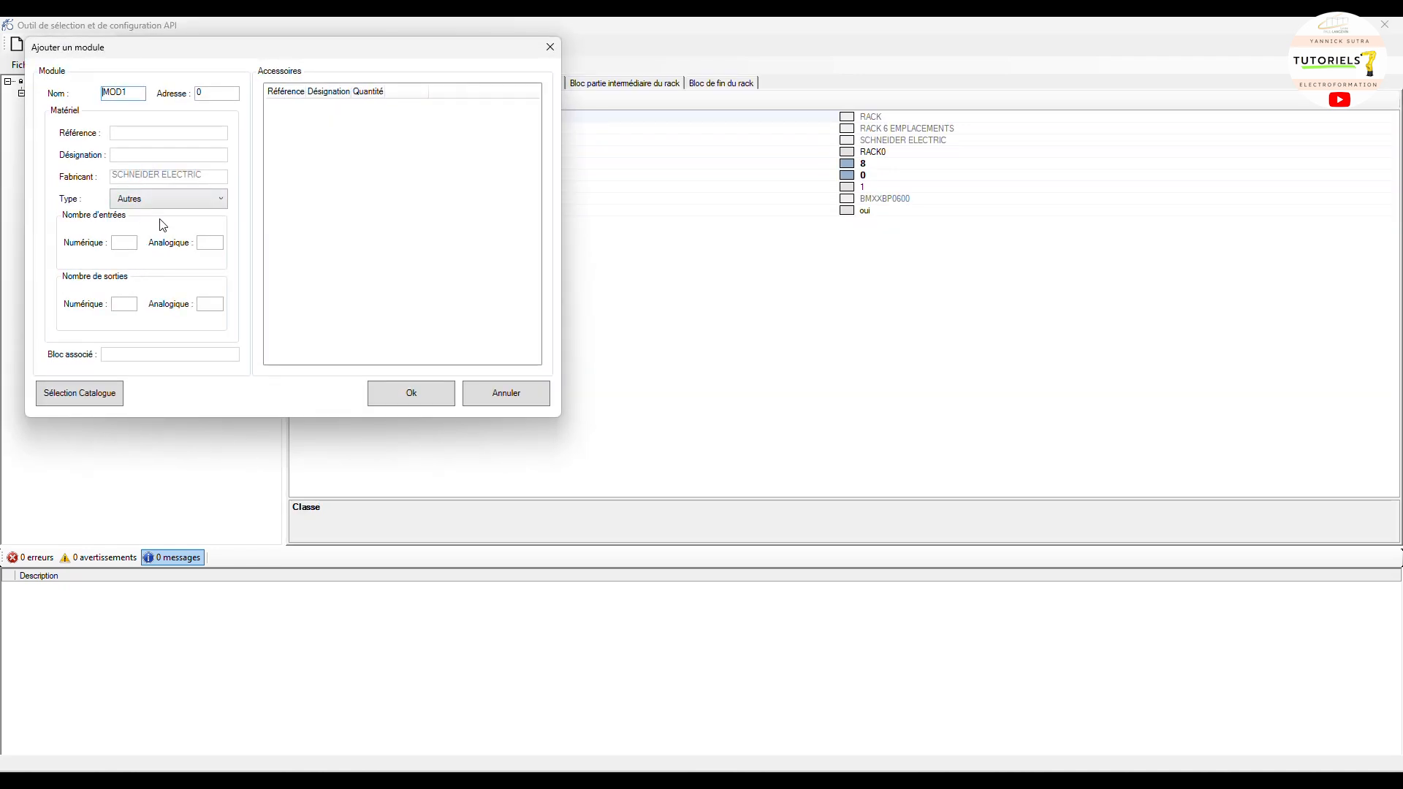
left_click(160, 198)
left_click(161, 198)
left_click(100, 397)
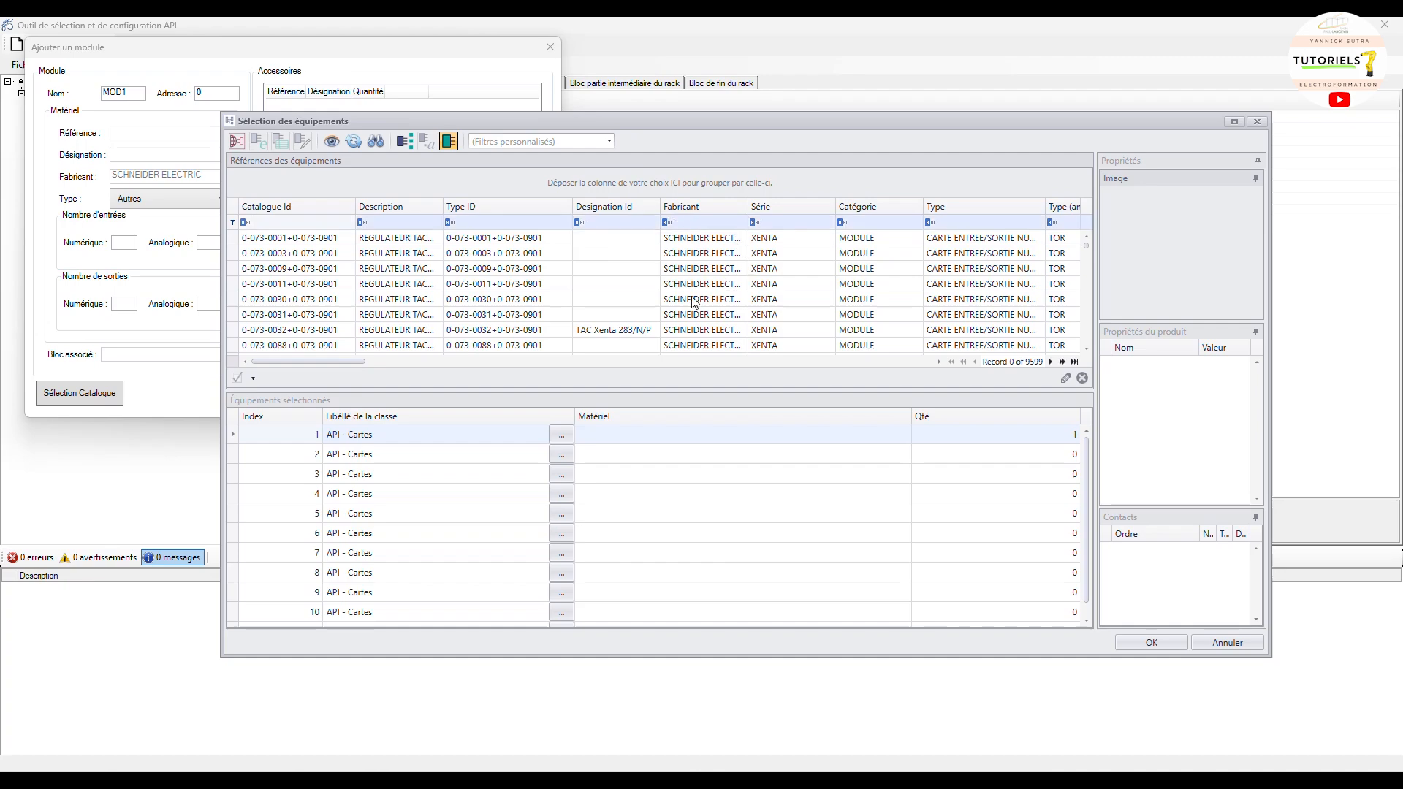
Try to filter the module catalogue by series M340, and clear the series filter
left_click(788, 226)
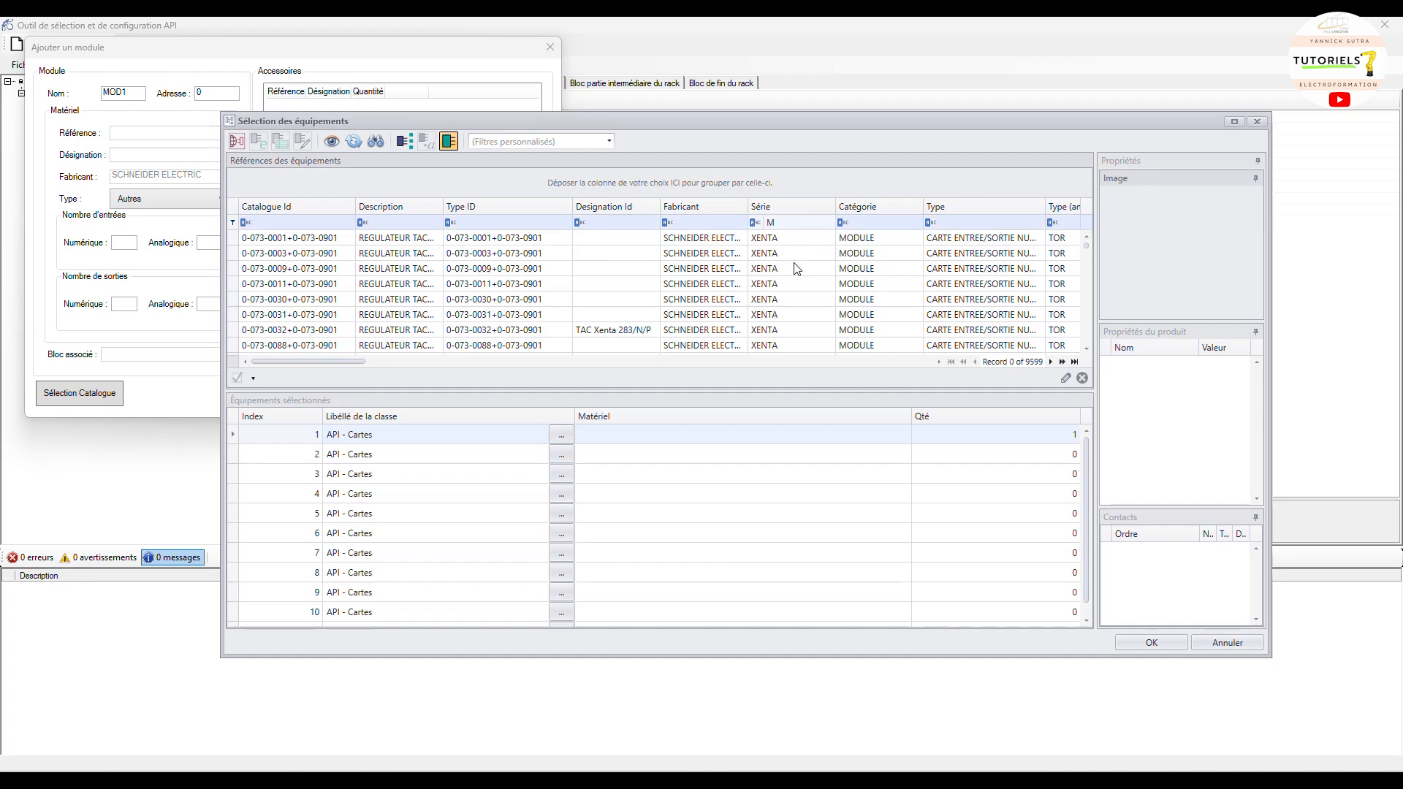
type("M340")
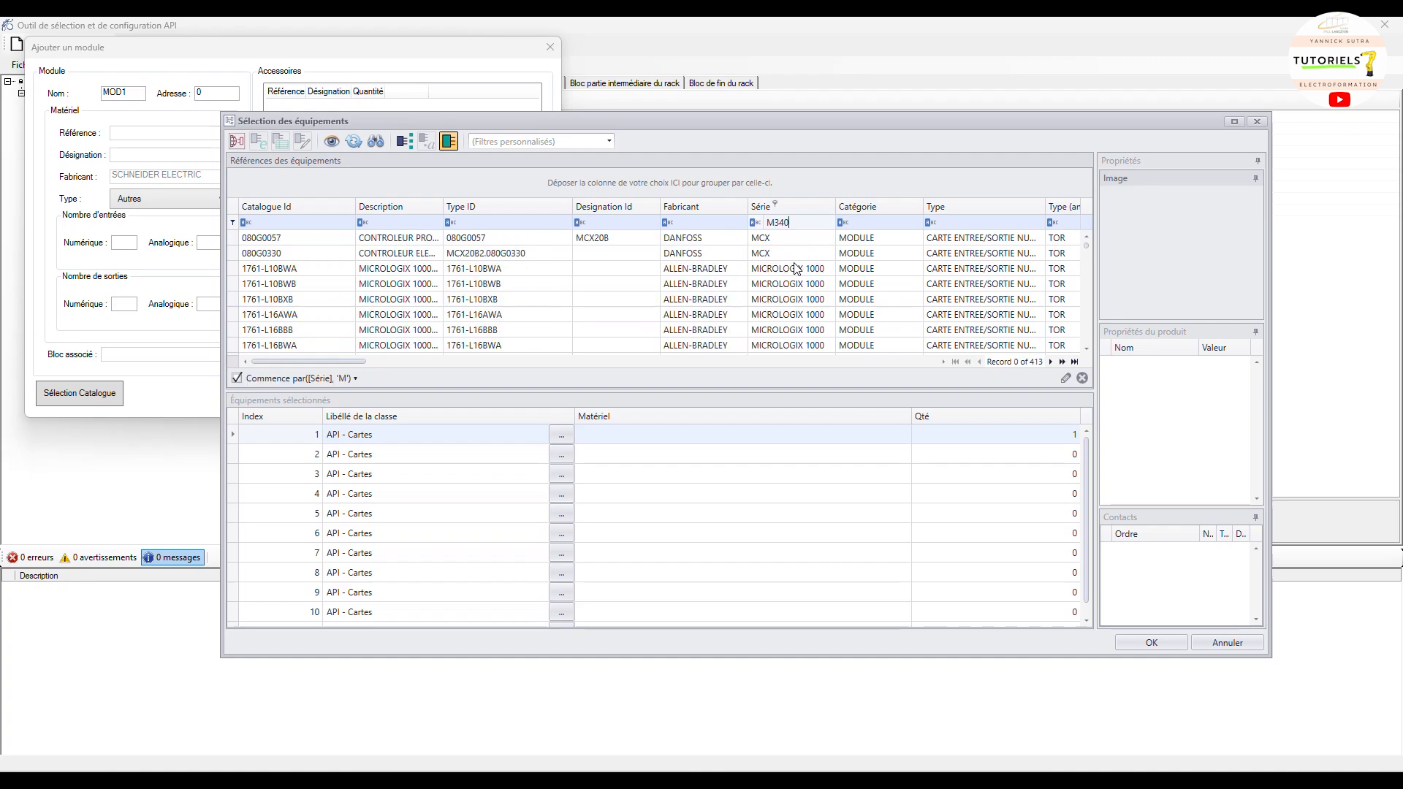
key("BackSpace")
key("BackSpace")
key("BackSpace")
key("BackSpace")
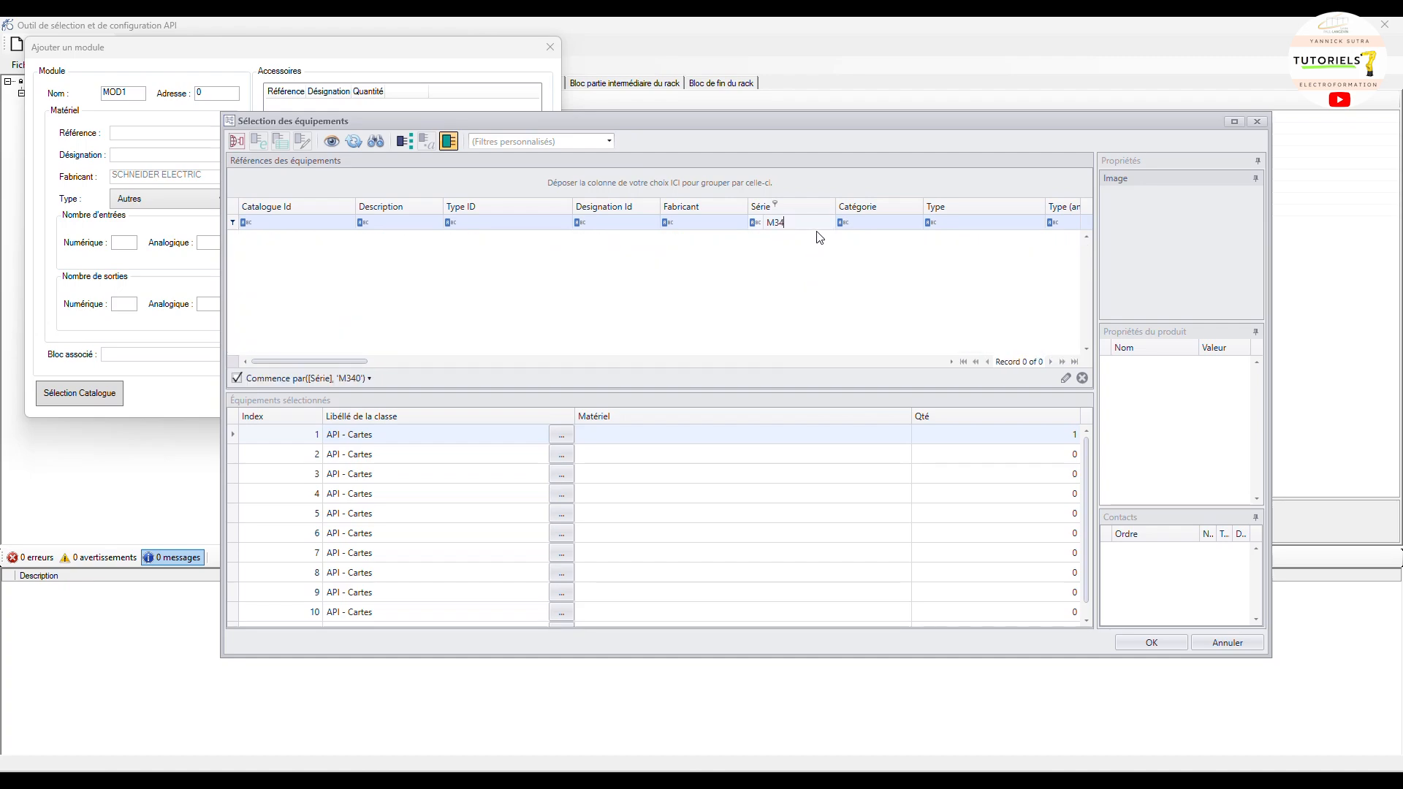
left_click(776, 206)
scroll(840, 329, "down", 3)
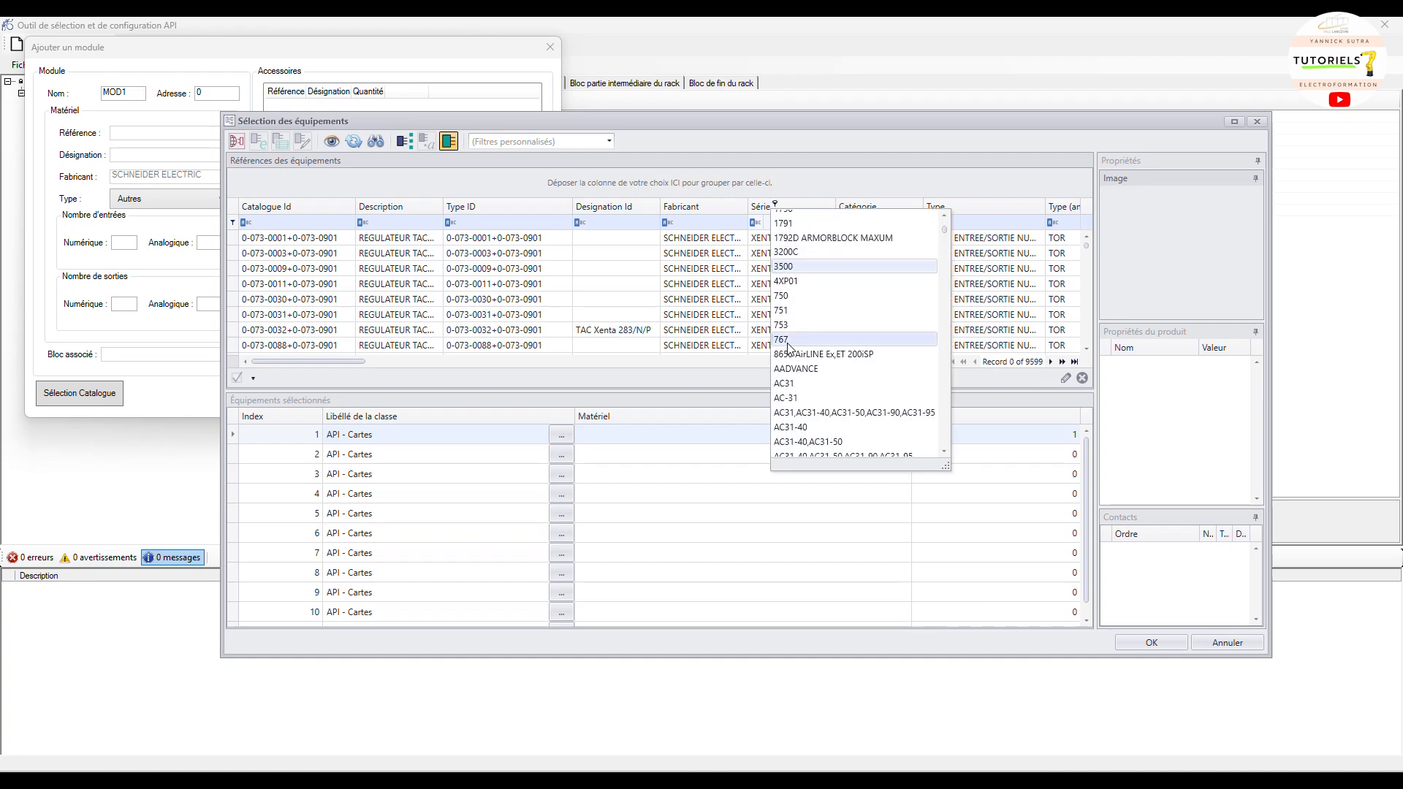
left_click(831, 184)
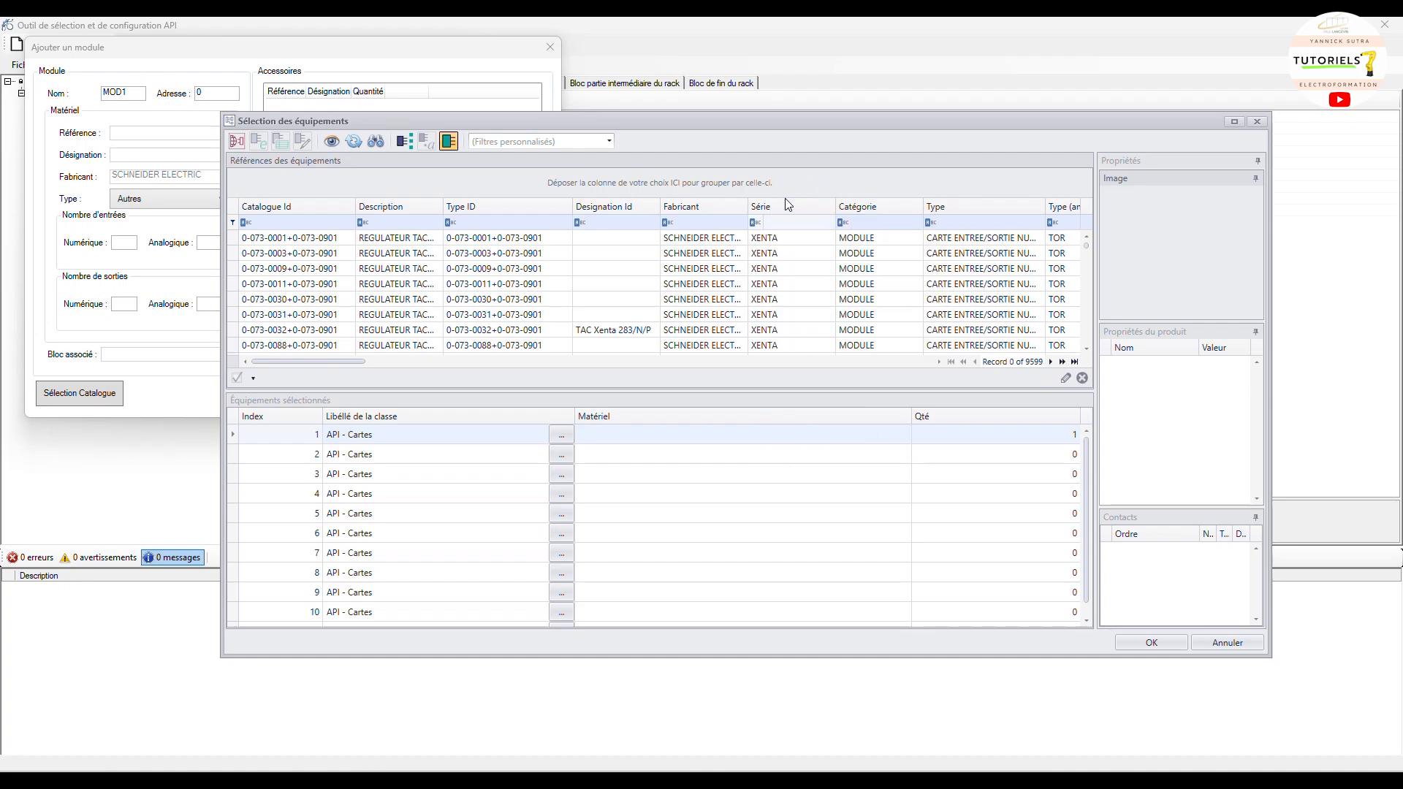
Filter the module catalogue to the manufacturer SCHNEIDER ELECTRIC
left_click(704, 206)
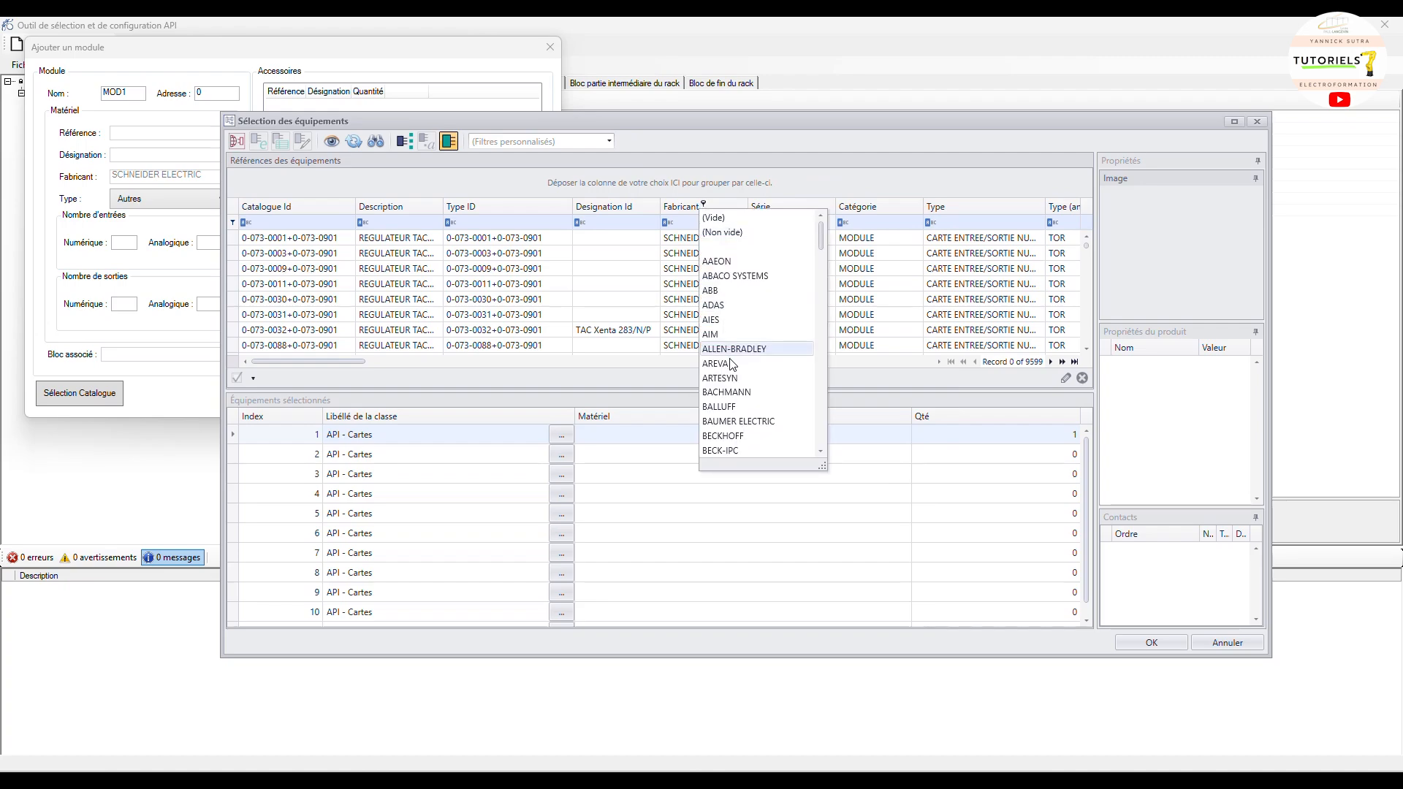
scroll(743, 391, "down", 15)
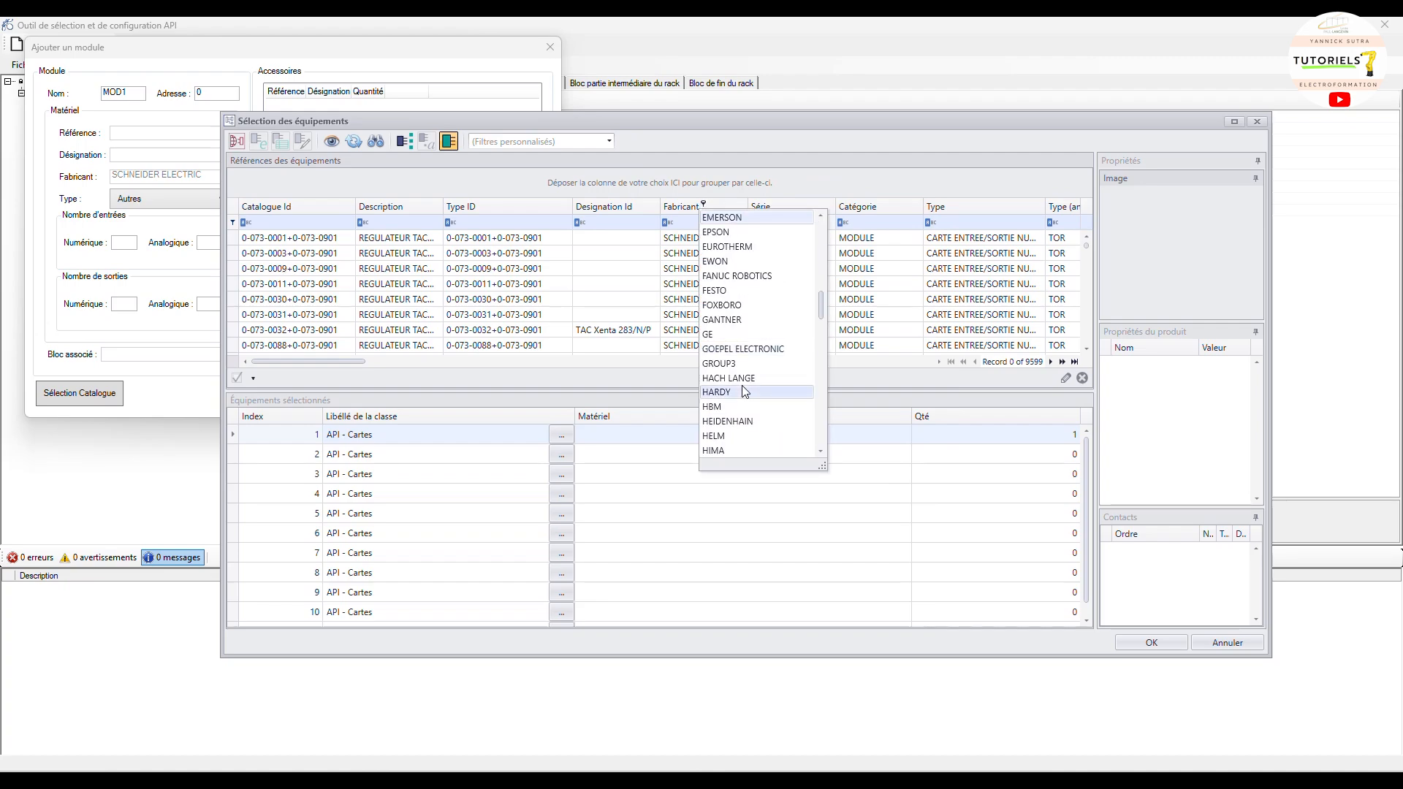
scroll(743, 391, "down", 10)
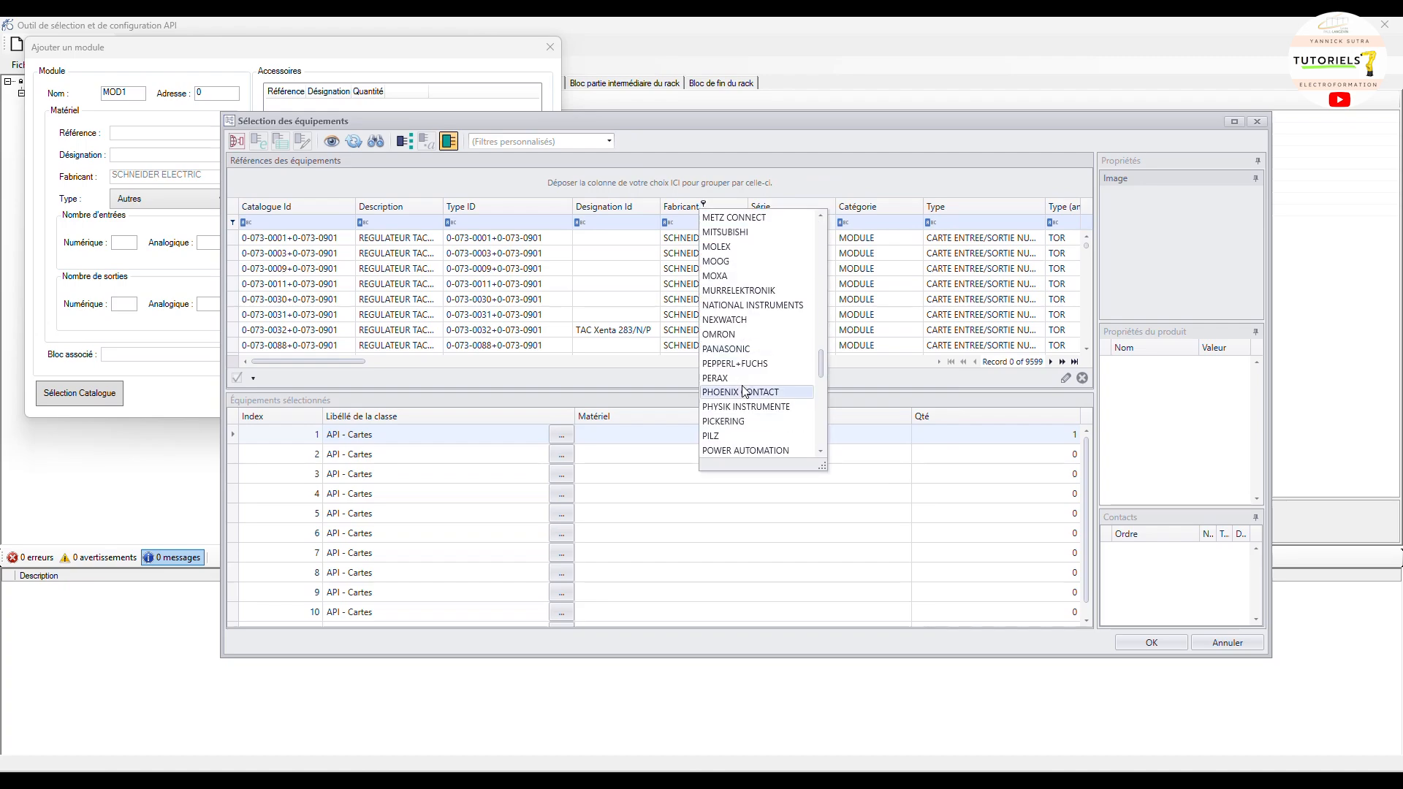
scroll(743, 391, "down", 3)
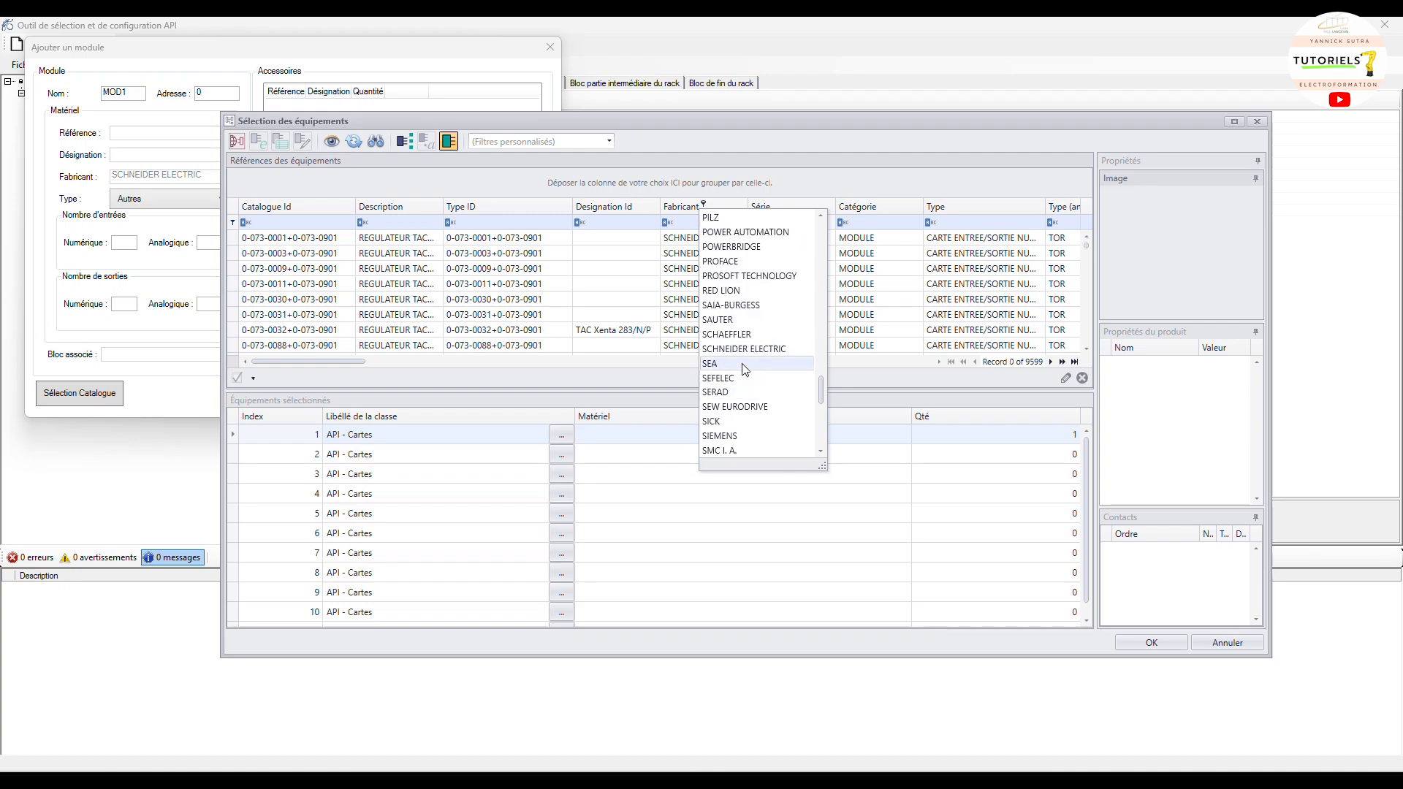
left_click(742, 348)
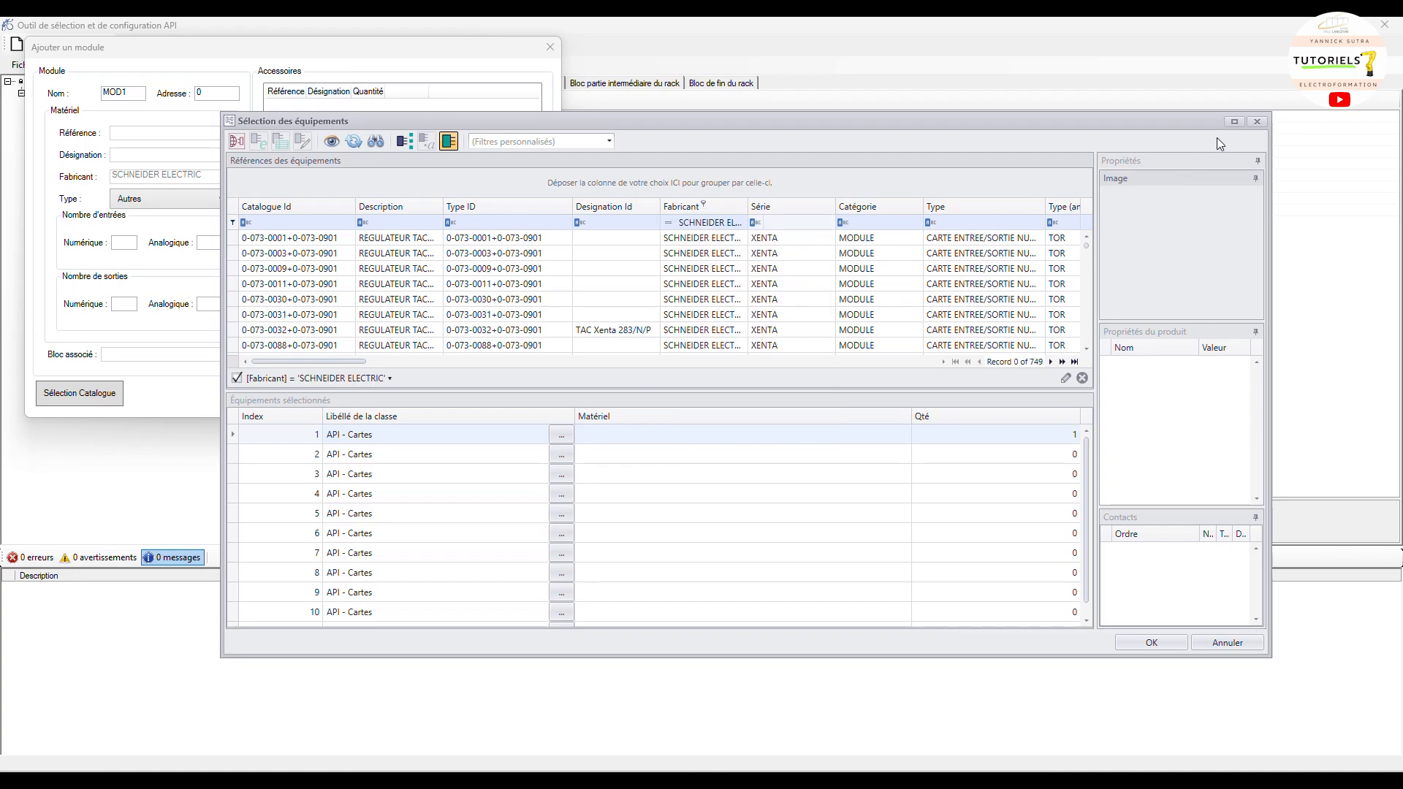
Enlarge the equipment catalogue and filter its modules to the type CPU
left_click(1234, 122)
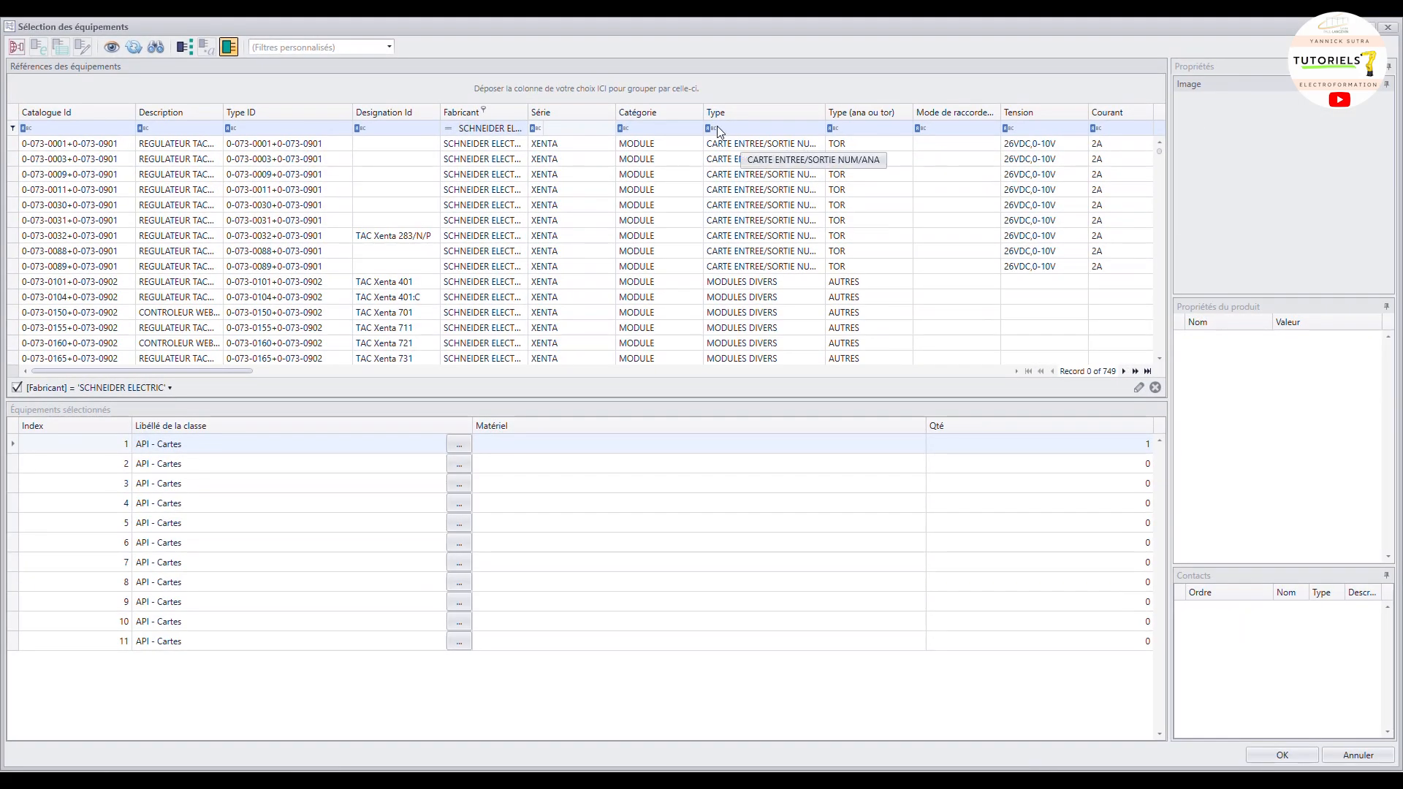
left_click(730, 111)
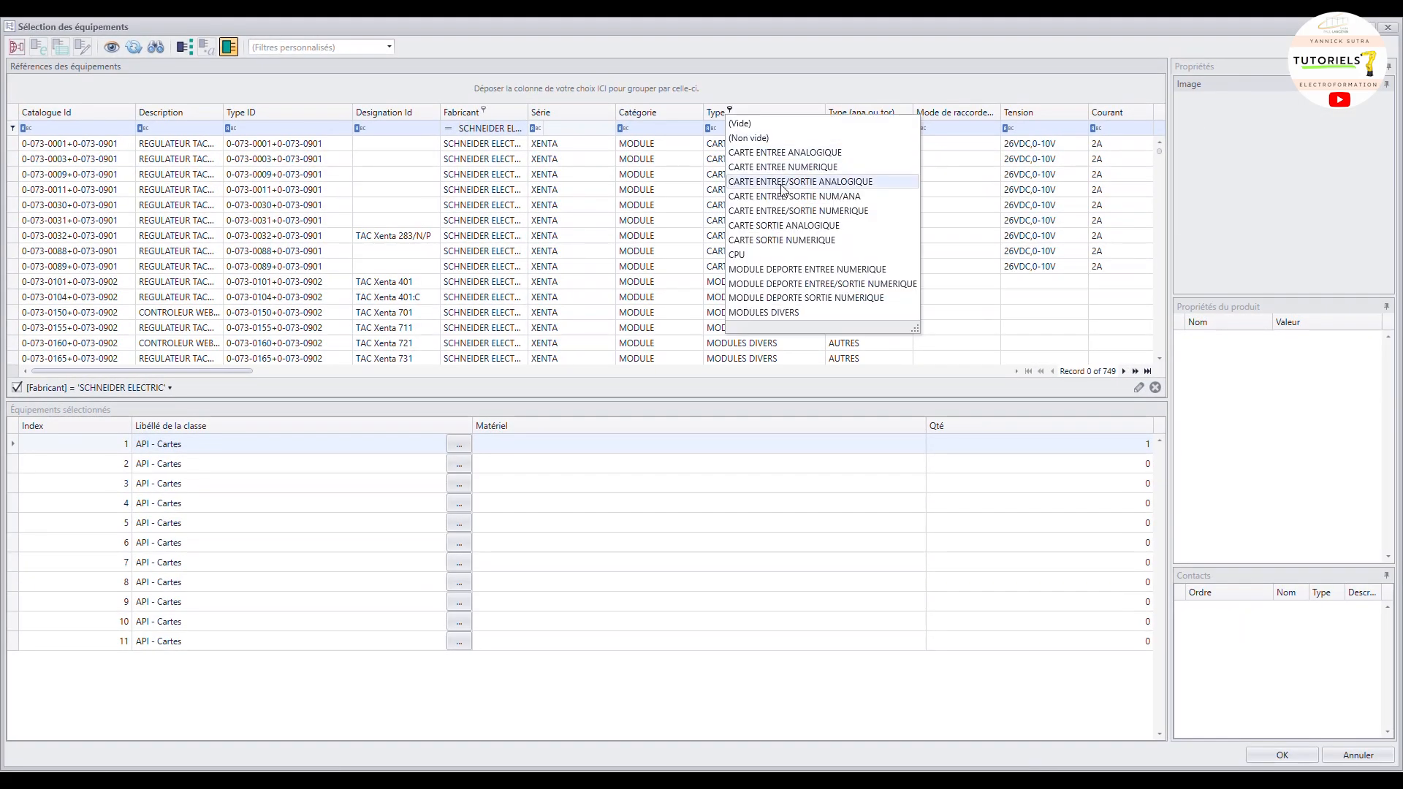
left_click(774, 254)
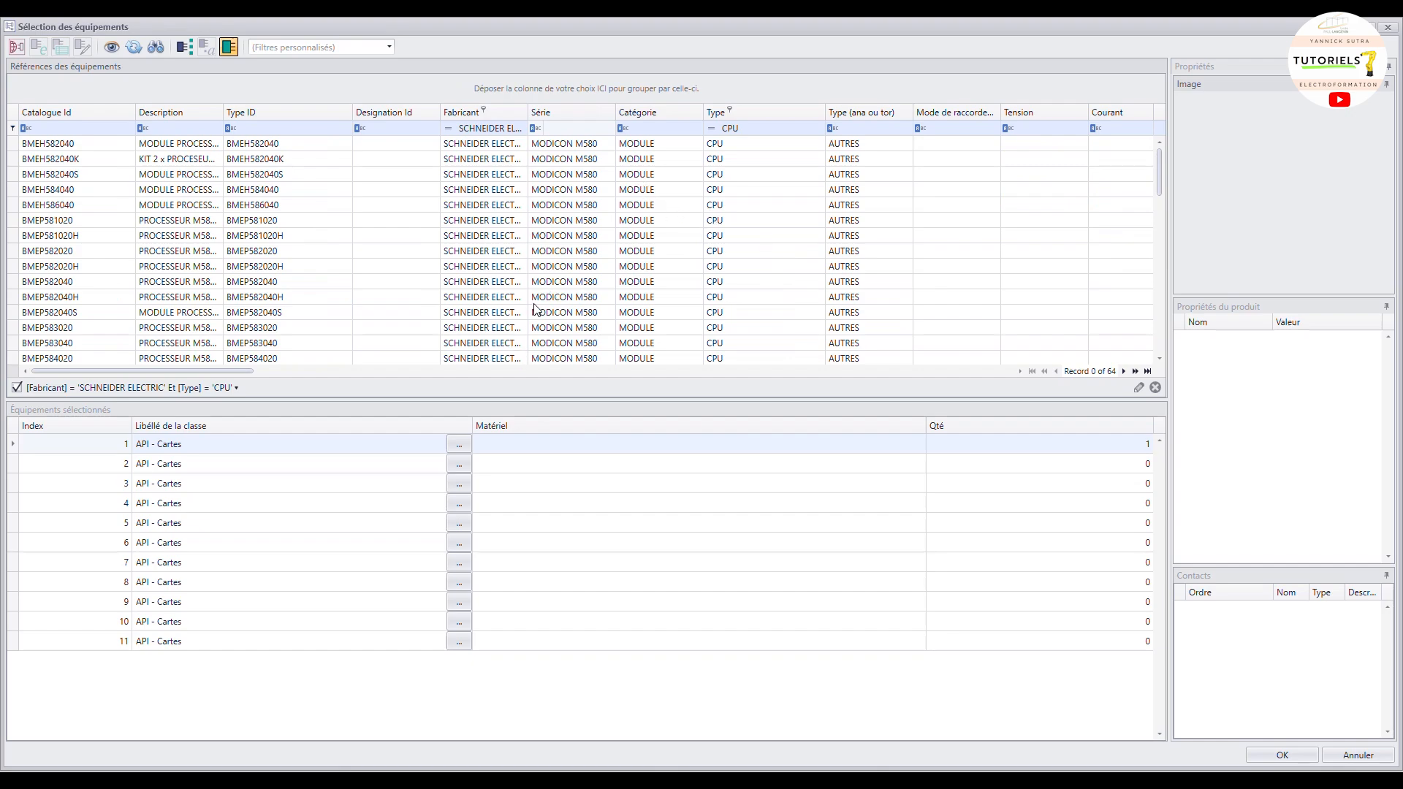
Choose the MODICON M340 processor BMXP342020 from the catalogue and add it to the rack as MOD1 at address 0
scroll(530, 329, "down", 4)
scroll(517, 326, "up", 1)
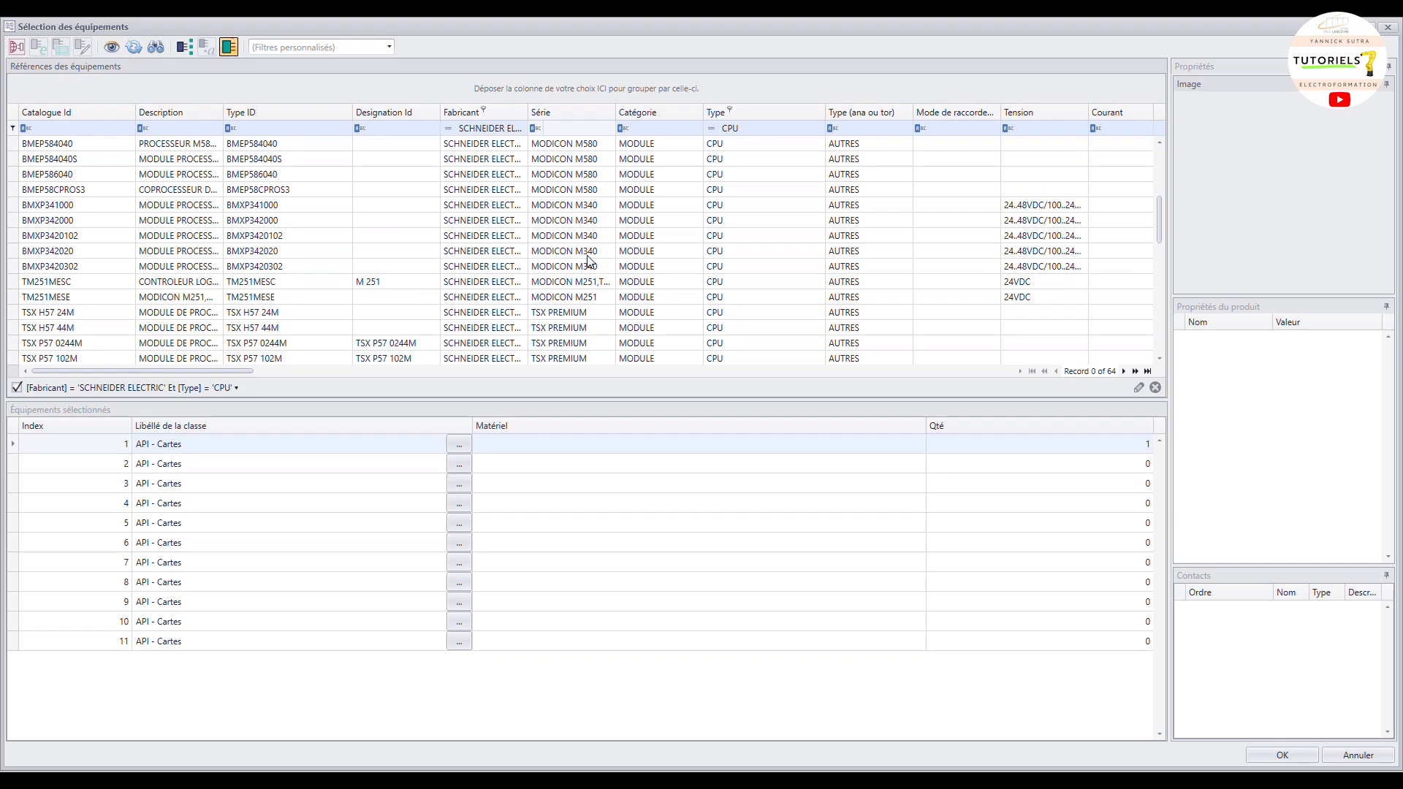
left_click(277, 253)
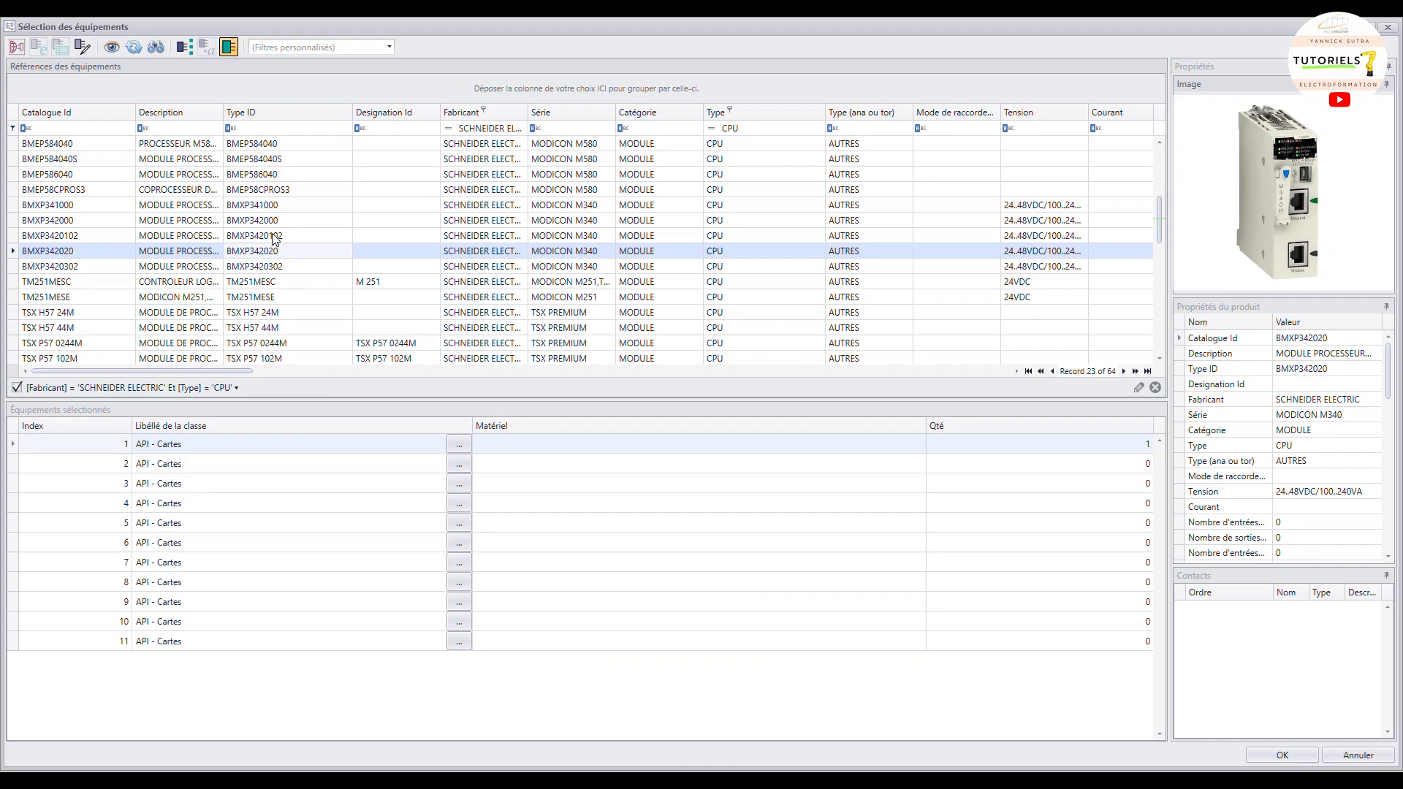
left_click(275, 237)
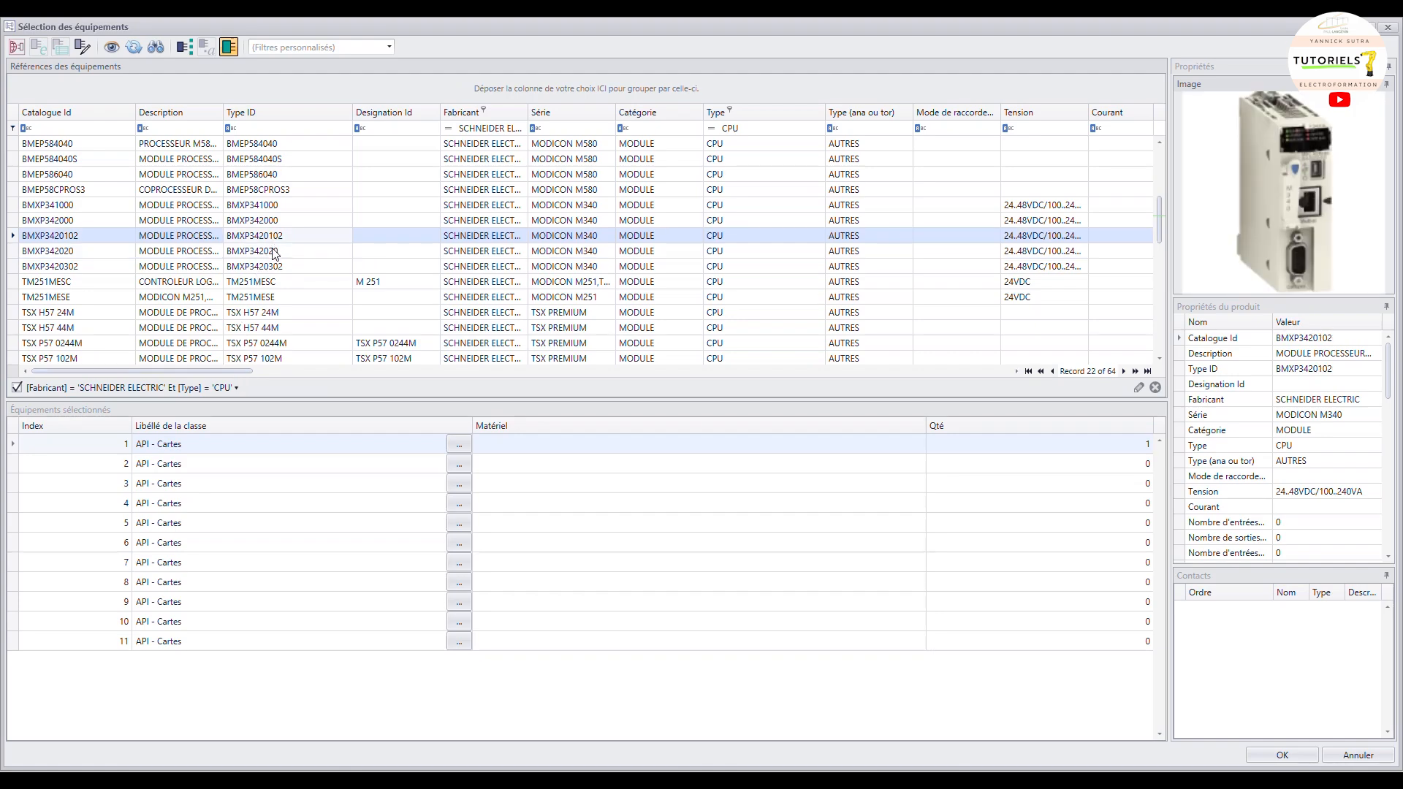
left_click(273, 253)
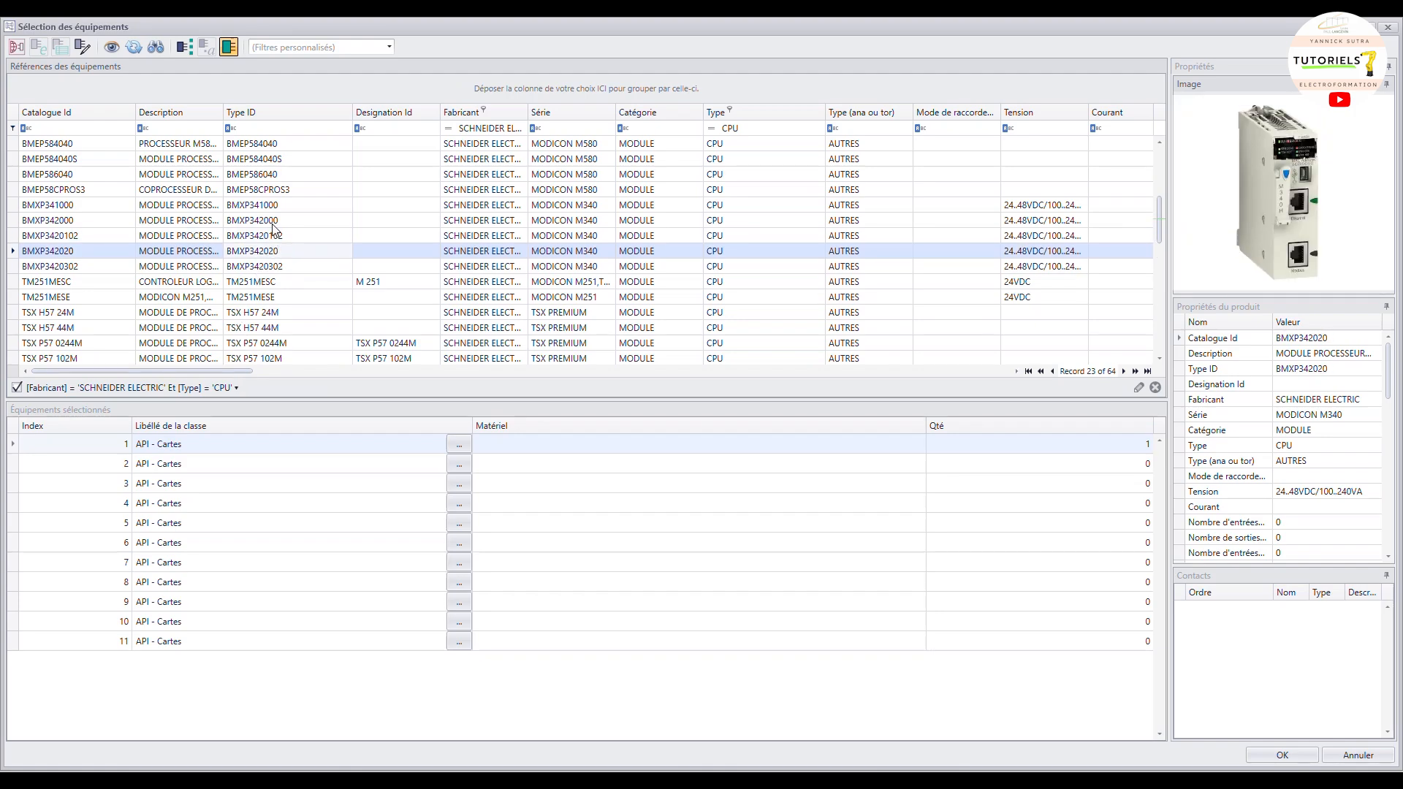
left_click(272, 224)
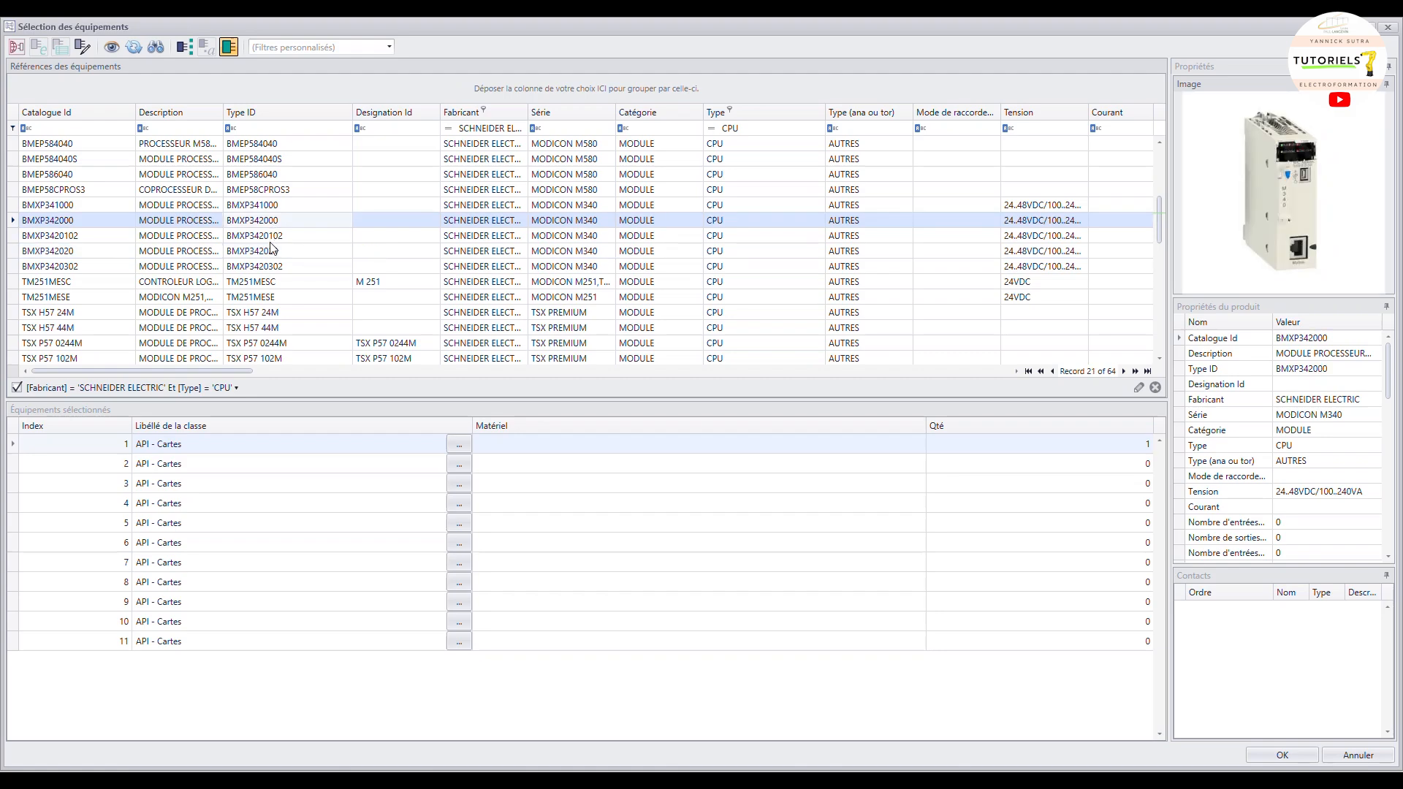
left_click(272, 252)
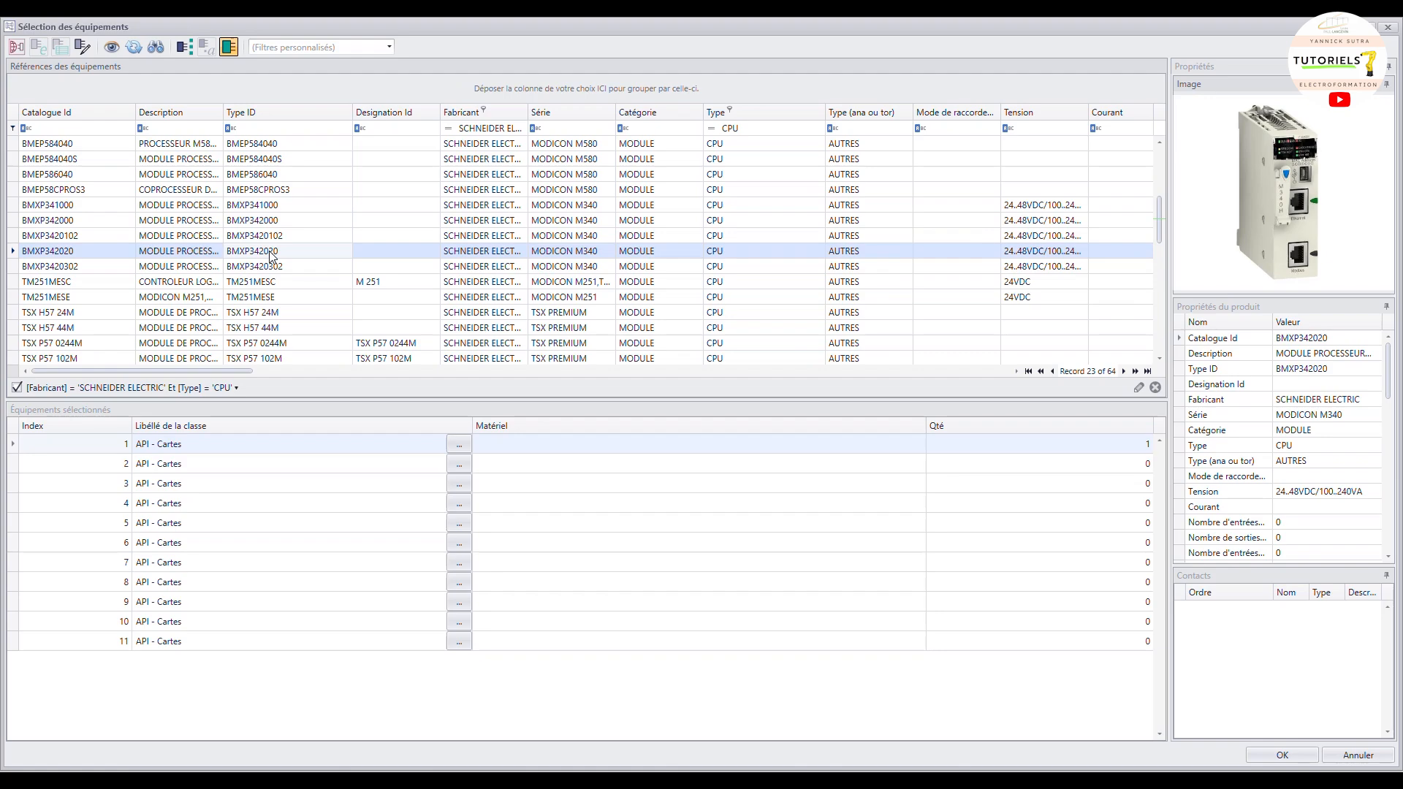
double_click(272, 254)
left_click(1278, 757)
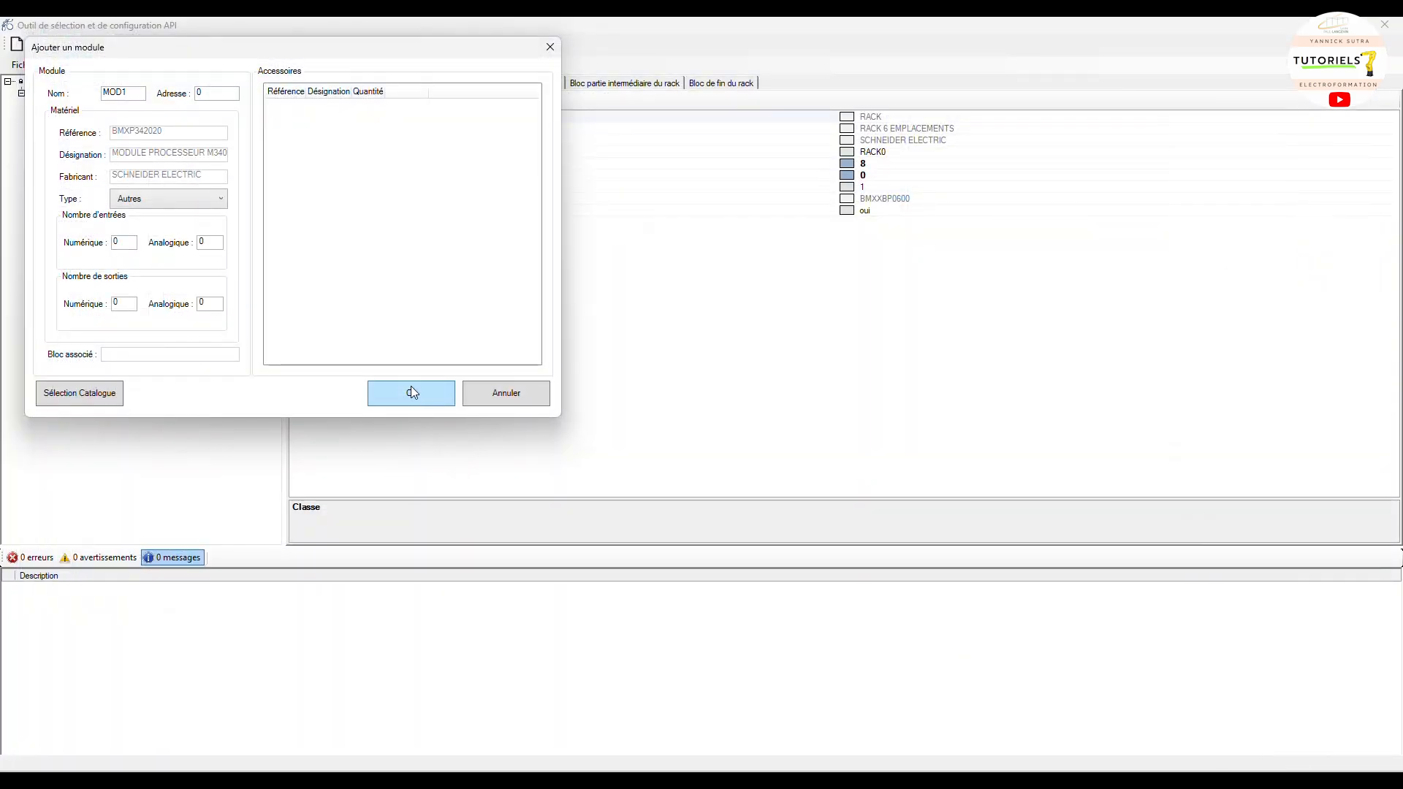
left_click(413, 393)
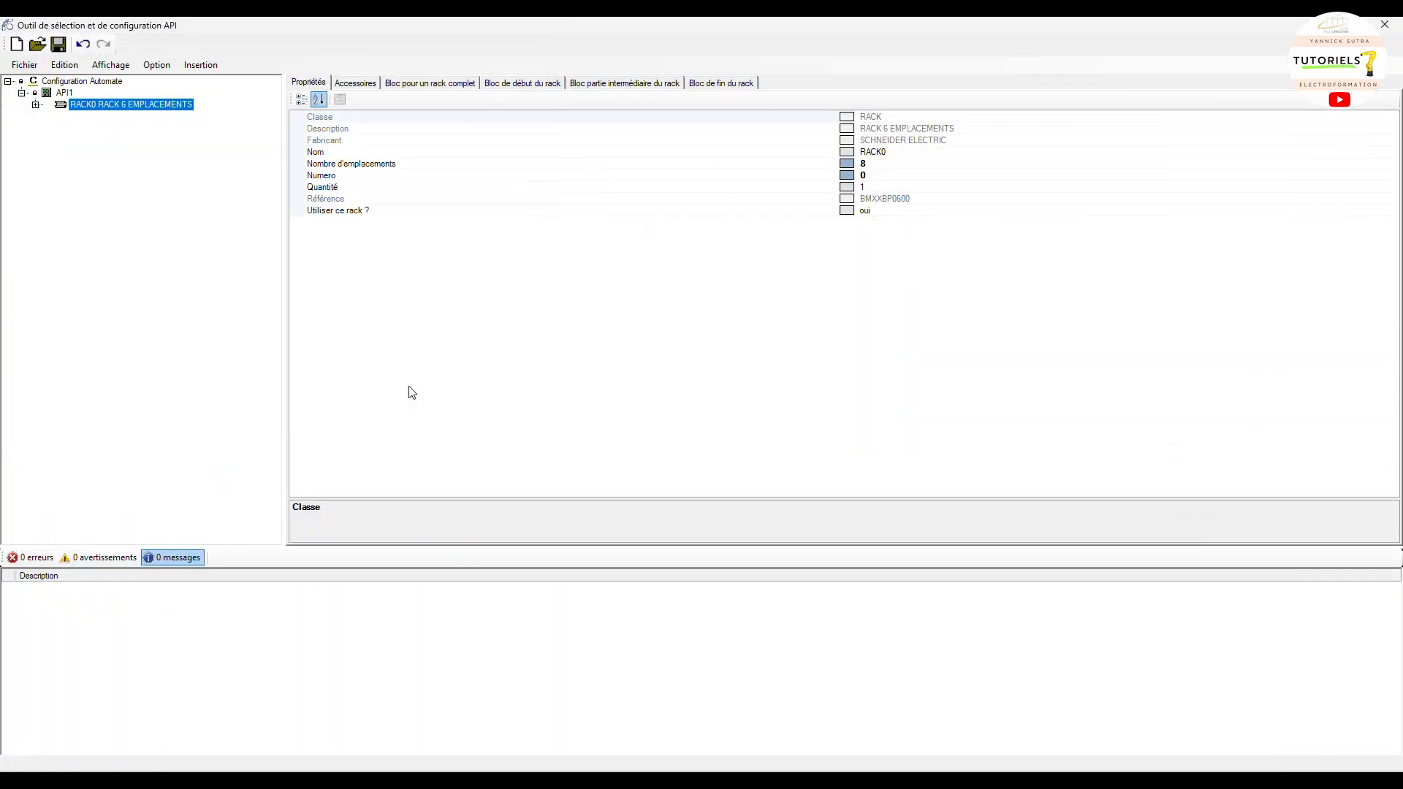
Start adding a second module, MOD2 at address 1, to the six-slot rack and open the equipment catalogue for it
left_click(98, 105)
right_click(99, 103)
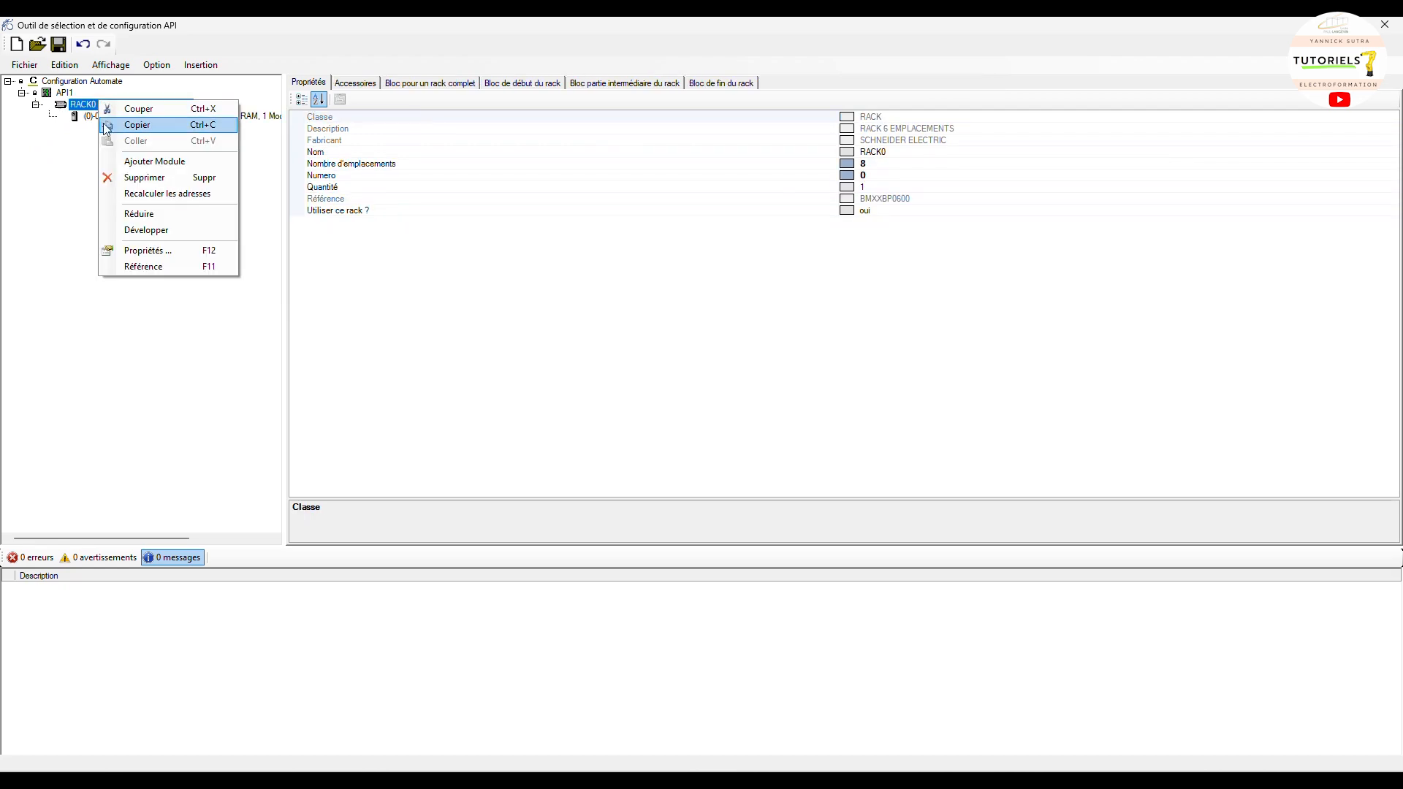
left_click(139, 162)
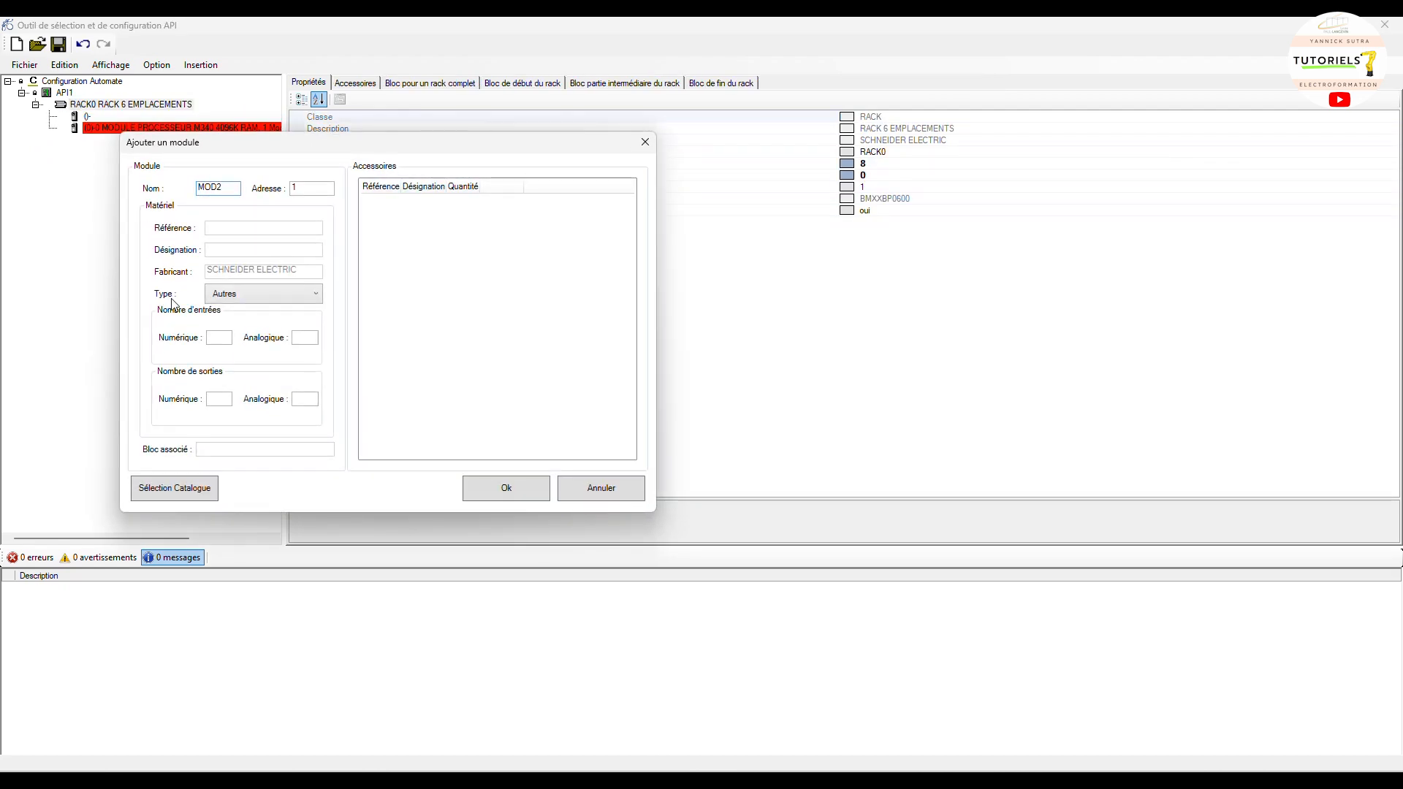
left_click(239, 296)
left_click(224, 354)
left_click(156, 485)
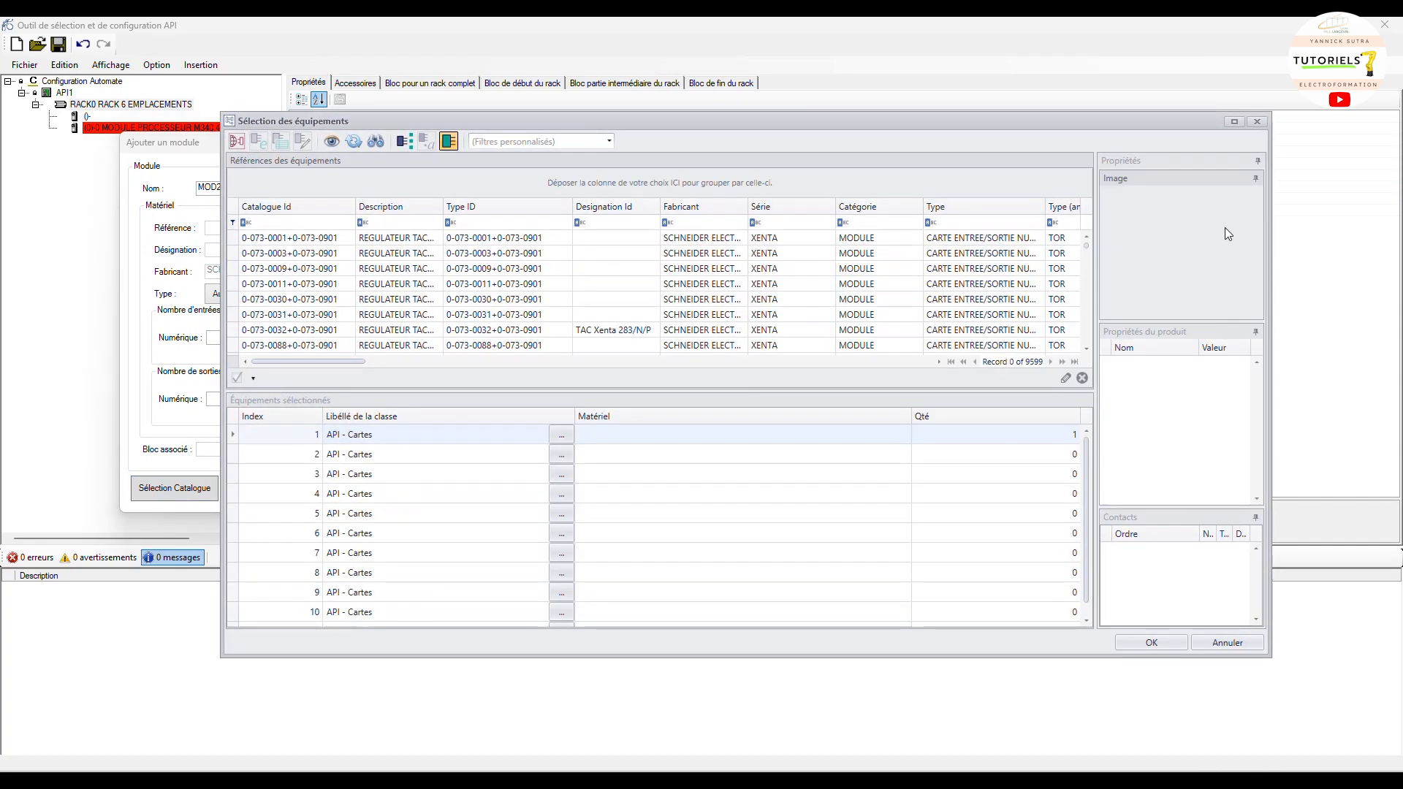
left_click(950, 204)
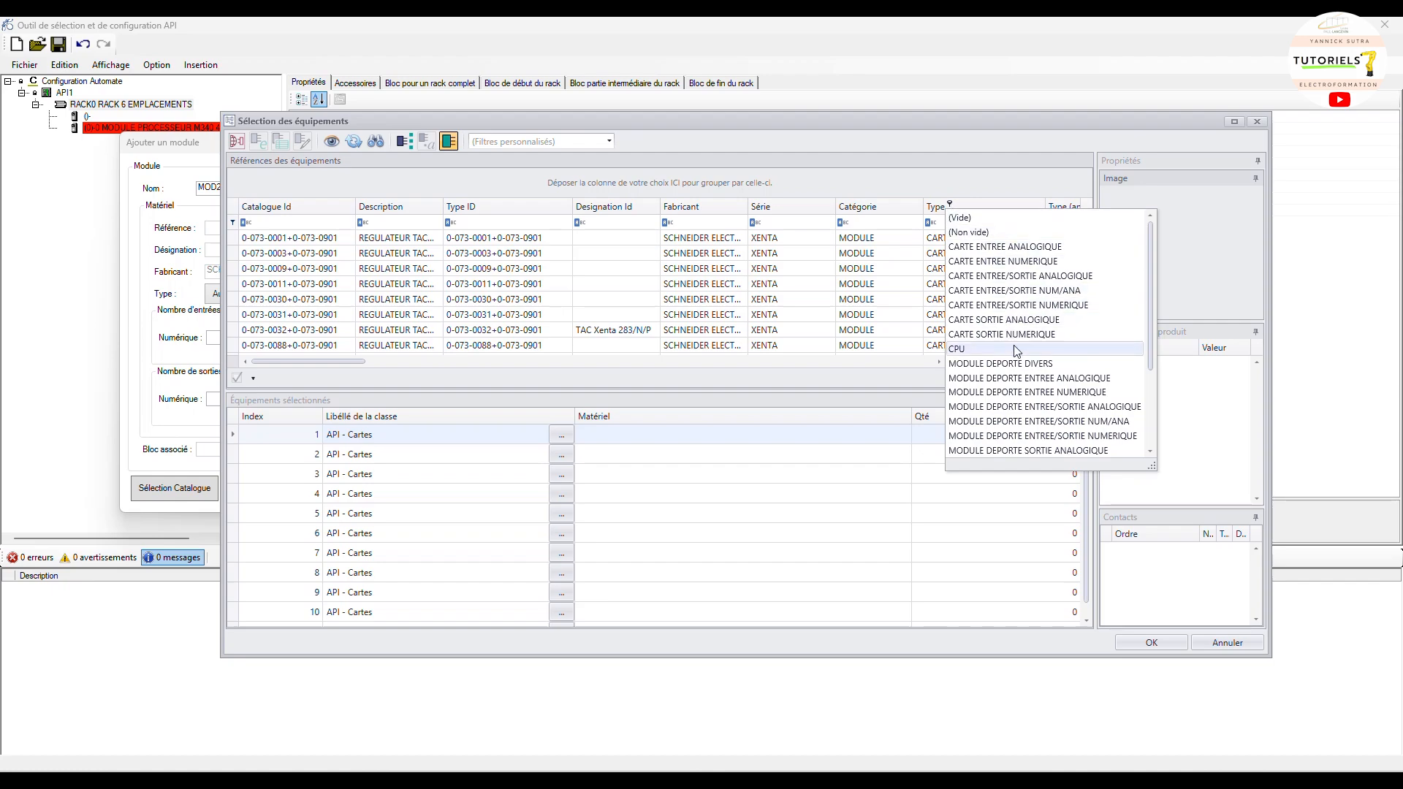
scroll(1023, 356, "down", 2)
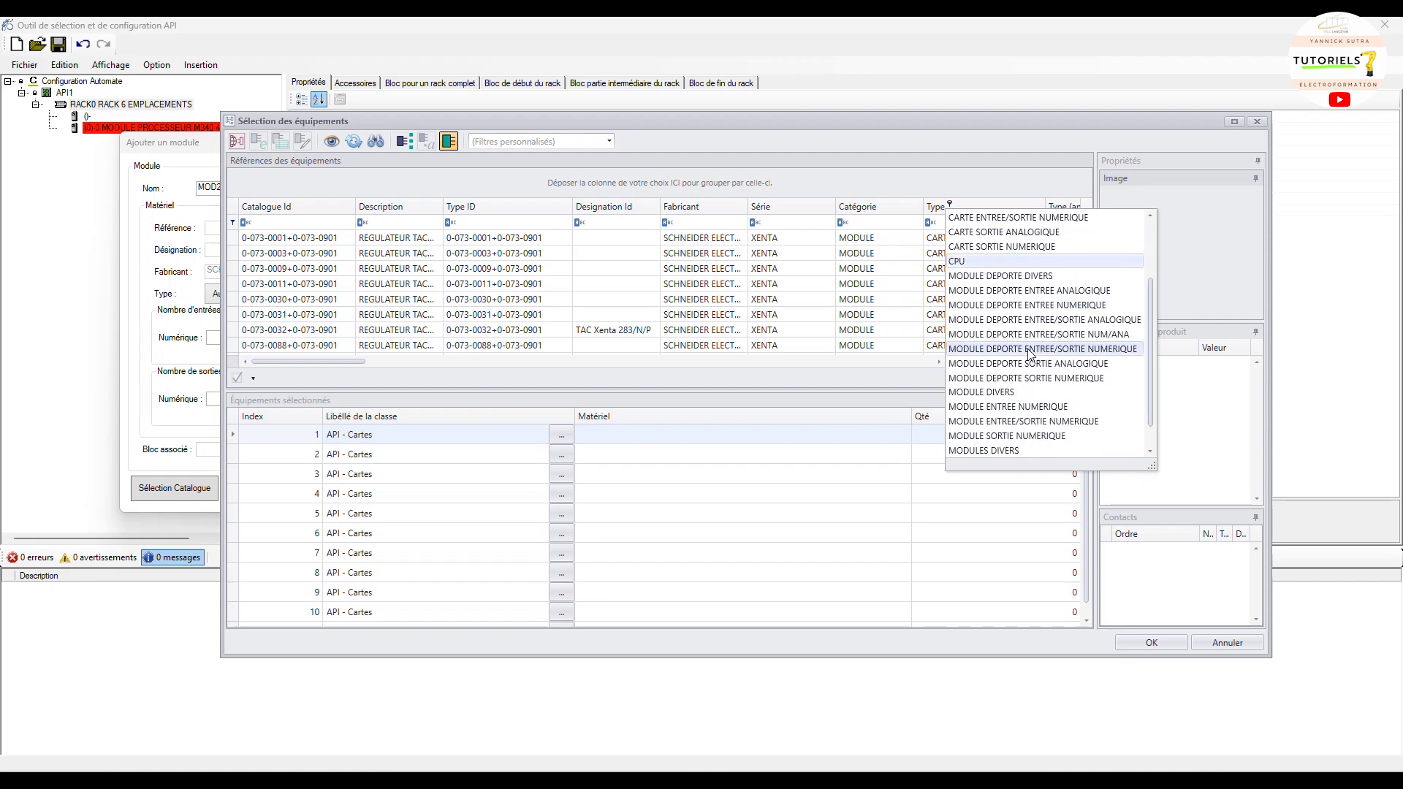
scroll(1030, 354, "down", 1)
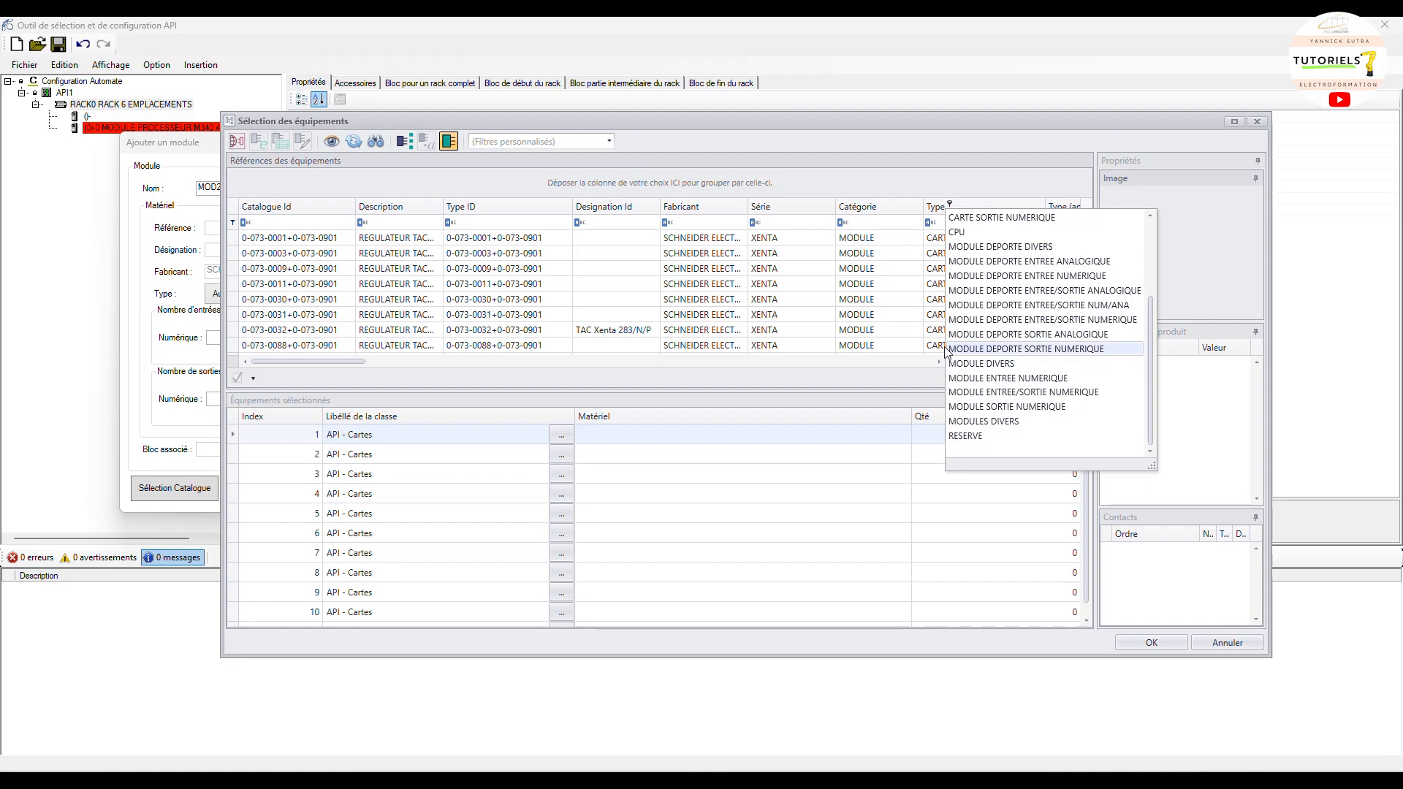
left_click(630, 440)
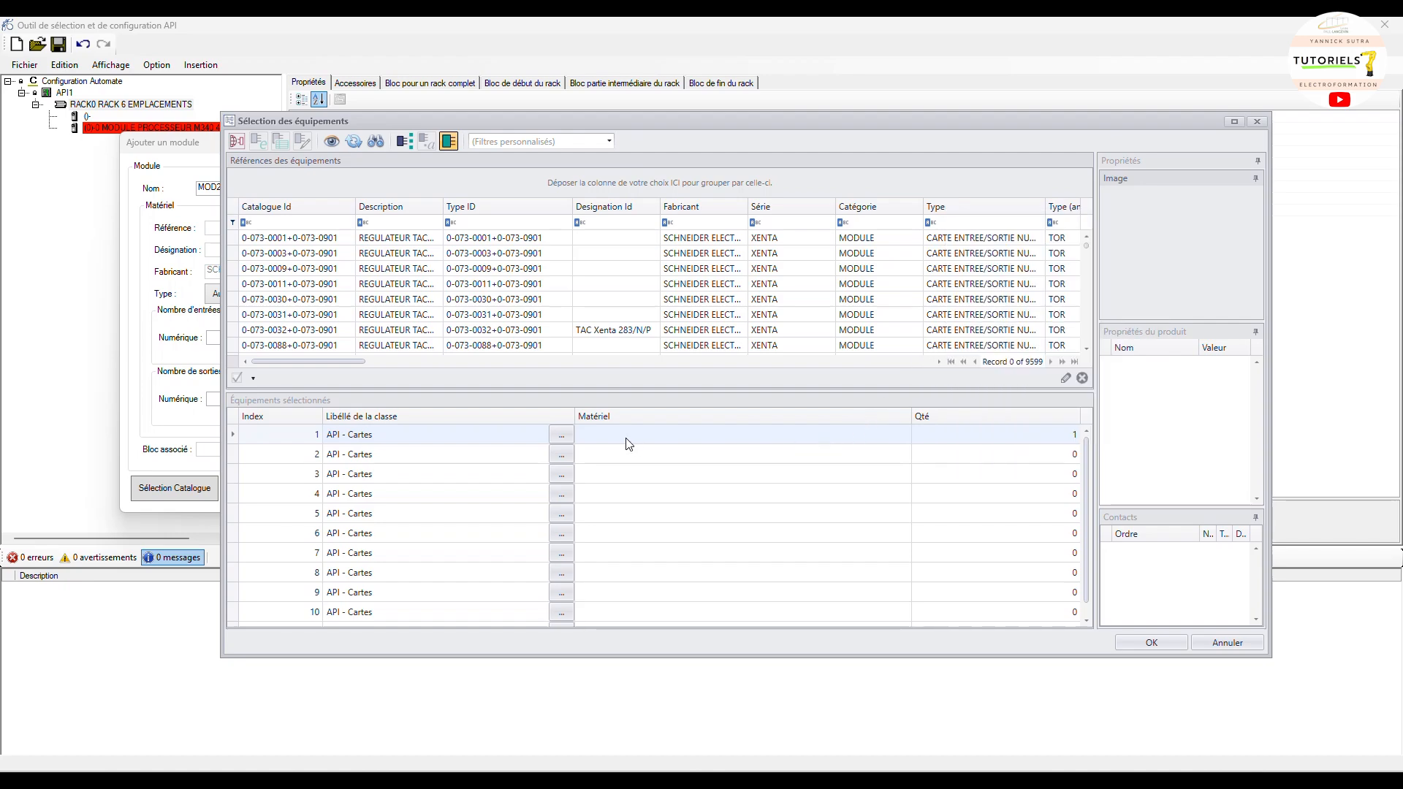
left_click(628, 438)
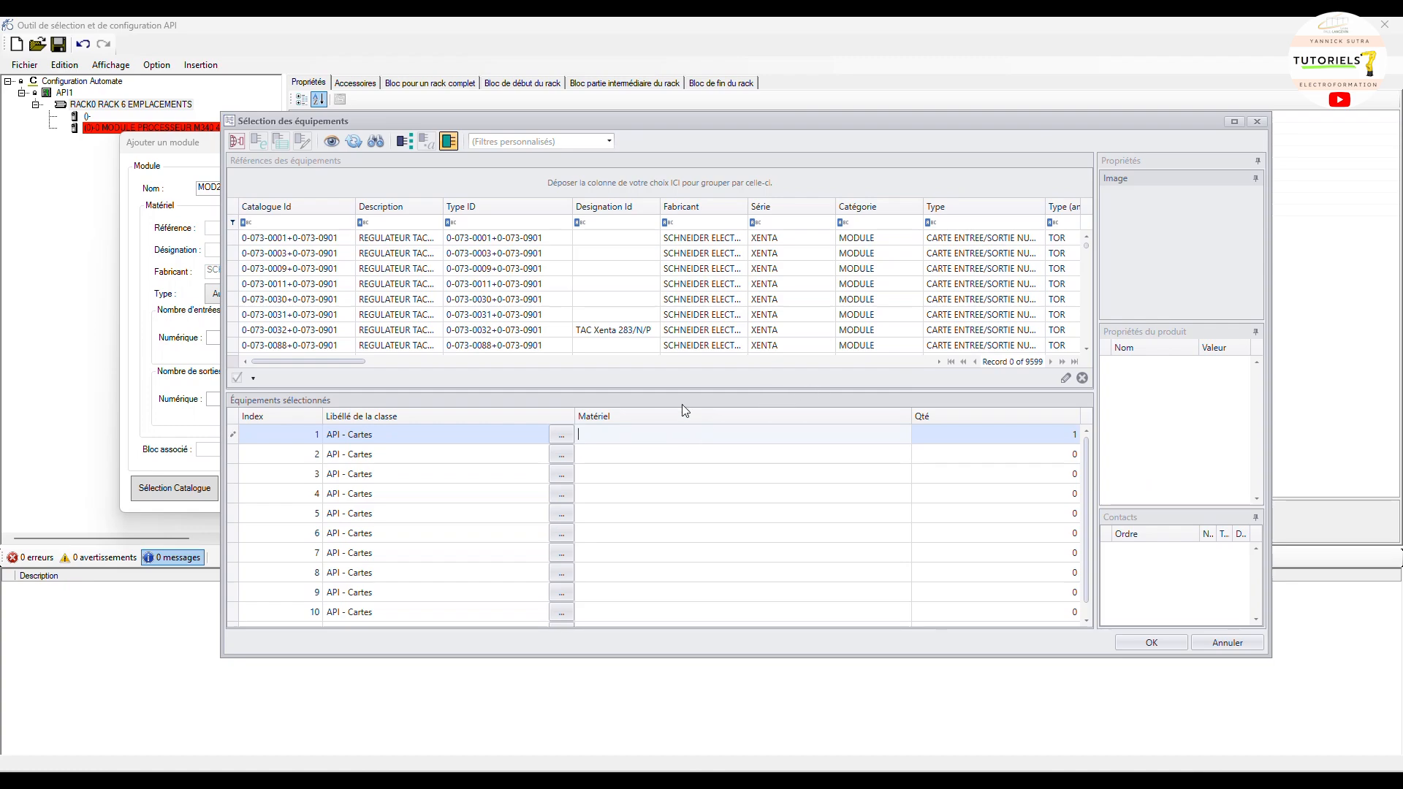
Filter the enlarged catalogue to the type CARTE ENTREE NUMERIQUE and the manufacturer SCHNEIDER ELECTRIC
left_click(949, 205)
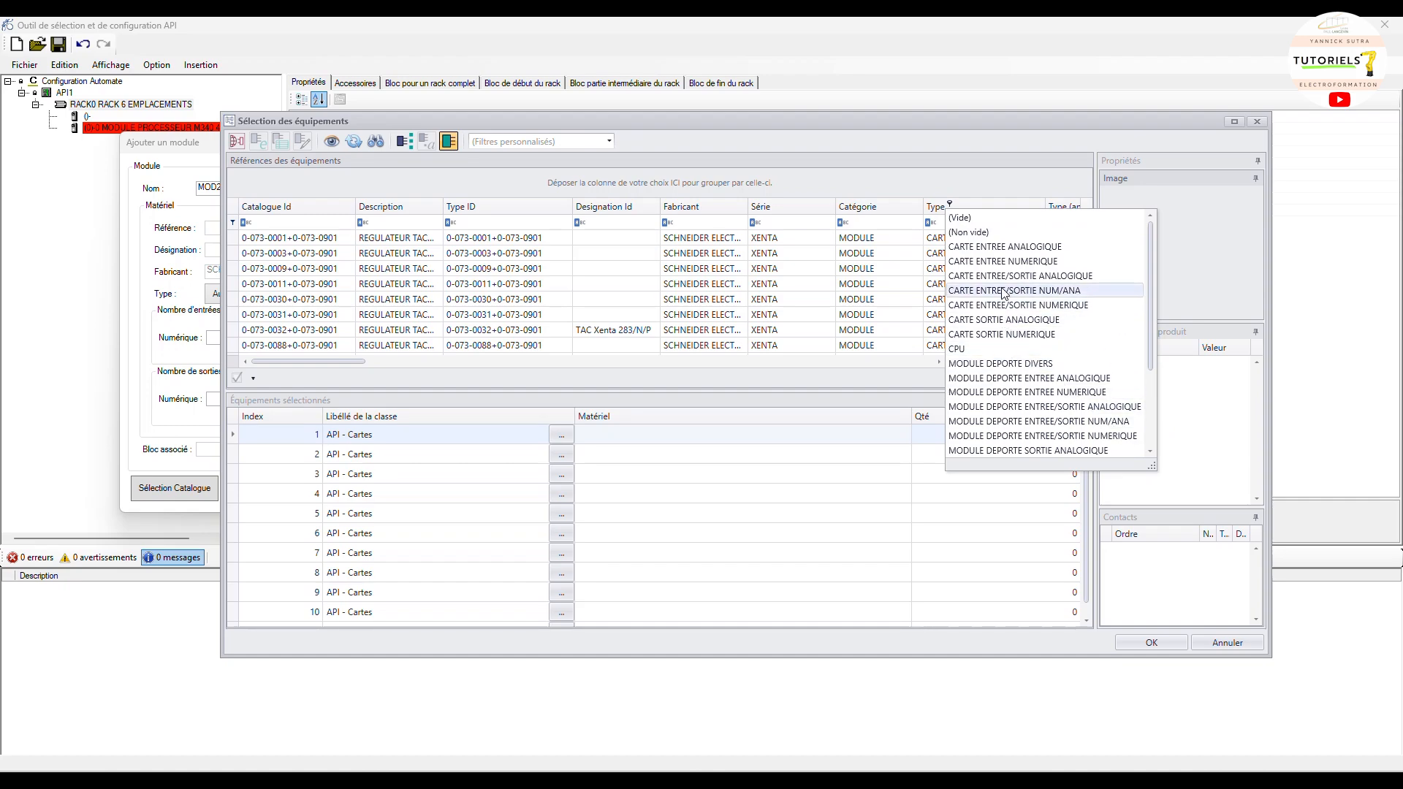
left_click(1006, 262)
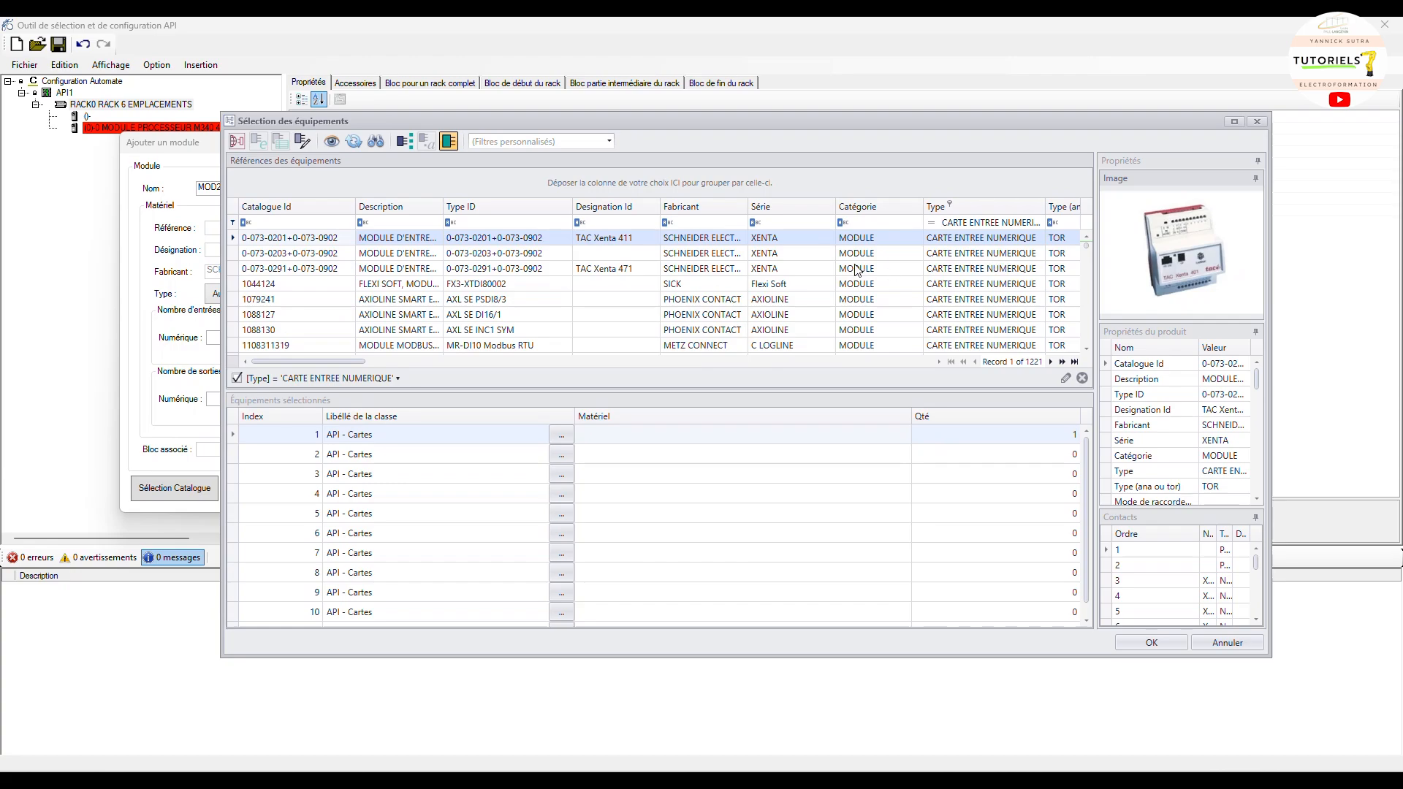
left_click(1234, 120)
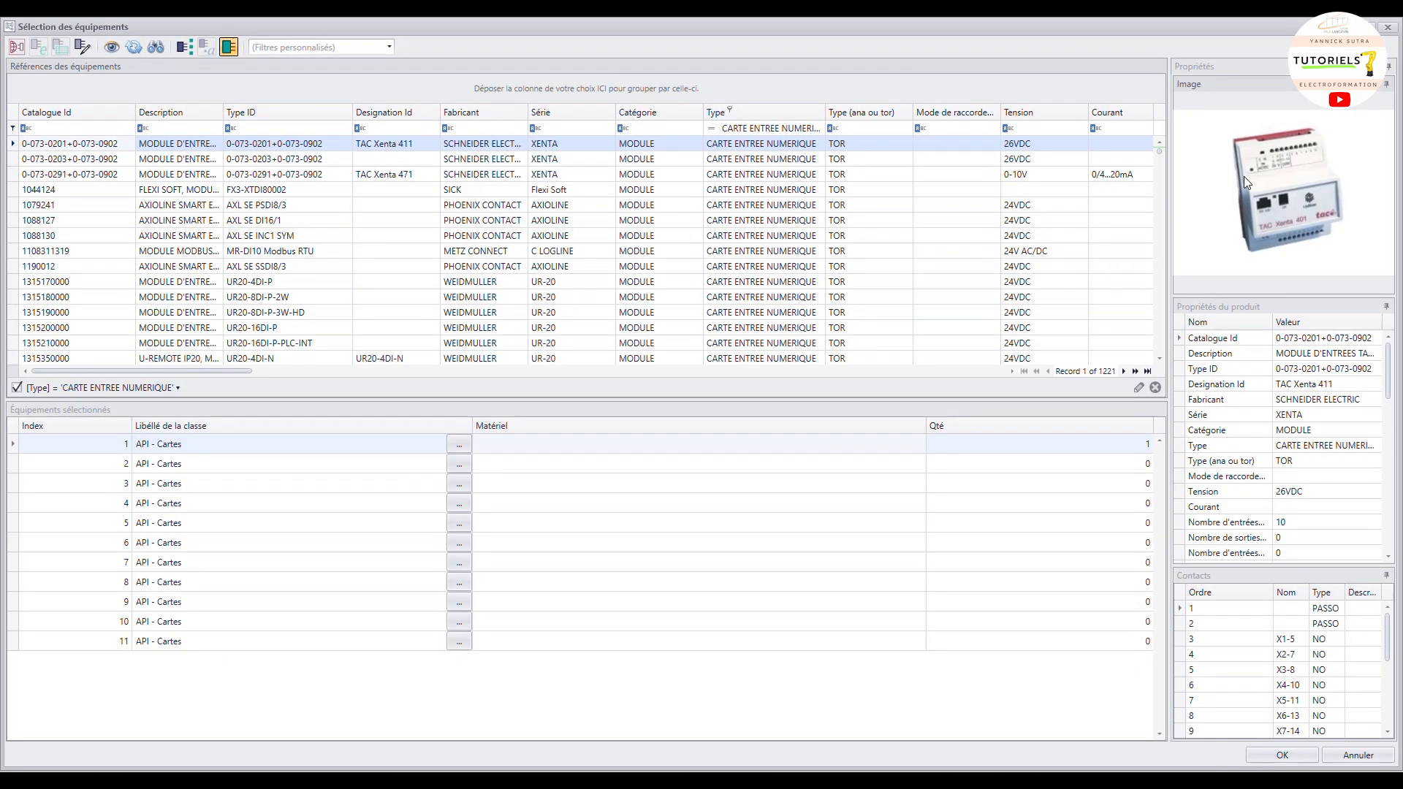
left_click(483, 109)
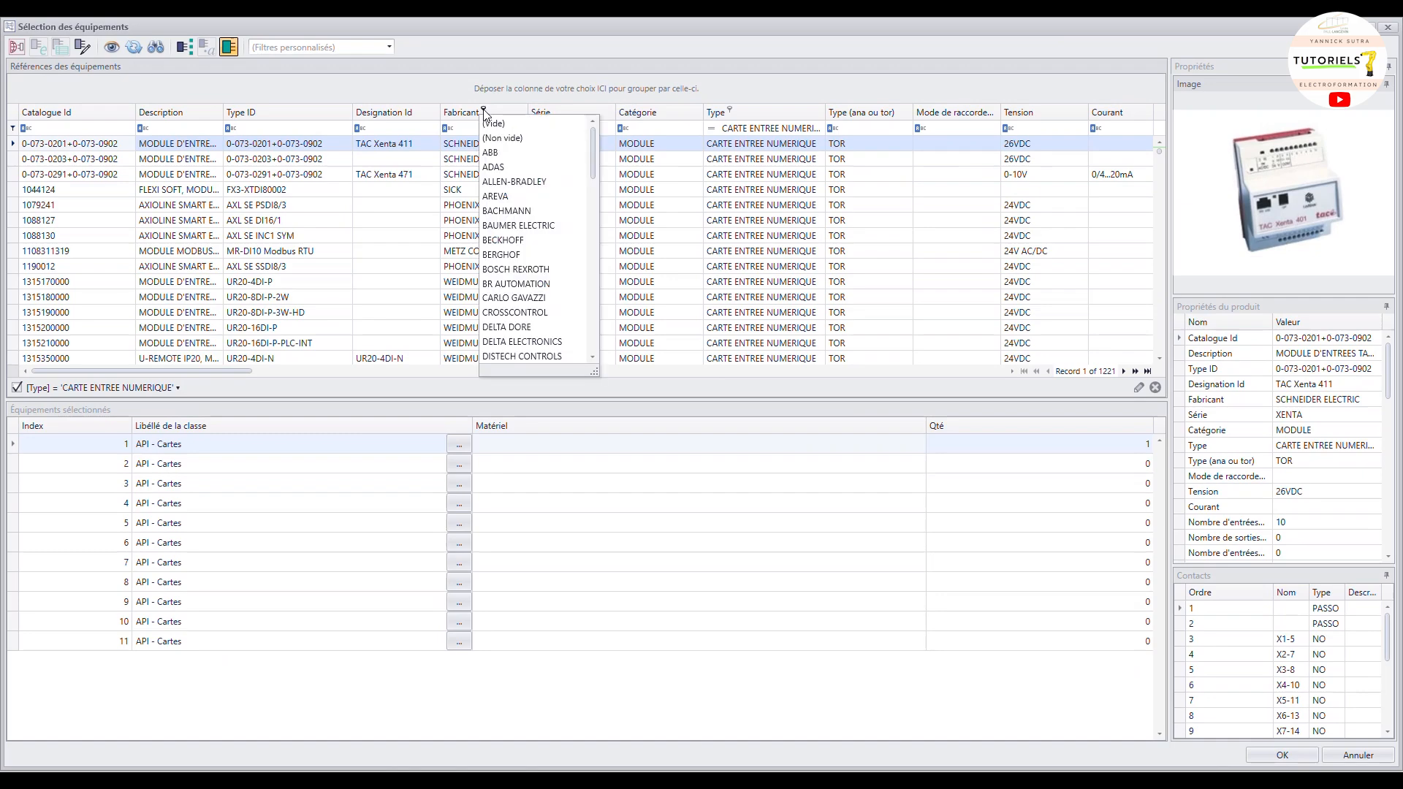
scroll(516, 270, "down", 4)
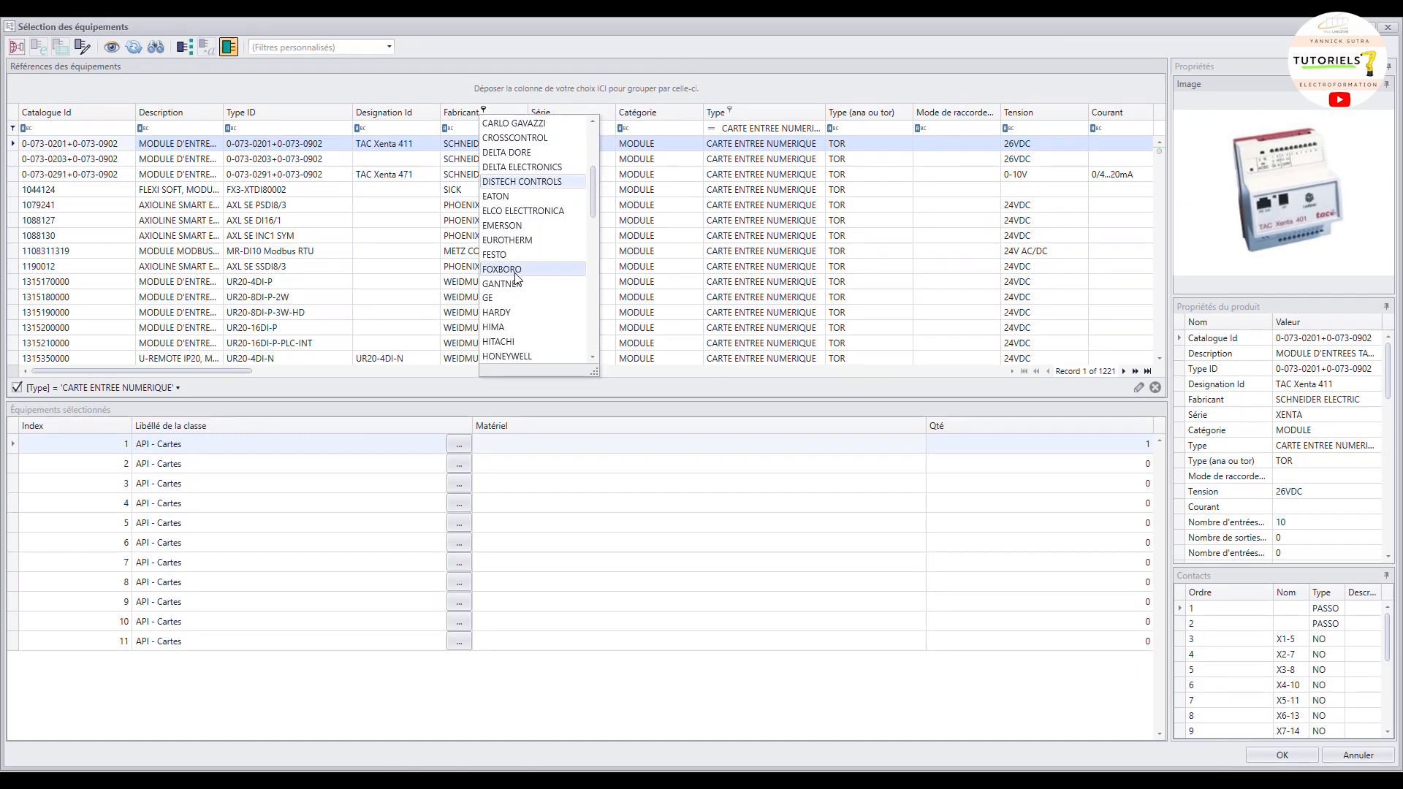
scroll(516, 277, "down", 10)
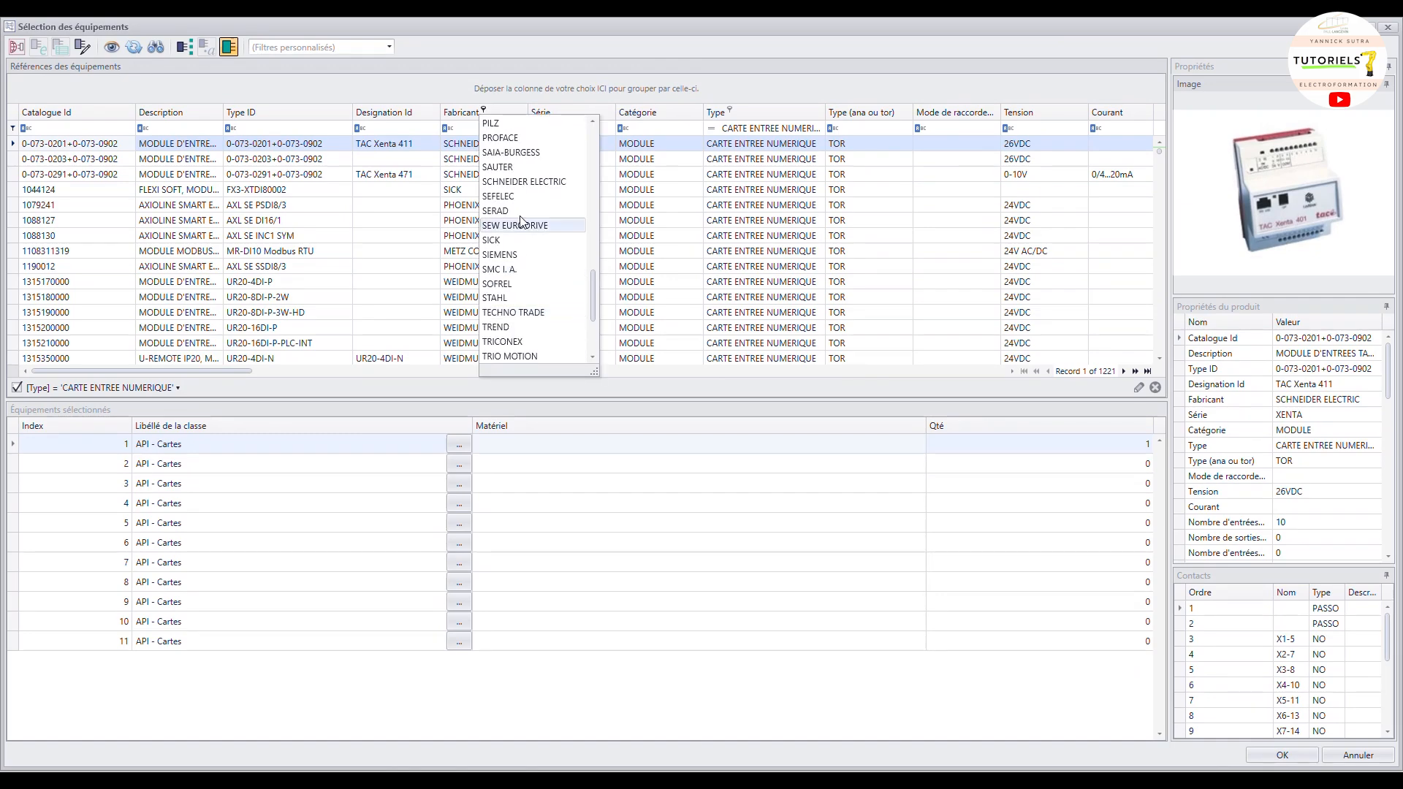
left_click(523, 182)
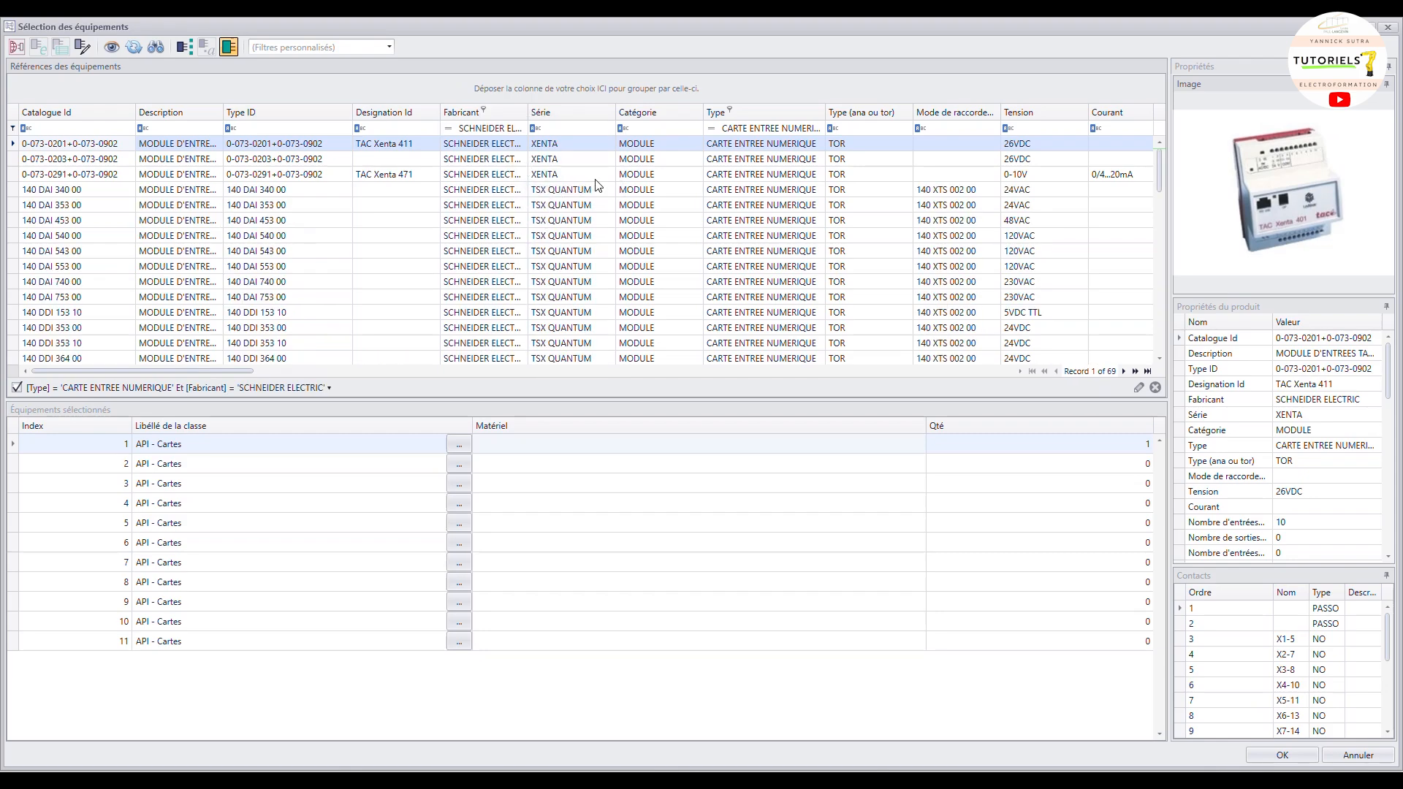
Browse the filtered digital input cards and the available series, examining the product details of candidates such as BMXDDI3232 and TM3DI8
left_click(764, 161)
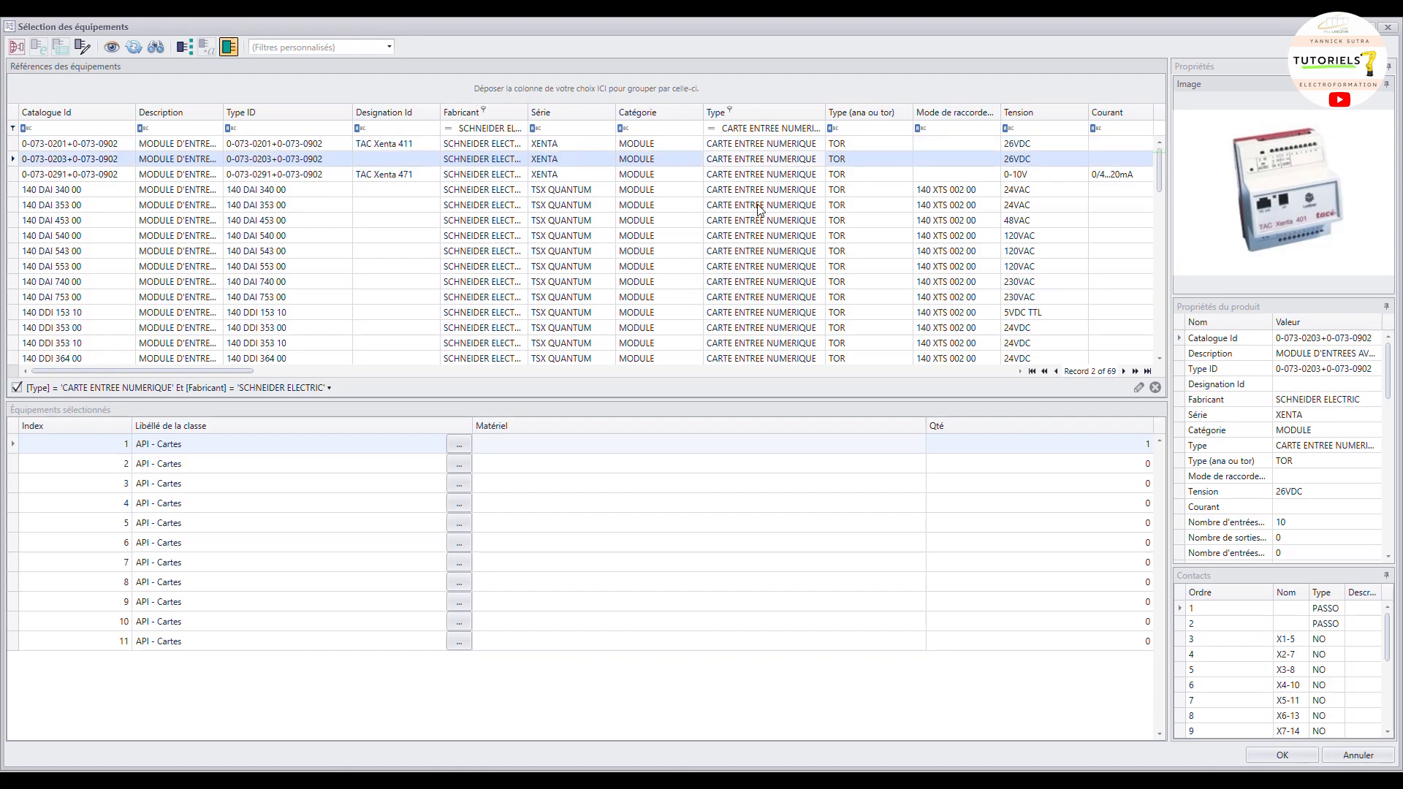
scroll(760, 210, "down", 10)
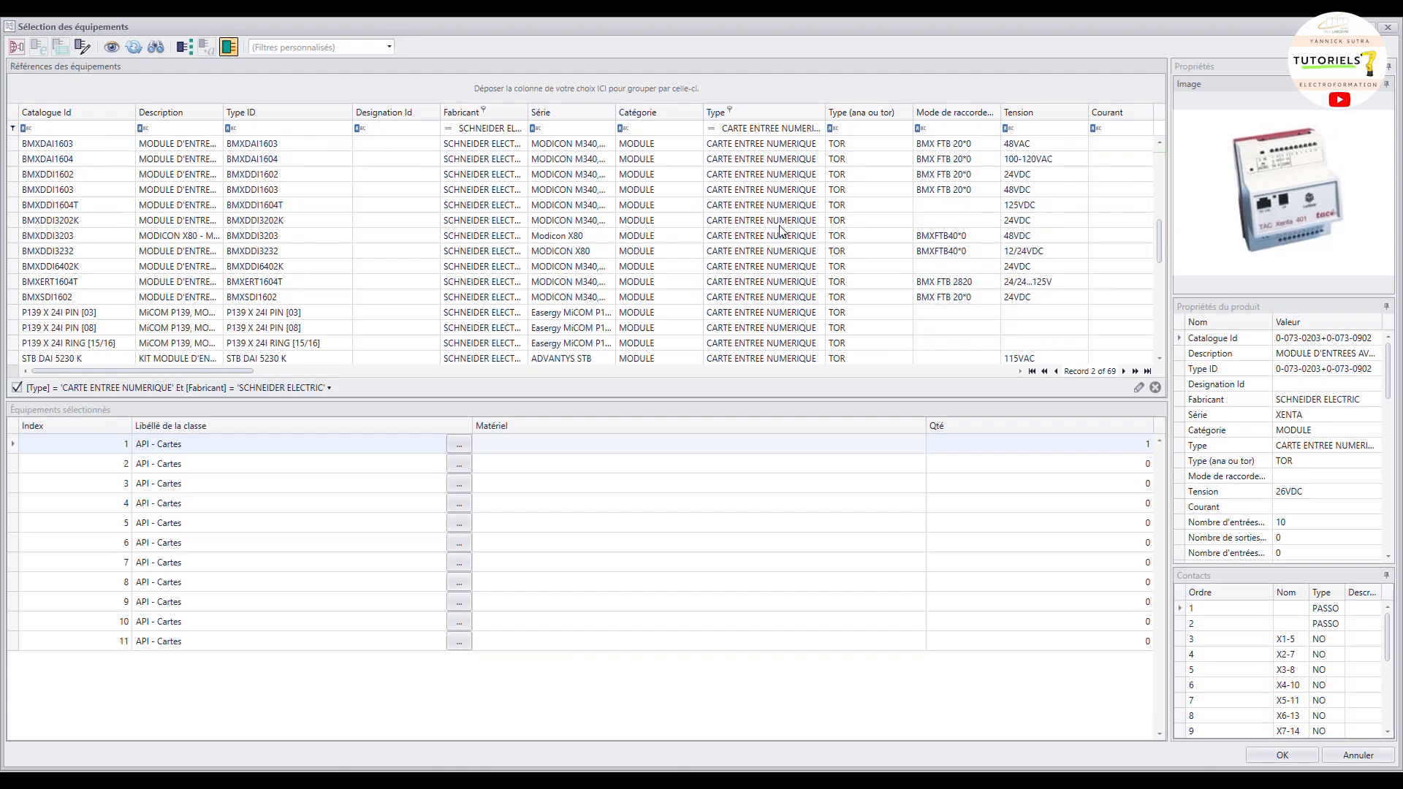
scroll(780, 231, "down", 1)
left_click(737, 207)
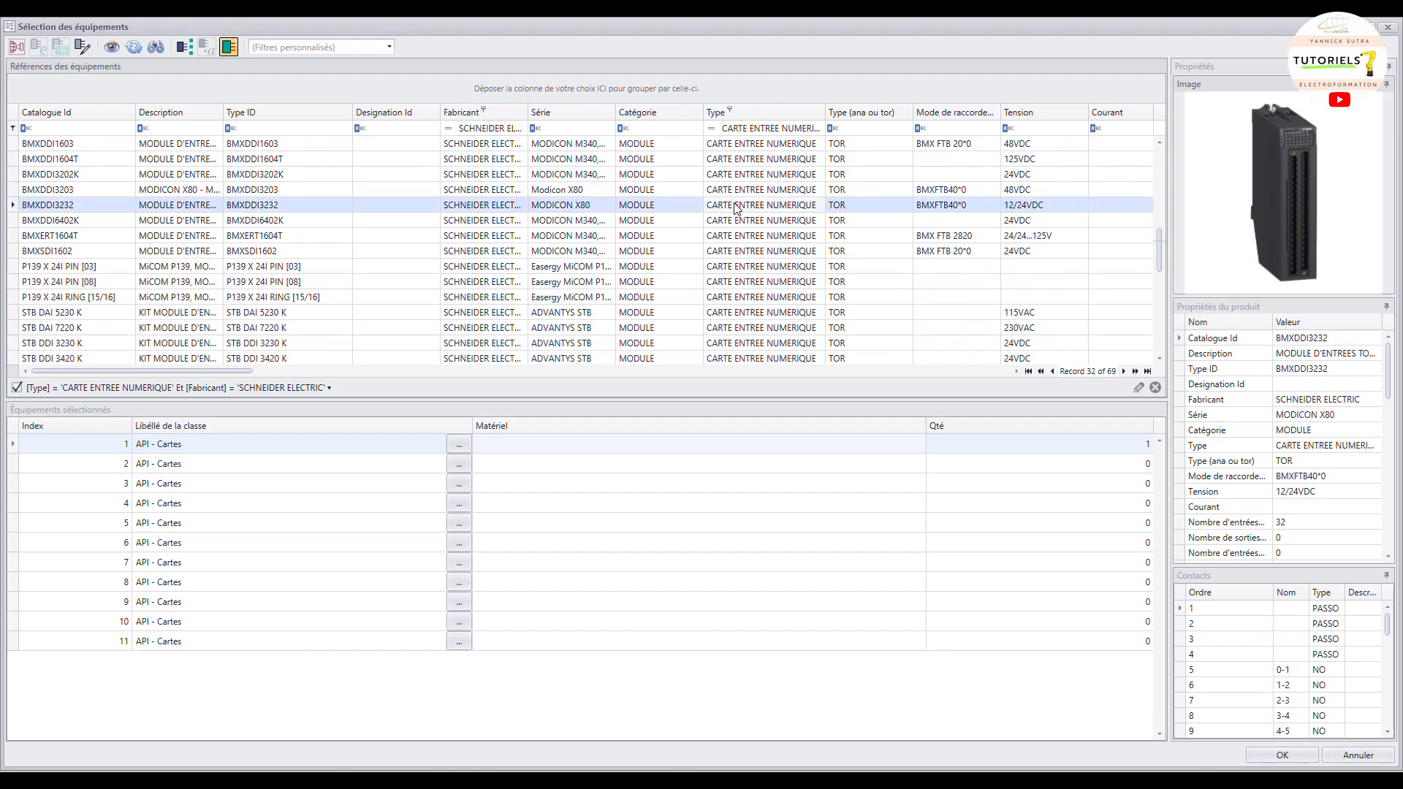
scroll(739, 211, "down", 7)
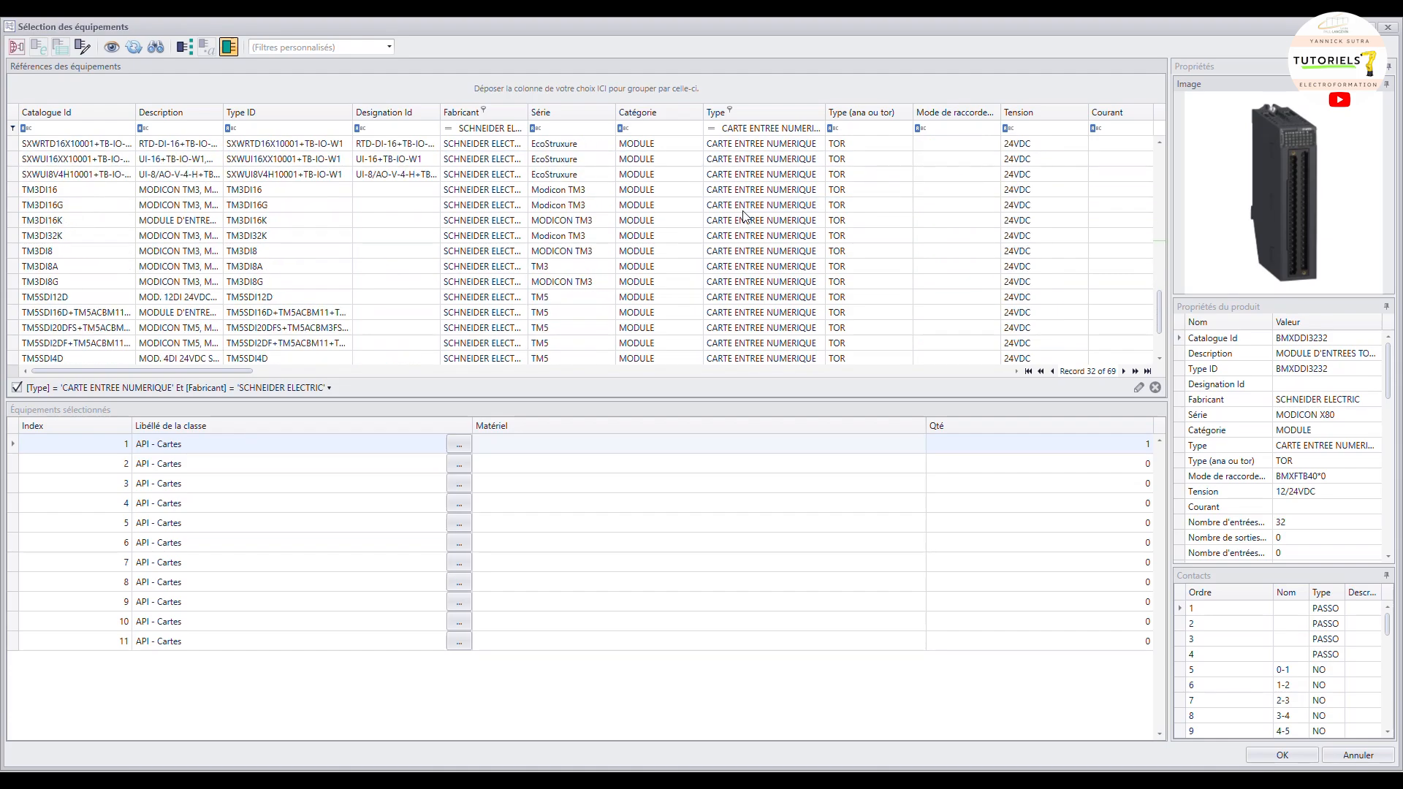
left_click(743, 211)
scroll(743, 214, "up", 7)
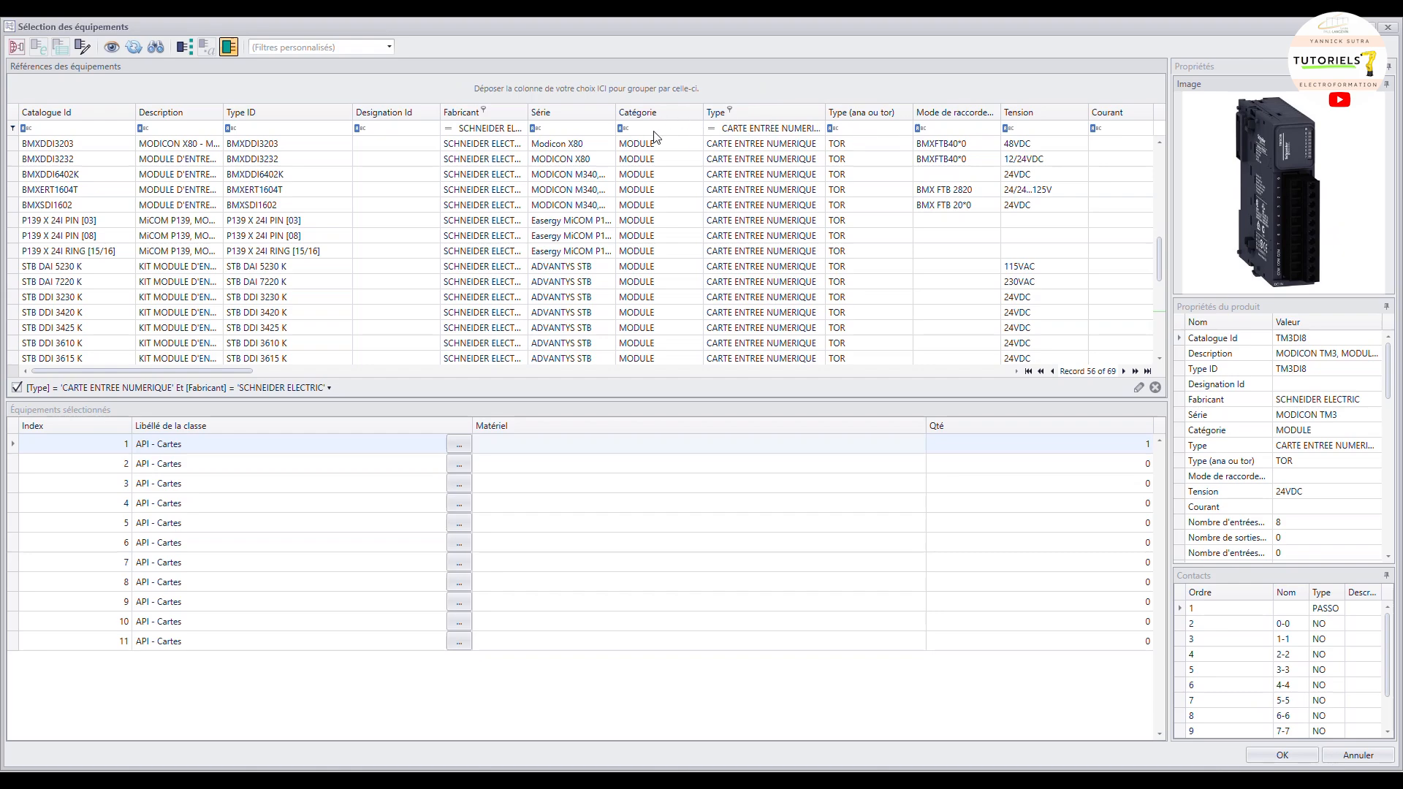
left_click(555, 111)
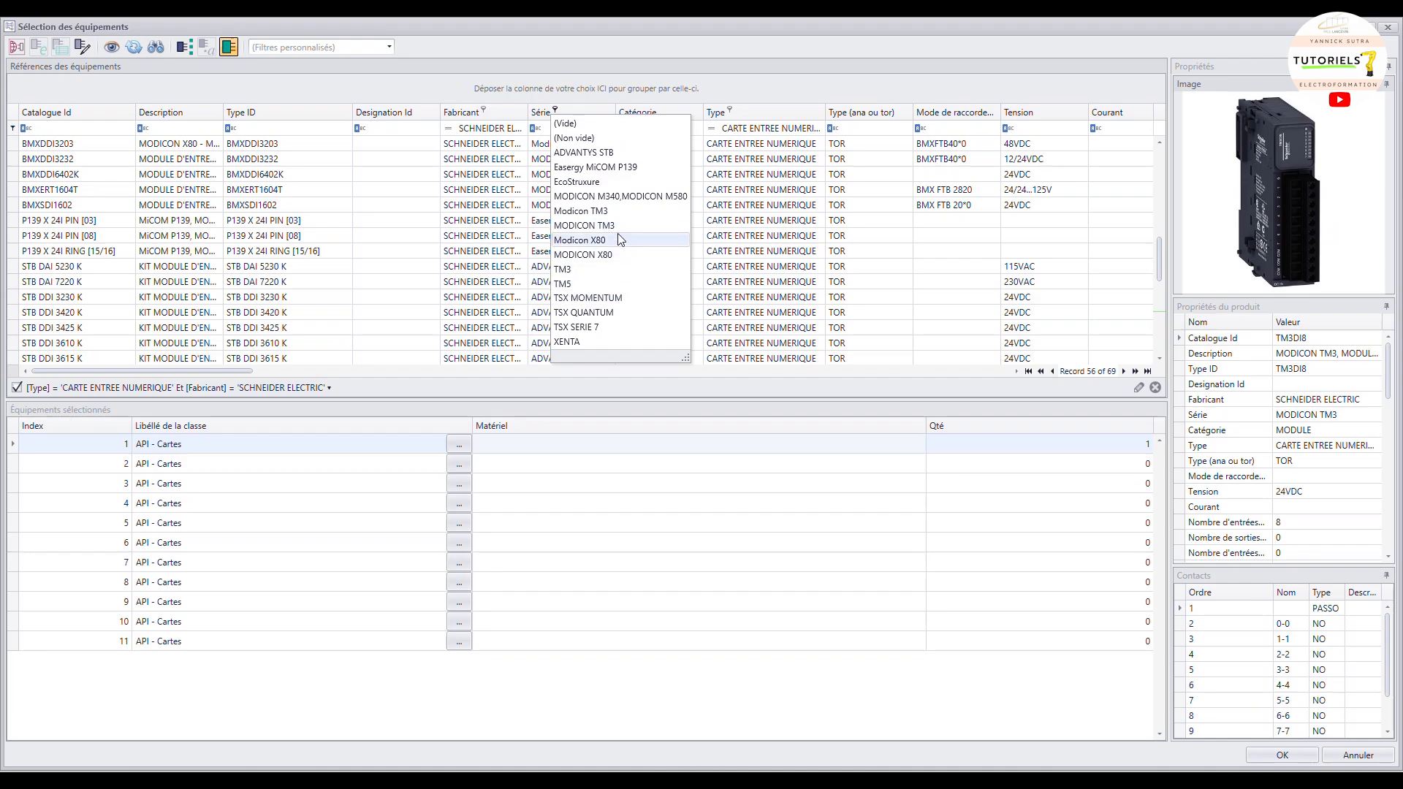
key("Escape")
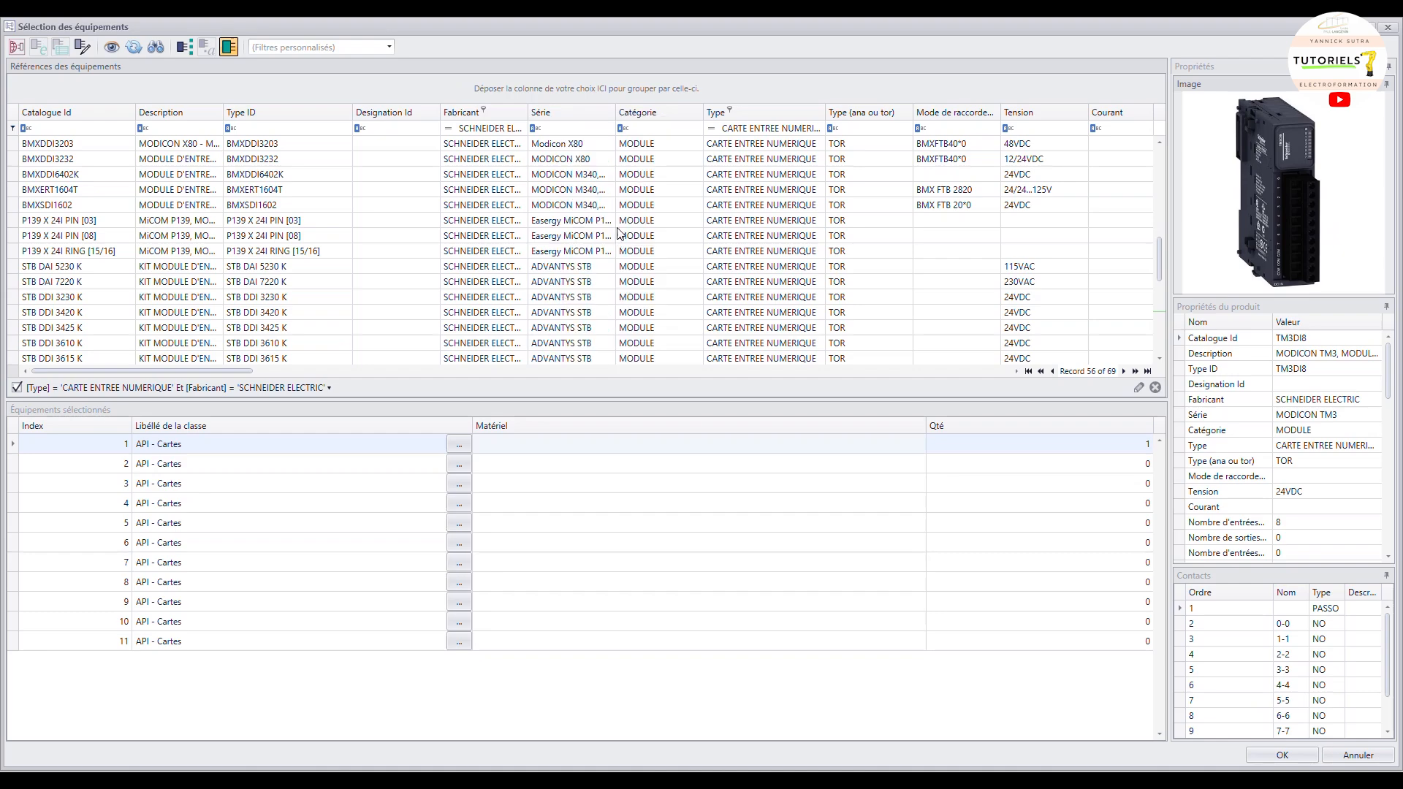
Choose the 64-input 24VDC card BMXDDI6402K from the catalogue and add it to the rack as MOD2 at address 1
left_click(579, 179)
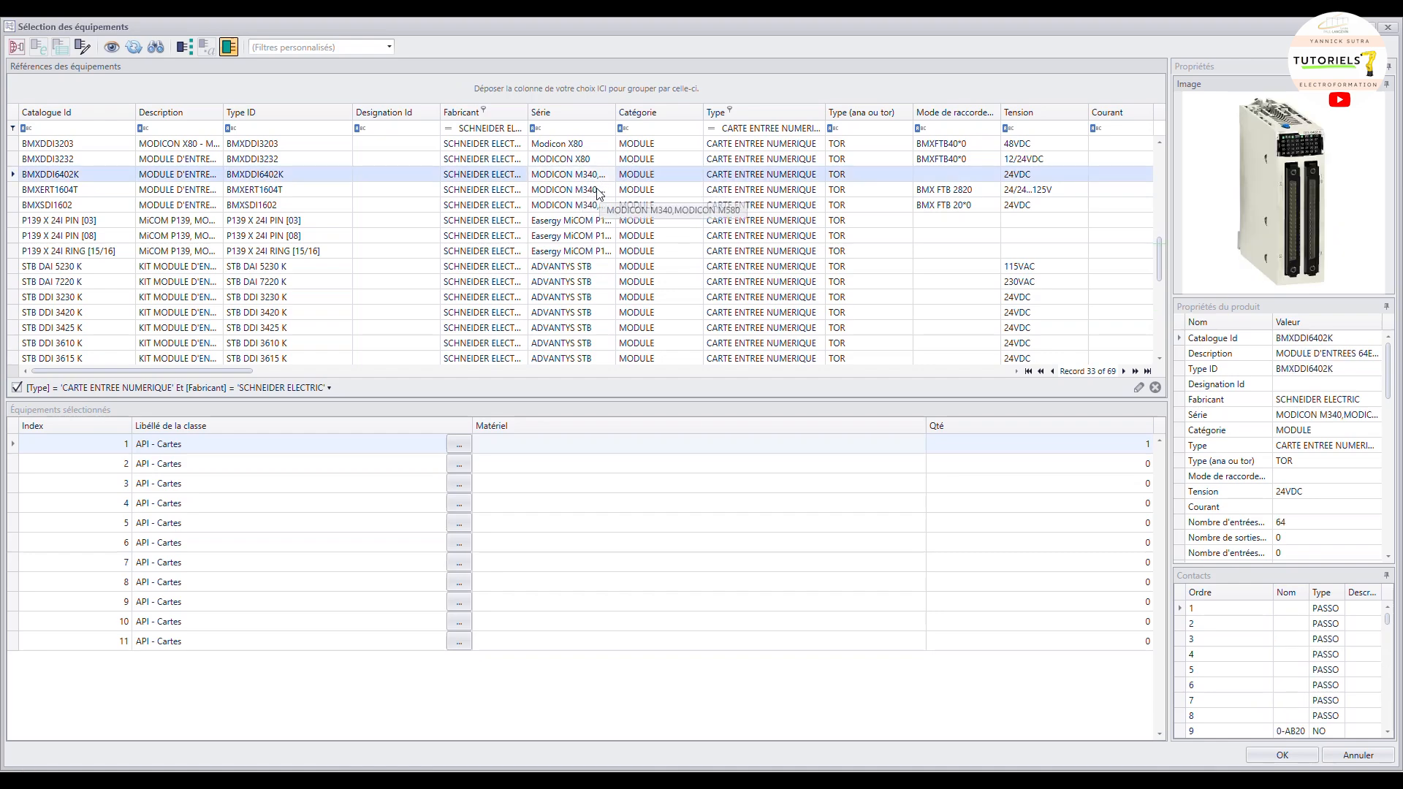
left_click(587, 190)
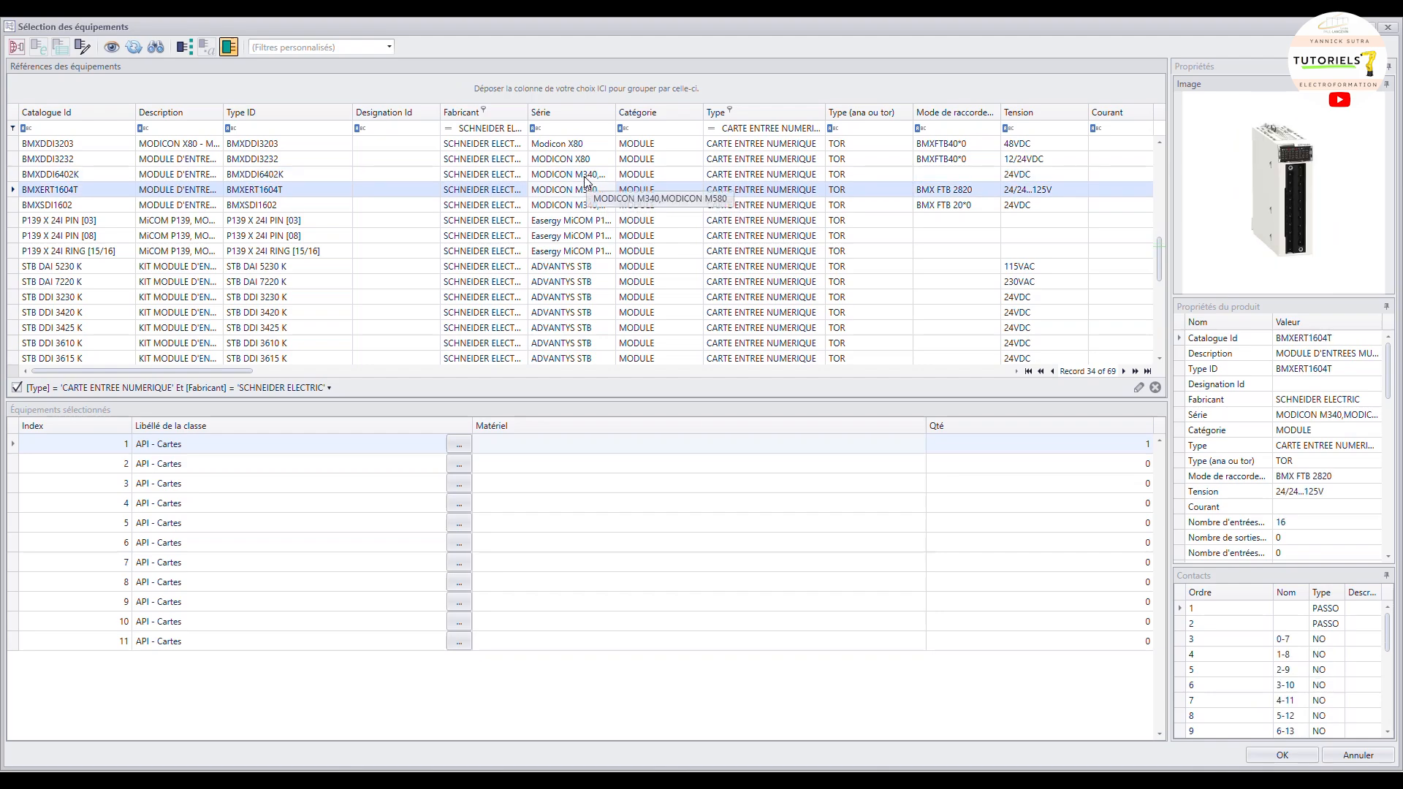
left_click(587, 178)
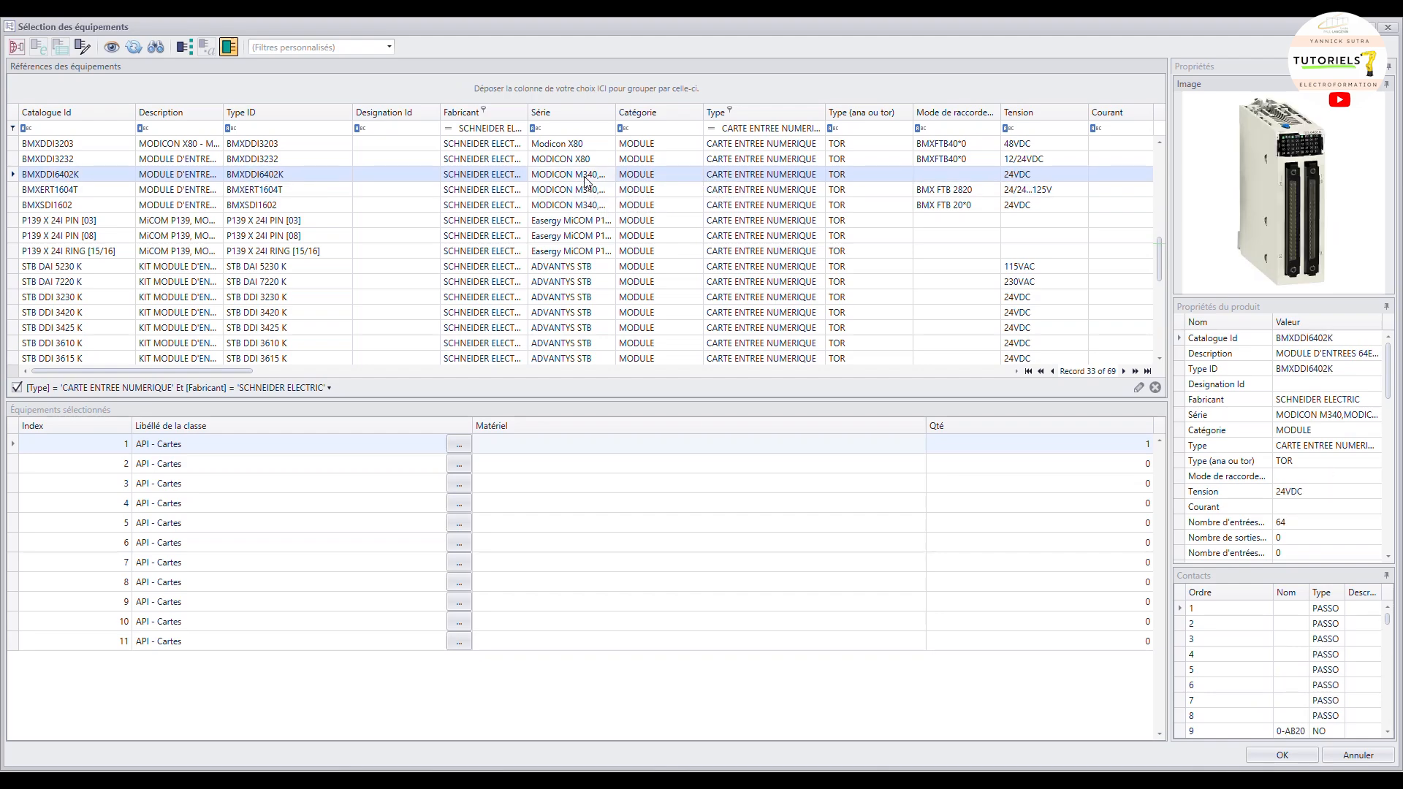
double_click(587, 181)
left_click(1289, 756)
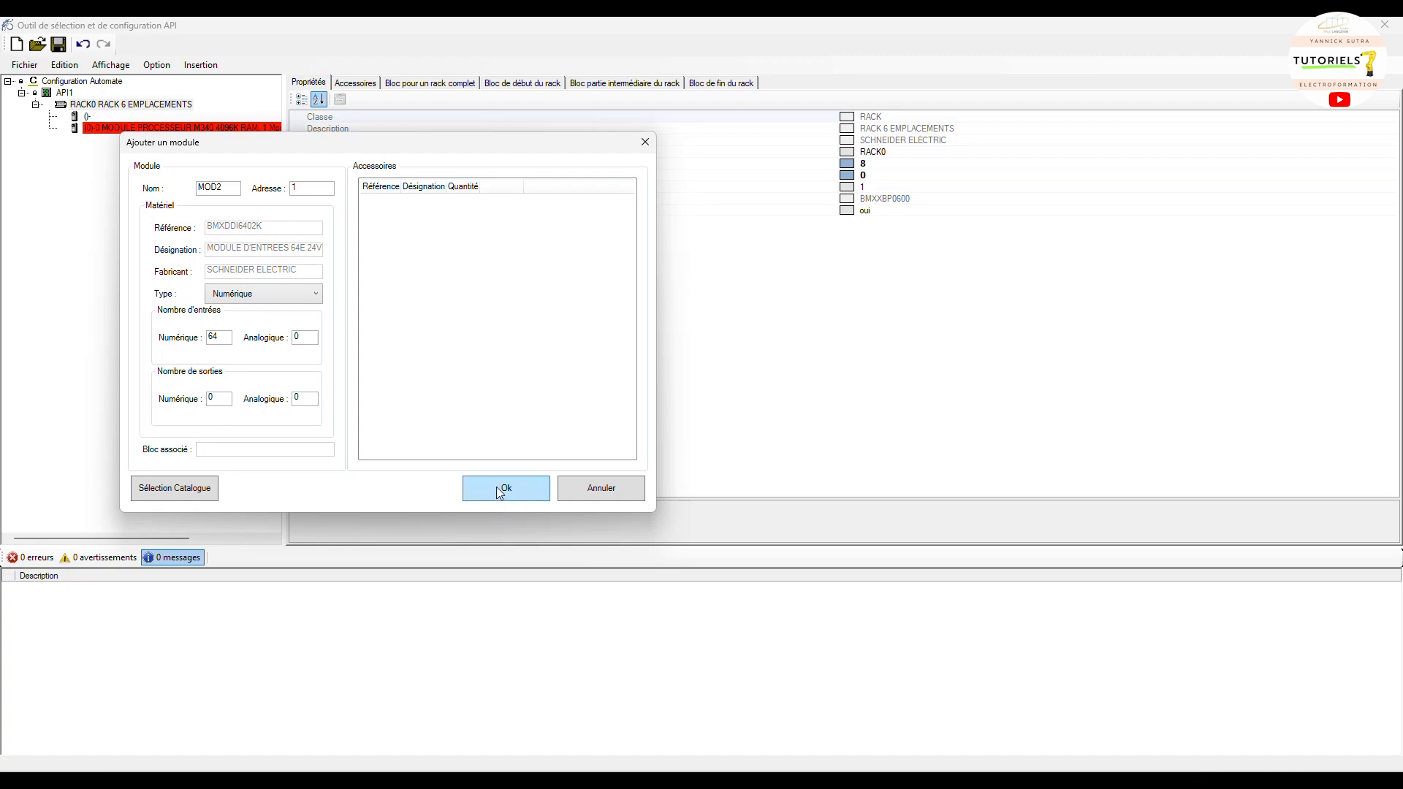
left_click(500, 491)
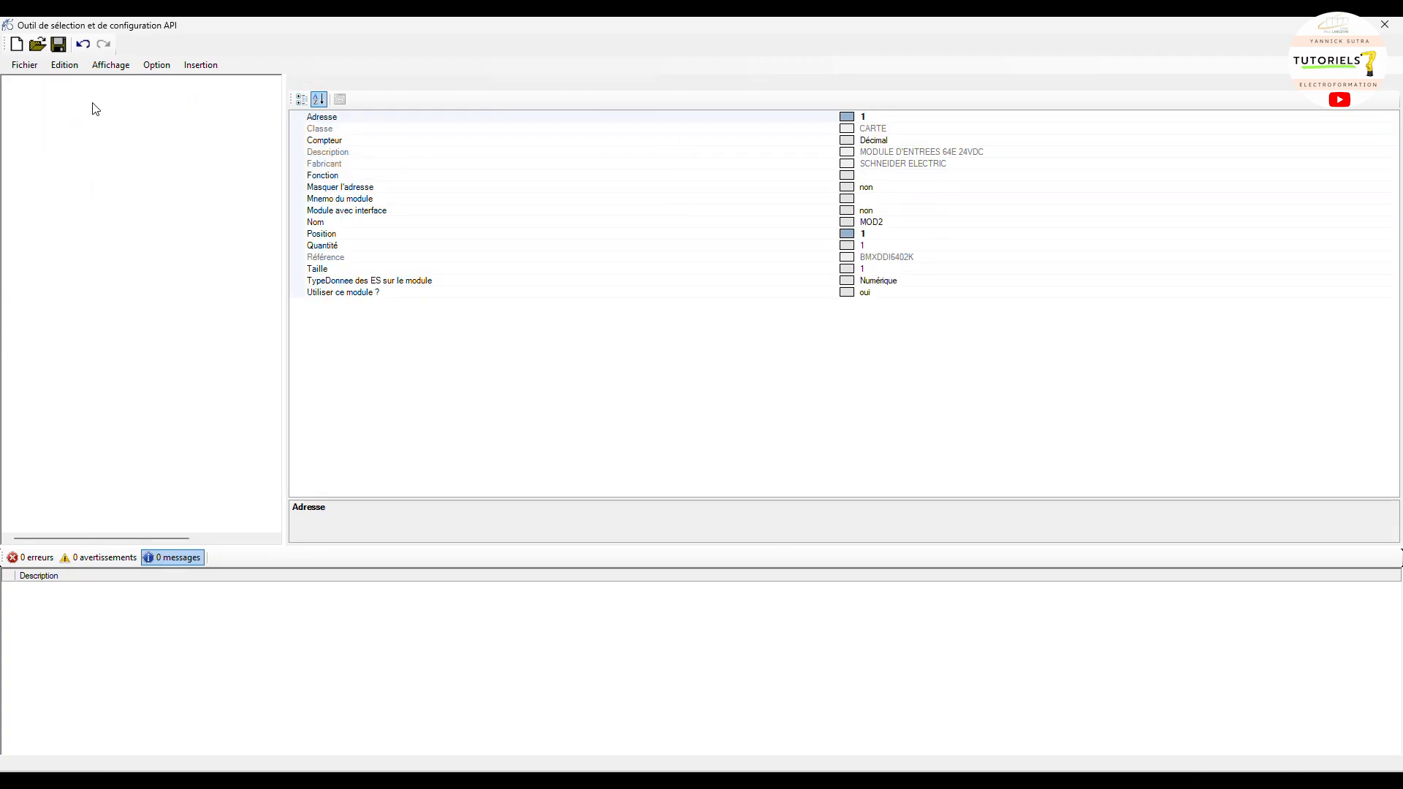
Start adding module MOD3 at address 2 to the six-slot rack, set its type to Numérique and open the equipment catalogue
right_click(93, 104)
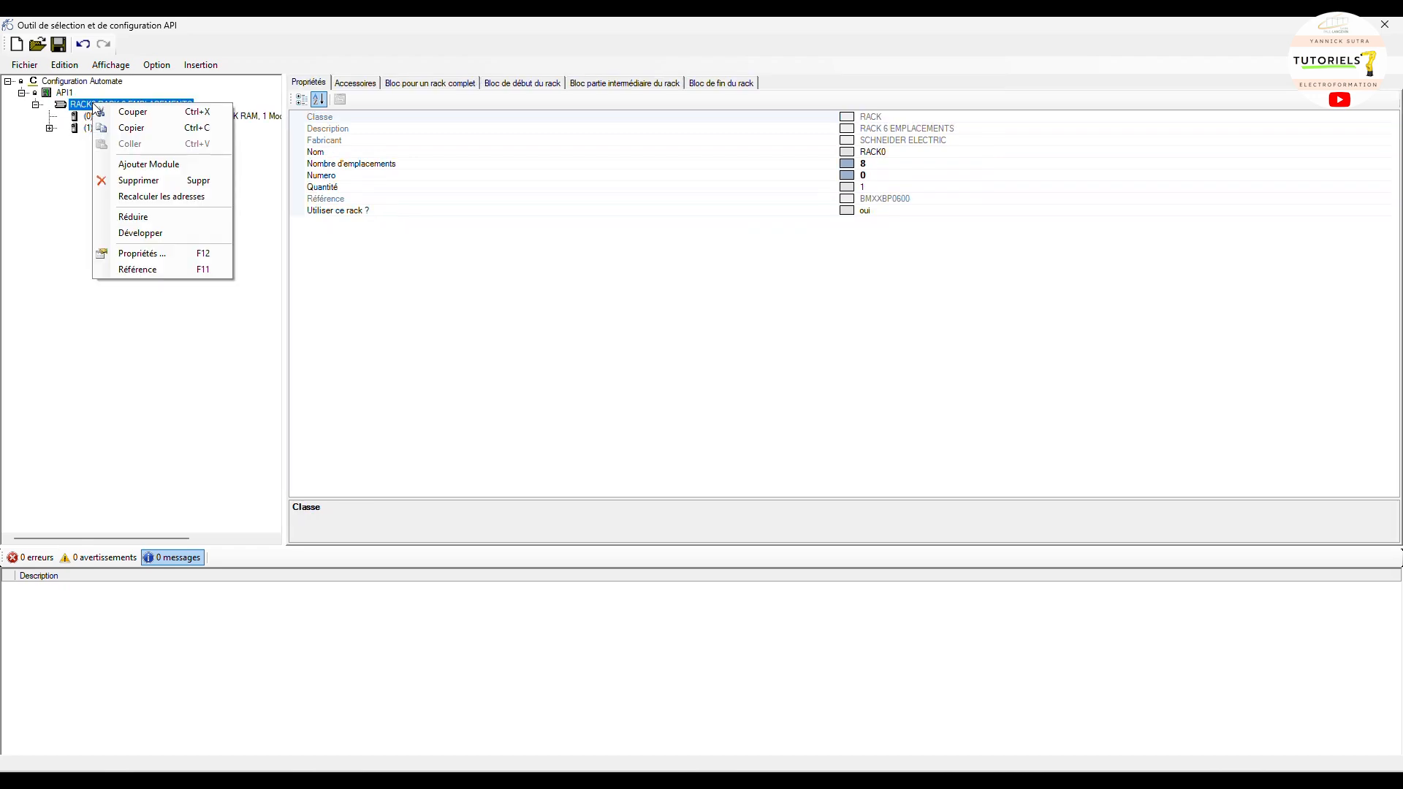
left_click(152, 165)
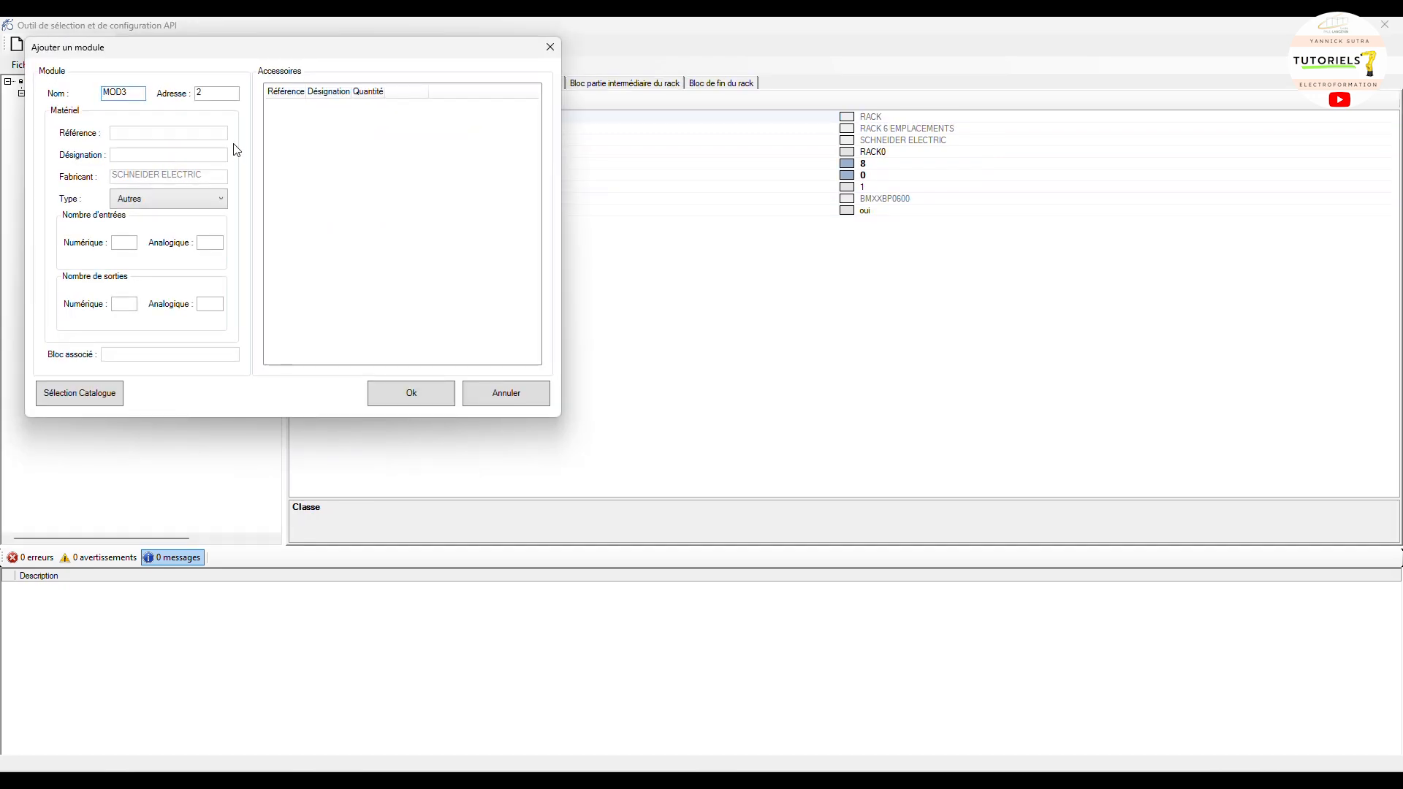
left_click(184, 199)
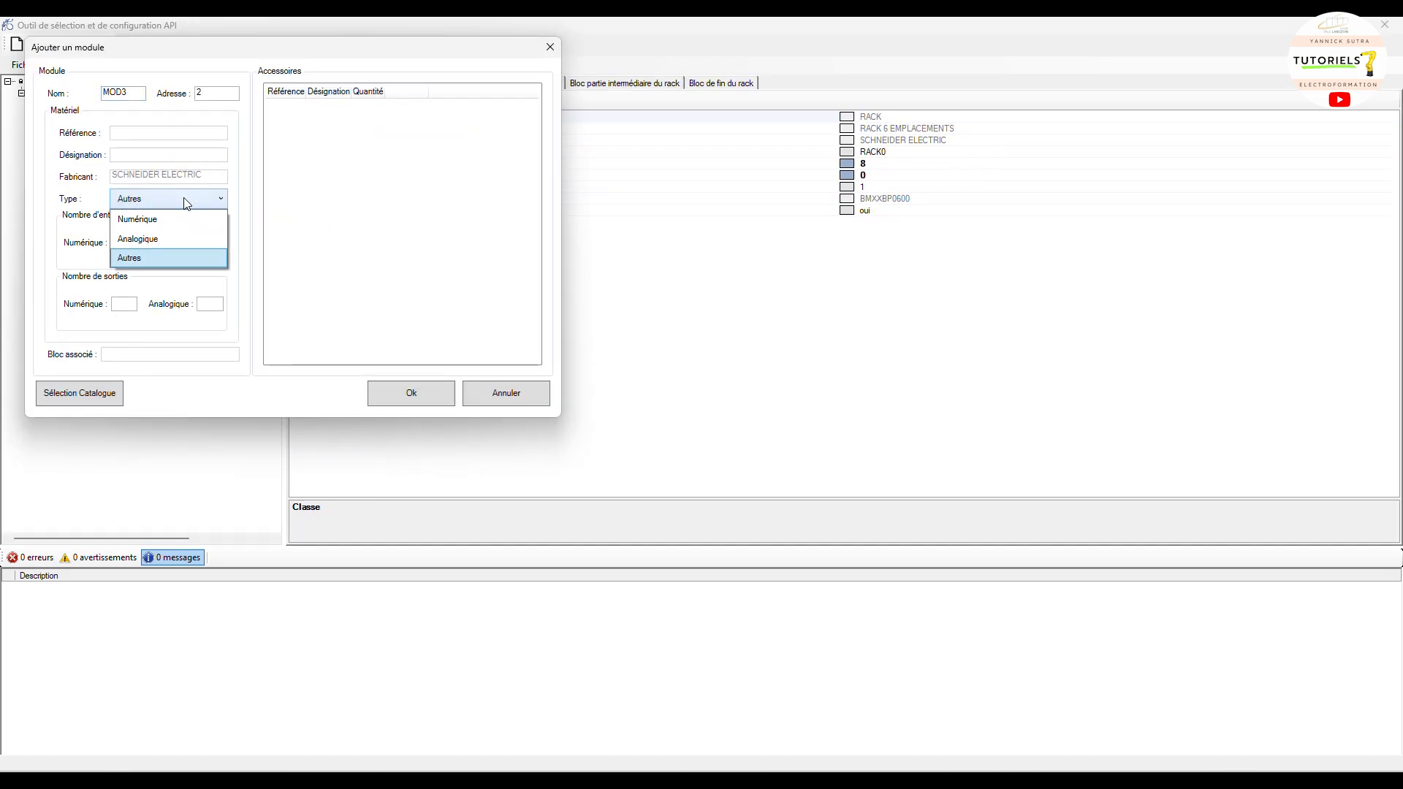
left_click(175, 218)
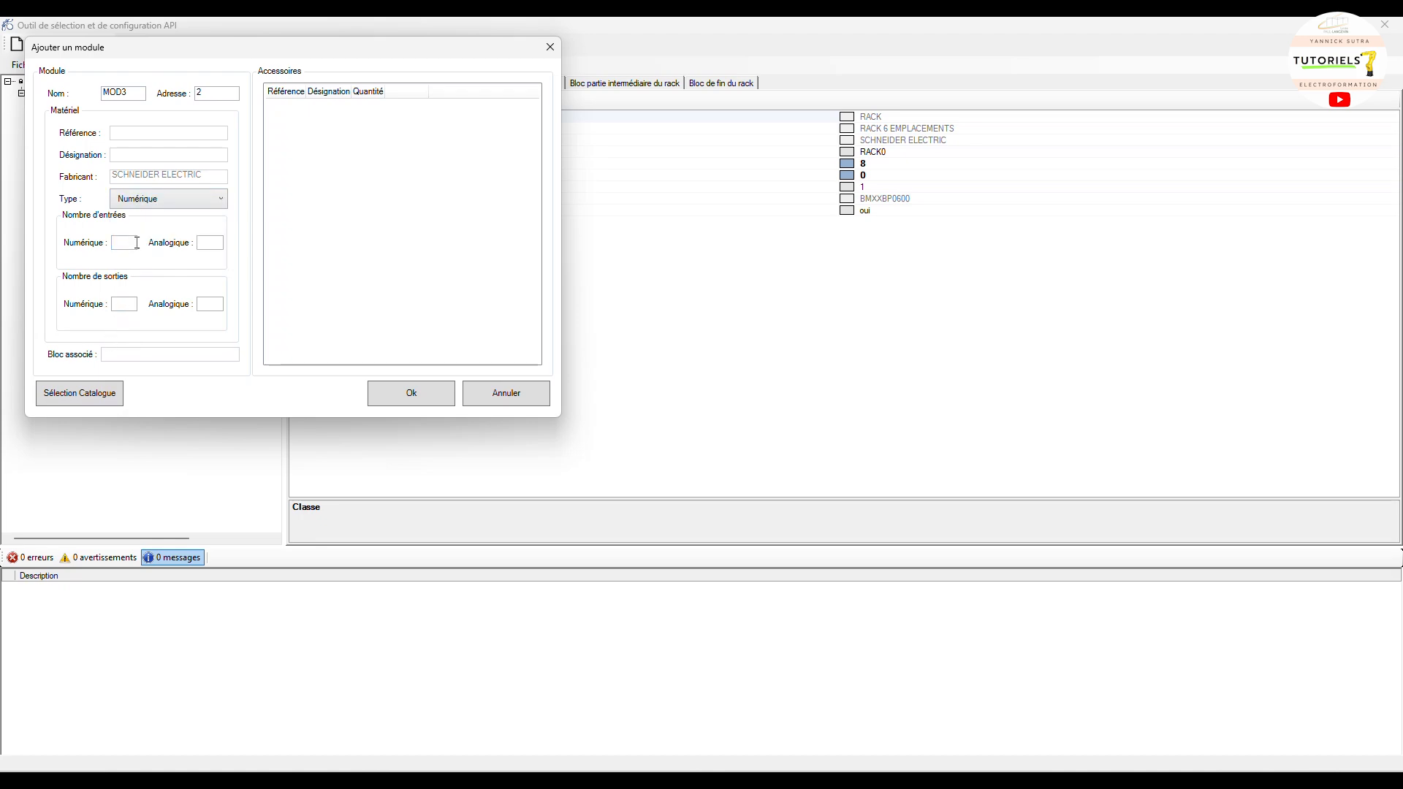
left_click(105, 406)
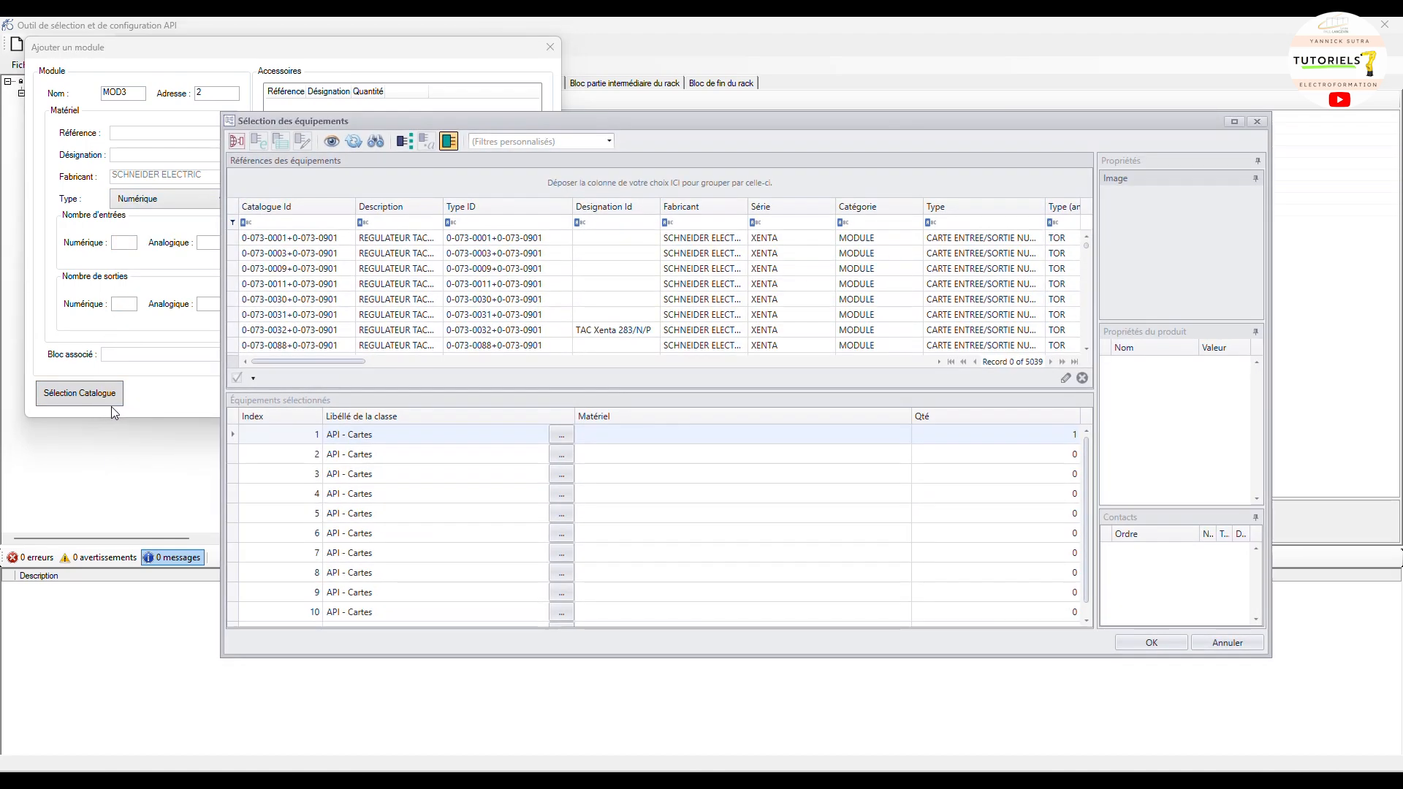
Filter the catalogue to the type CARTE SORTIE NUMERIQUE and to manufacturers beginning with "sch"
left_click(950, 205)
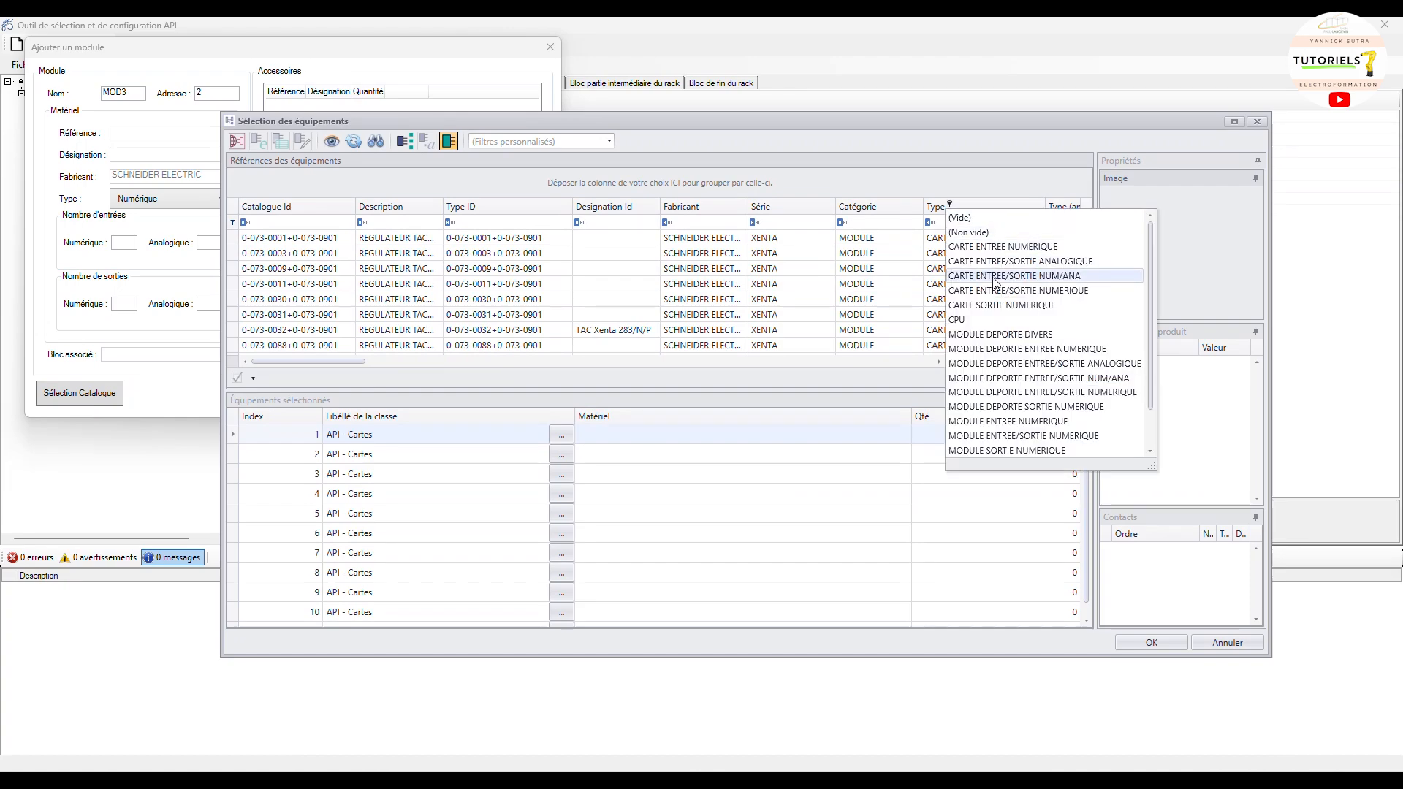
left_click(1006, 305)
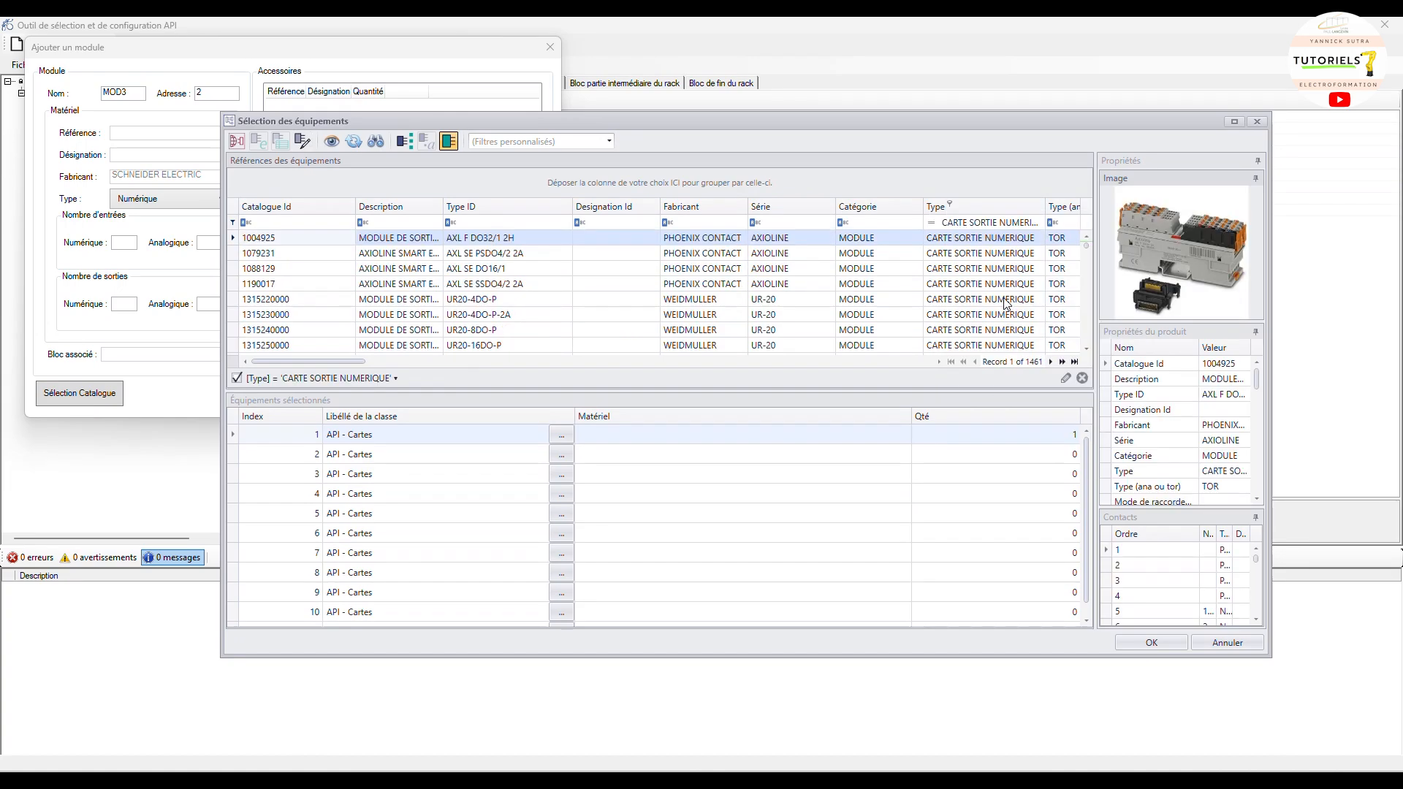
left_click(703, 206)
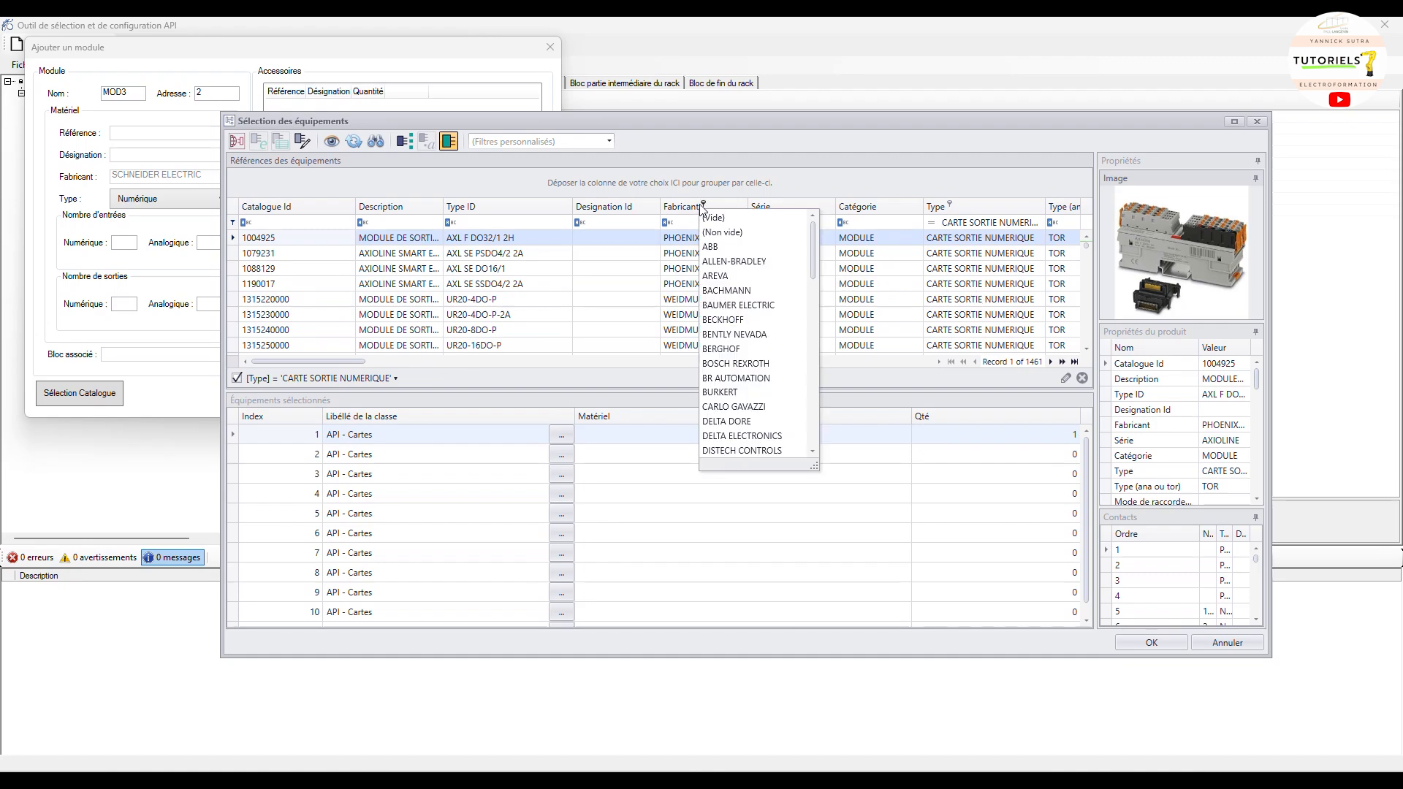
left_click(683, 218)
left_click(682, 225)
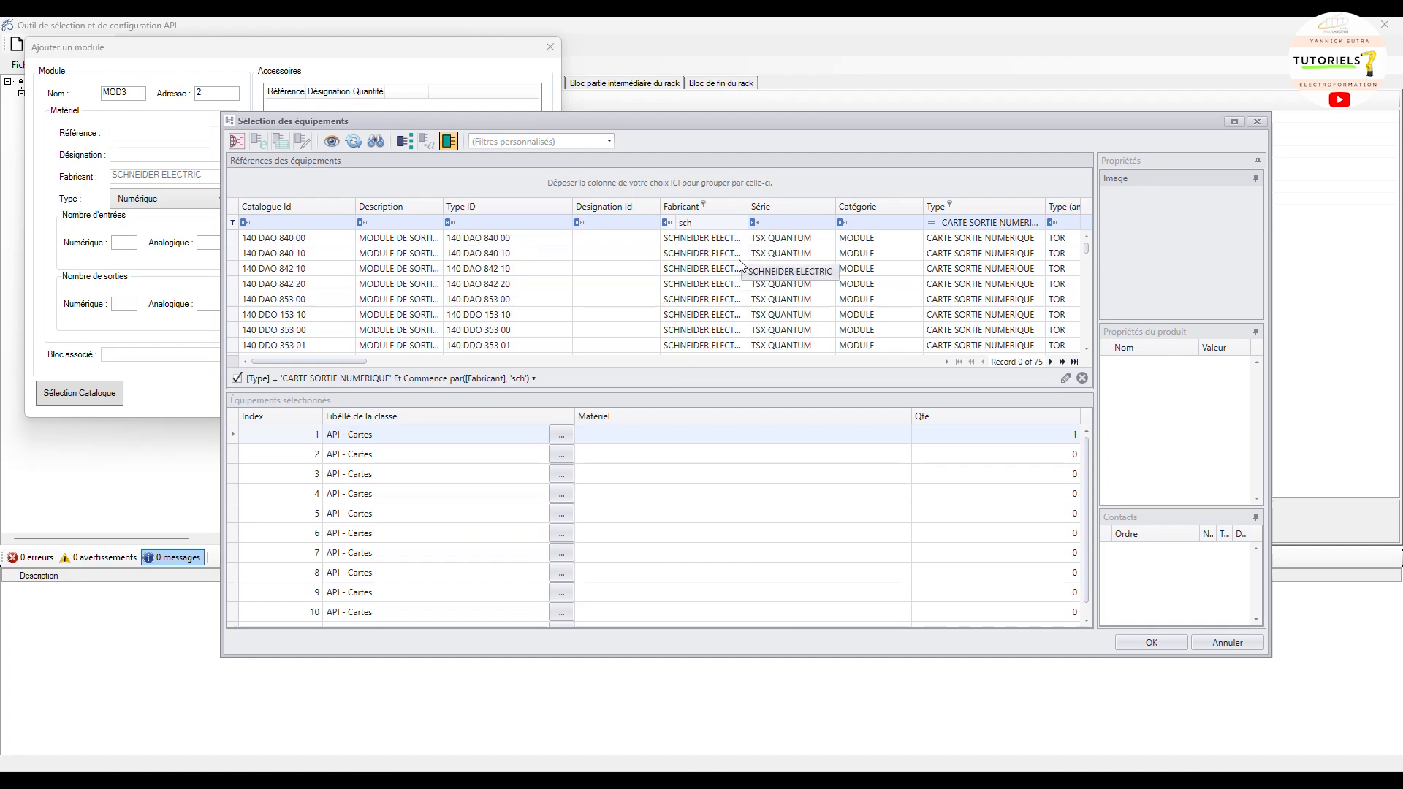
Sort the digital output cards by series and filter them to the series MODICON M340,MODICON M580
left_click(769, 209)
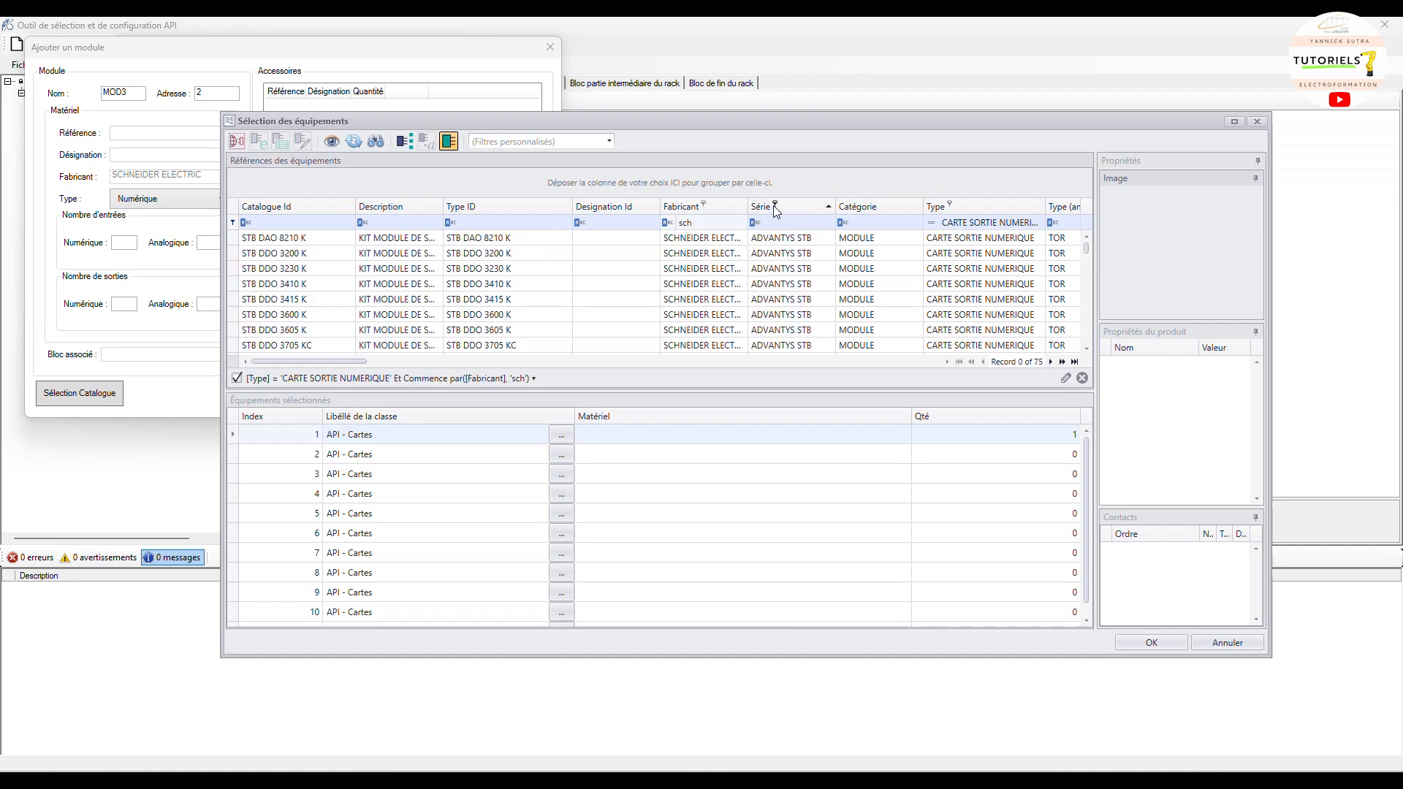
left_click(776, 208)
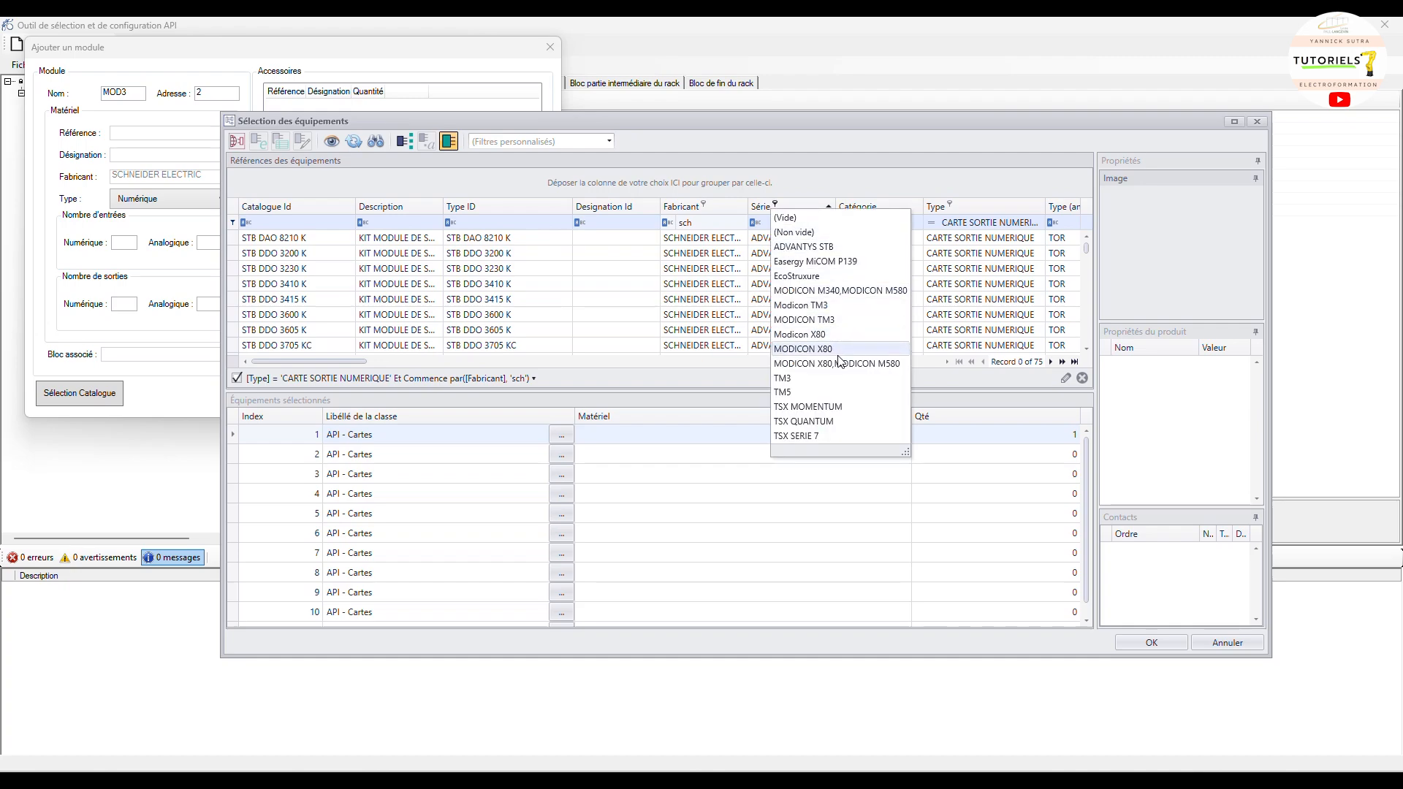
left_click(840, 290)
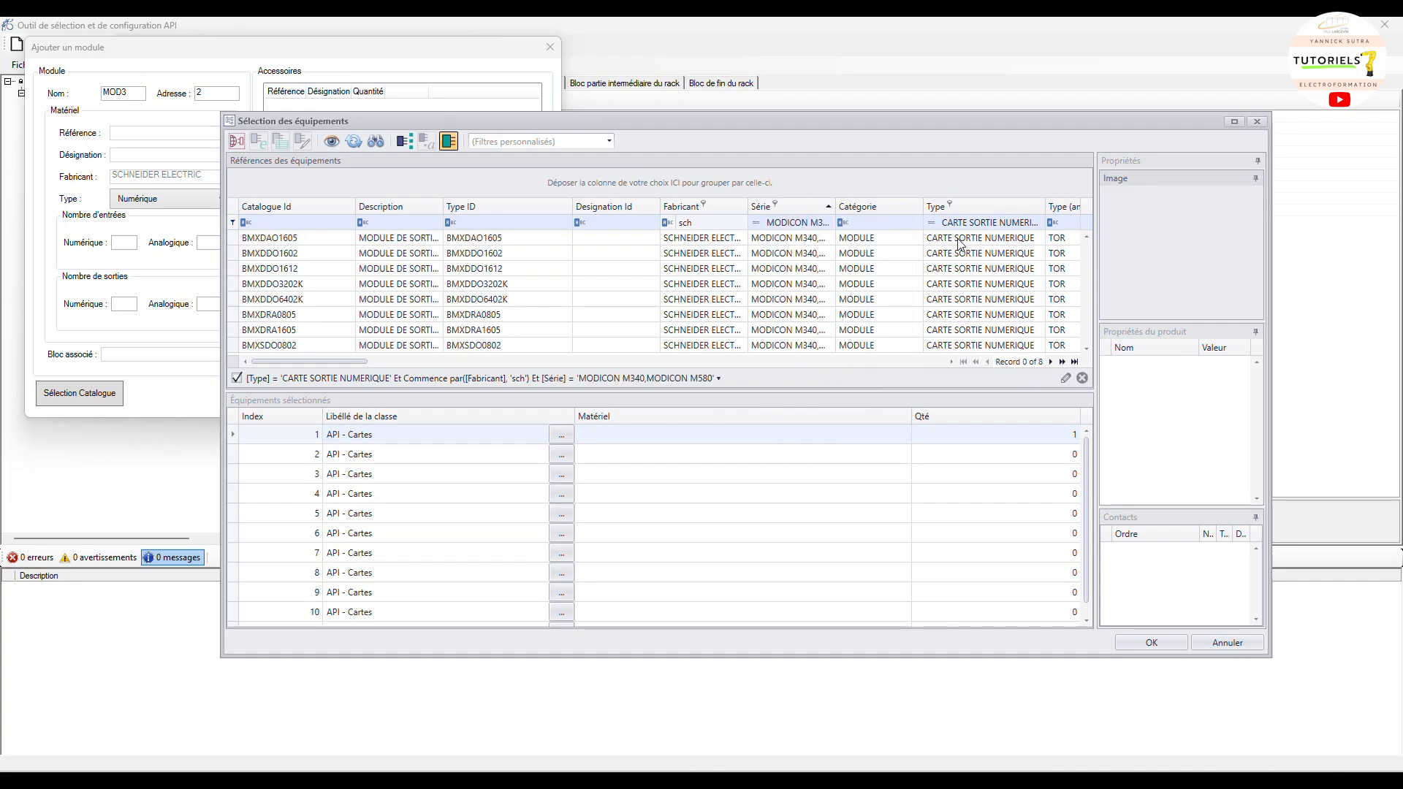
Try to assign the digital output card BMXDAO1605 to MOD3, and add MOD3 to the rack at address 2
left_click(772, 241)
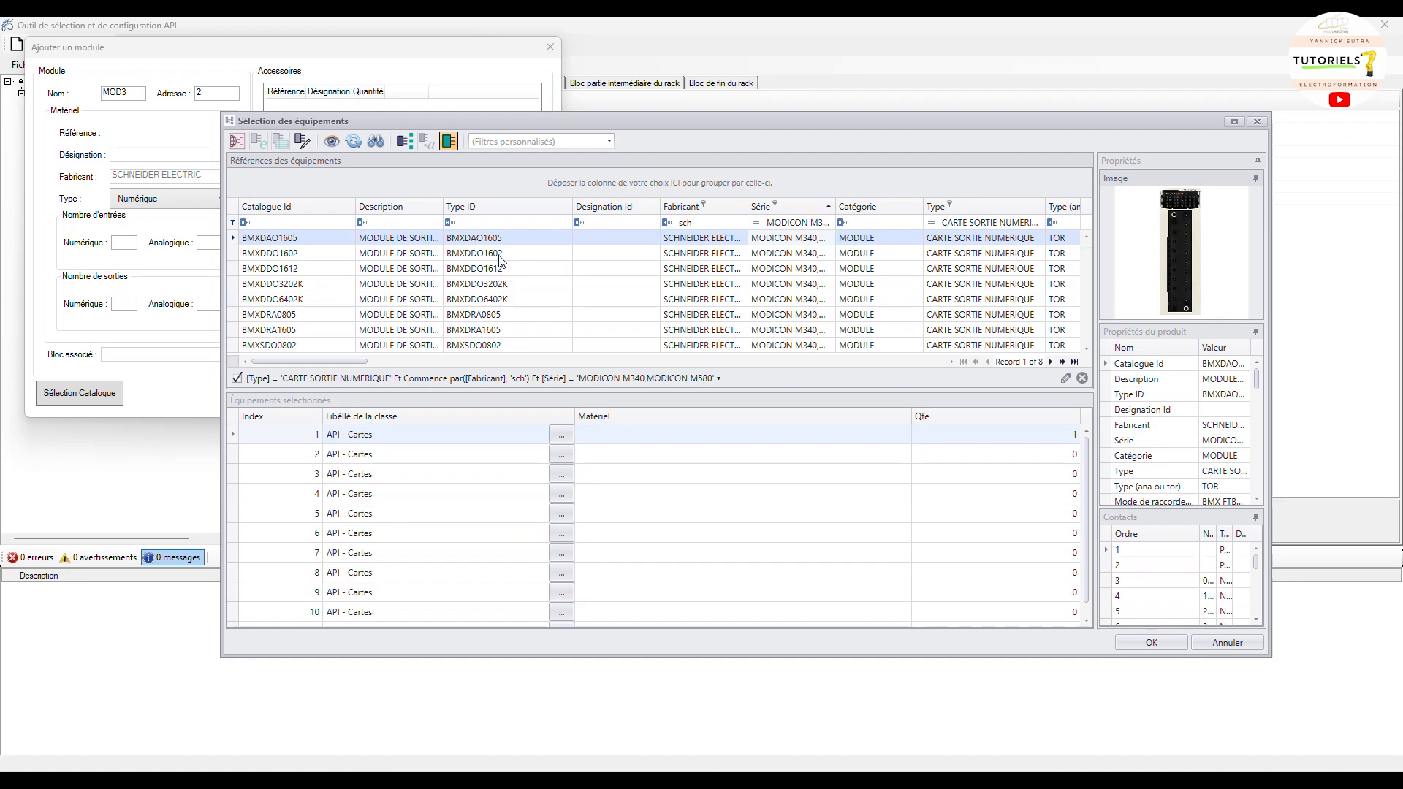
left_click(1154, 645)
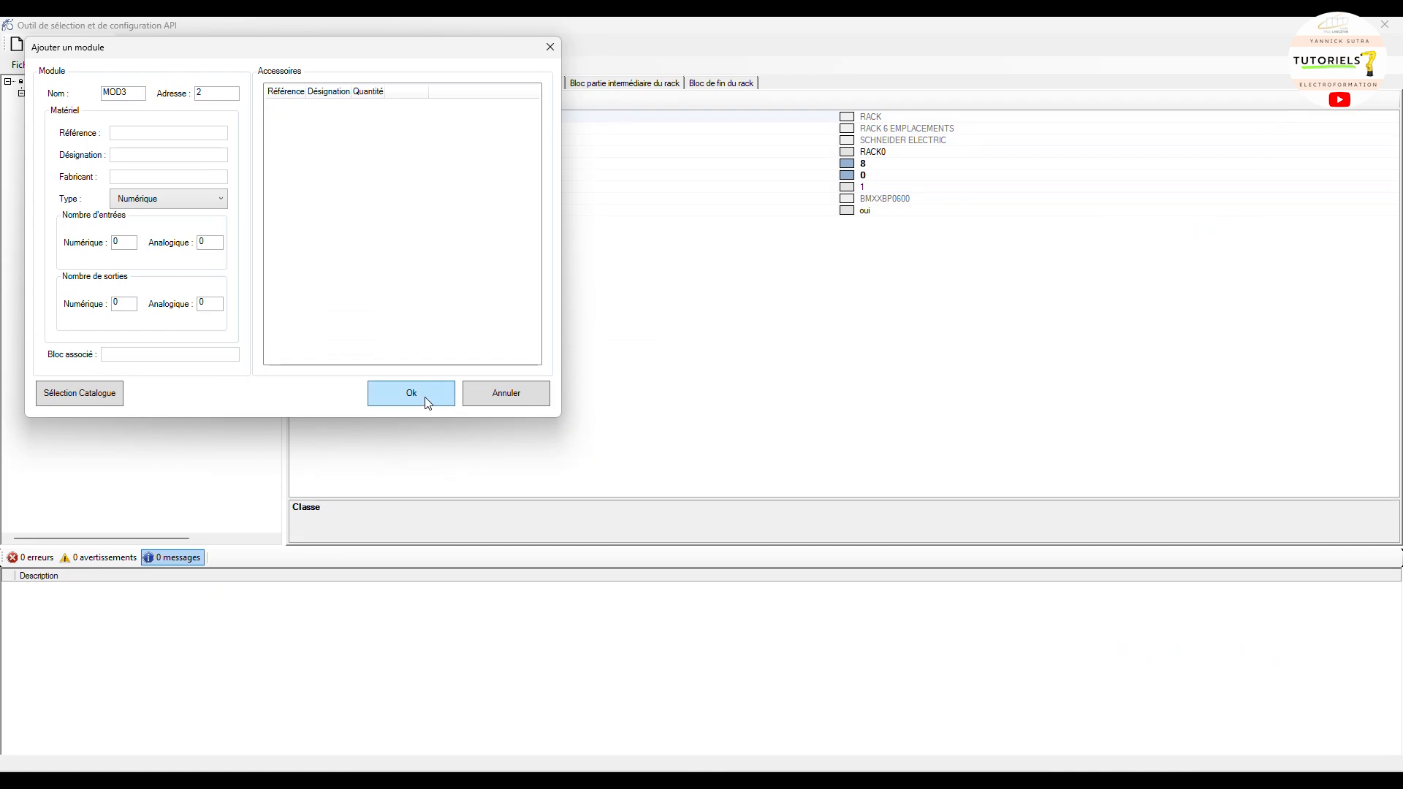
left_click(427, 401)
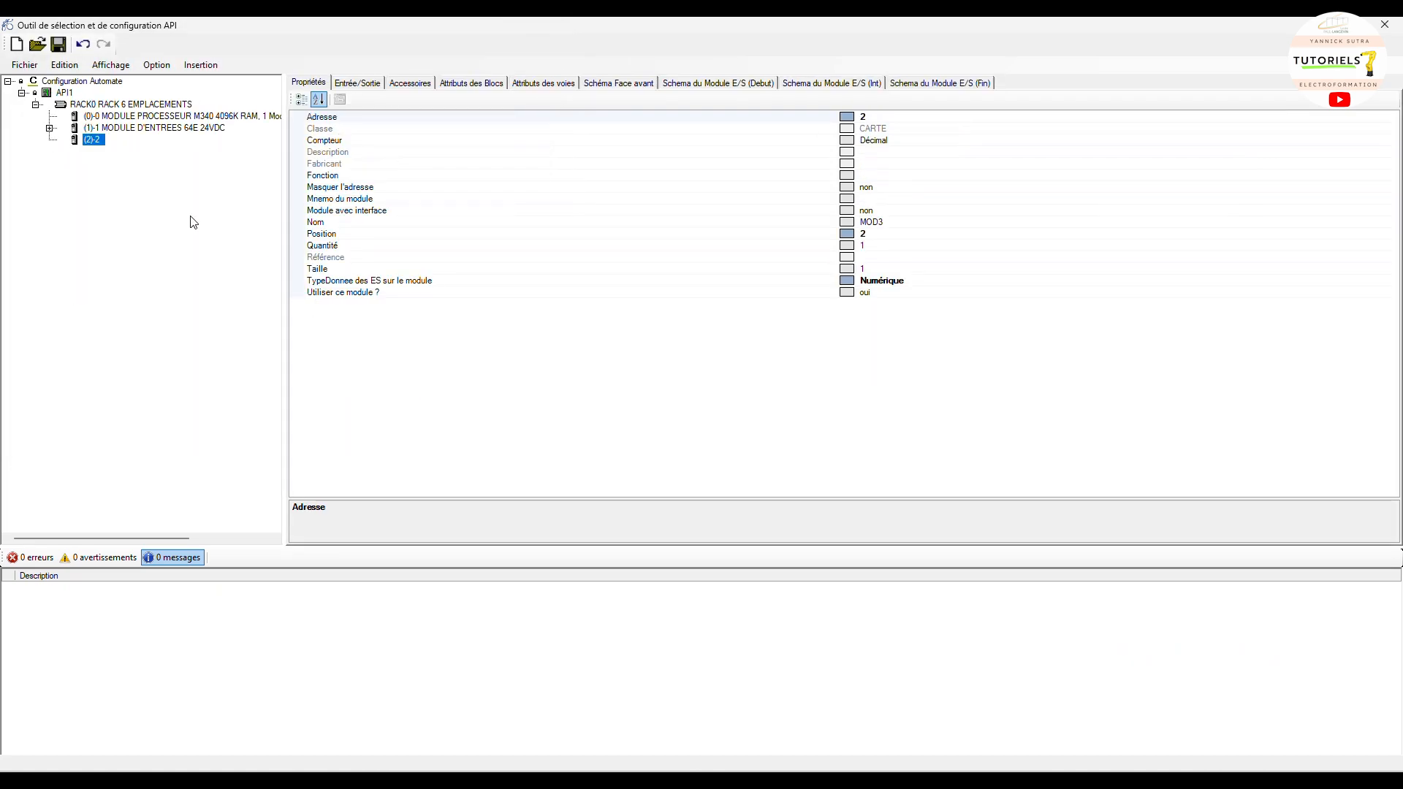
Start adding module MOD4 at address 3 to the six-slot rack, set its type to Analogique and open the equipment catalogue
left_click(51, 128)
left_click(88, 104)
right_click(88, 104)
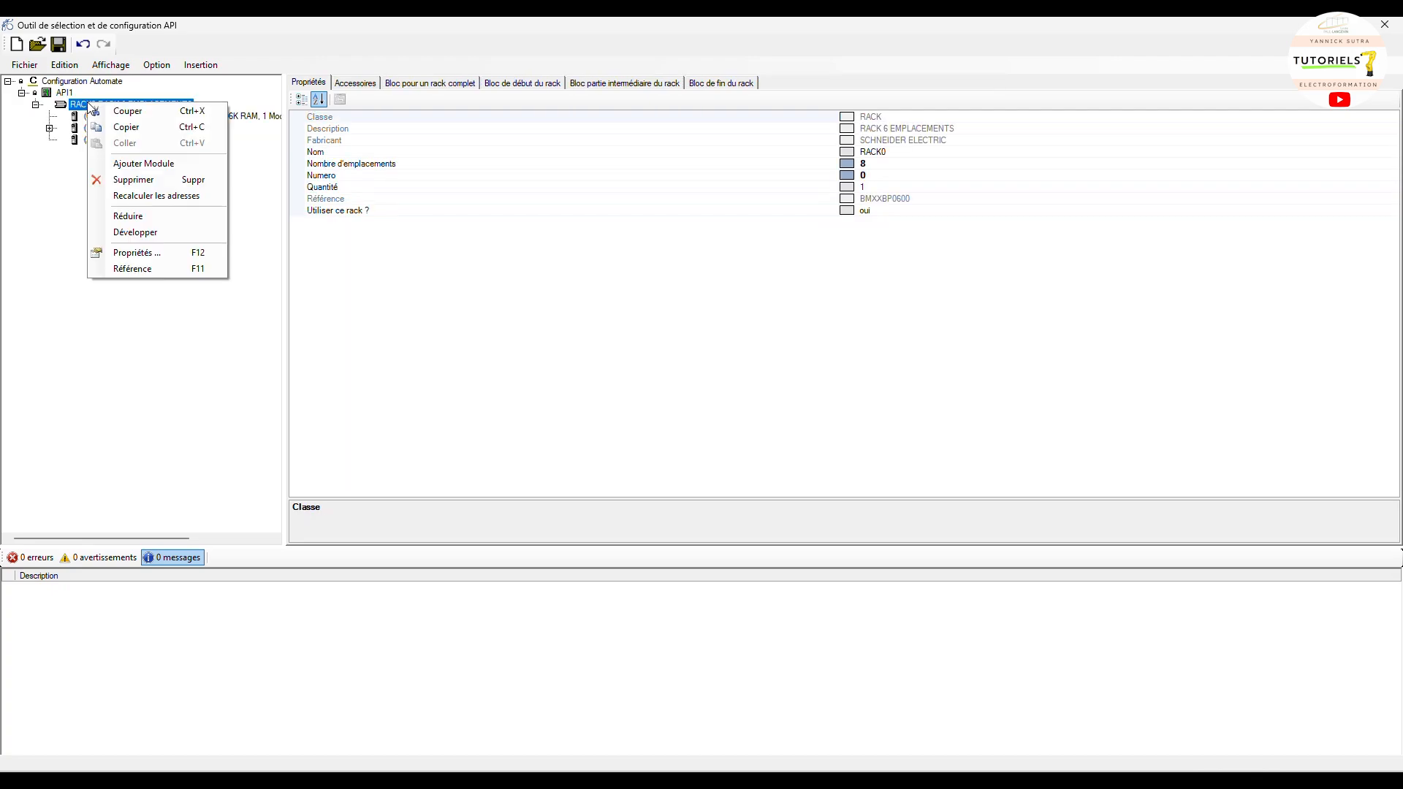
left_click(168, 163)
left_click(223, 255)
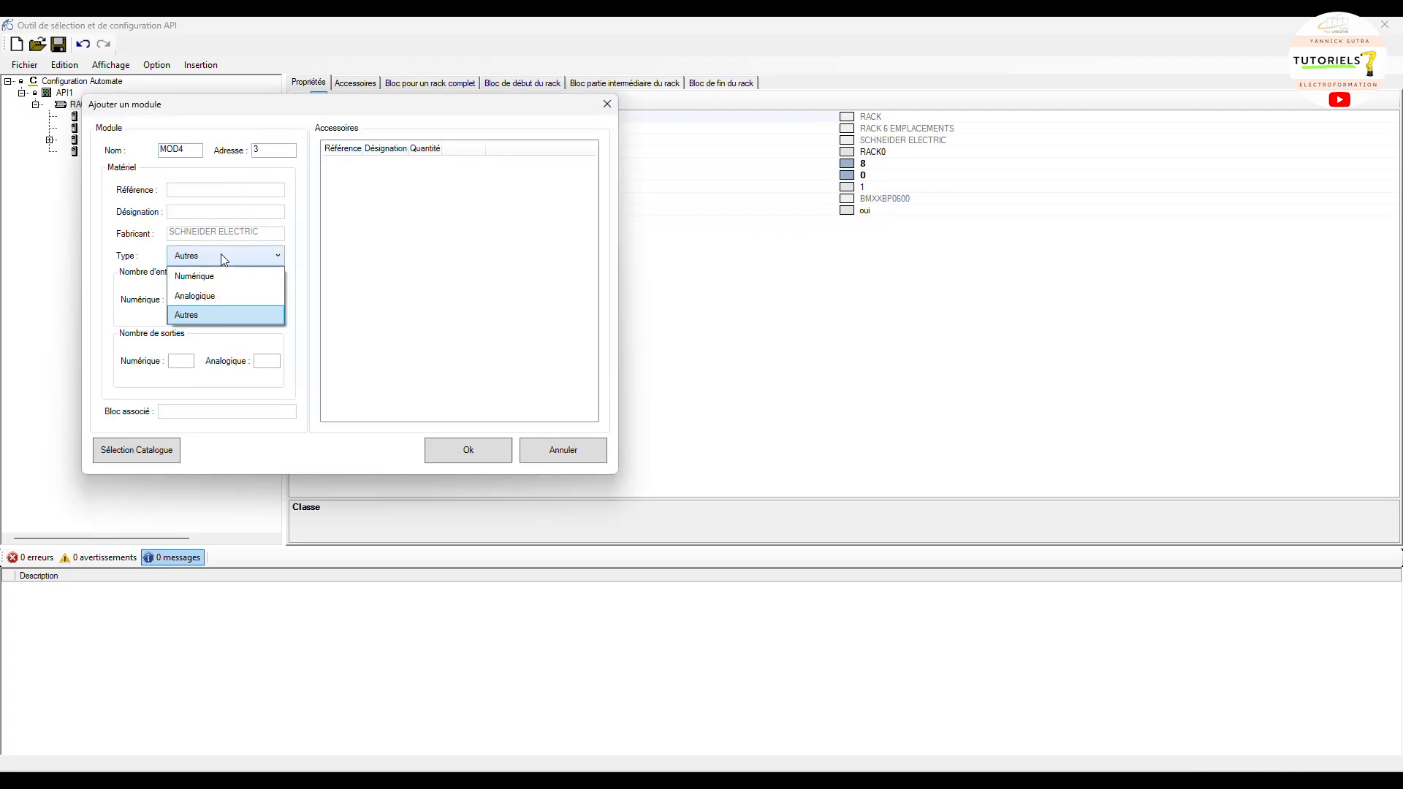
left_click(216, 300)
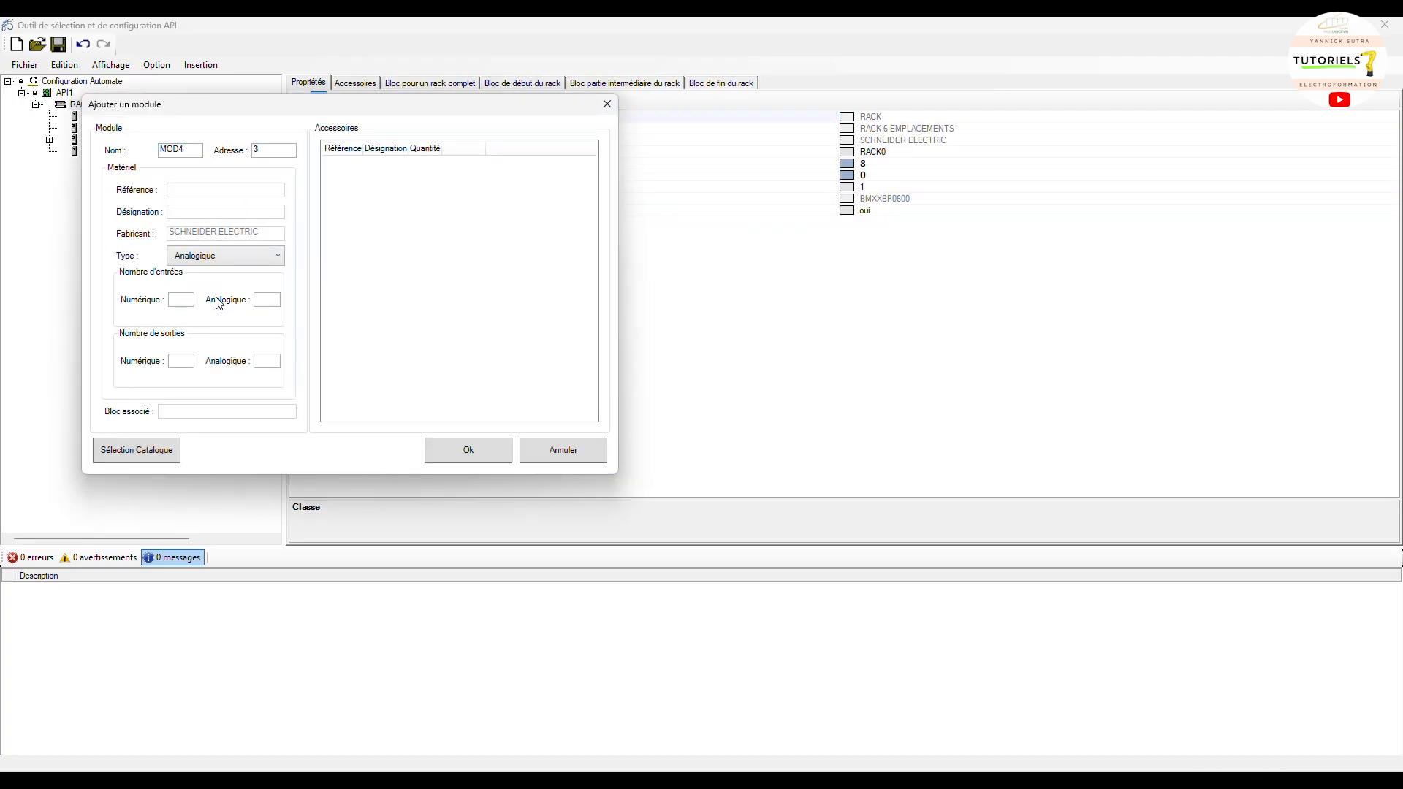
left_click(161, 453)
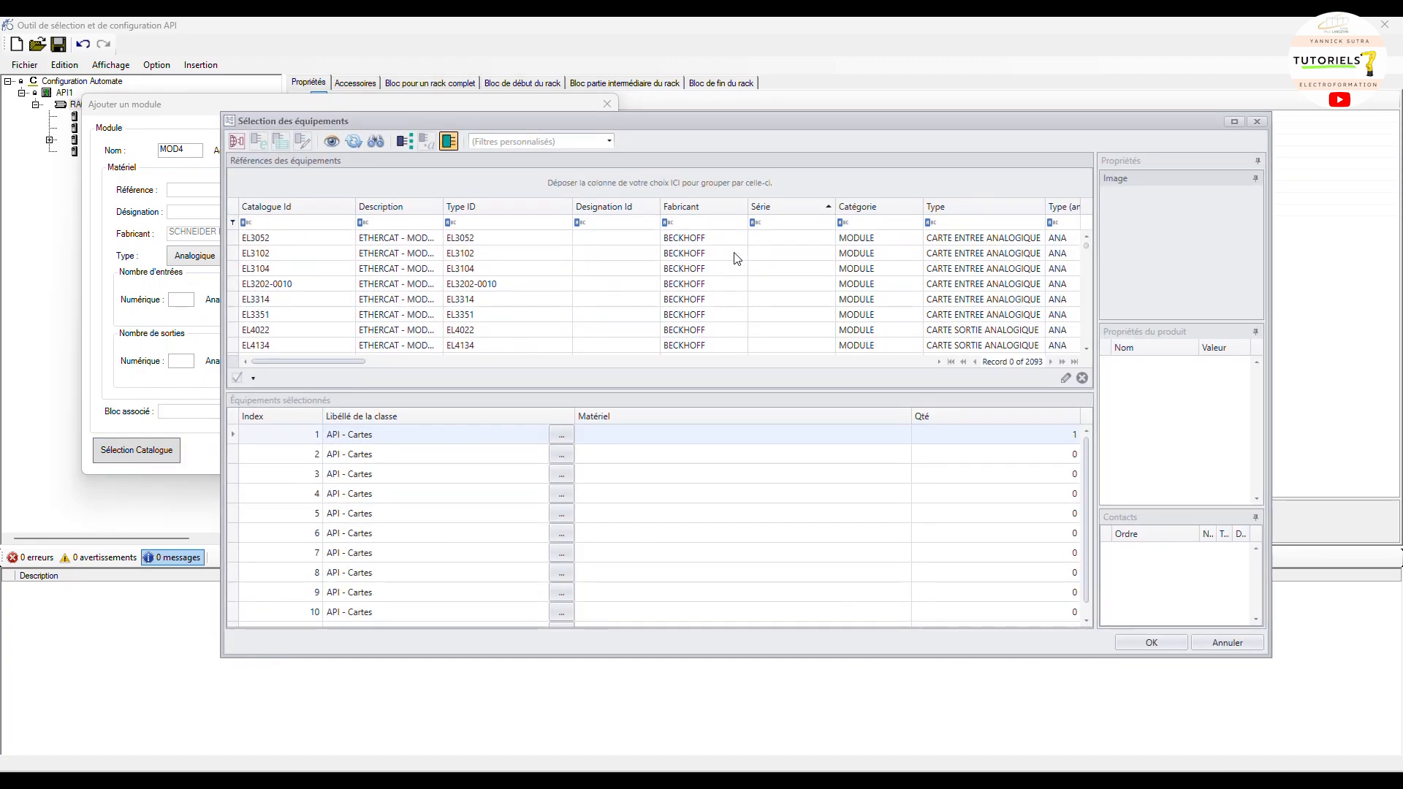
Group the equipment catalogue by Fabricant, filter it to SCHNEIDER ELECTRIC and expand that manufacturer's group
left_click(696, 221)
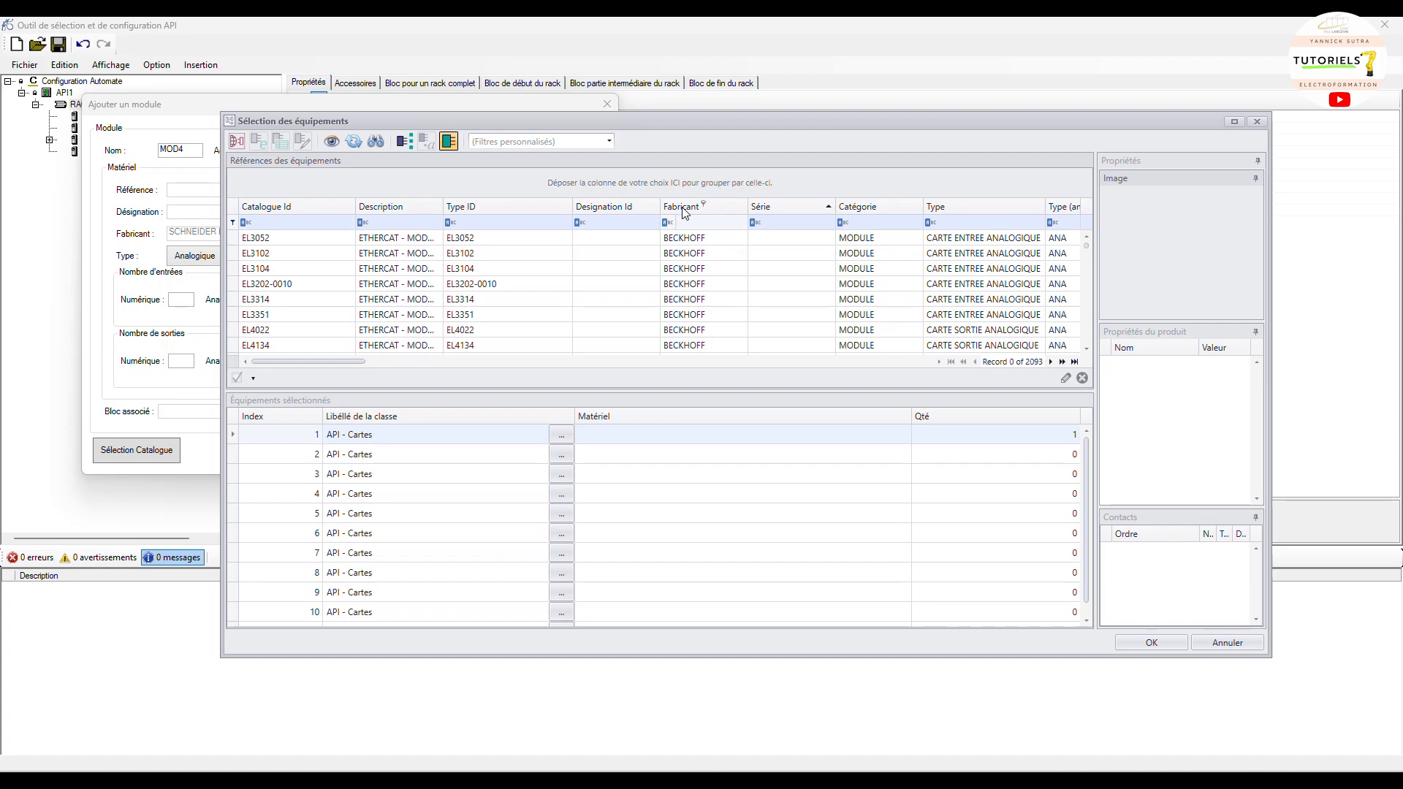
left_click_drag(685, 212, 672, 187)
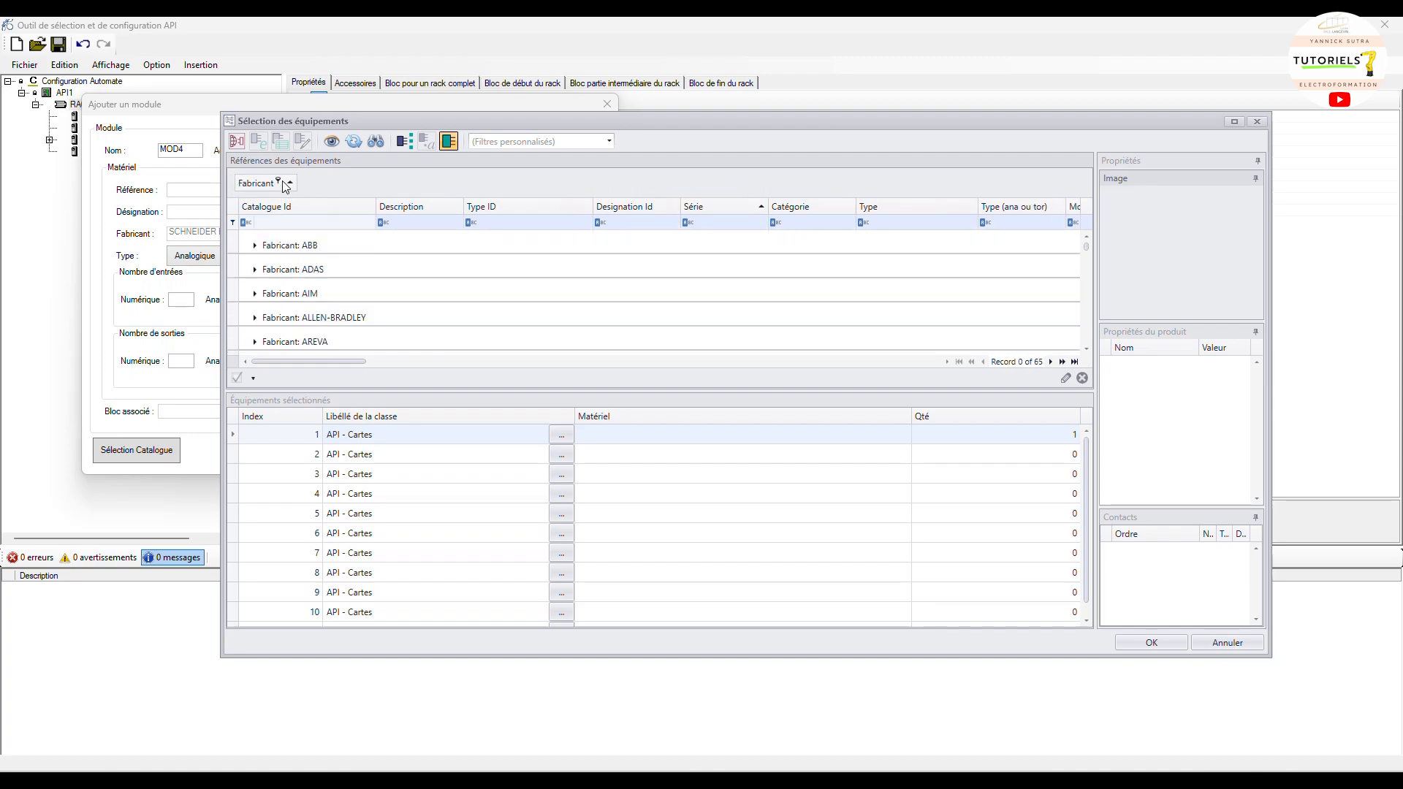
left_click(279, 182)
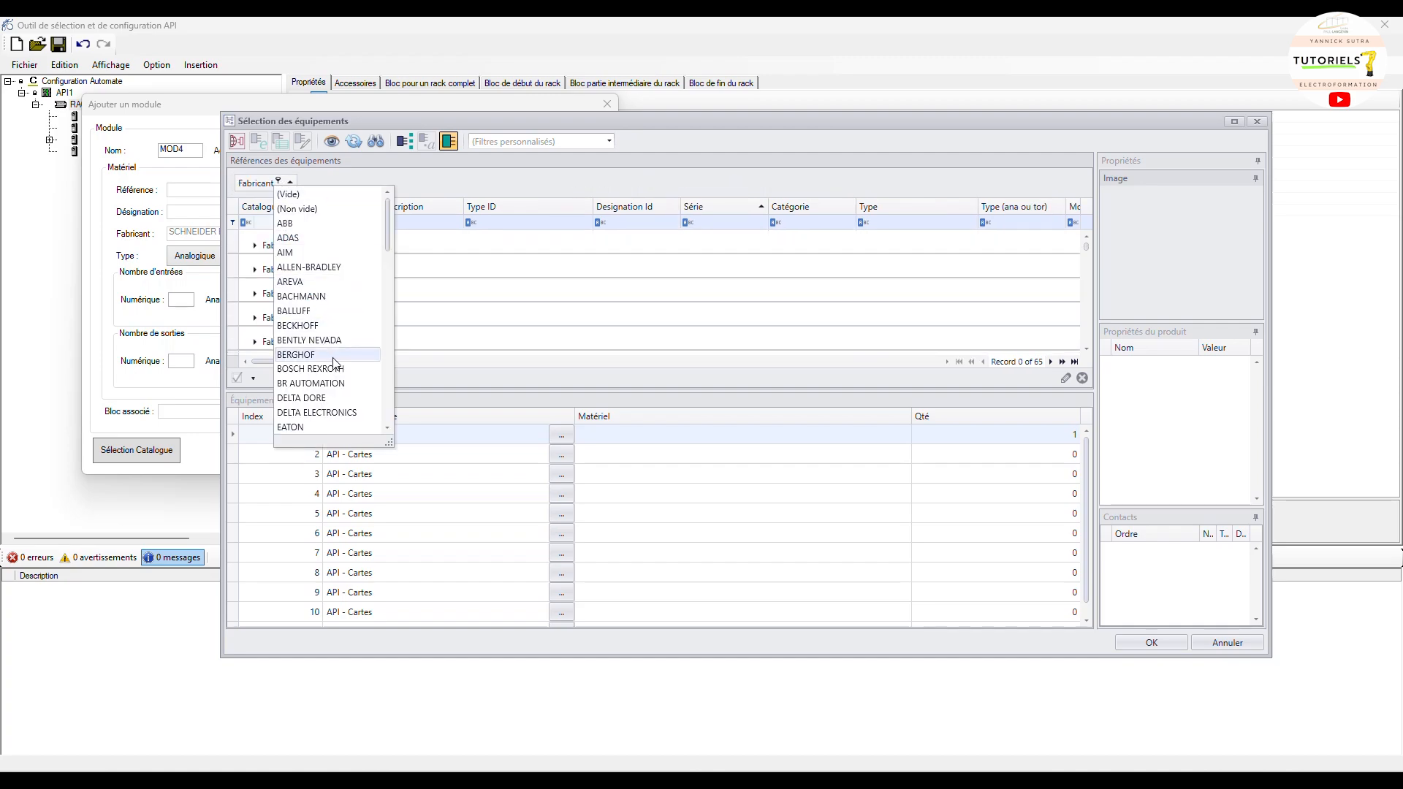
scroll(335, 364, "down", 9)
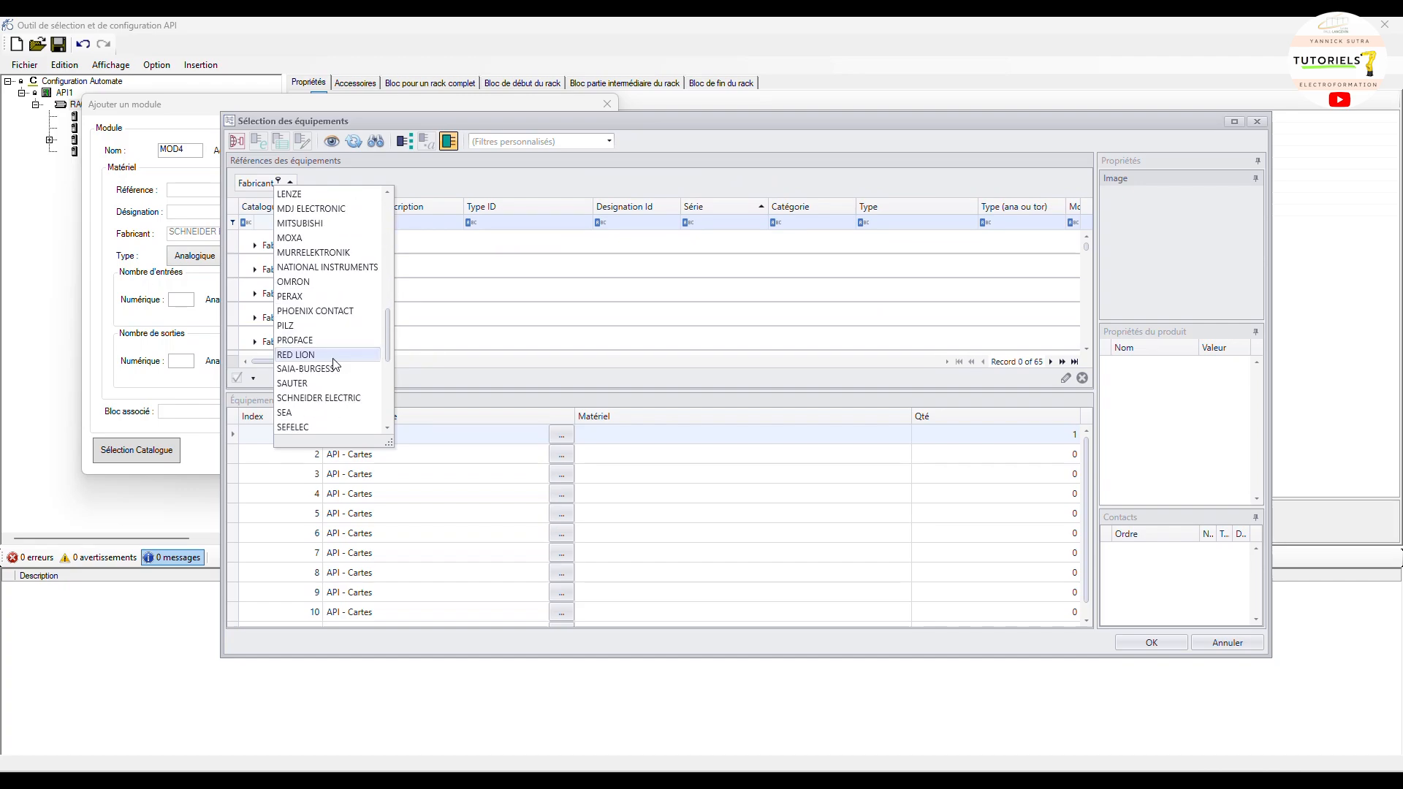
left_click(328, 397)
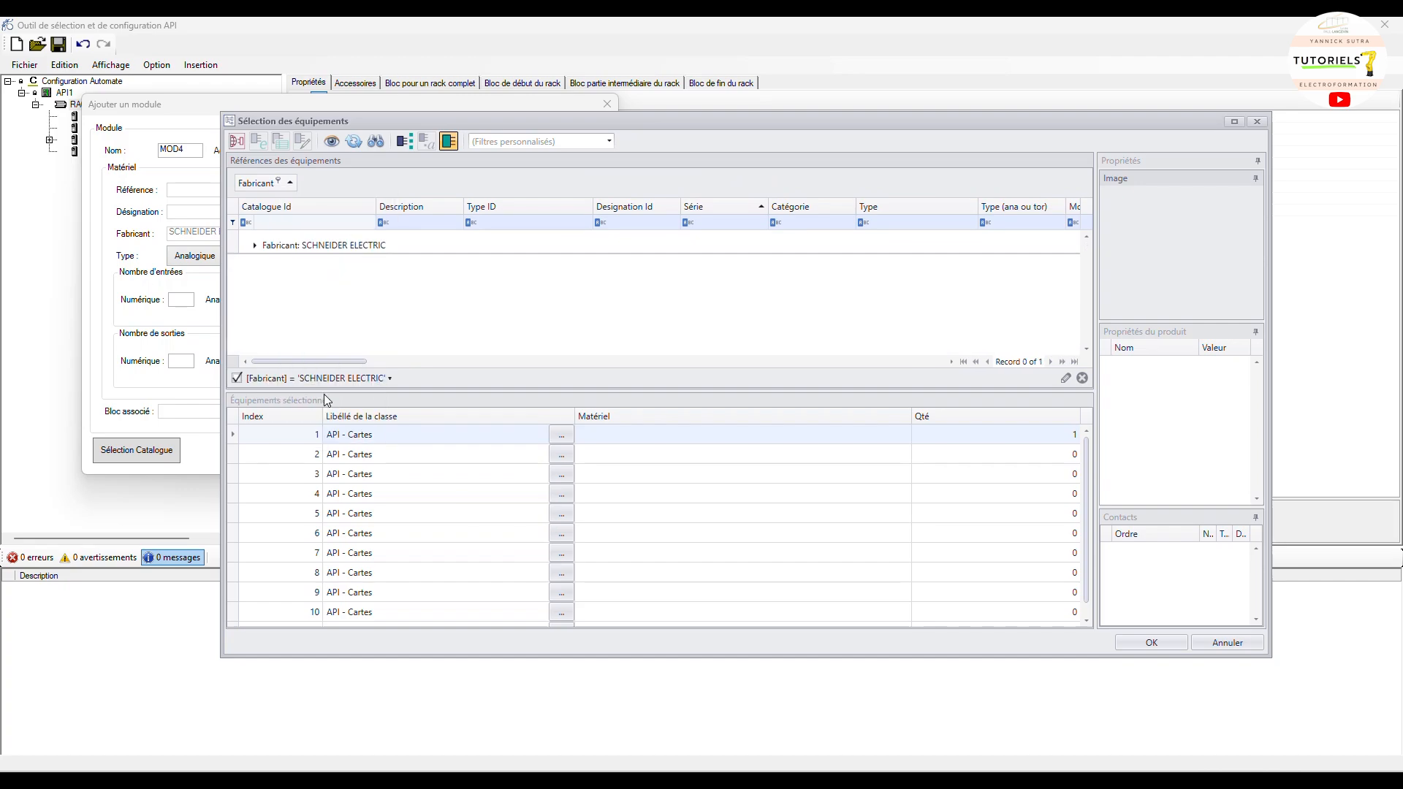
left_click(256, 246)
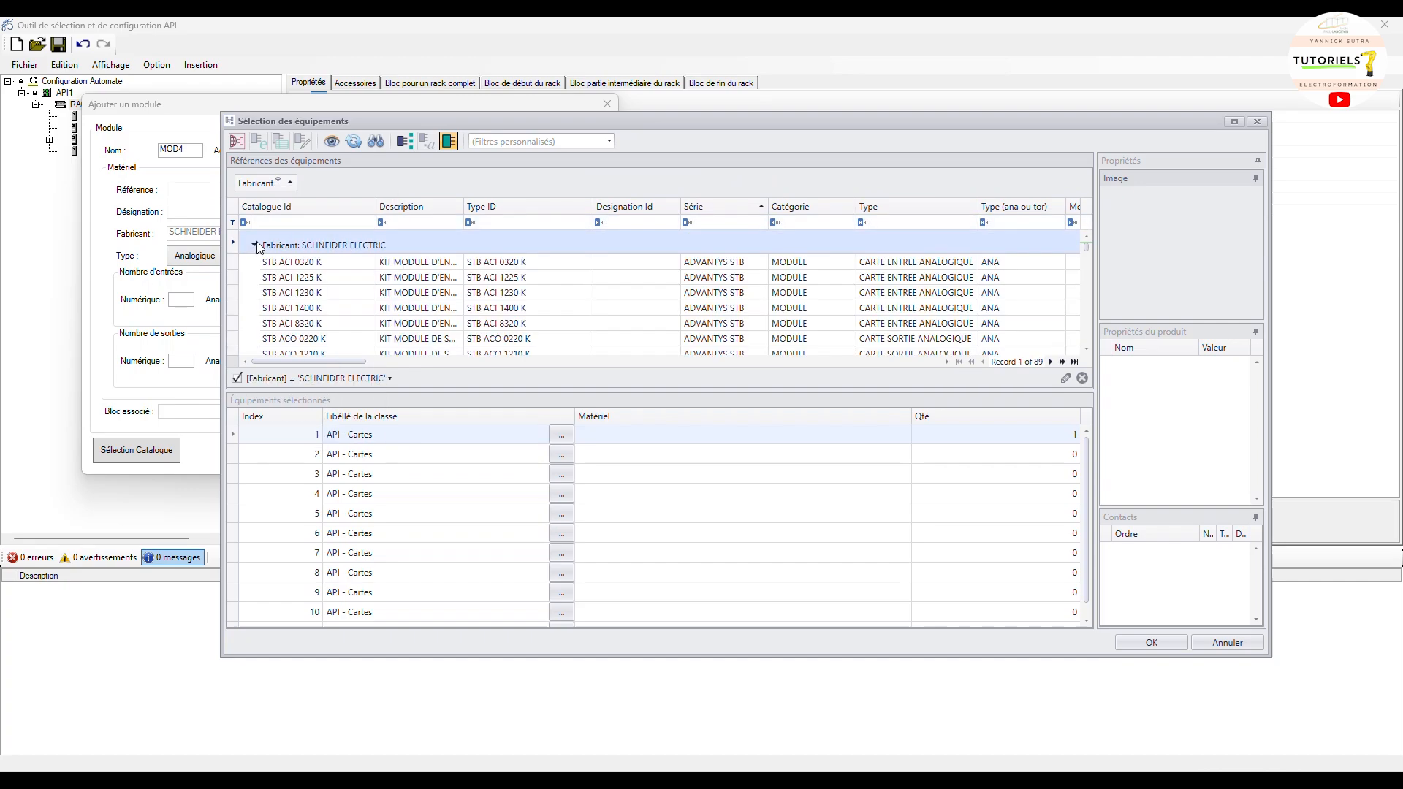
Filter the Schneider Electric cards to the type CARTE SORTIE ANALOGIQUE and the series MODICON M340,MODICON M580
left_click(883, 205)
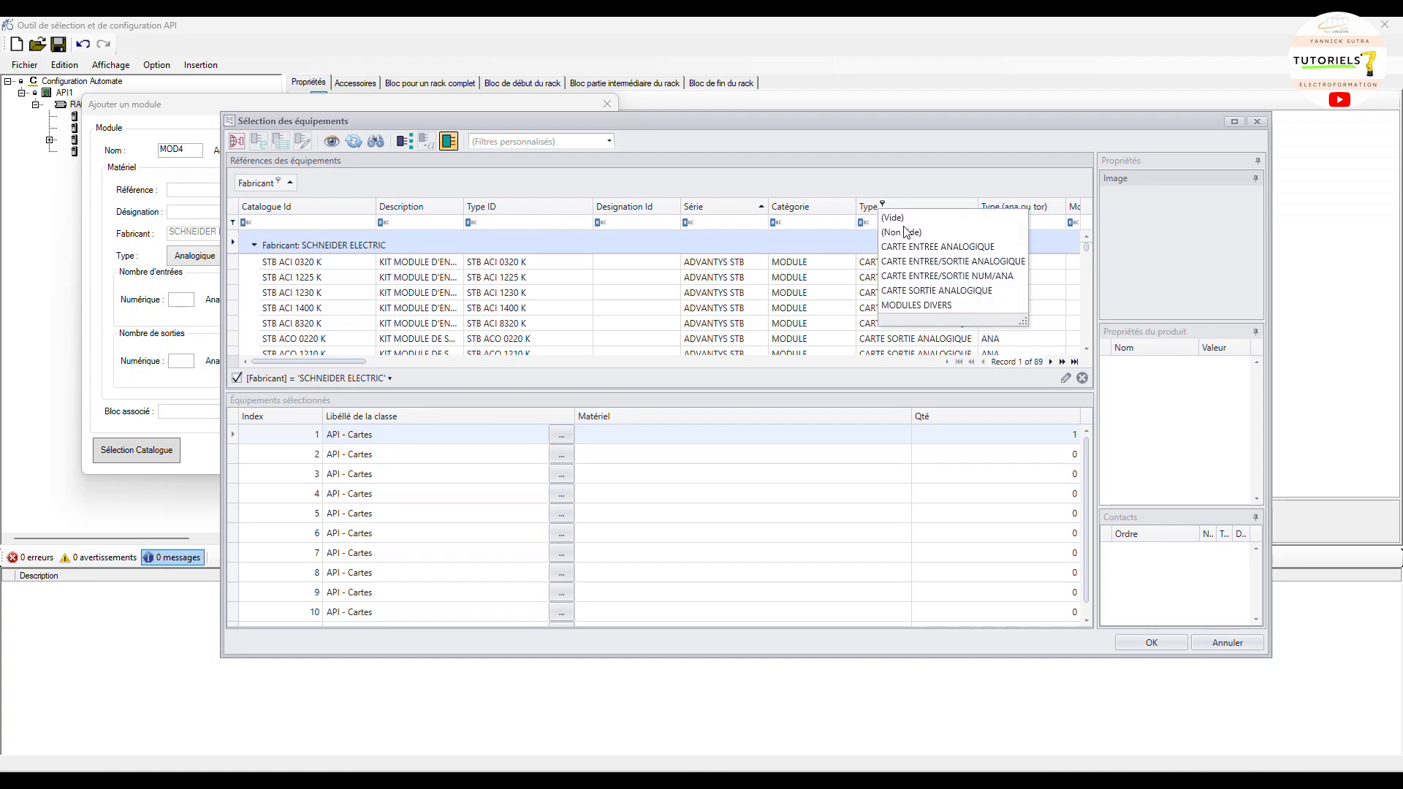
left_click(954, 291)
left_click(942, 263)
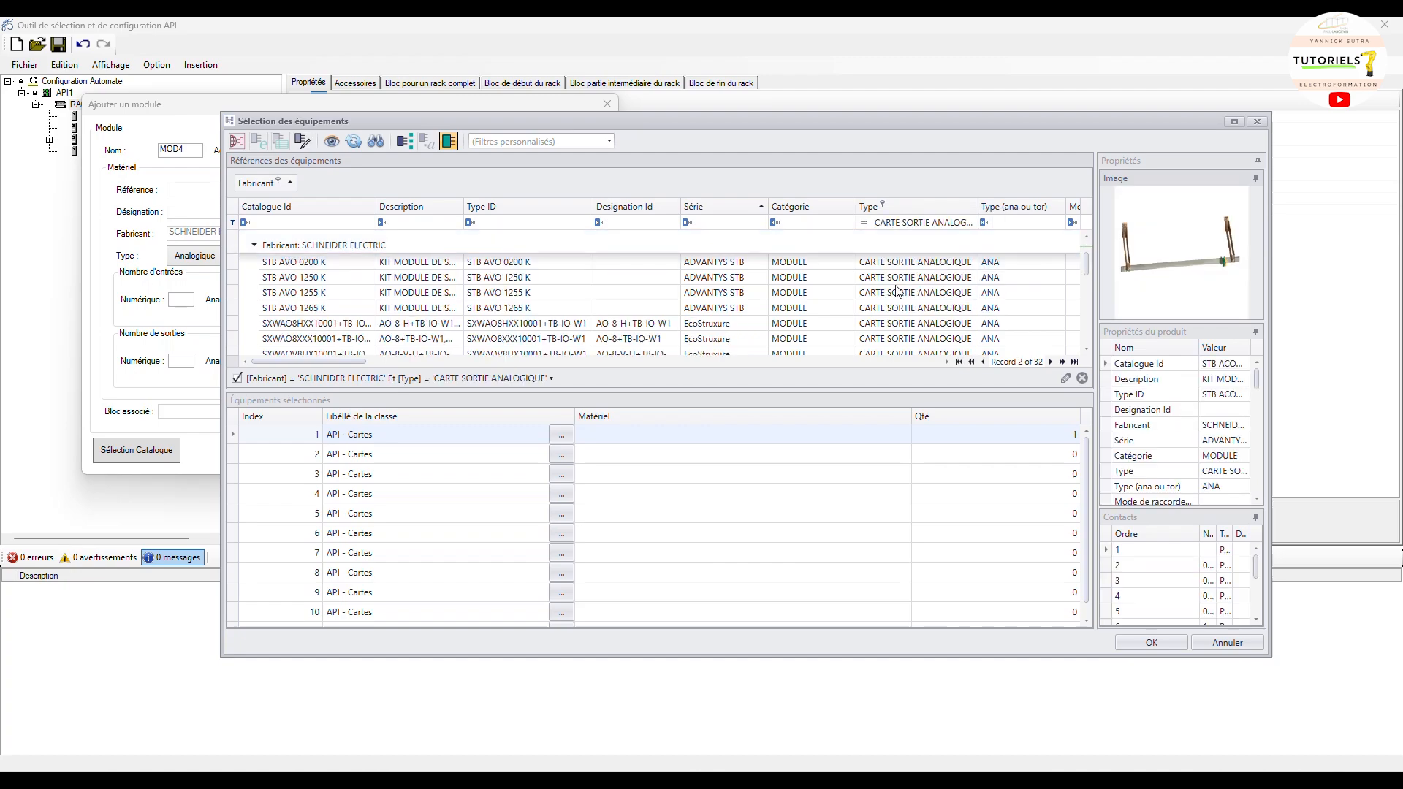
left_click(708, 205)
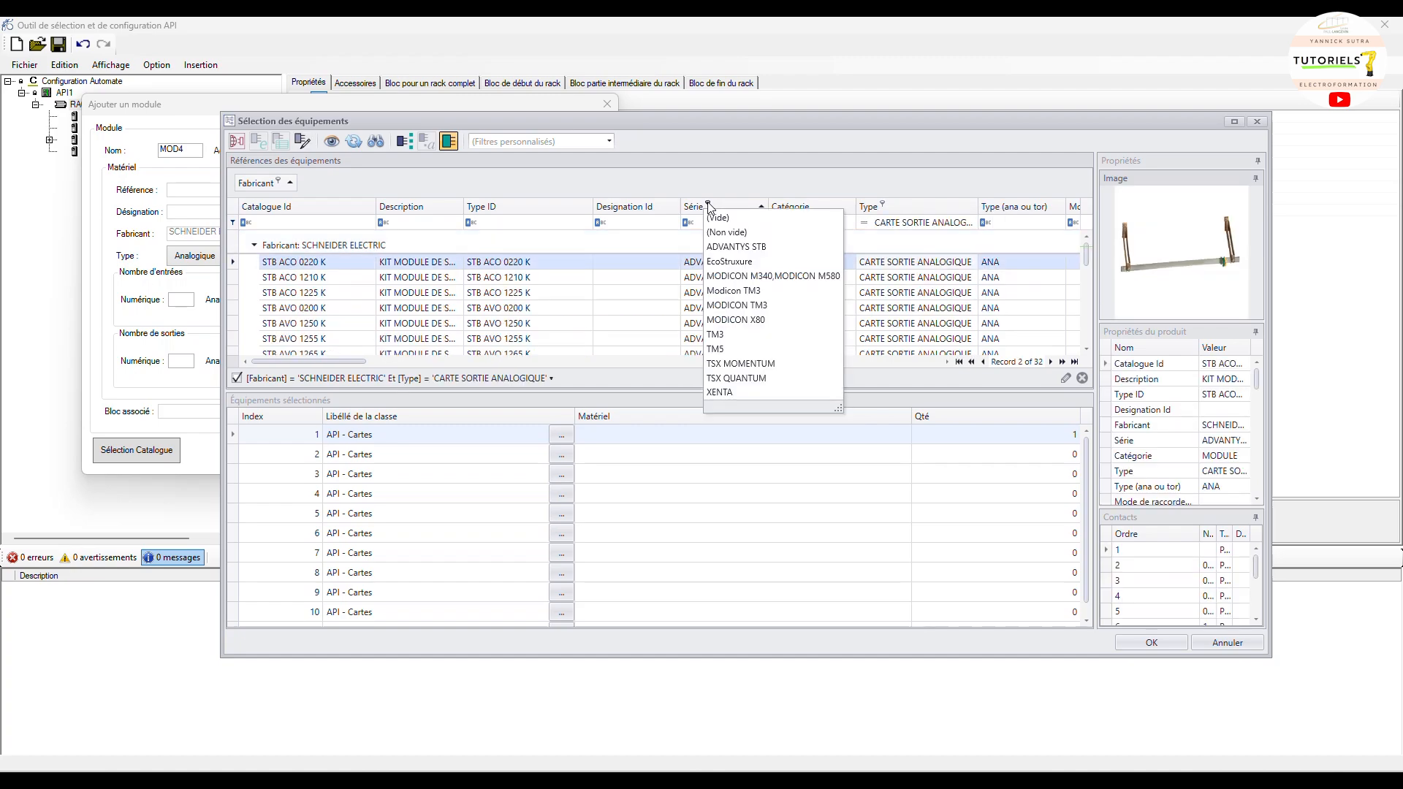
left_click(740, 276)
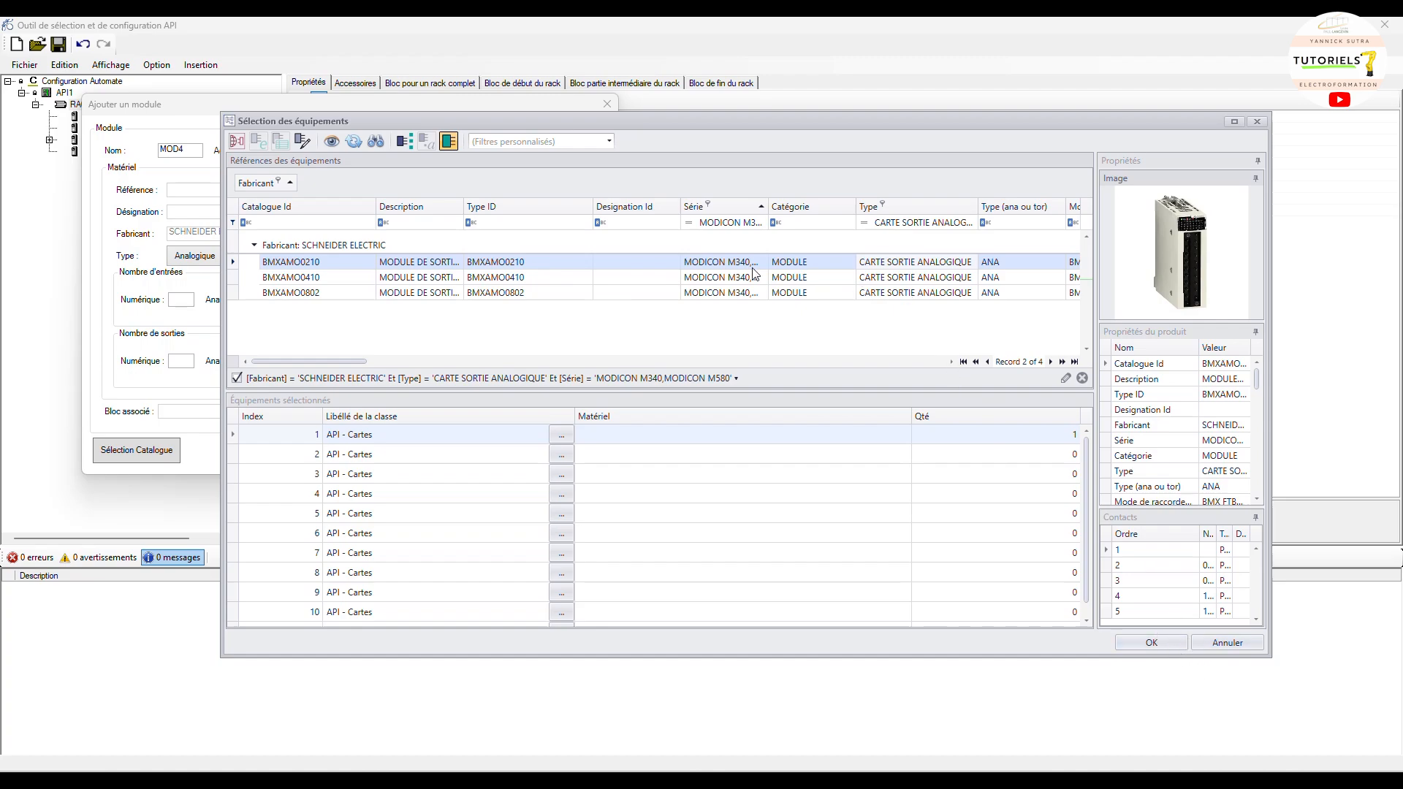
Assign the analogue output card BMXAMO0210 to MOD4 and add the module to the rack at address 3
double_click(294, 264)
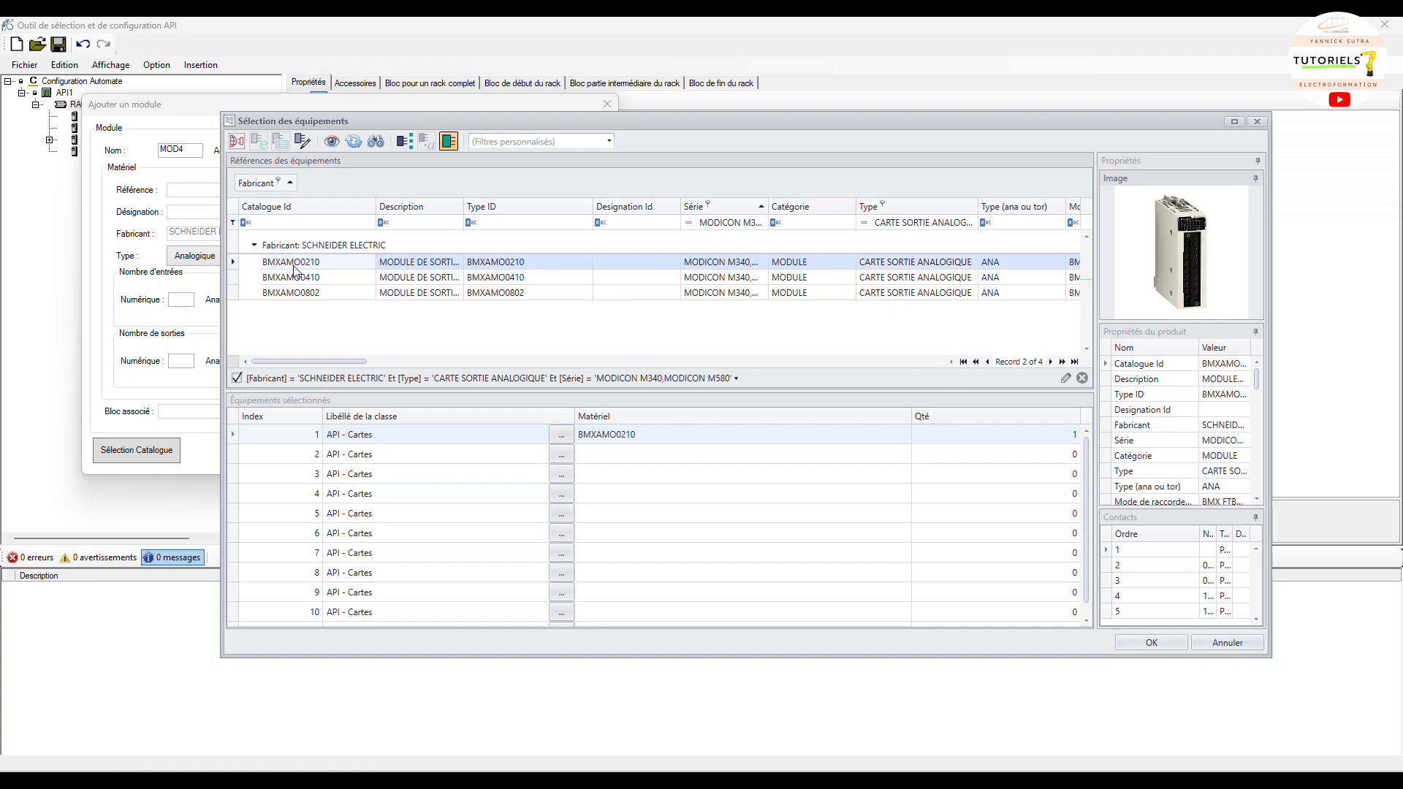
left_click(1151, 643)
left_click(463, 444)
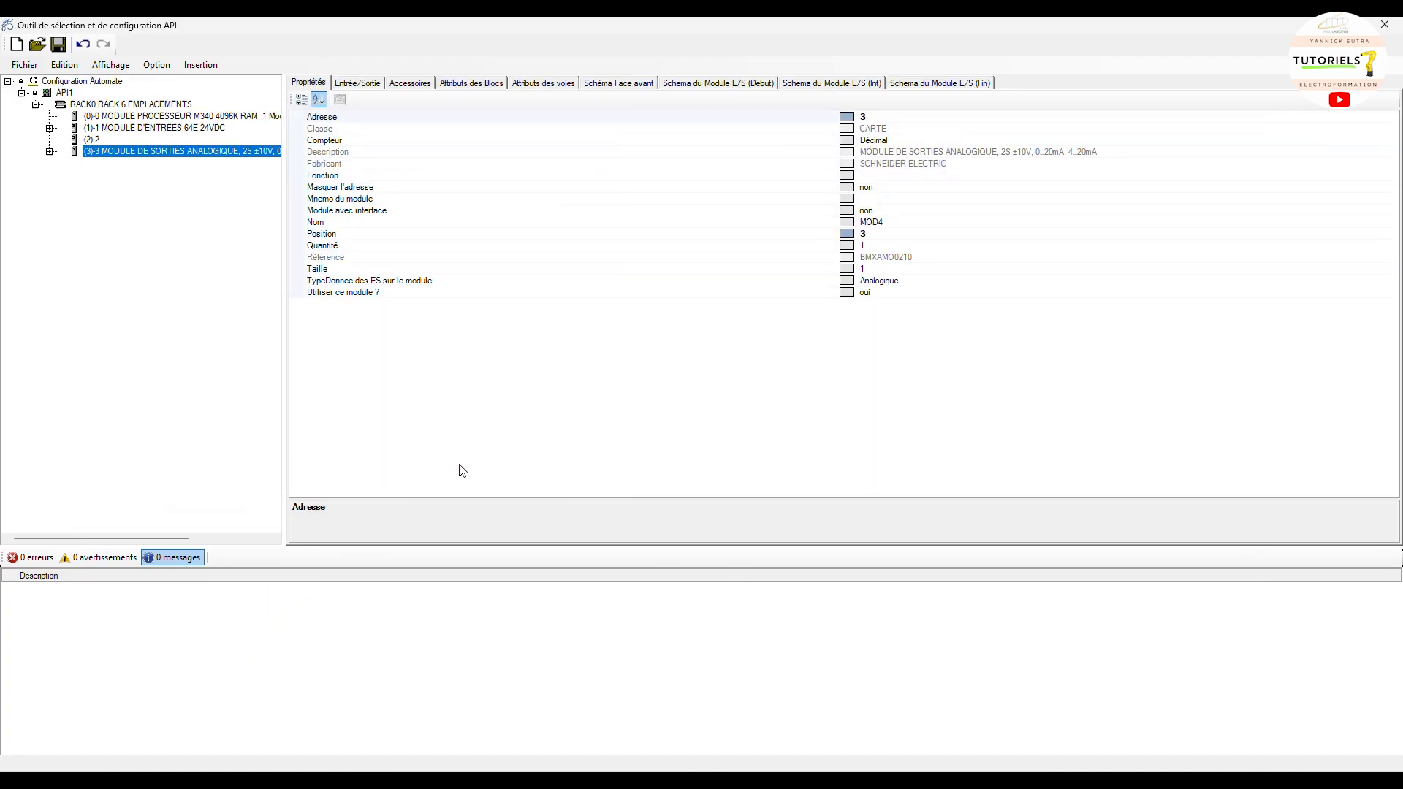
Expand the analogue output module and the 64-input digital module in the rack, and look through their channels
left_click(50, 152)
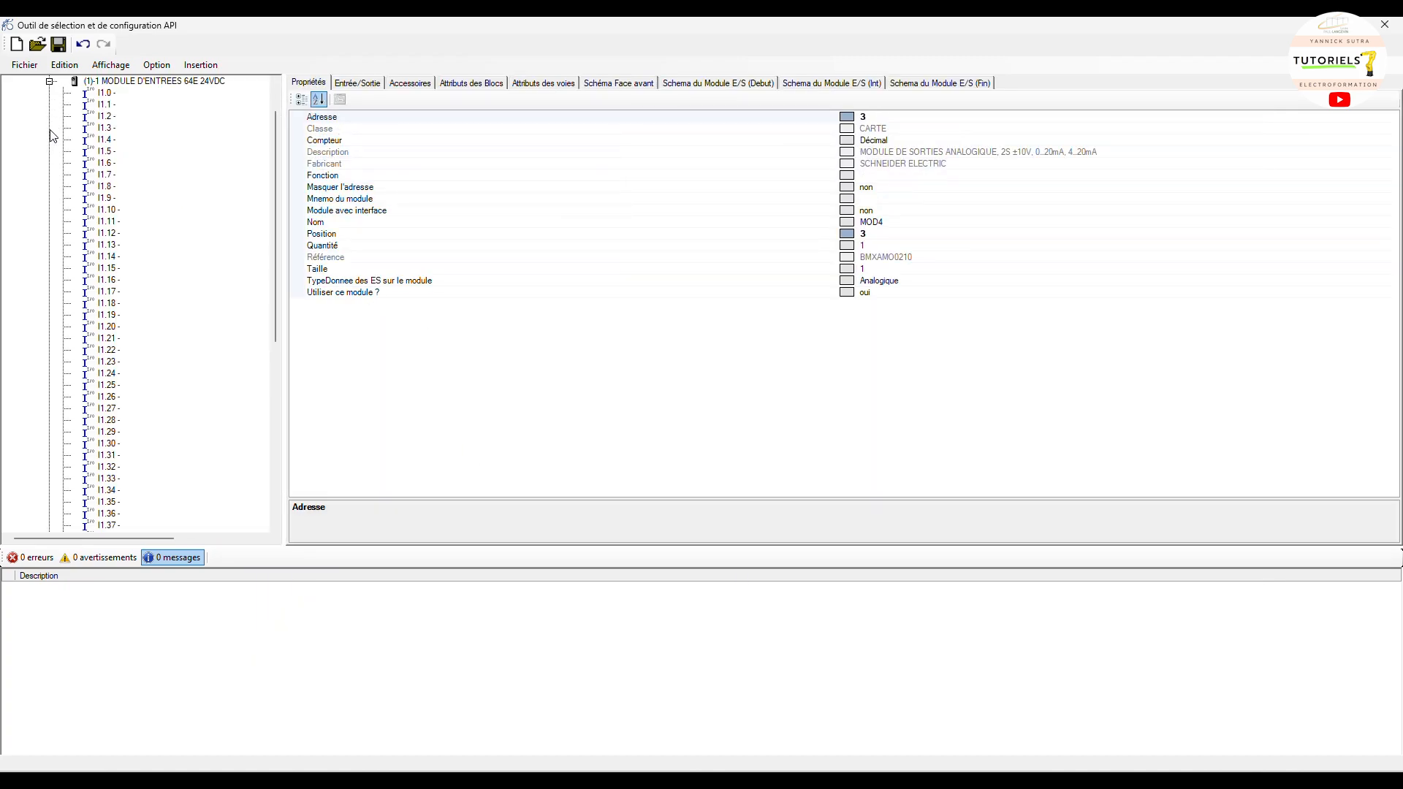
left_click(50, 128)
scroll(95, 135, "up", 1)
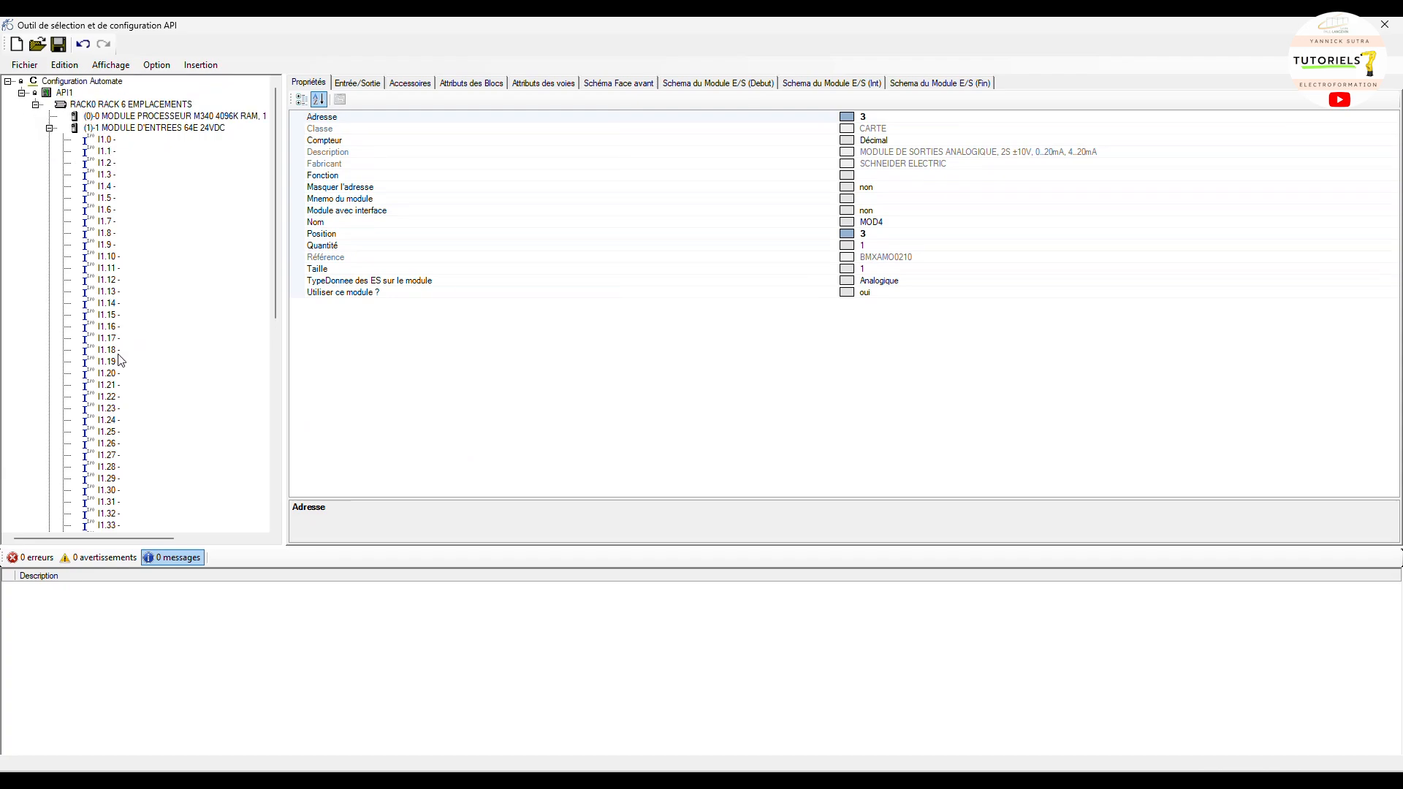
scroll(117, 362, "down", 6)
scroll(126, 374, "down", 5)
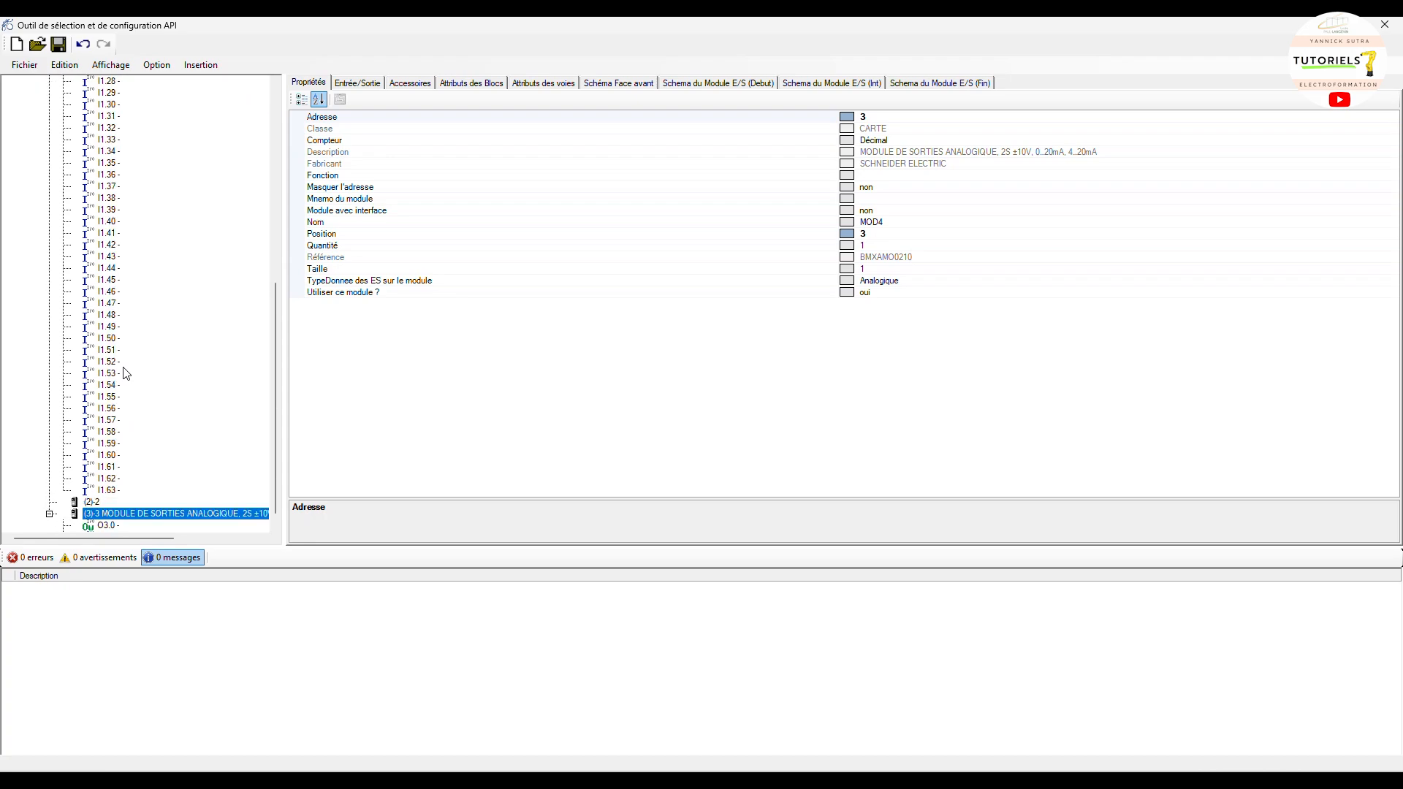
Compare the properties and inputs/outputs of module MOD3 at address 2 with the analogue output module and its channel O3.0
left_click(91, 503)
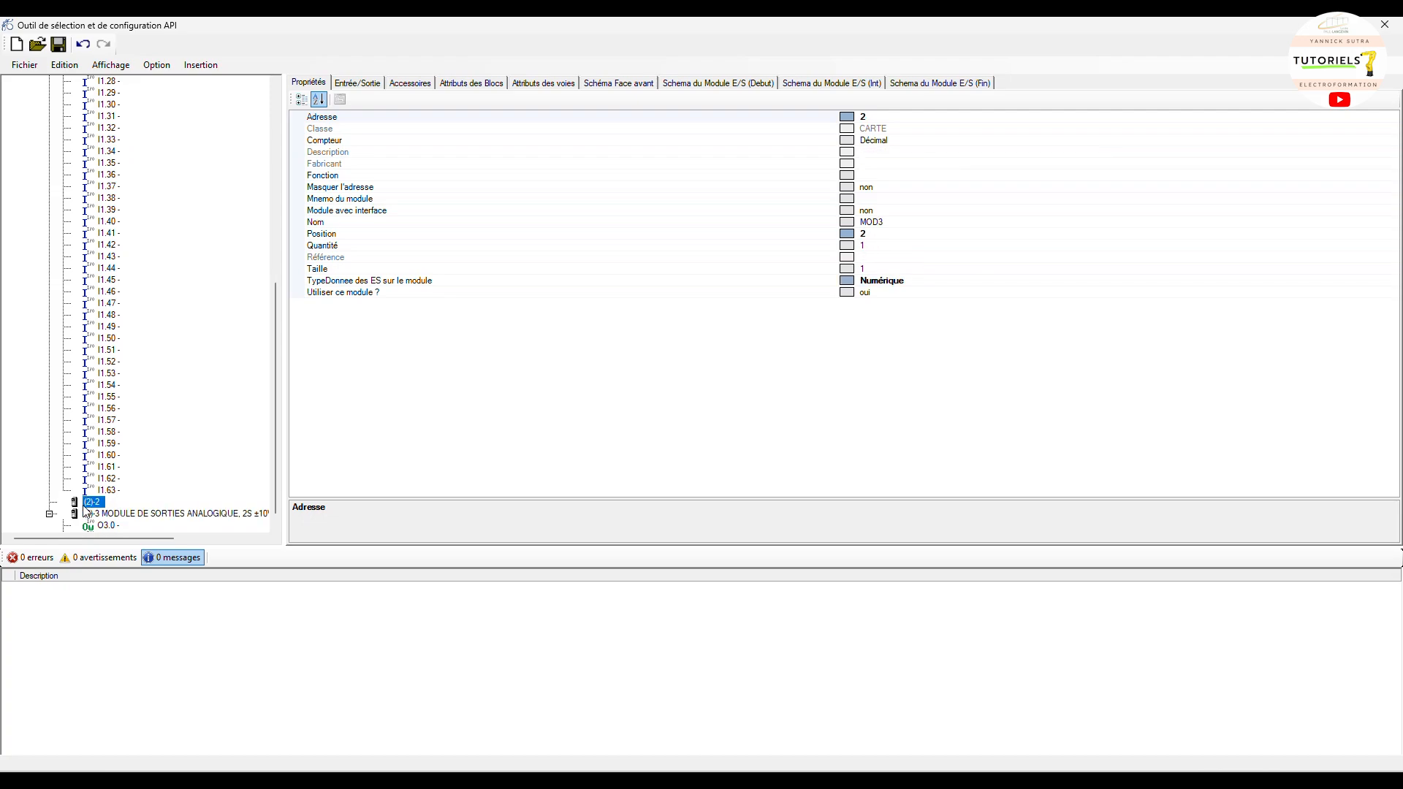
left_click(93, 515)
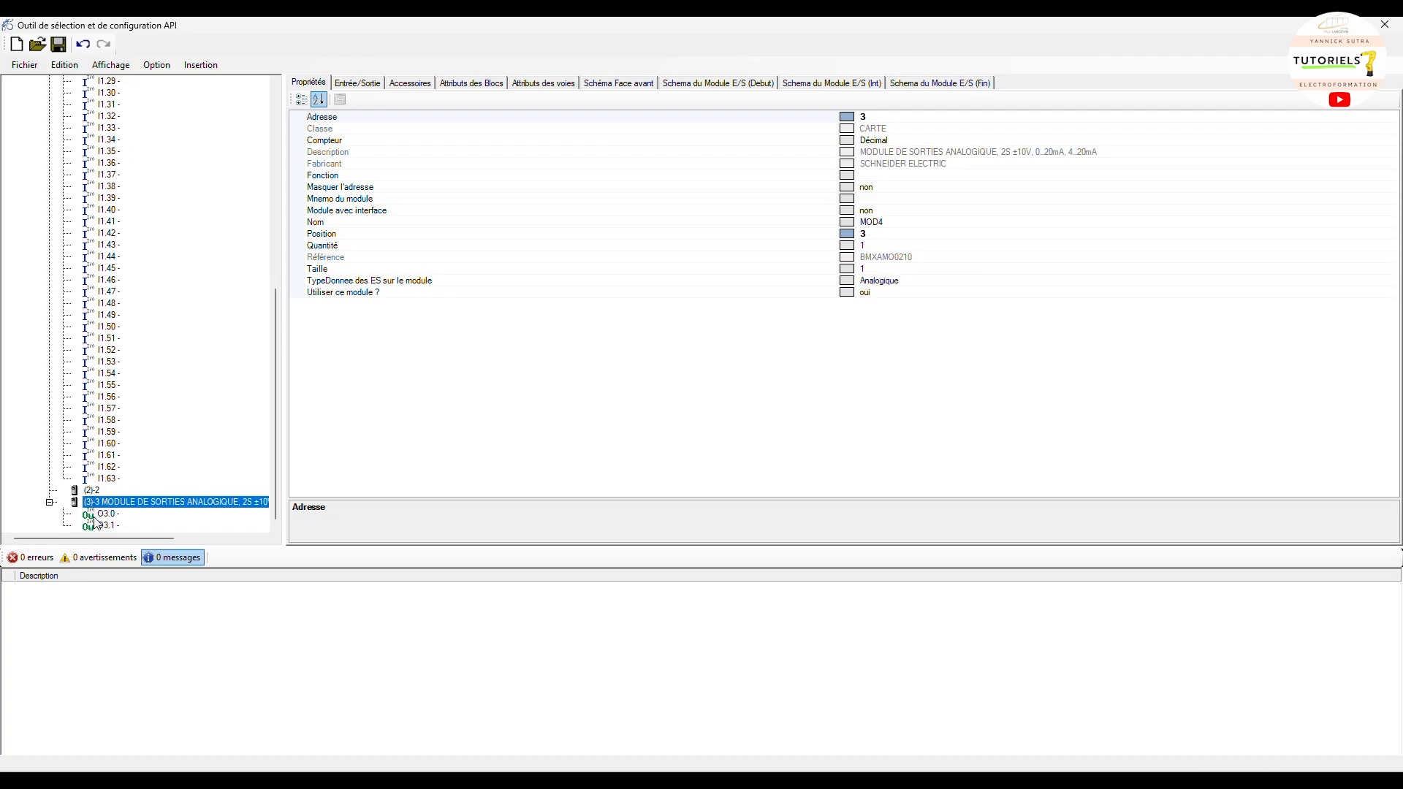
left_click(93, 490)
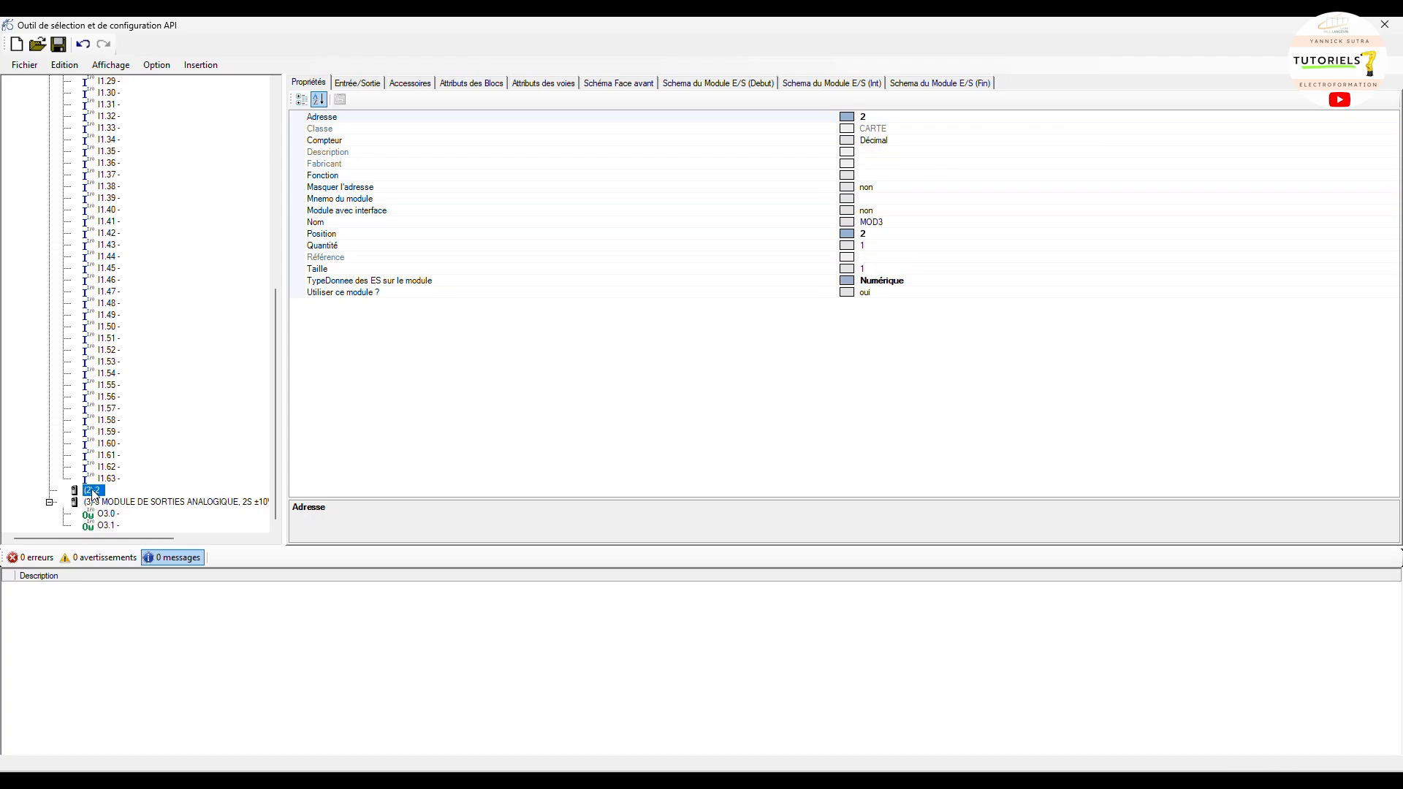
left_click(369, 83)
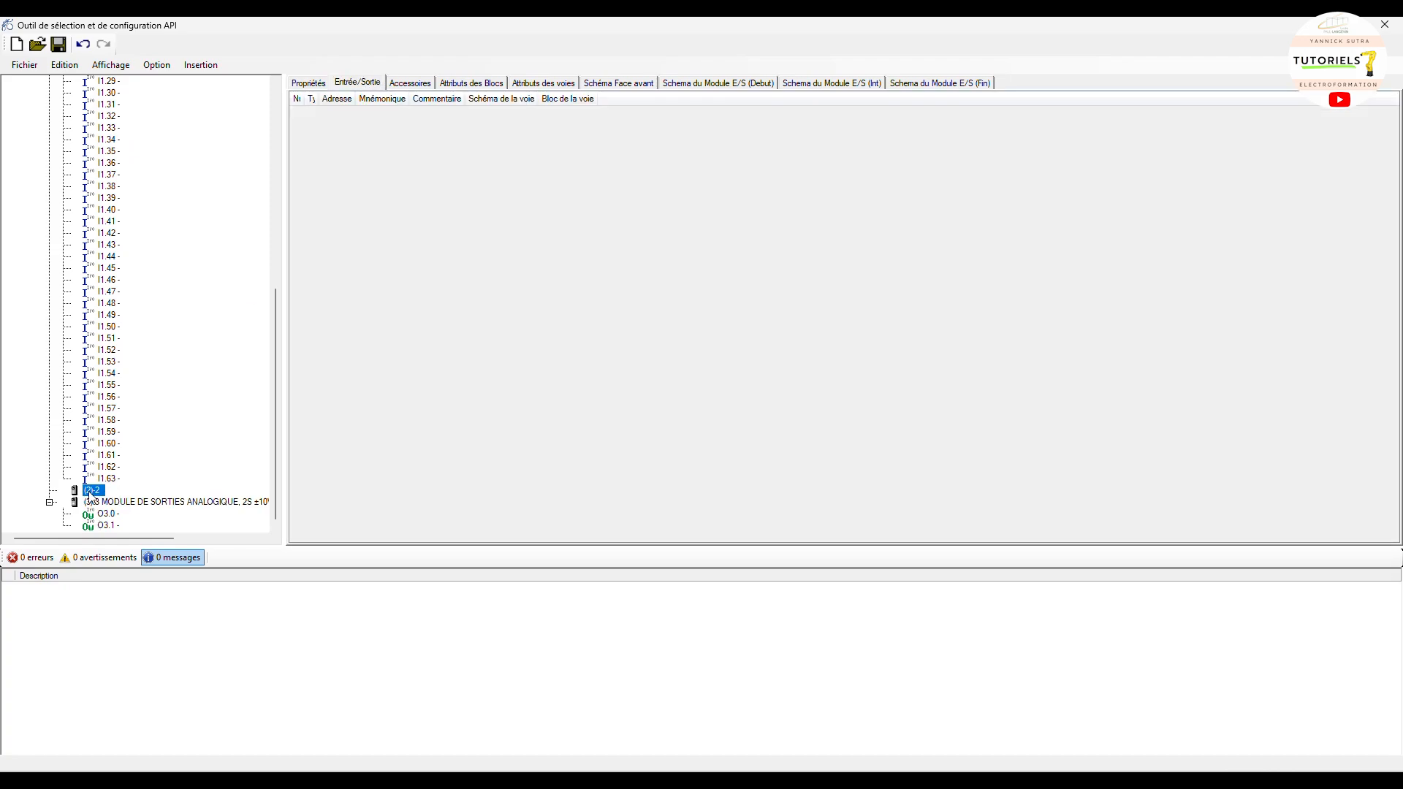
left_click(106, 514)
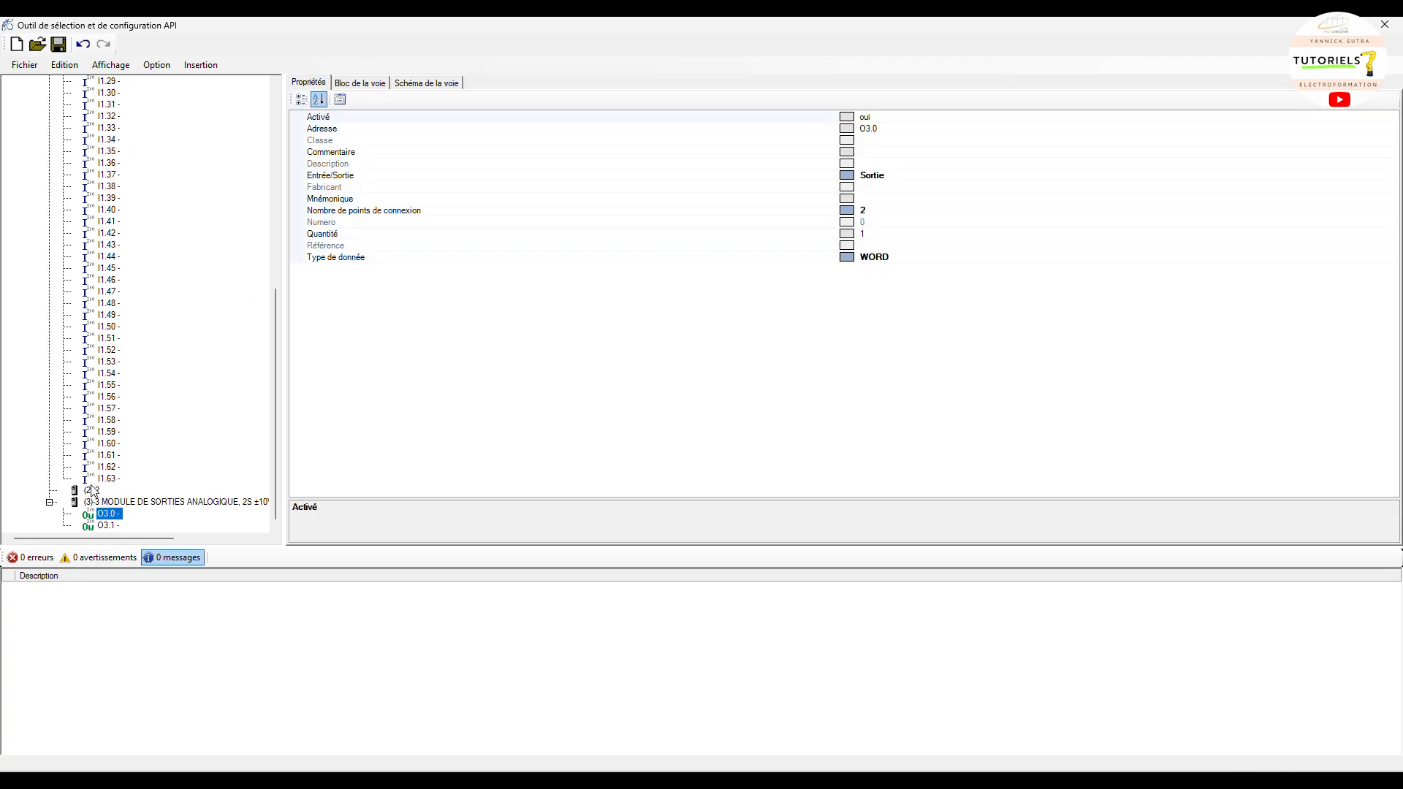
left_click(93, 490)
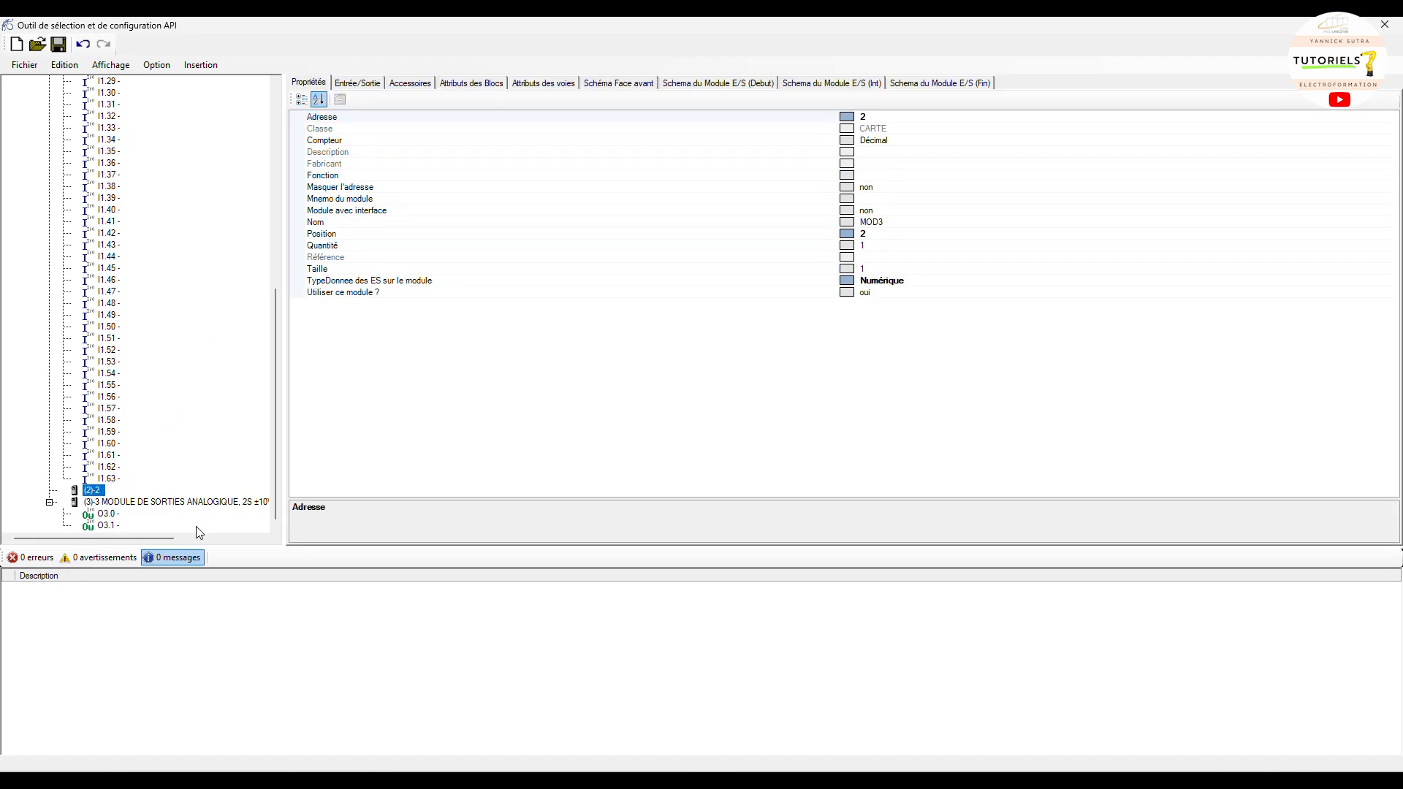
left_click(361, 82)
left_click(301, 84)
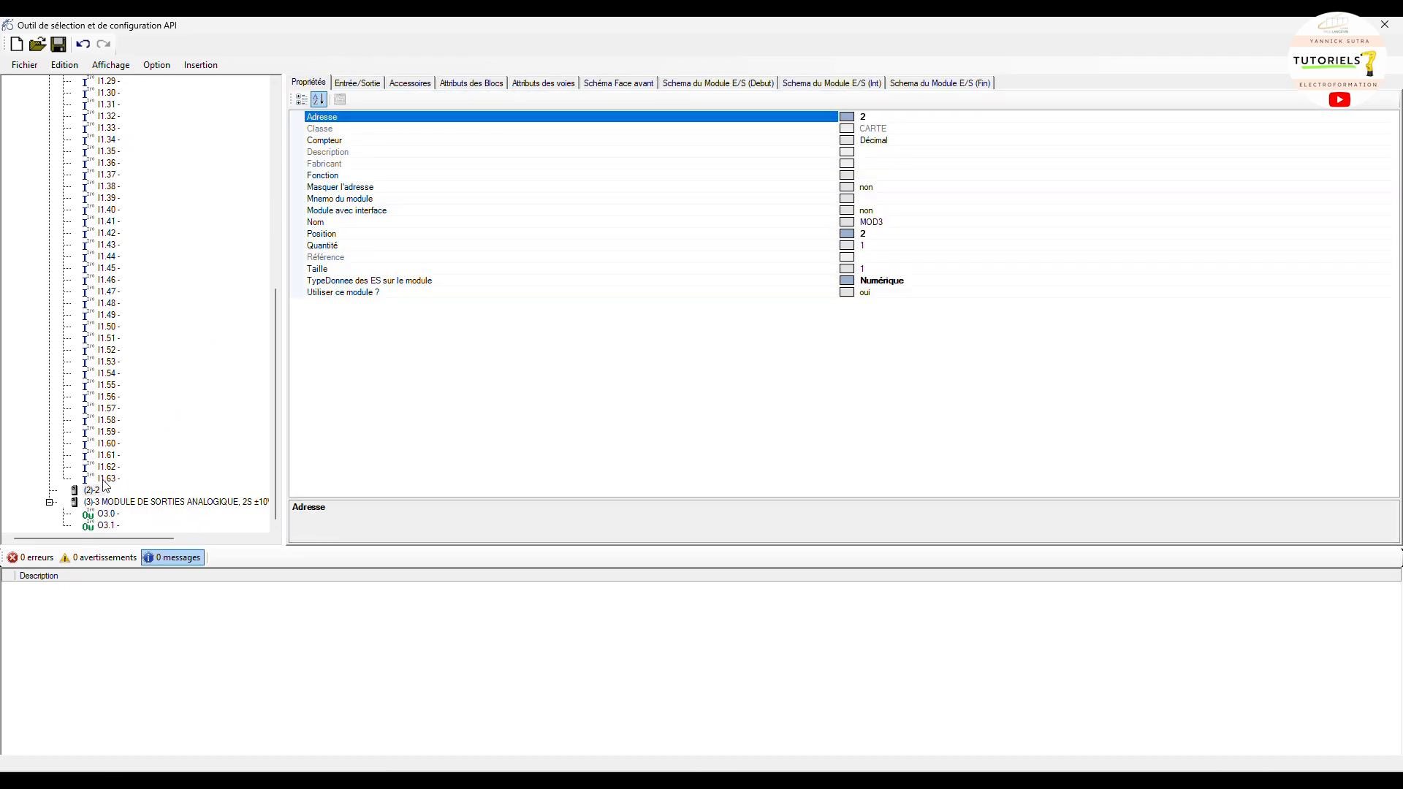
Delete the module MOD3 at address 2 from the rack and collapse the digital input module's channels
left_click(98, 492)
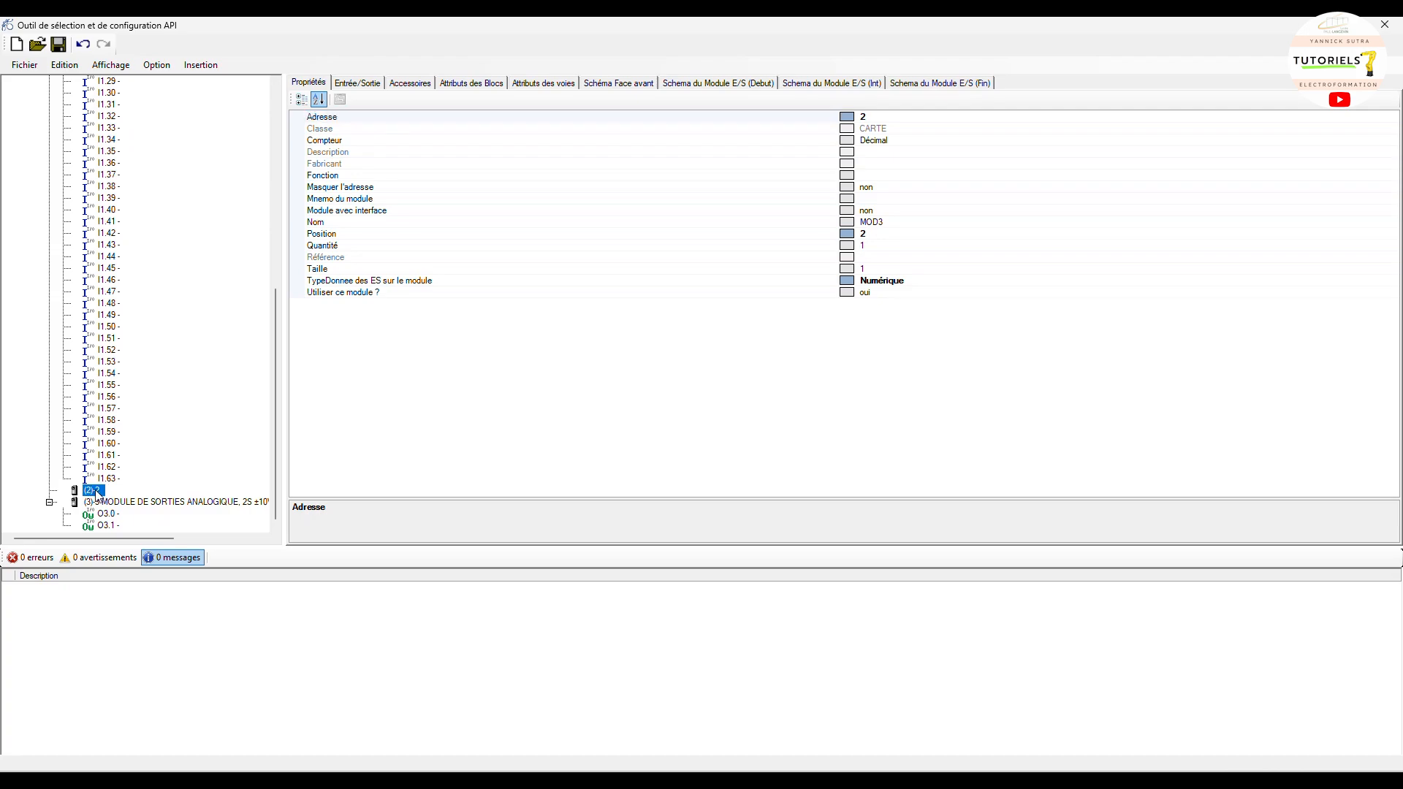
key("Home")
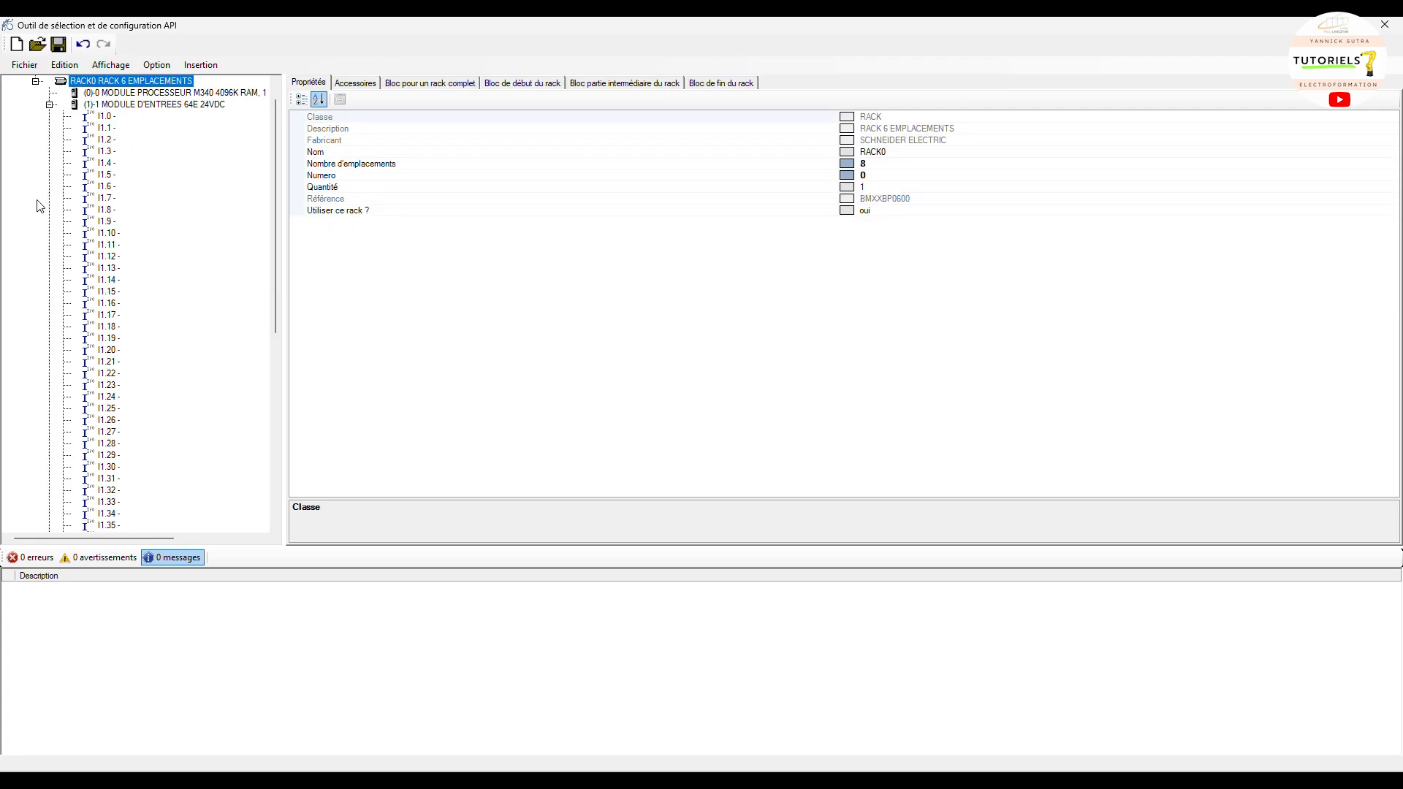
left_click(49, 104)
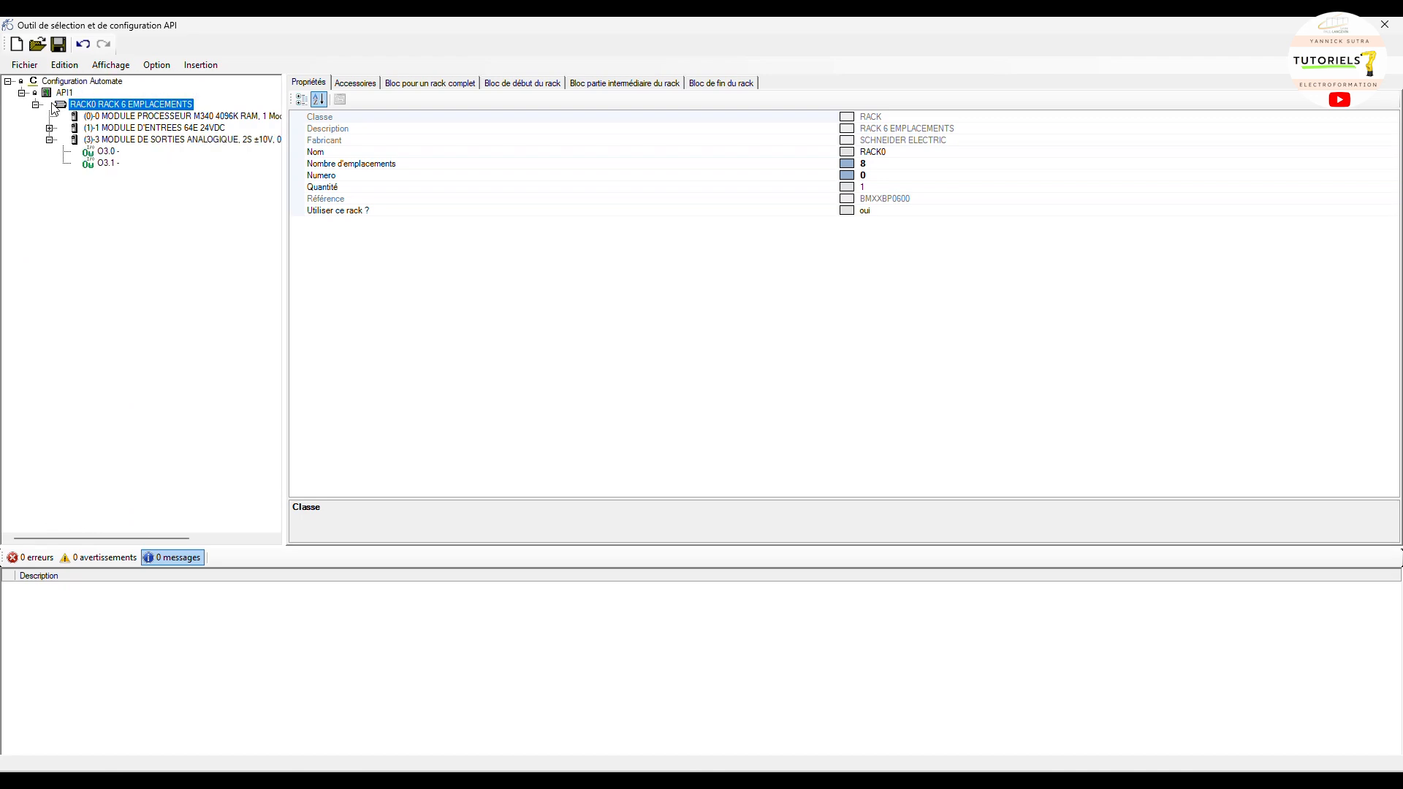
Start adding module MOD3 at address 4 to the six-slot rack, set its type to Numérique and open the equipment catalogue
left_click(107, 140)
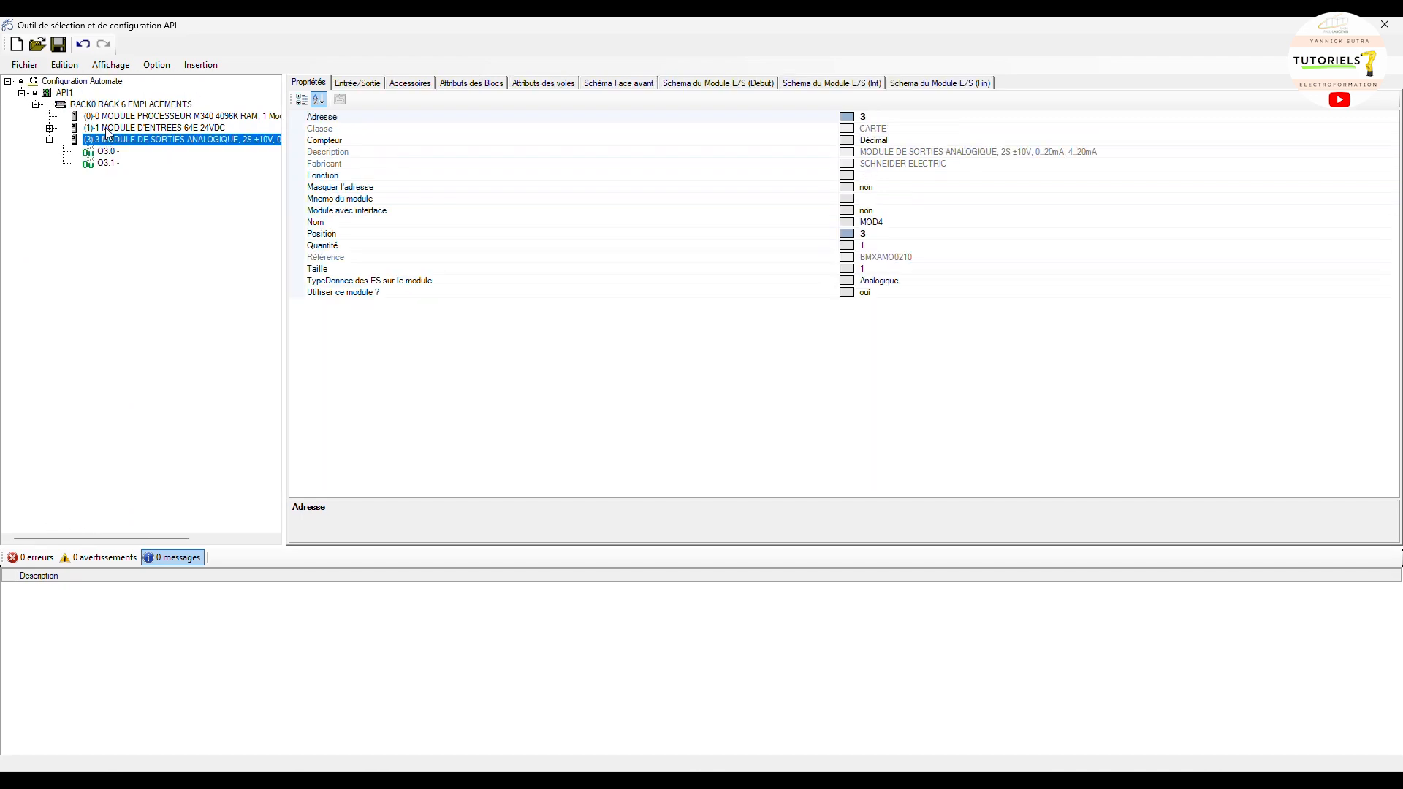
left_click(108, 129)
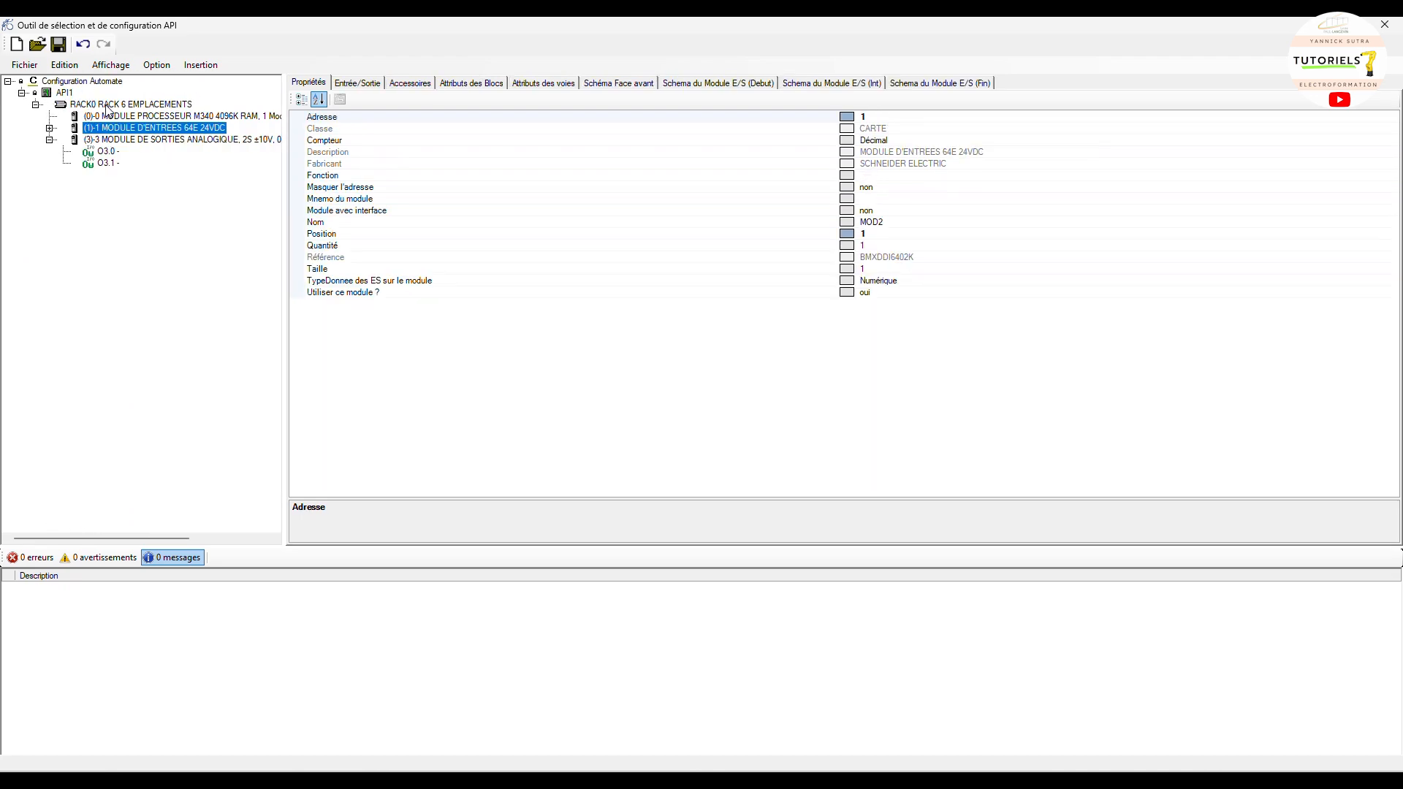
left_click(108, 108)
right_click(107, 106)
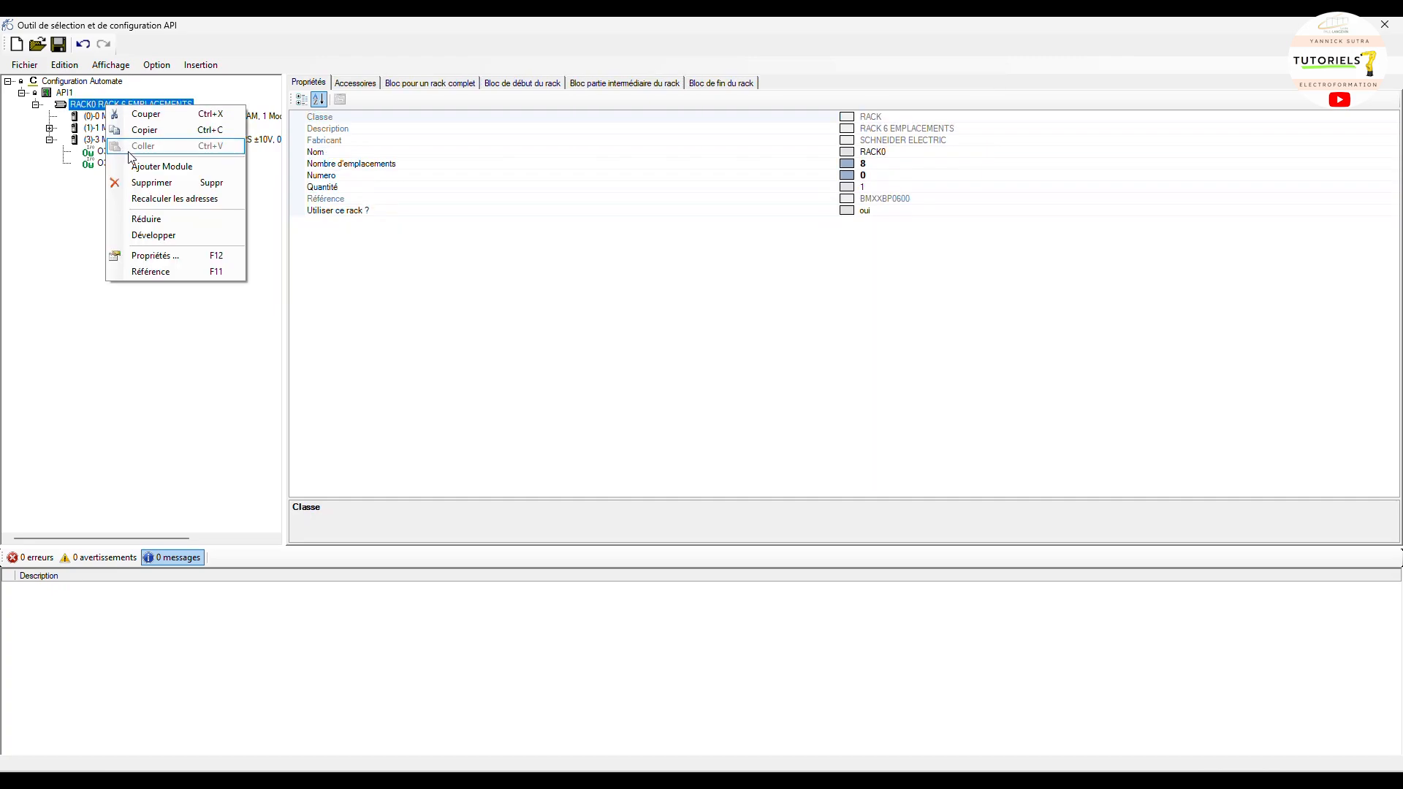
left_click(153, 166)
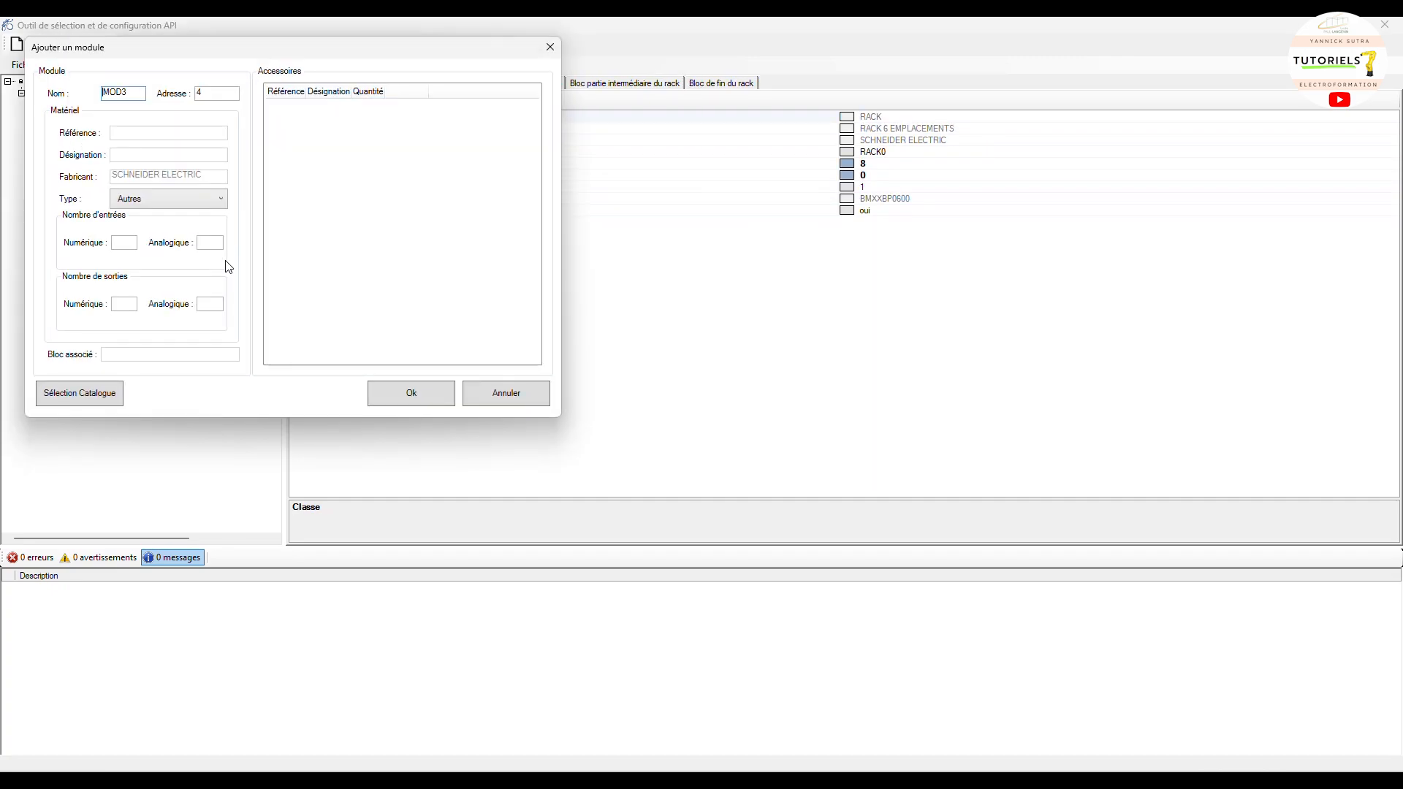
left_click(176, 199)
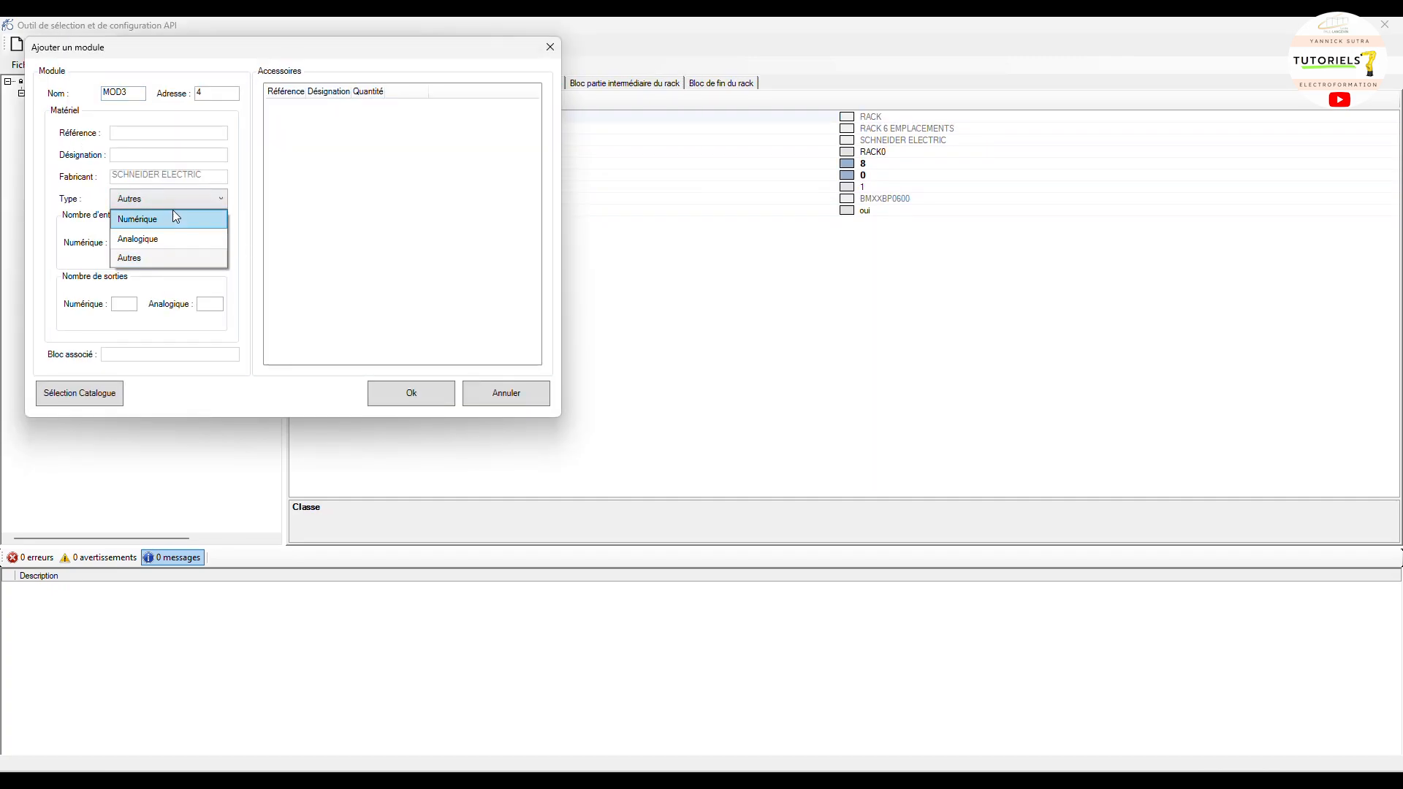
left_click(173, 217)
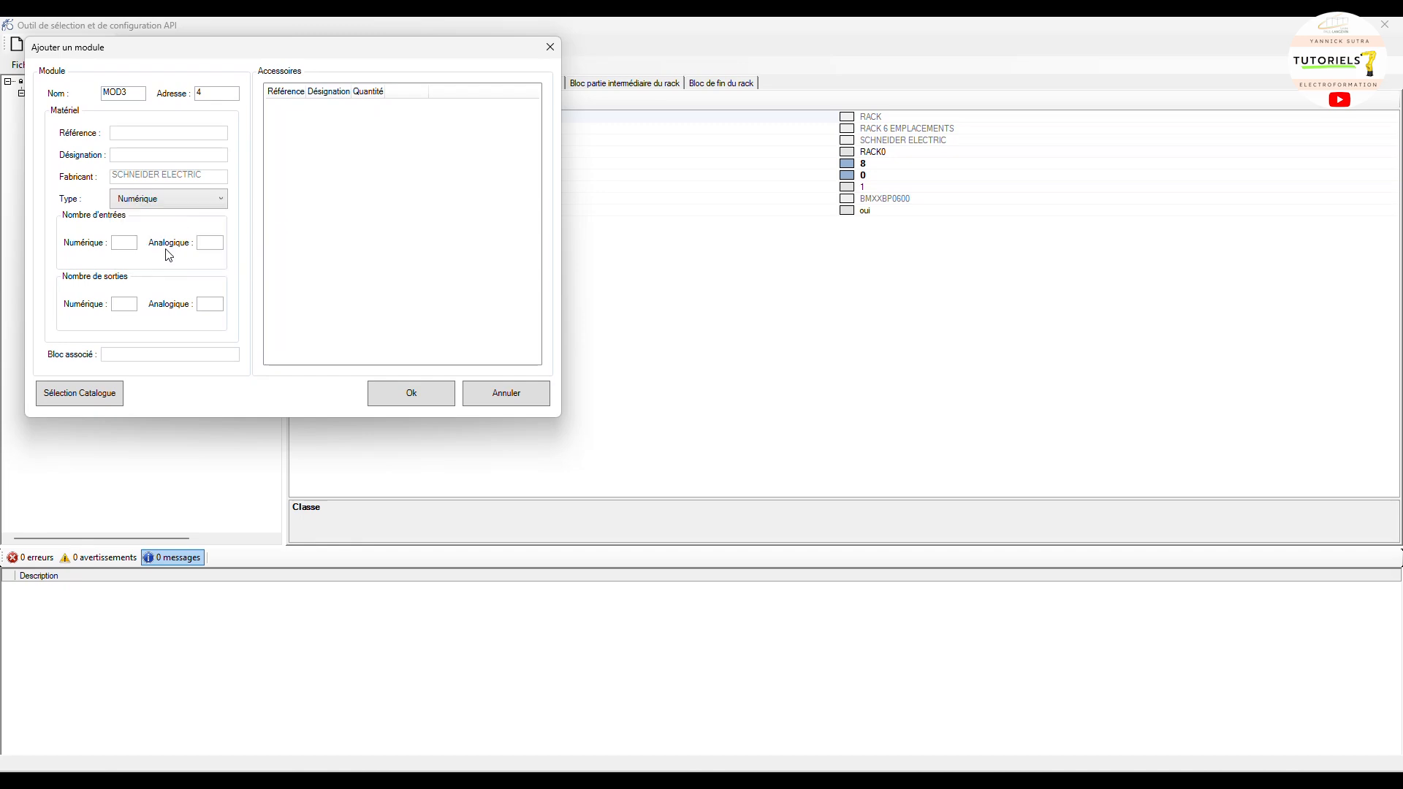
left_click(91, 402)
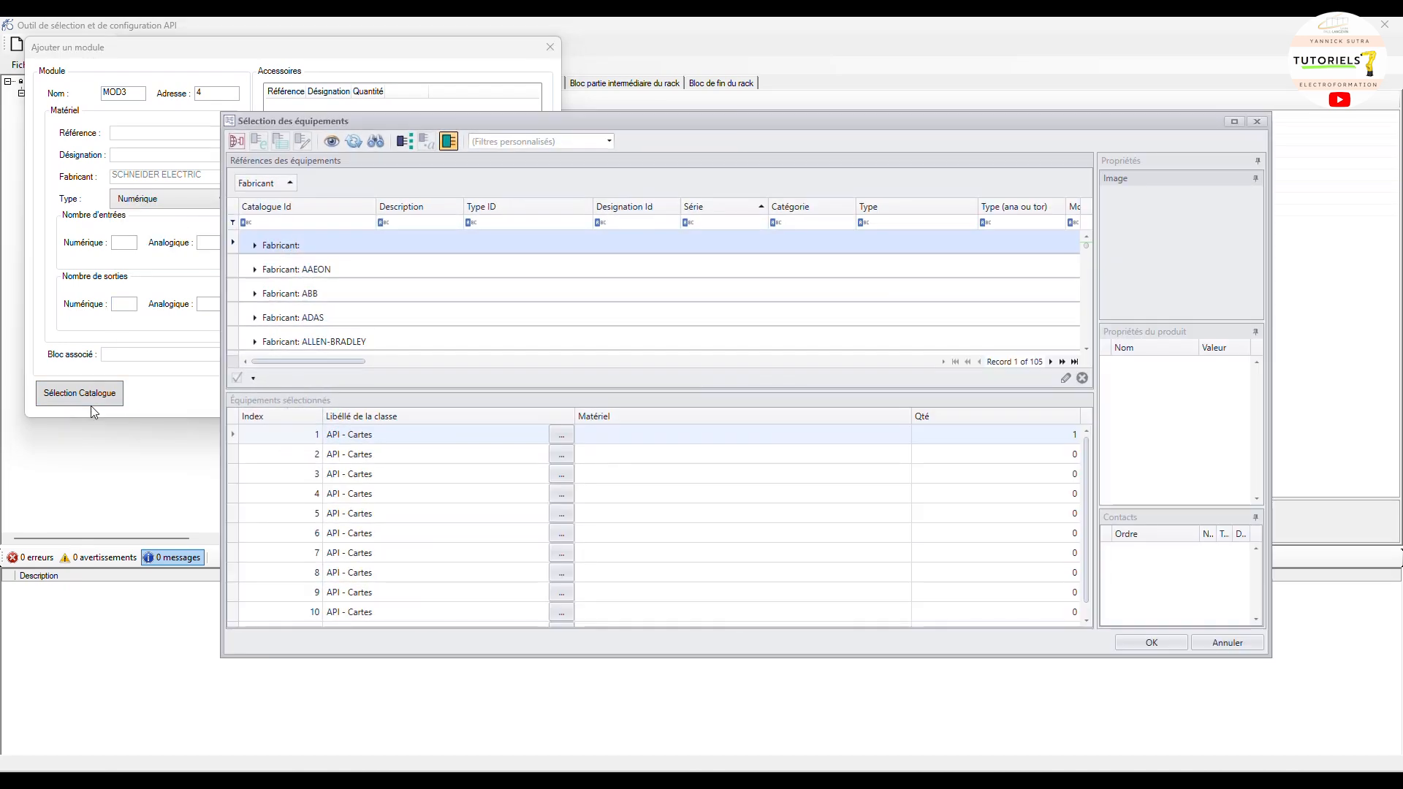
Filter the equipment catalogue to the manufacturer SCHNEIDER ELECTRIC
left_click(279, 182)
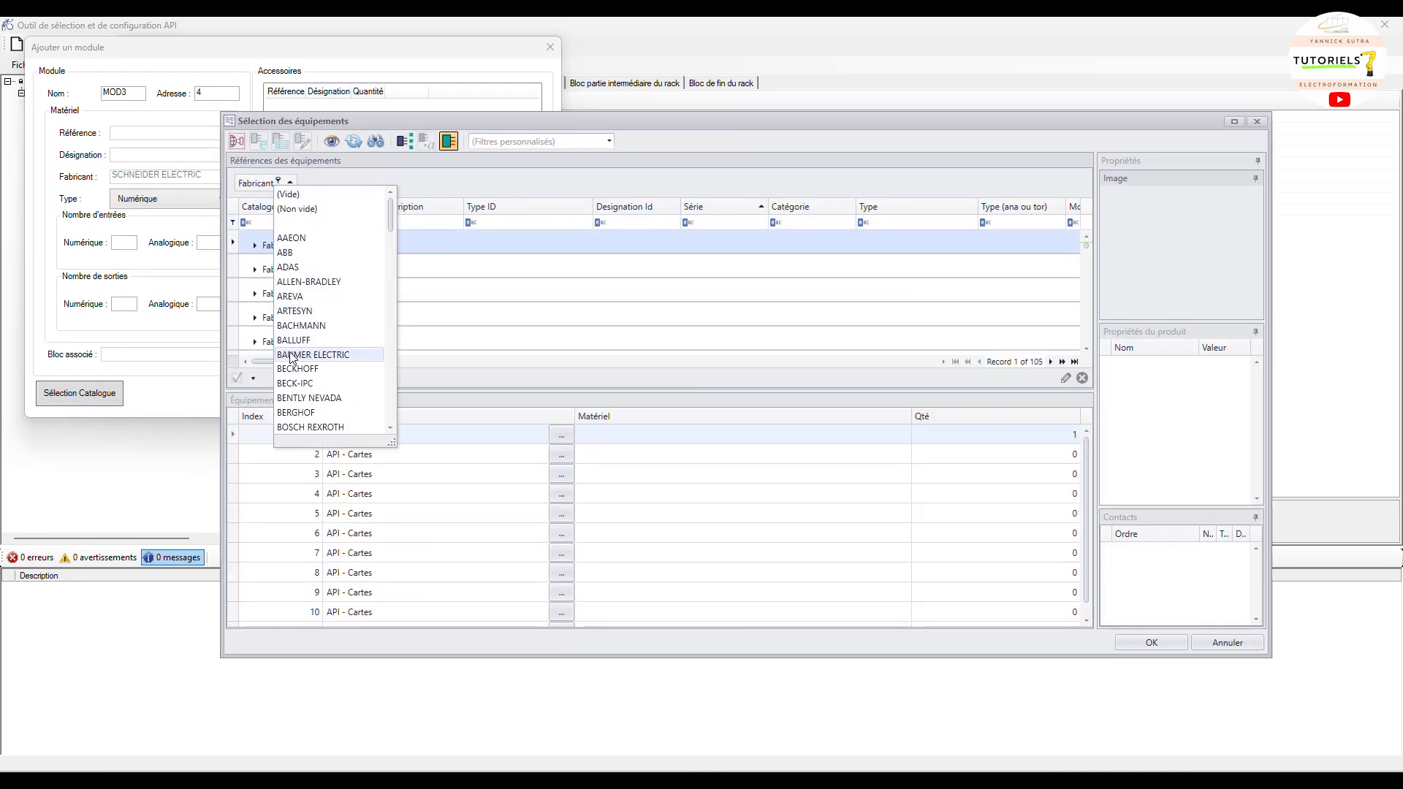
scroll(290, 358, "down", 3)
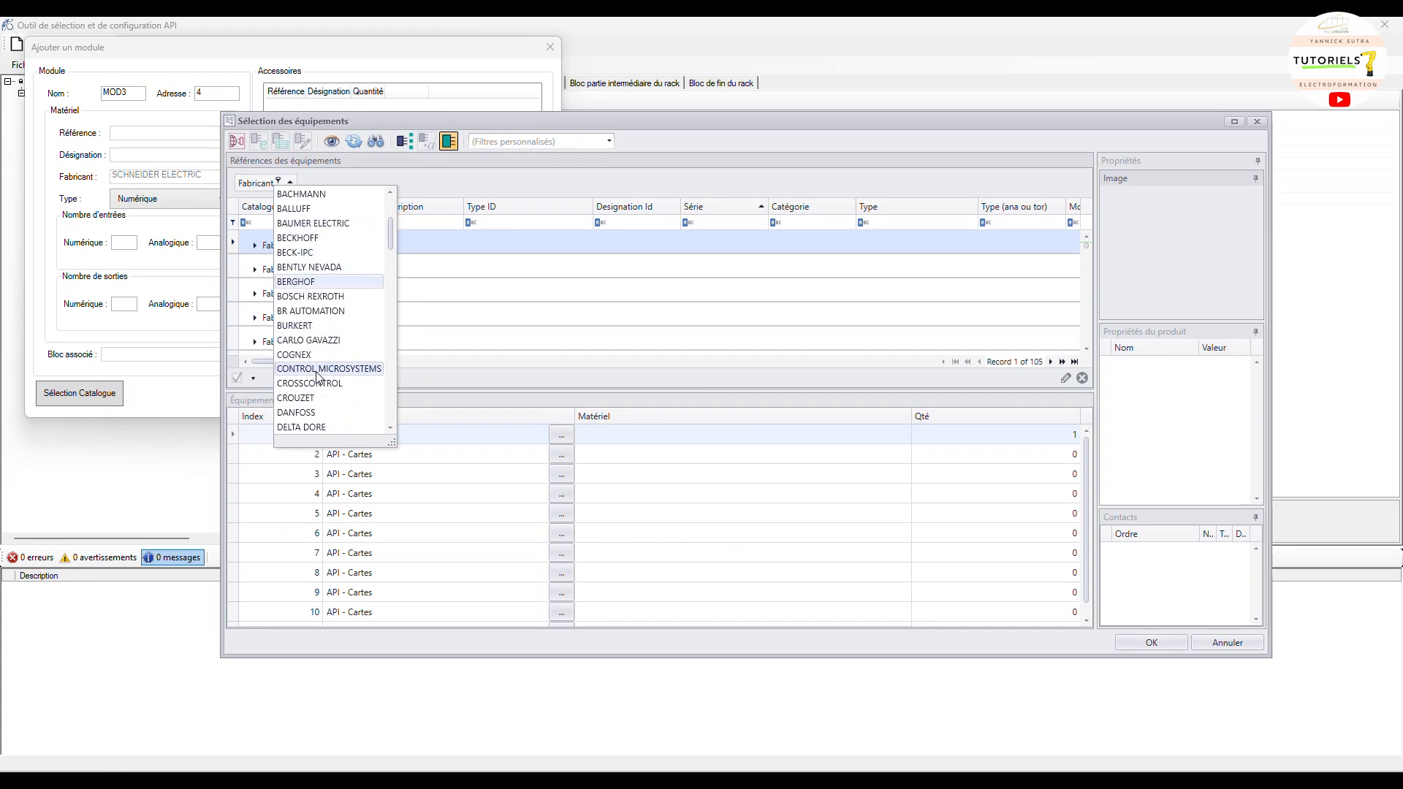
scroll(318, 376, "down", 12)
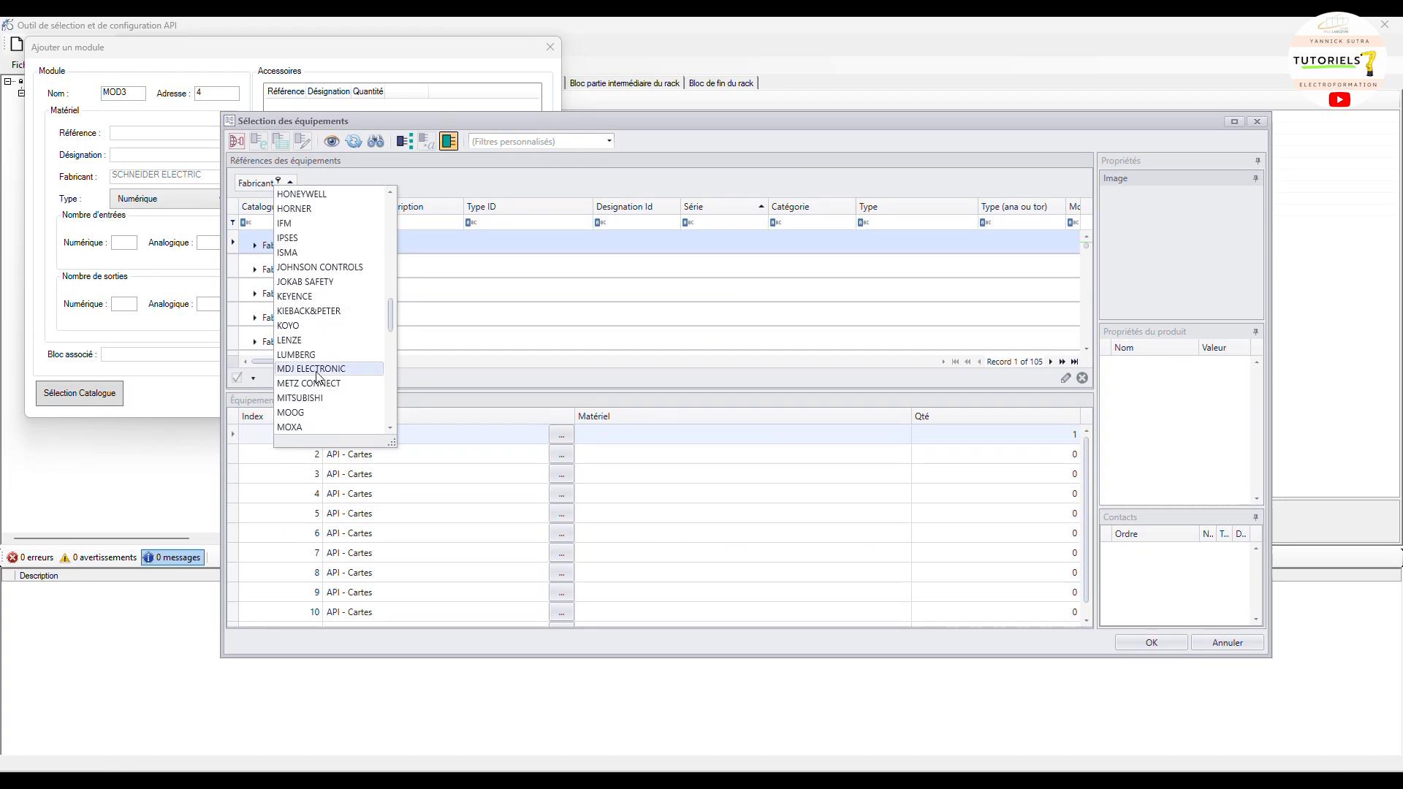
scroll(318, 375, "down", 5)
scroll(318, 376, "down", 3)
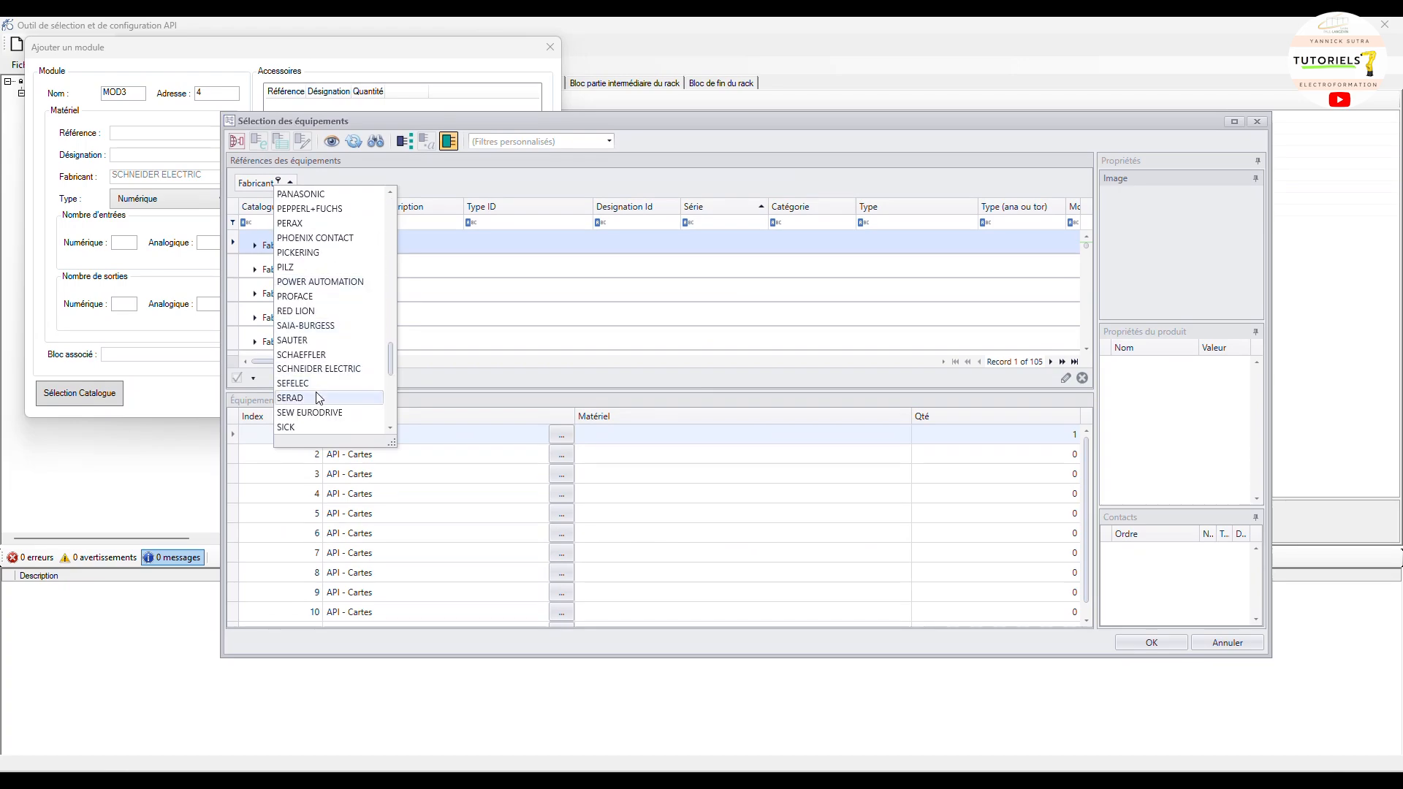
left_click(319, 370)
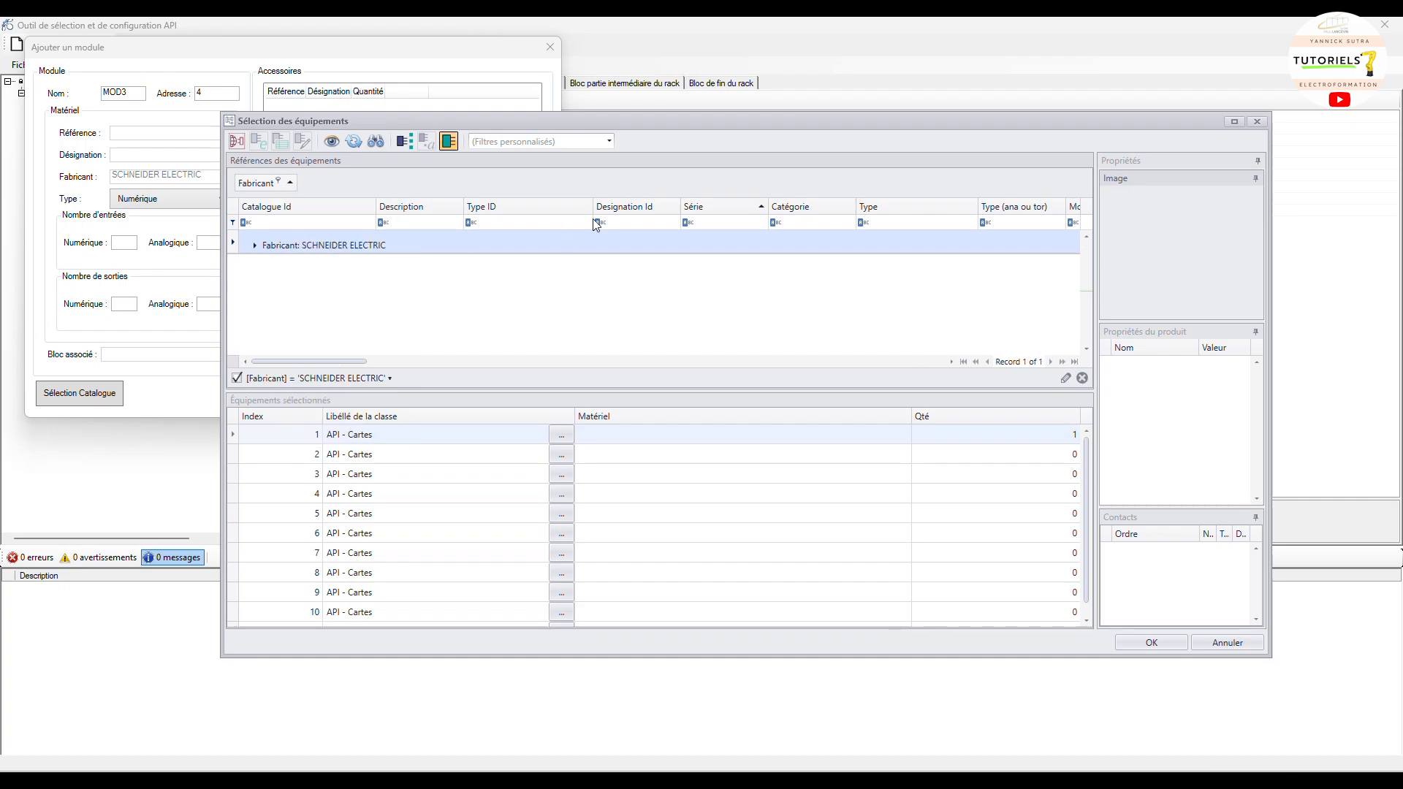
Filter the catalogue to the series MODICON M340,MODICON M580 and expand the SCHNEIDER ELECTRIC group
left_click(708, 204)
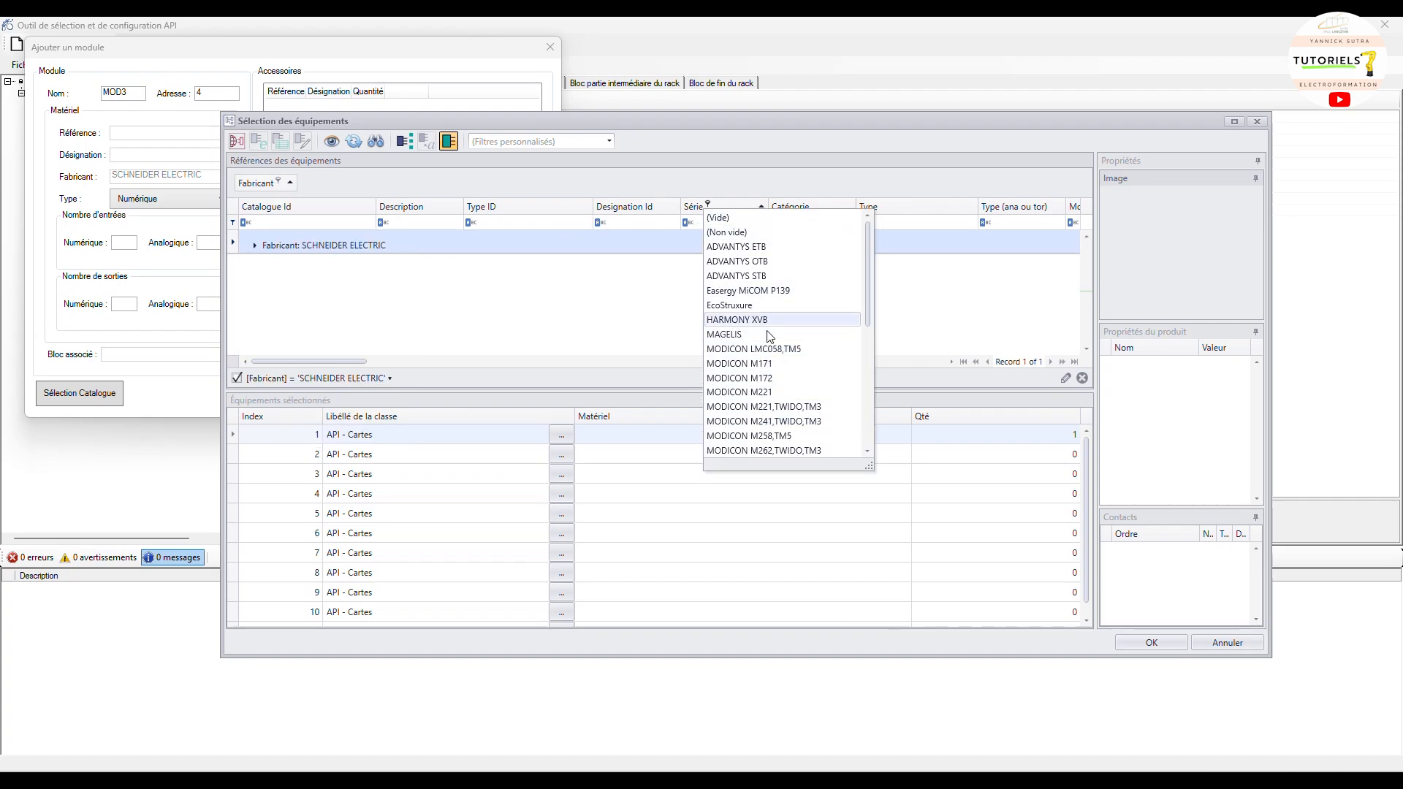
scroll(779, 393, "down", 1)
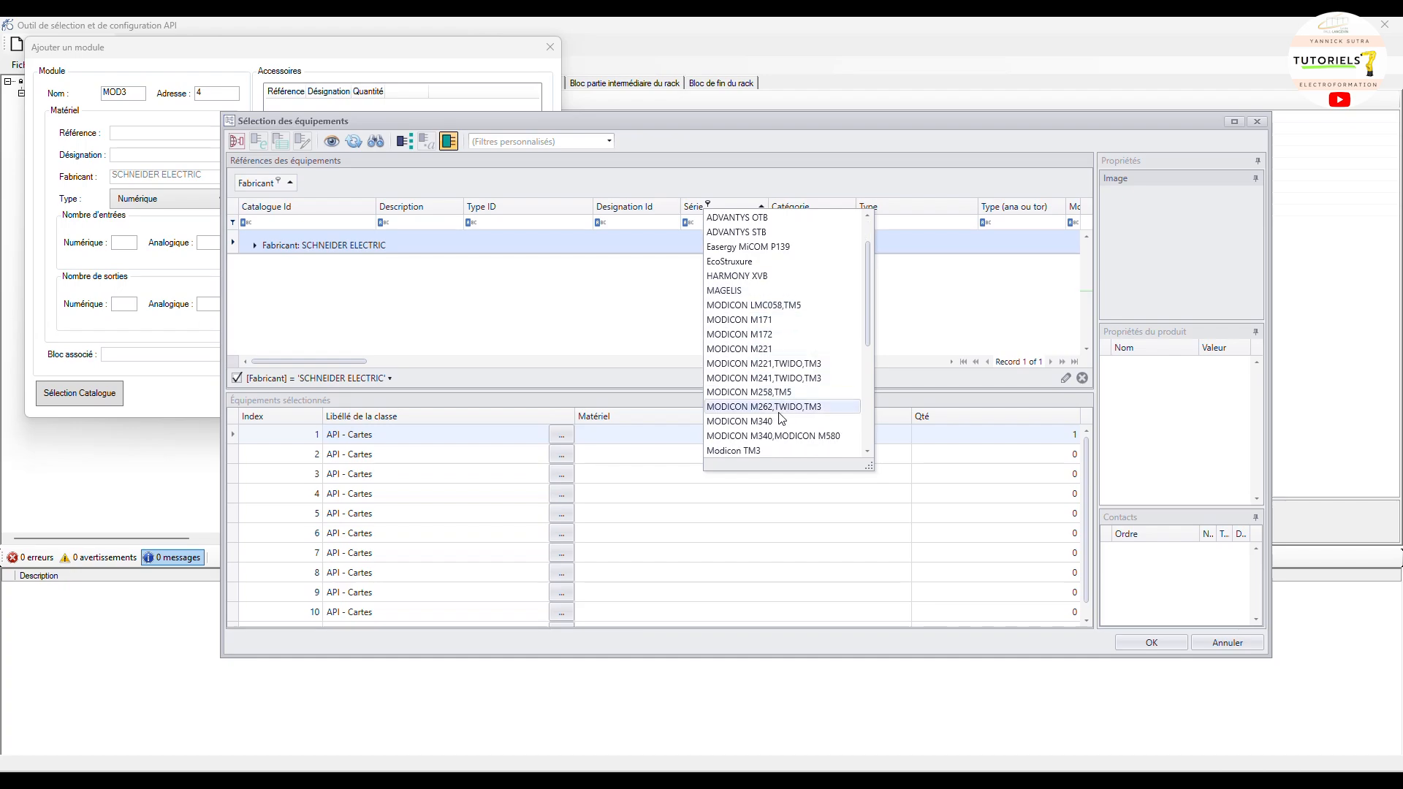
scroll(779, 393, "down", 3)
left_click(779, 392)
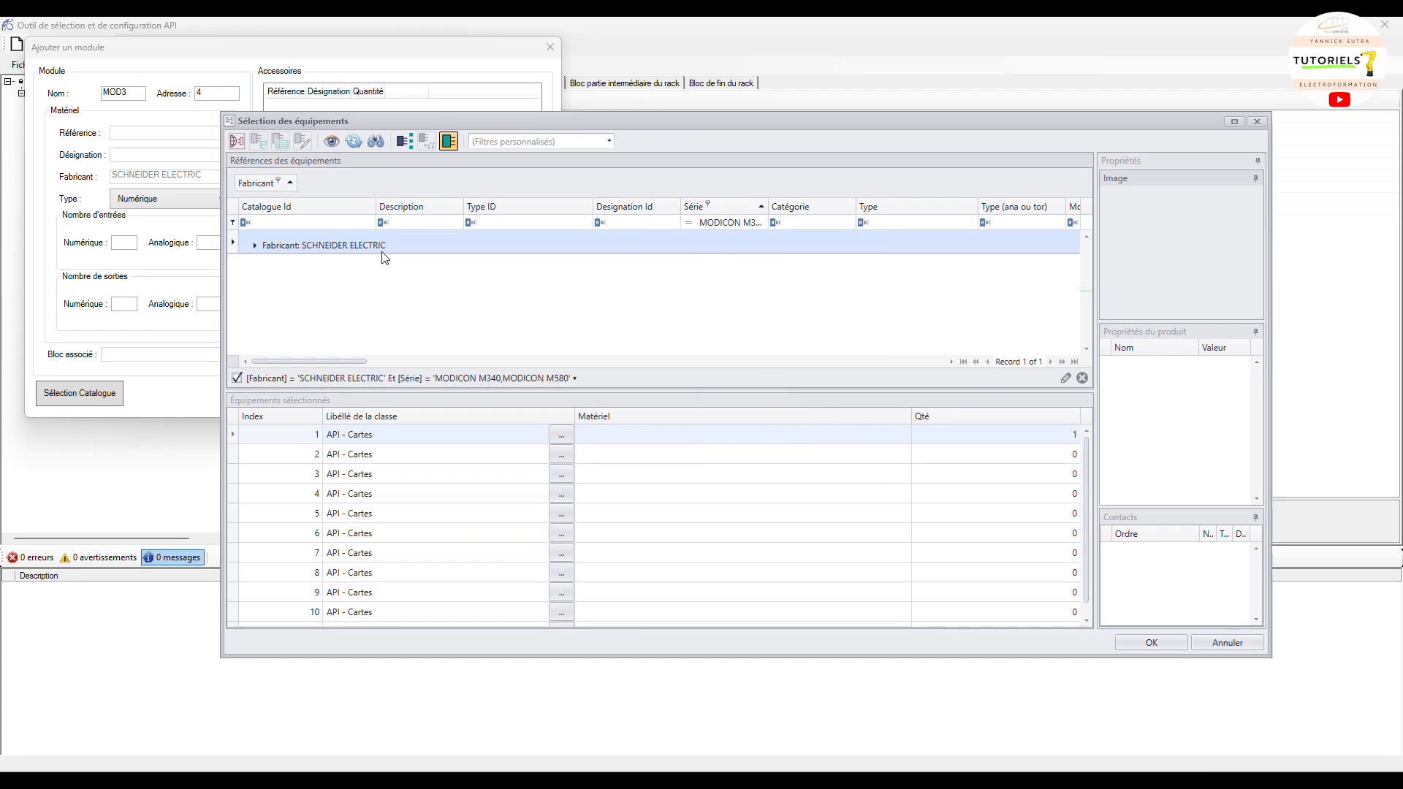
left_click(254, 245)
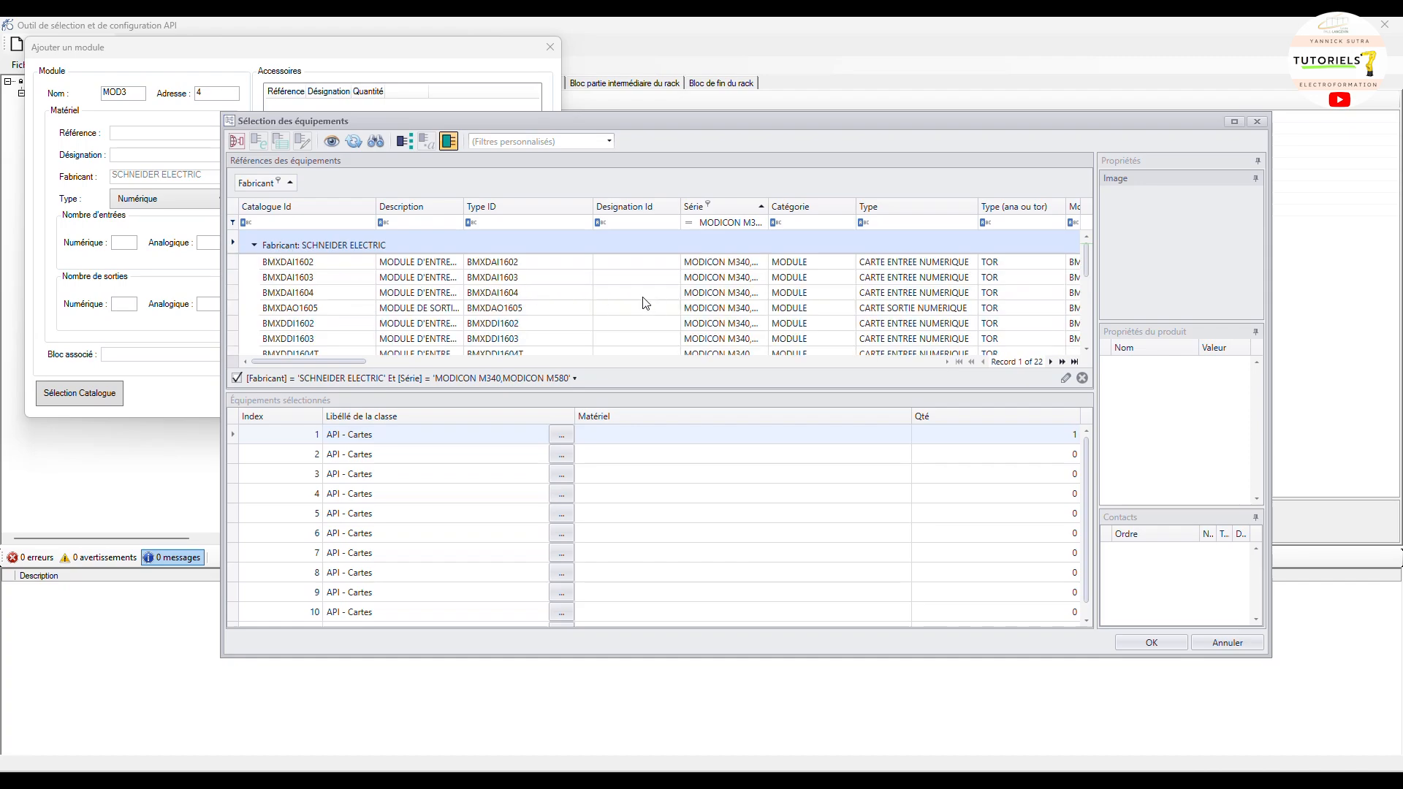
Filter the catalogue to the type CARTE SORTIE NUMERIQUE and compare the cards' numbers of outputs
left_click(890, 207)
left_click(883, 206)
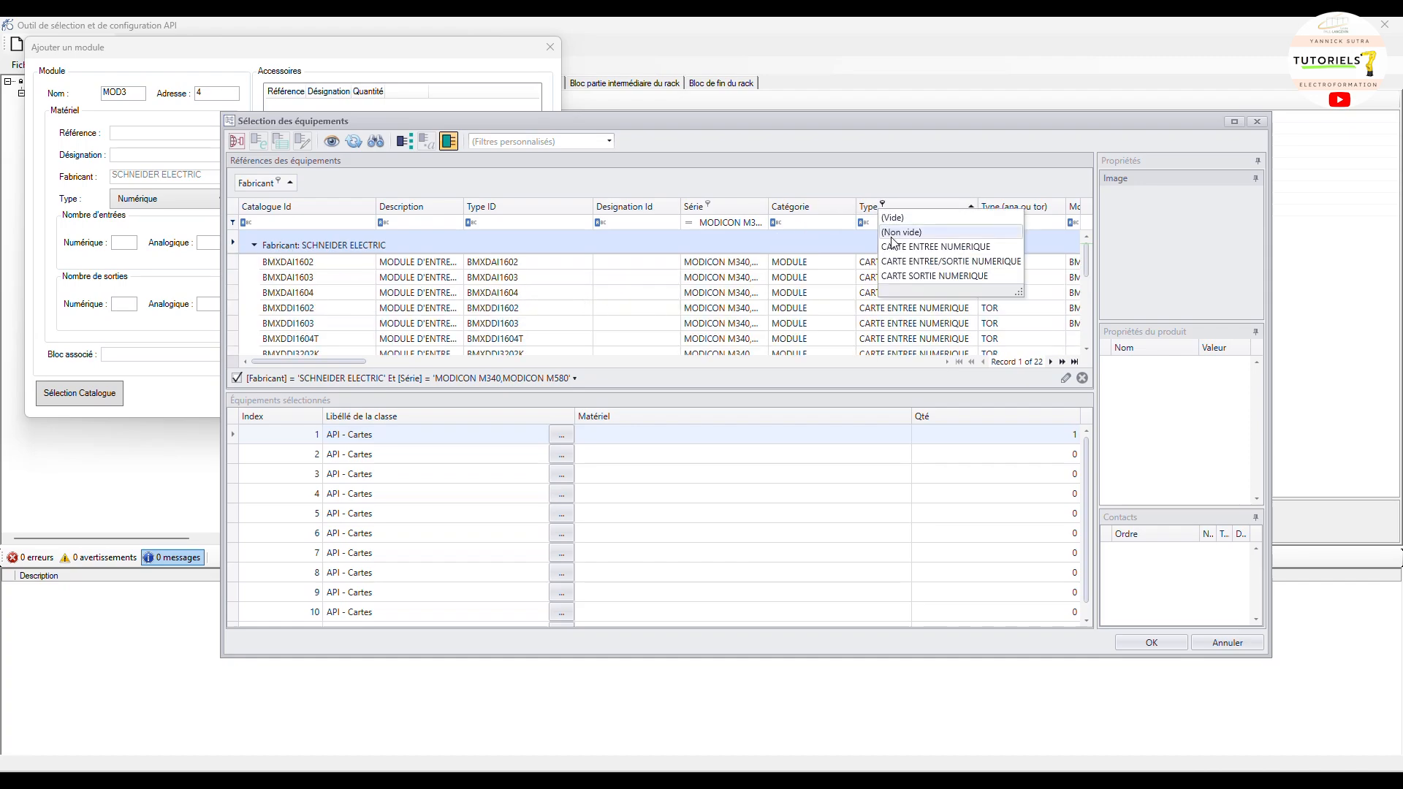
left_click(904, 276)
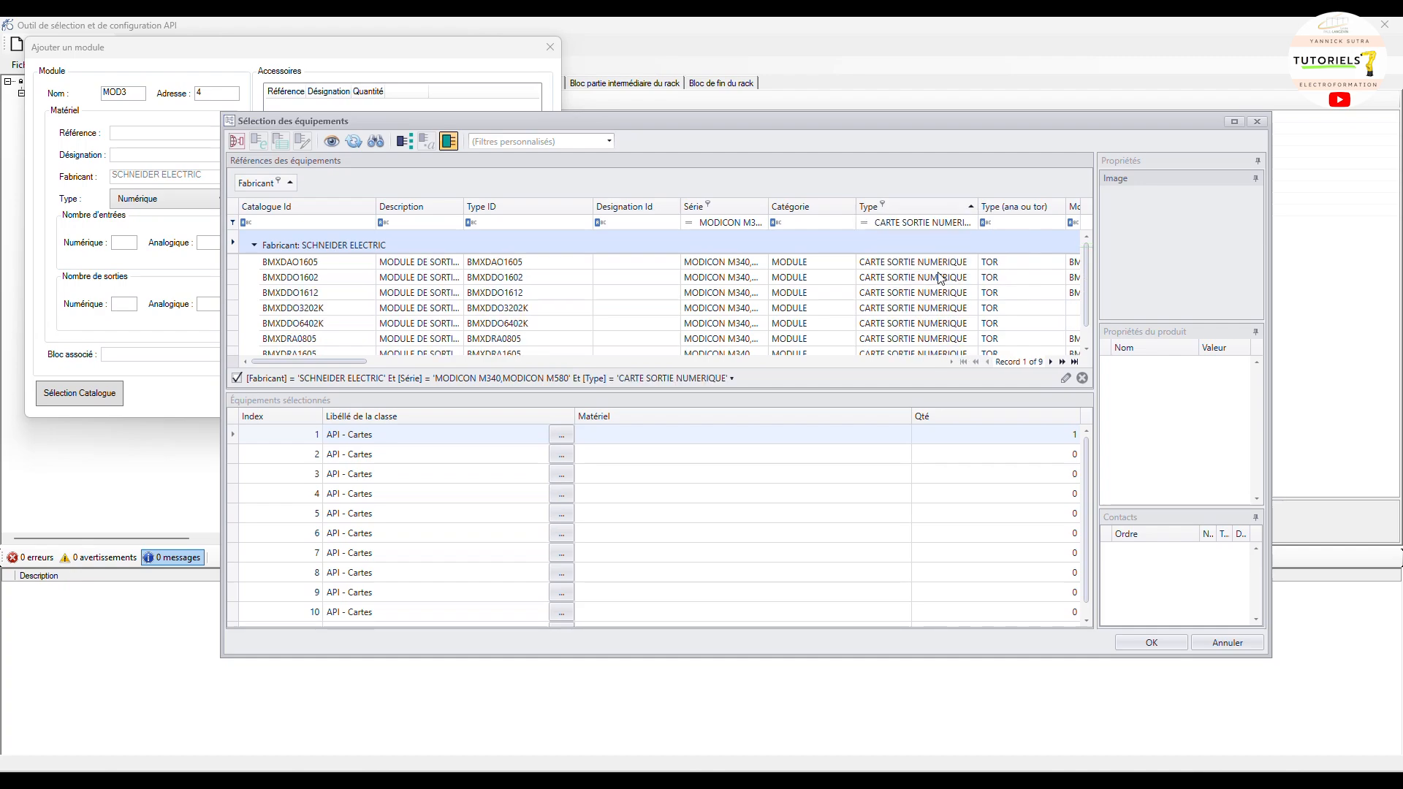
left_click(730, 263)
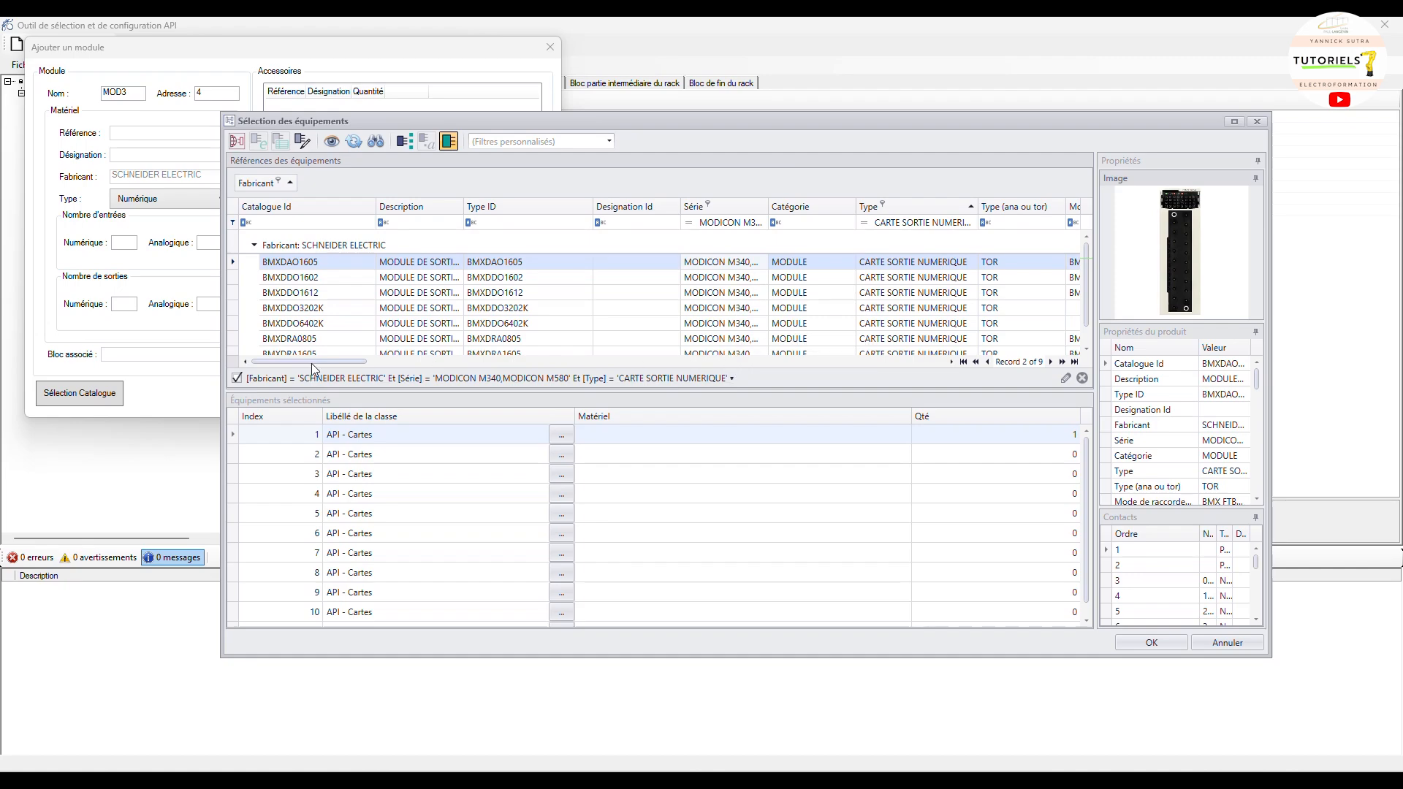
left_click_drag(311, 361, 462, 362)
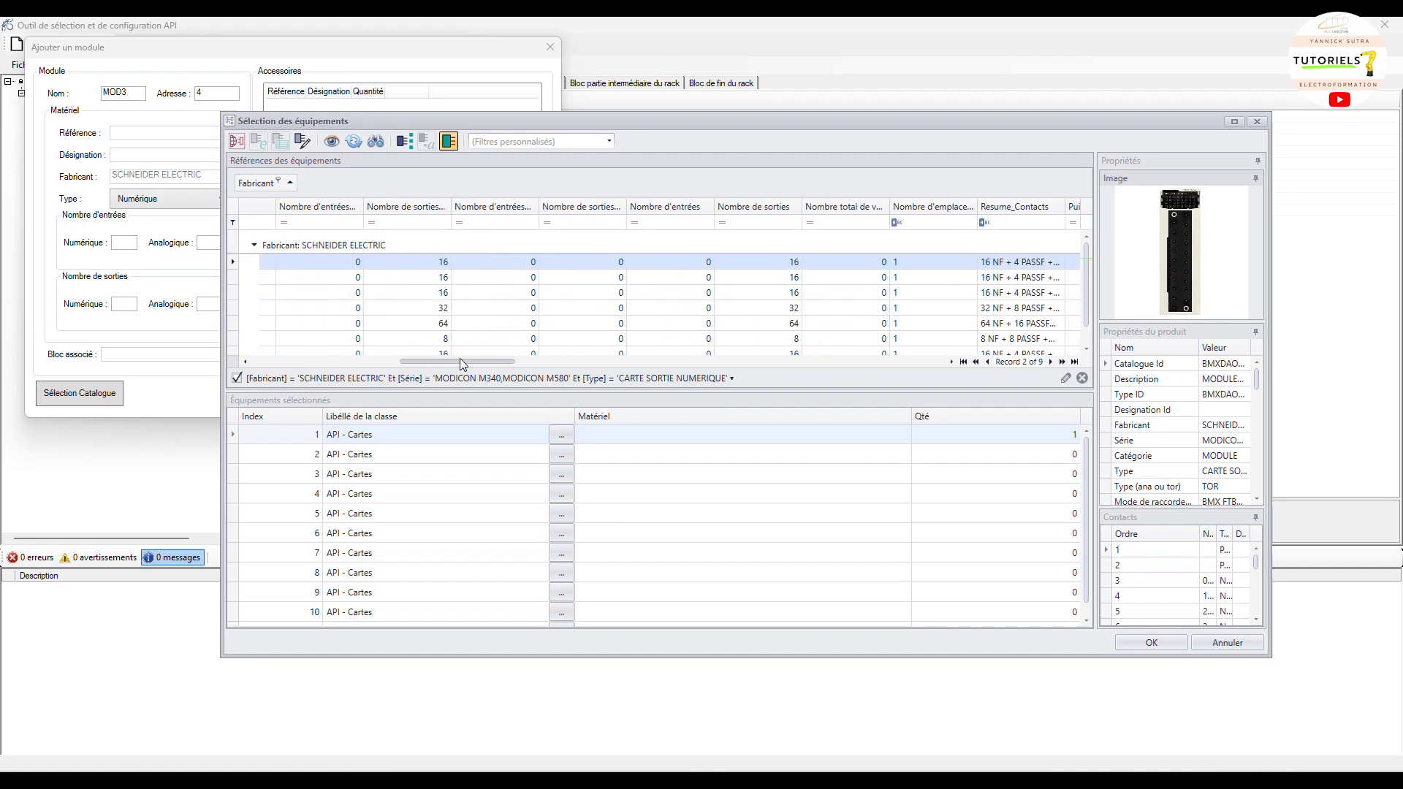
left_click_drag(461, 360, 296, 357)
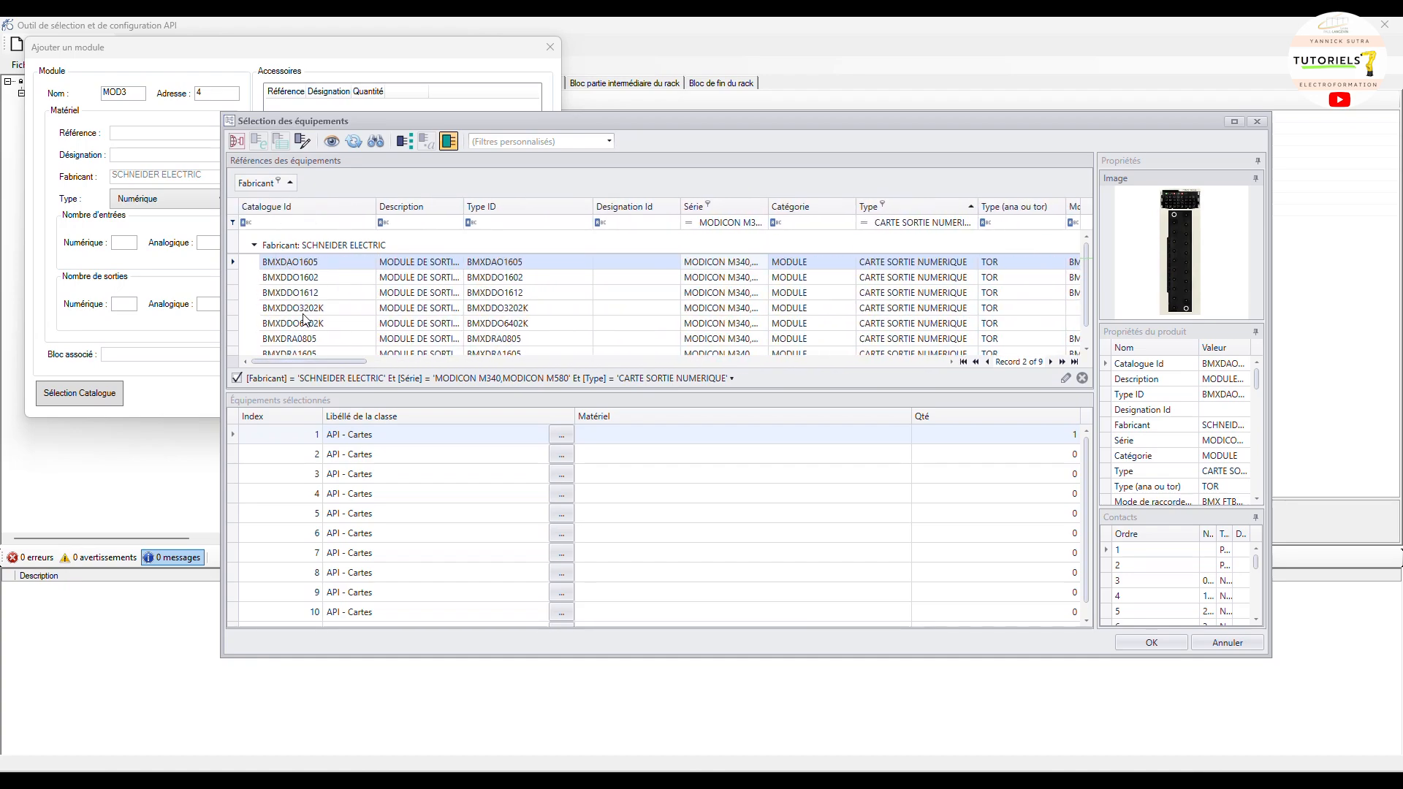
Choose the BMXDRA0805 relay output card for MOD3 and add the module to the rack
left_click(306, 339)
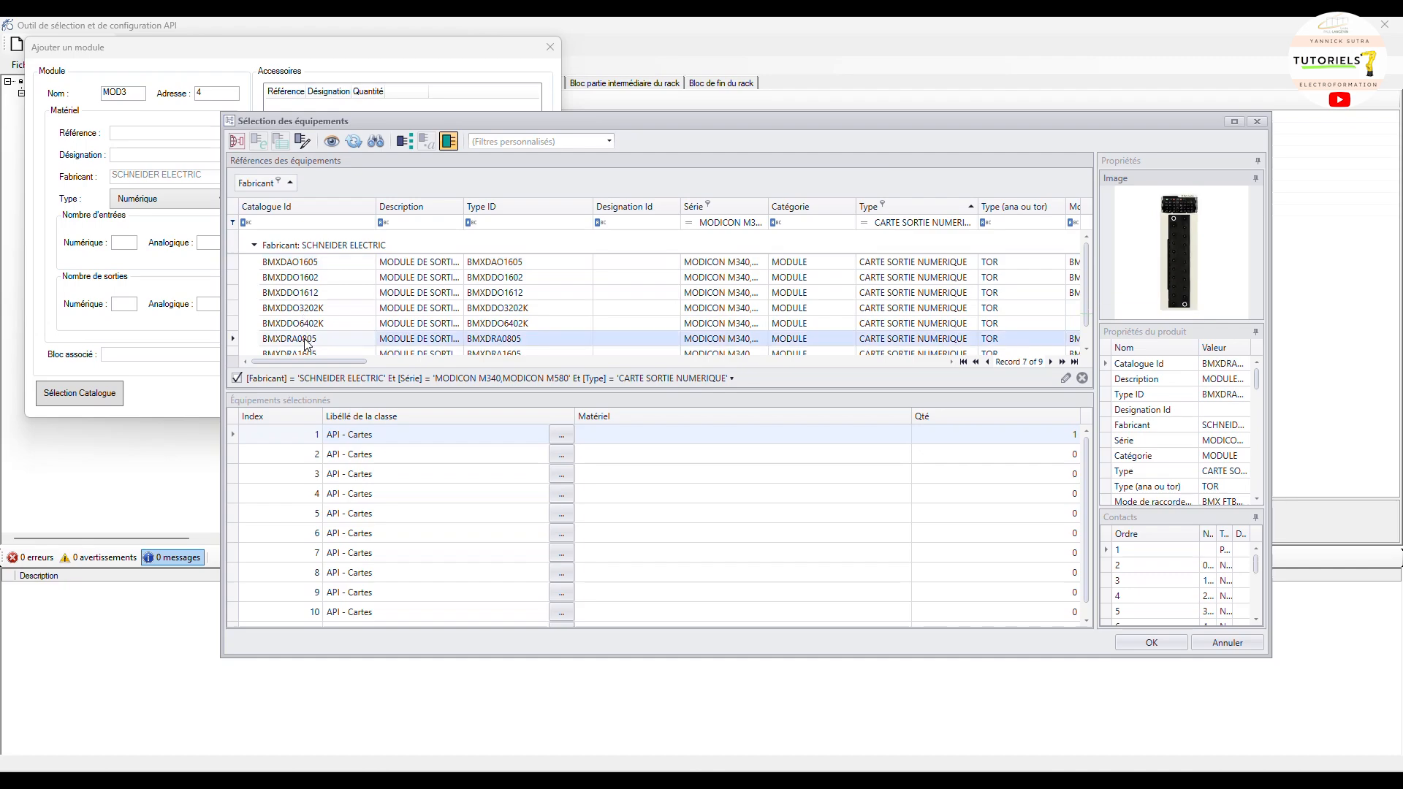
double_click(305, 341)
left_click(1144, 648)
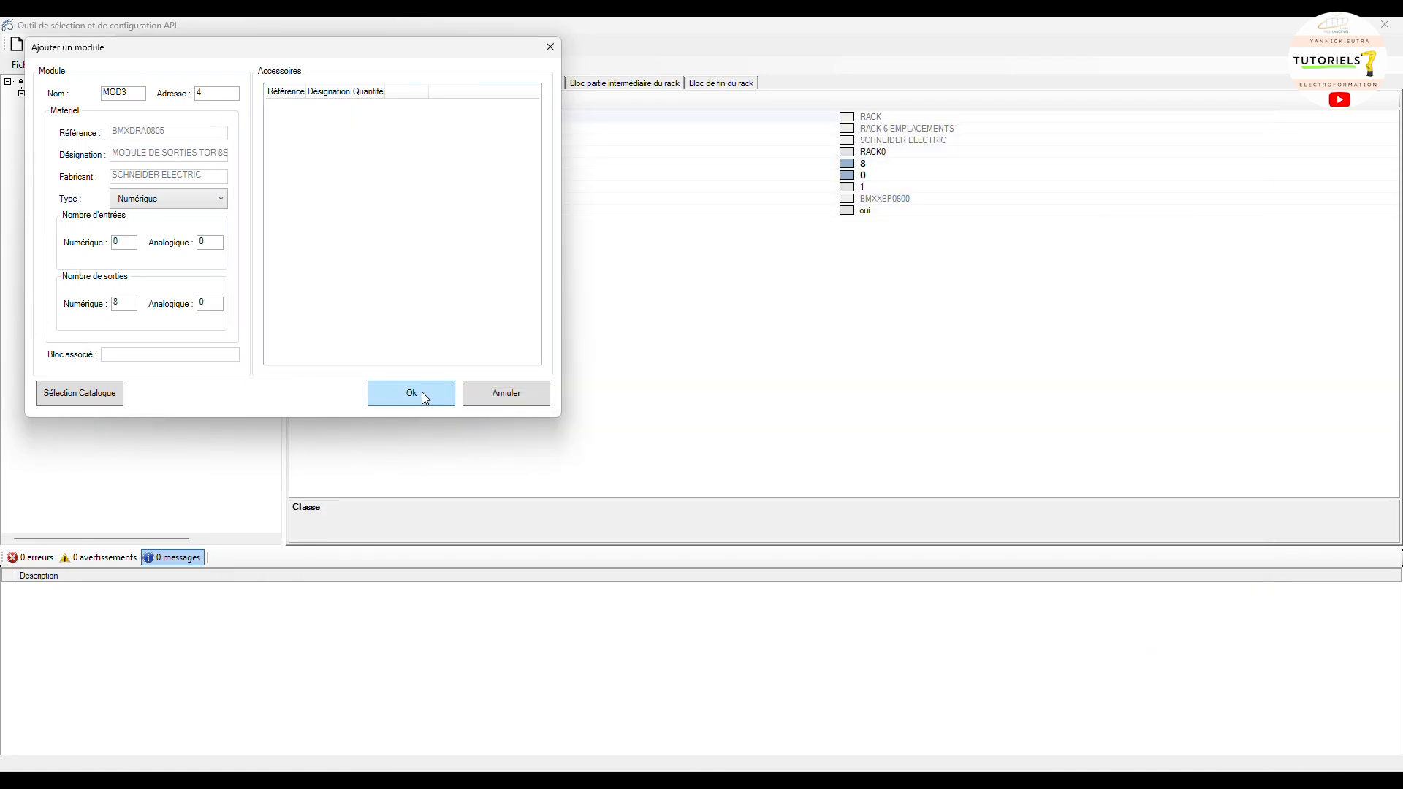
left_click(430, 397)
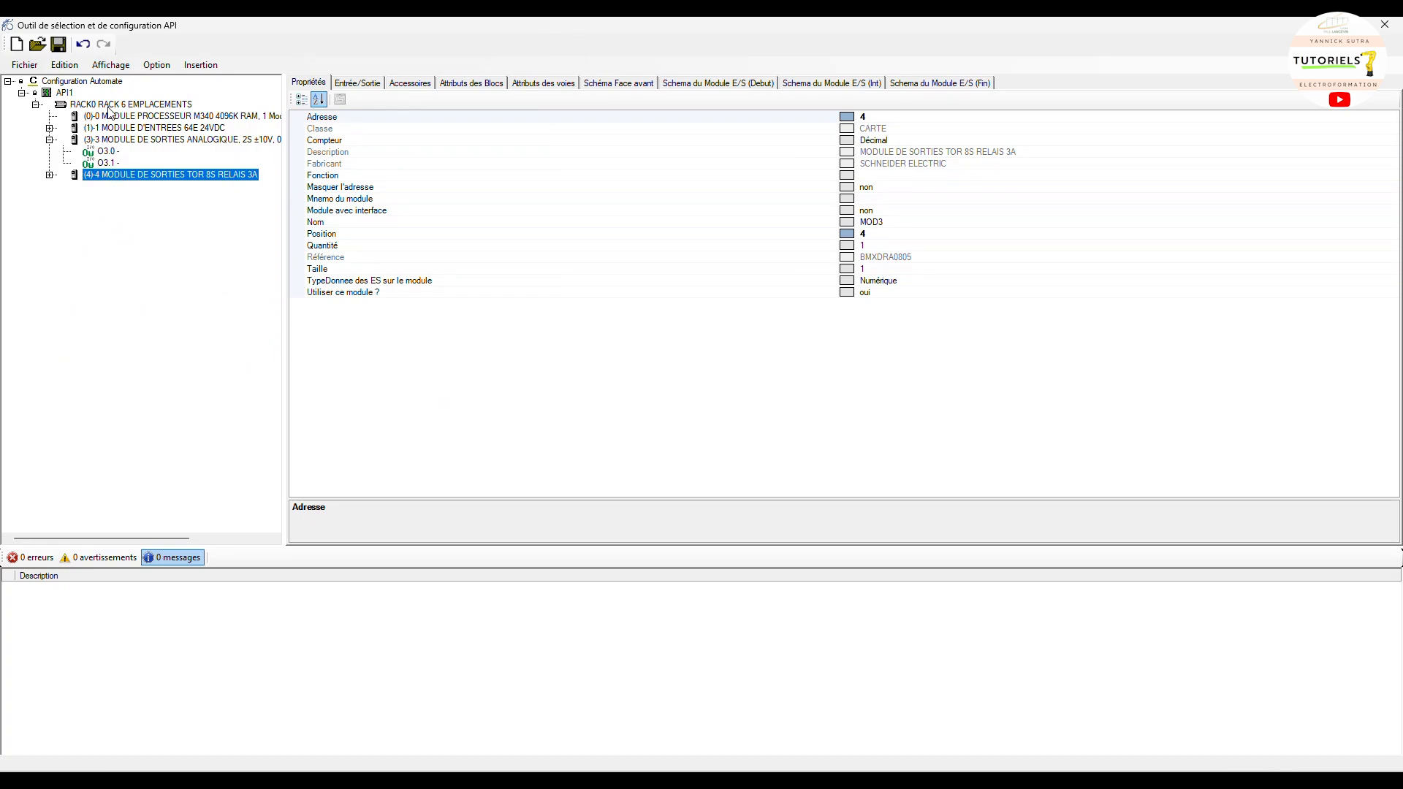
Expand the new digital output module's channels and compare its properties with those of the digital input and analogue output modules
left_click(100, 143)
left_click(104, 128)
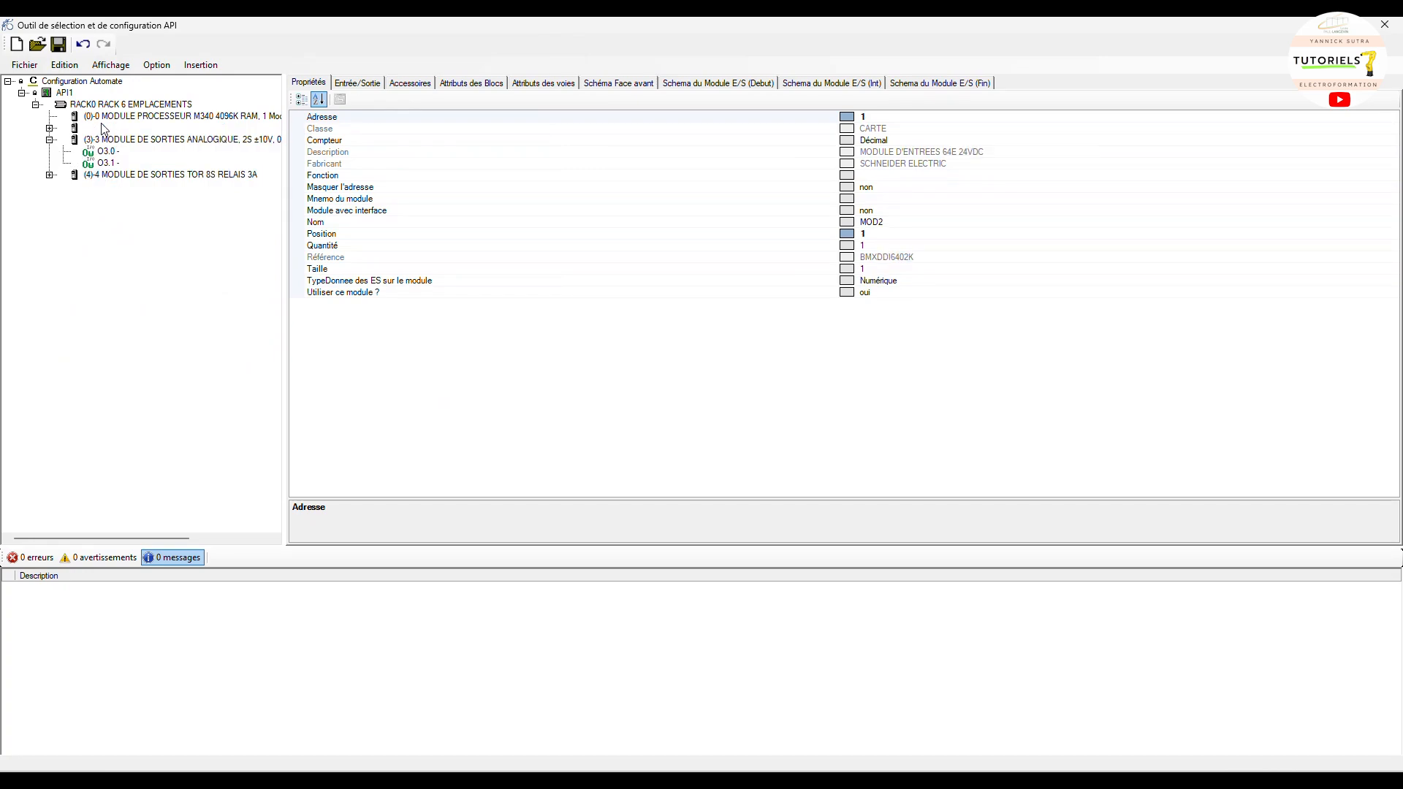
left_click(50, 176)
left_click(106, 188)
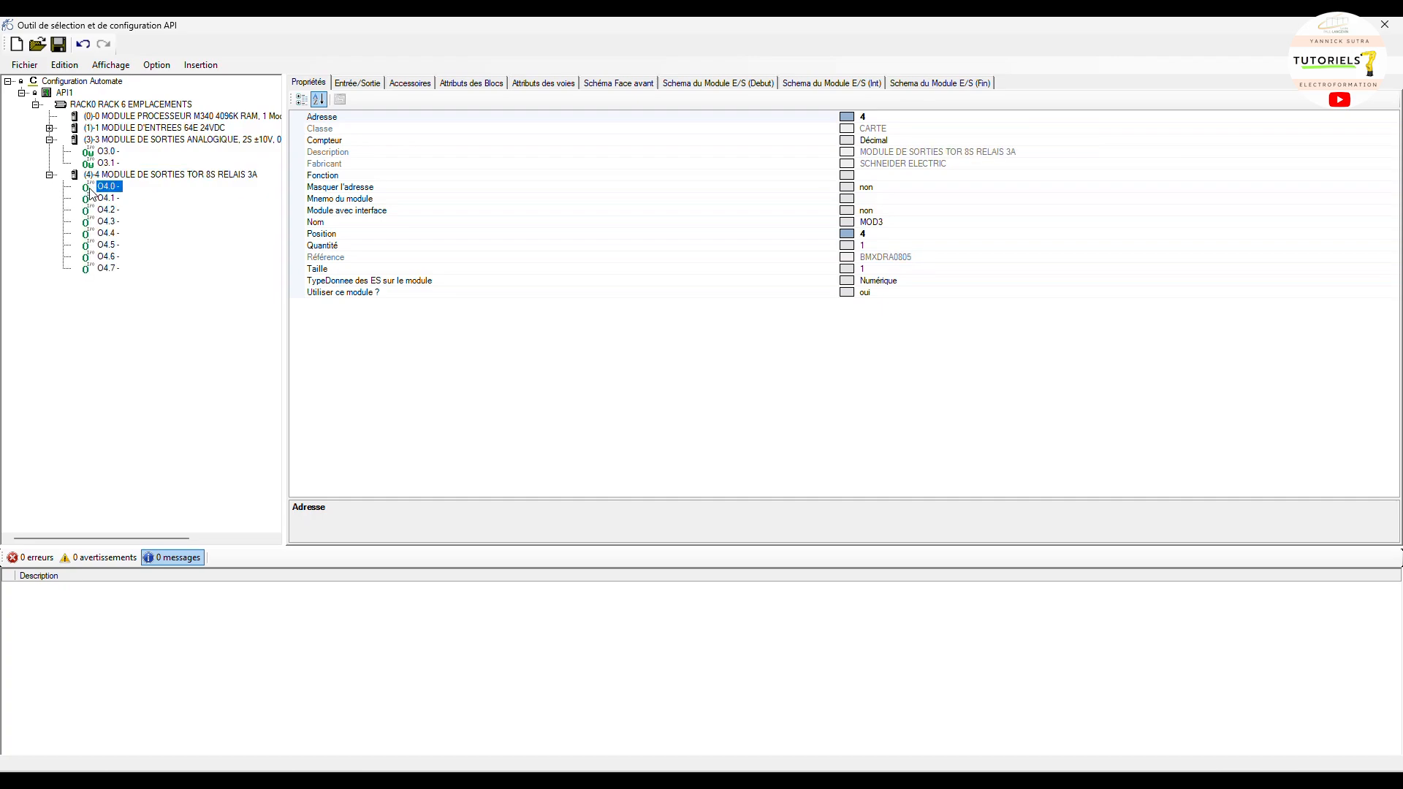
left_click(136, 177)
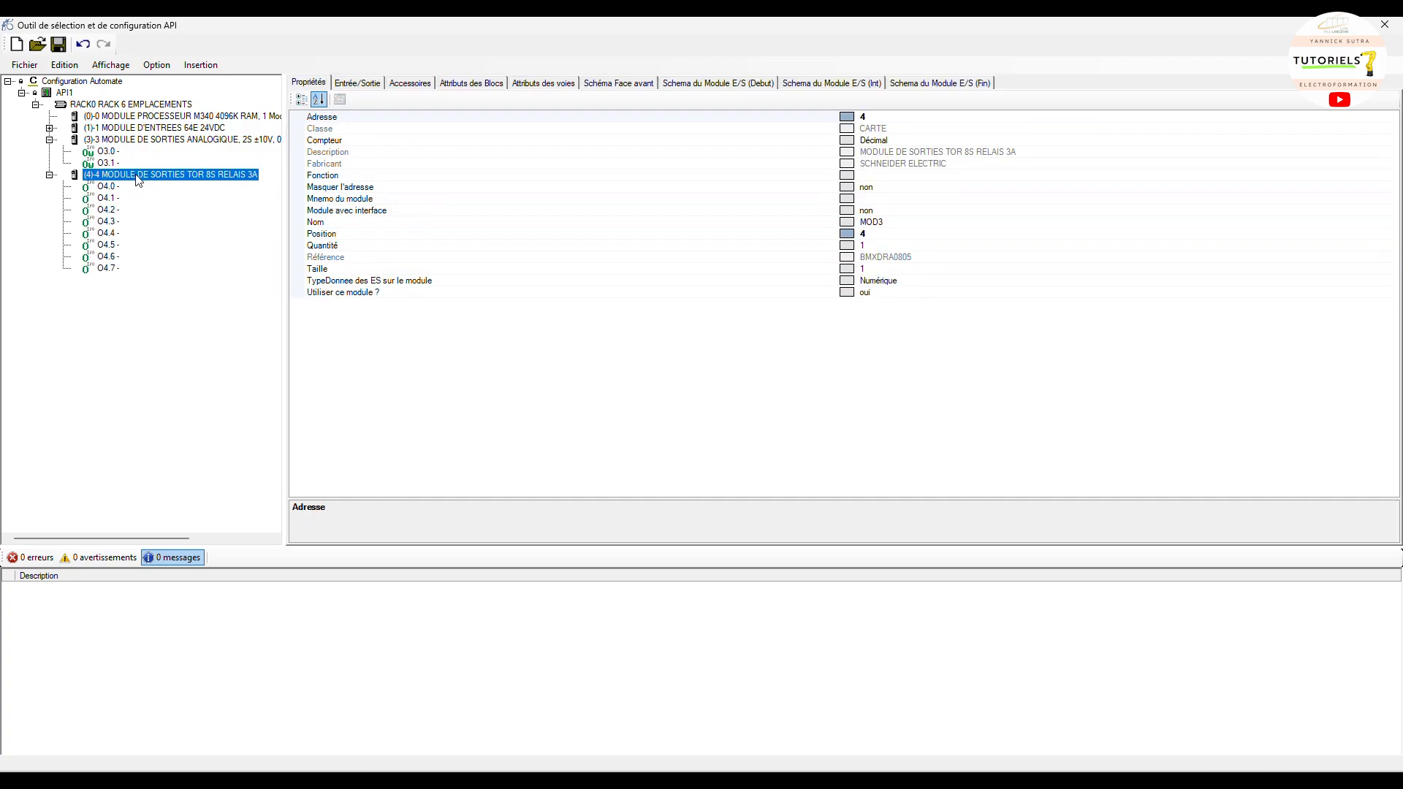
left_click(145, 147)
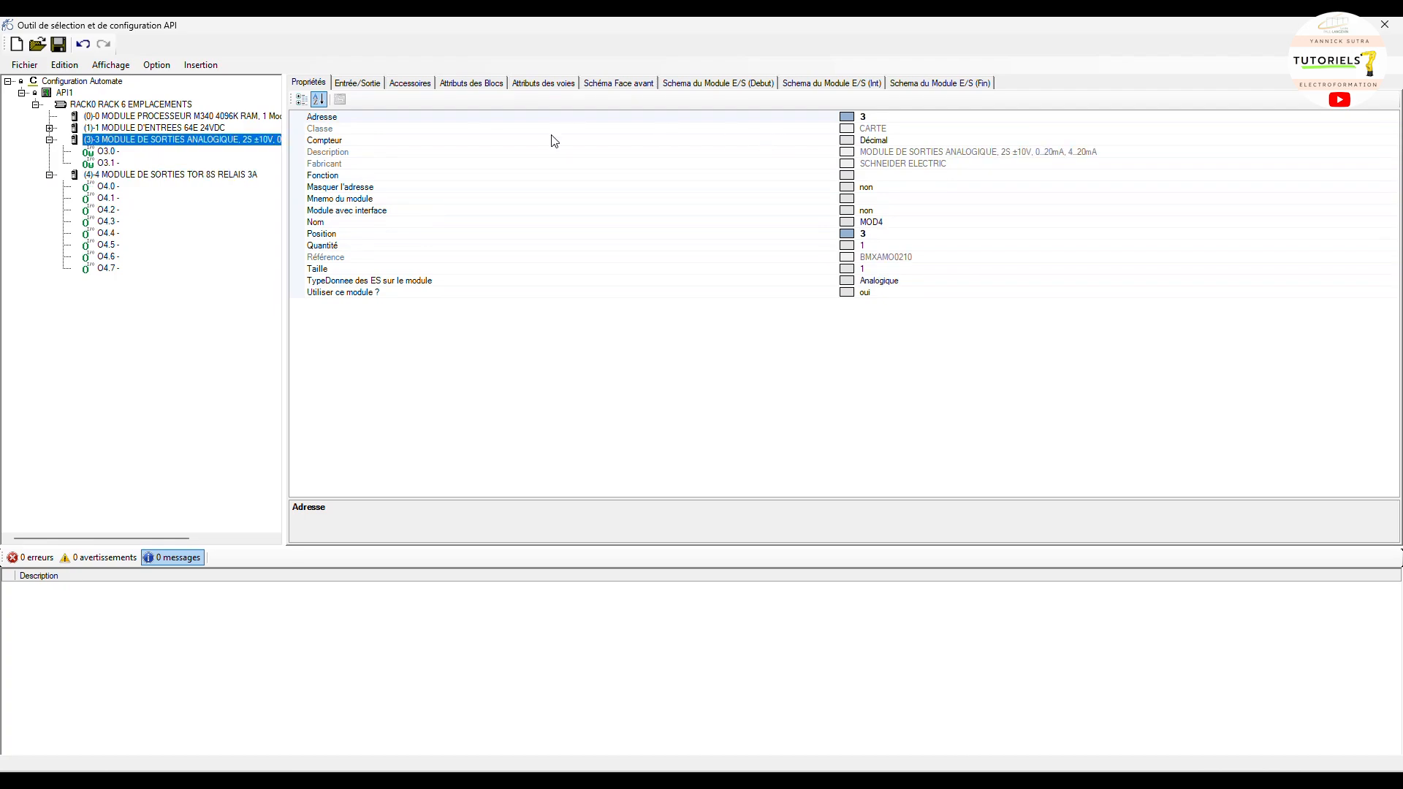
left_click(96, 178)
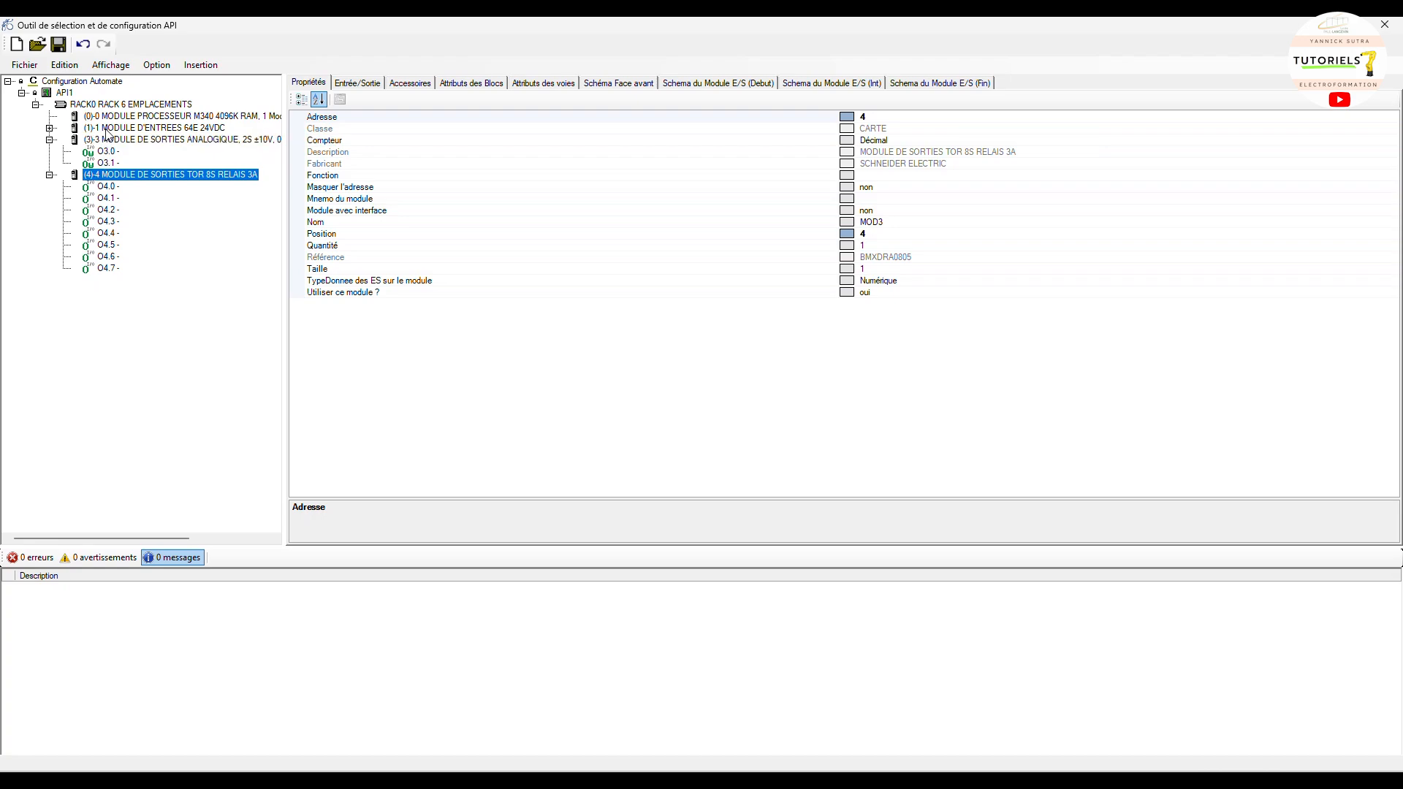
left_click(107, 129)
left_click(112, 140)
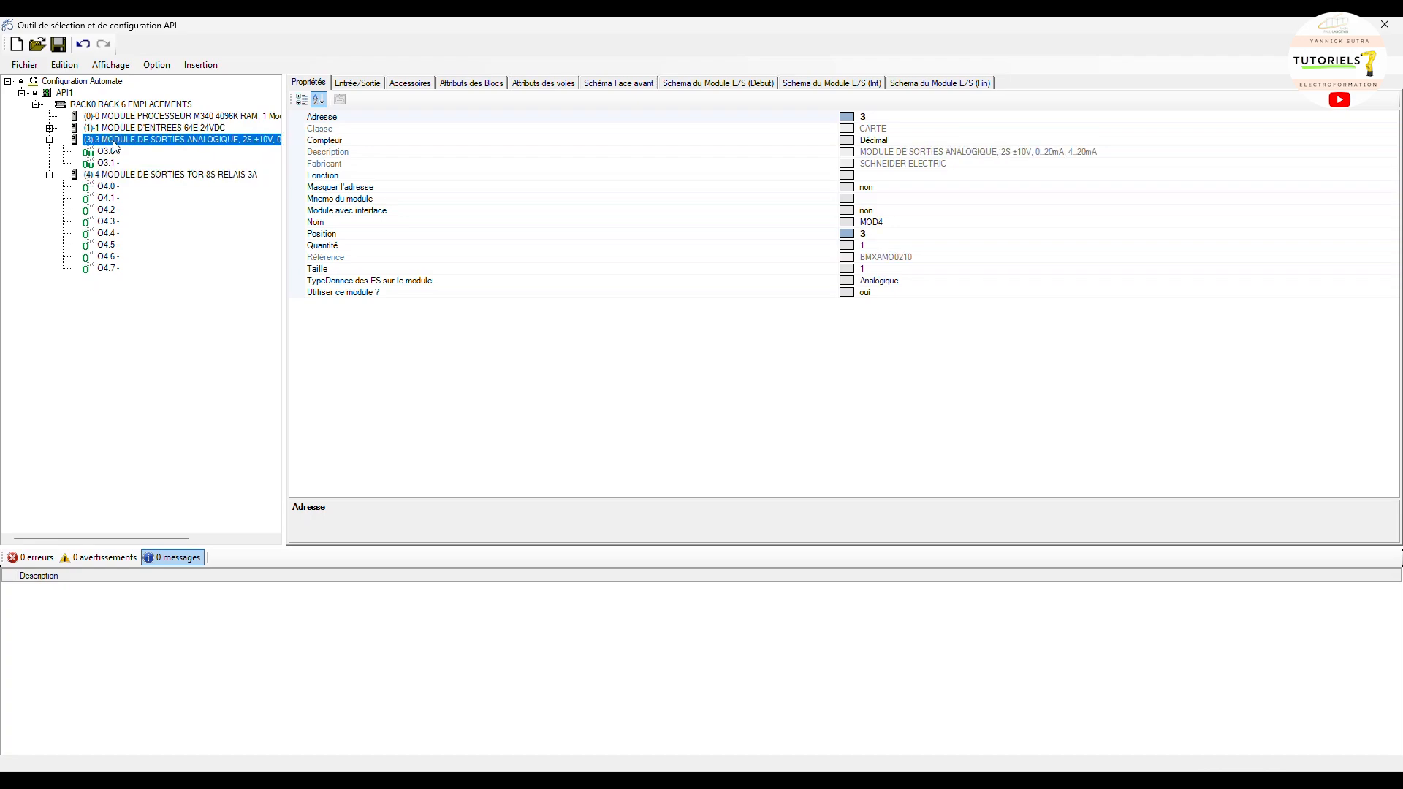
Set the address of the digital relay output module MOD3 to 2
left_click(220, 176)
left_click(869, 118)
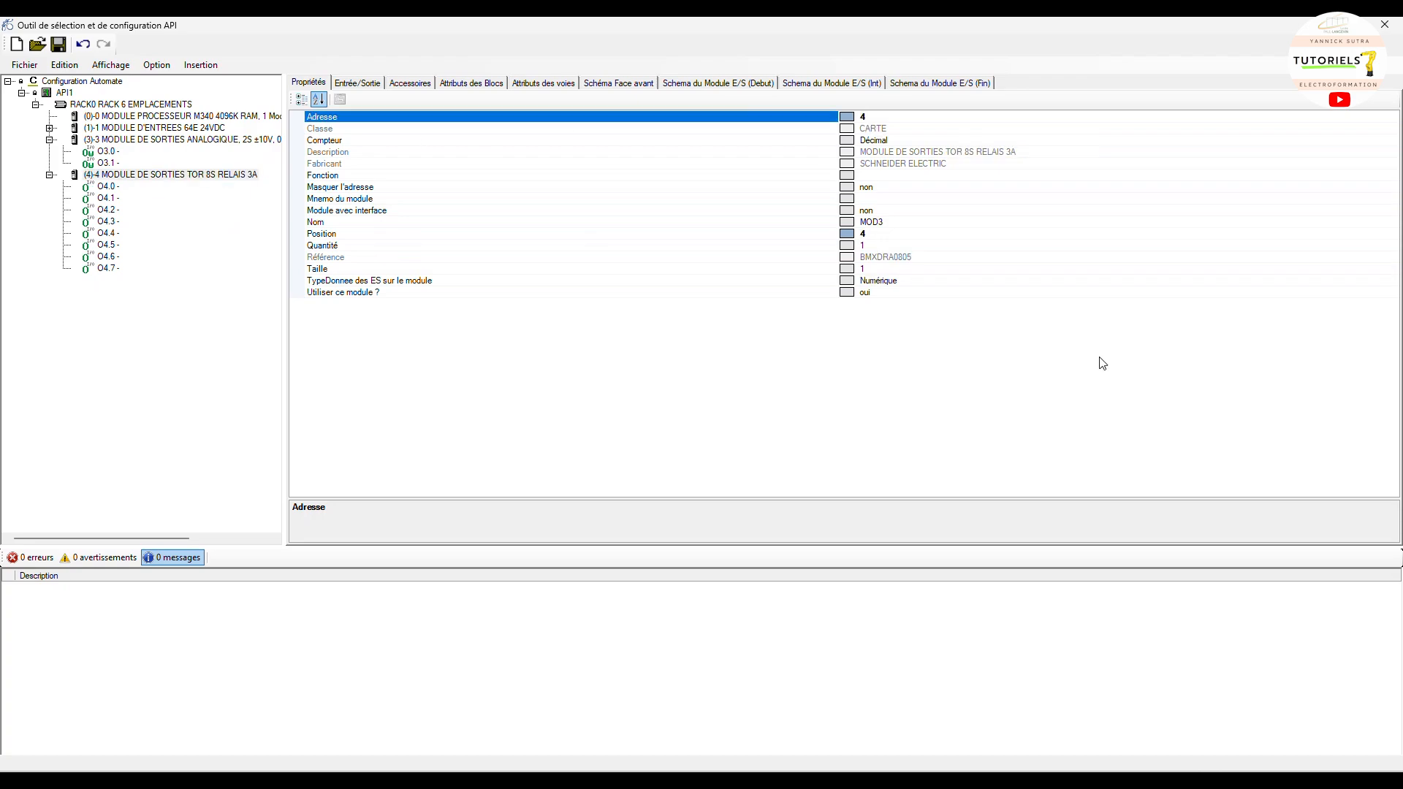
key("Return")
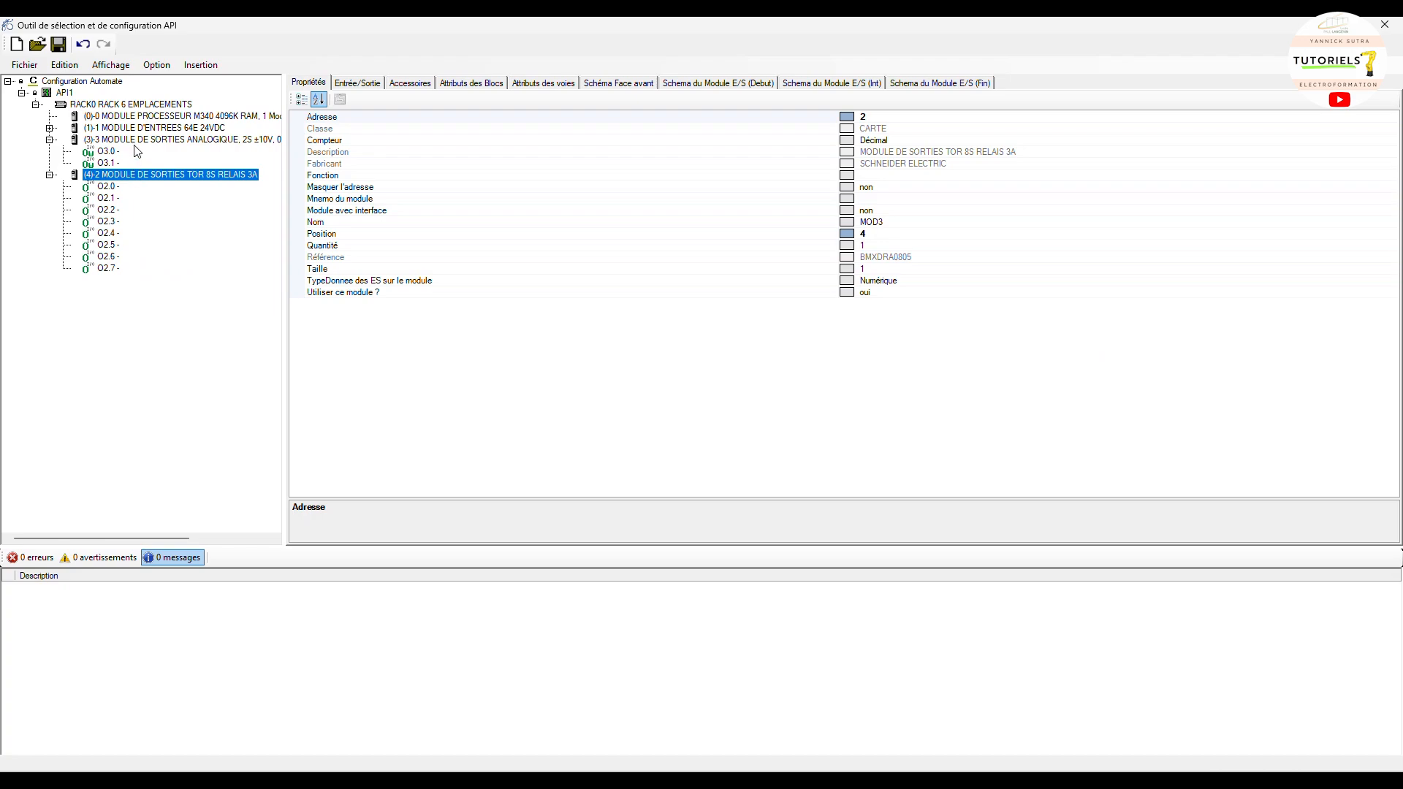
Set the position of the digital relay output module MOD3 in the rack to 2
left_click(137, 139)
left_click(135, 176)
left_click(875, 235)
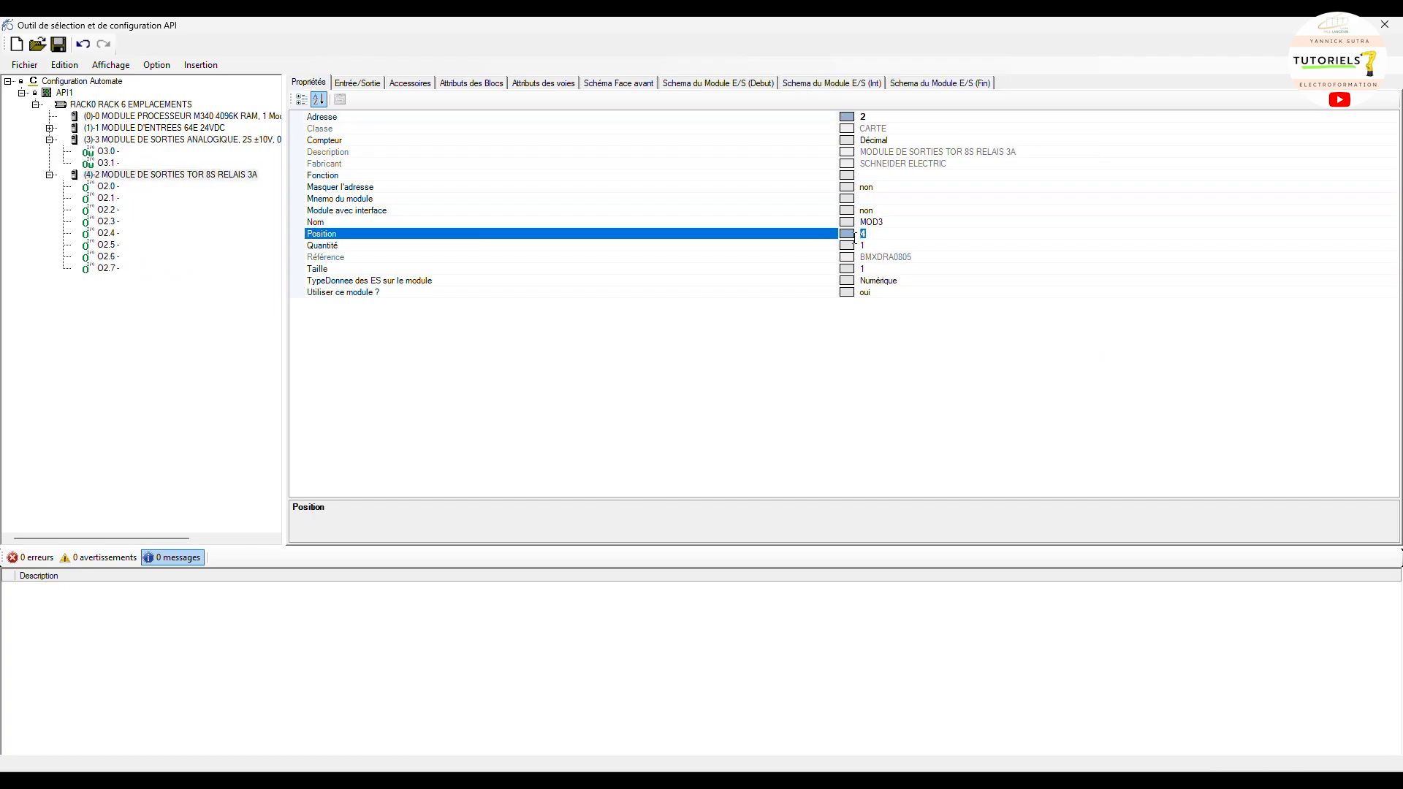
key("Return")
left_click(894, 222)
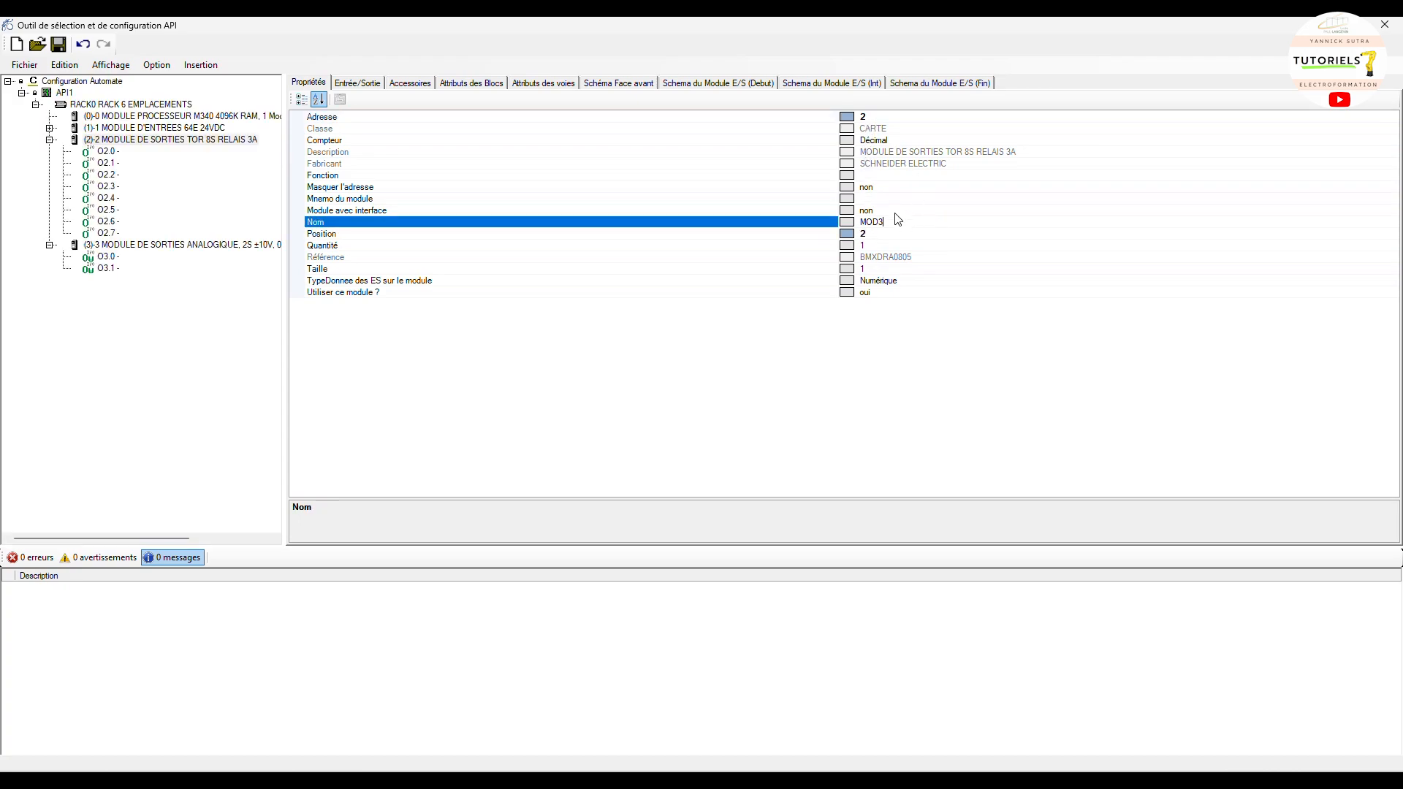
Examine the properties of channel O2.0 and the input/output list of the digital relay output module
left_click(108, 151)
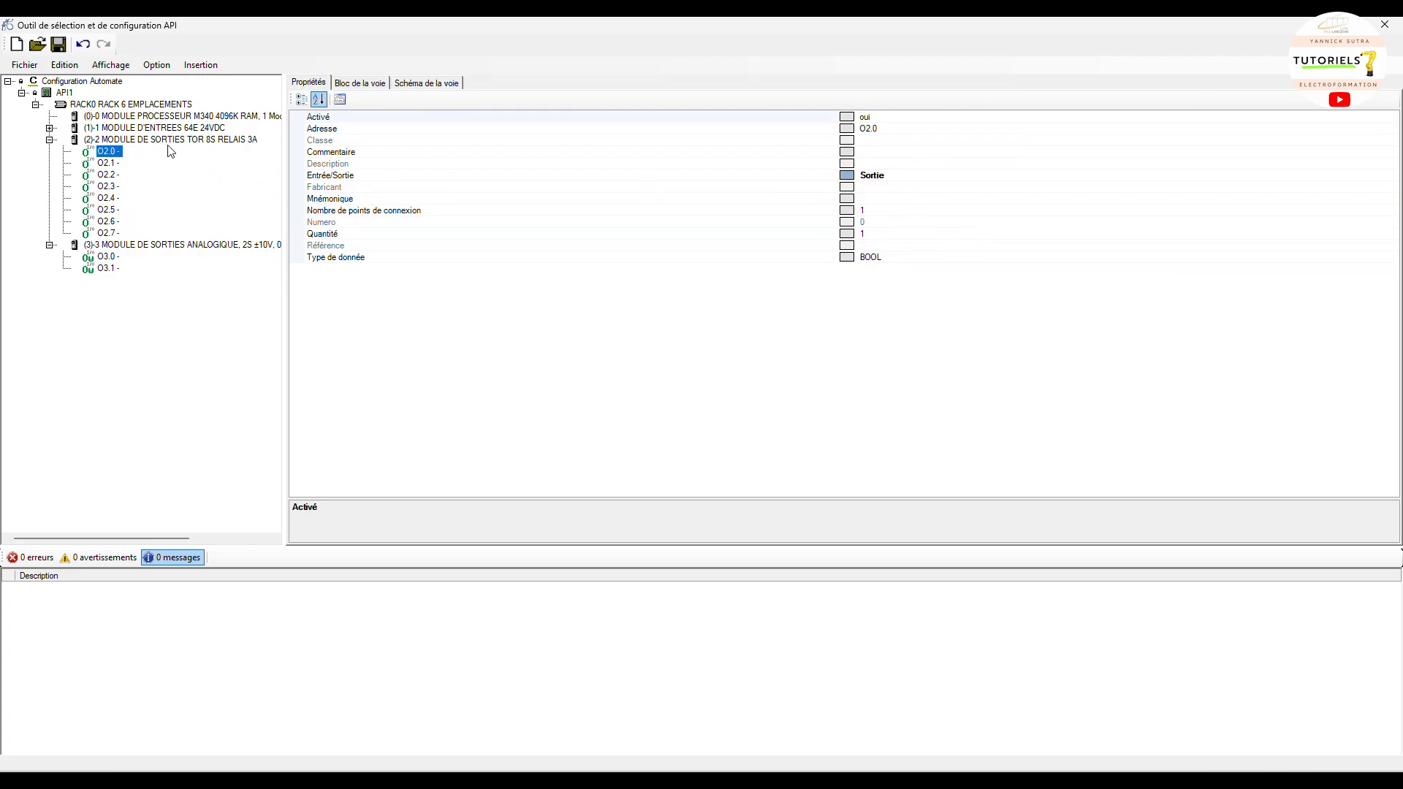
left_click(169, 141)
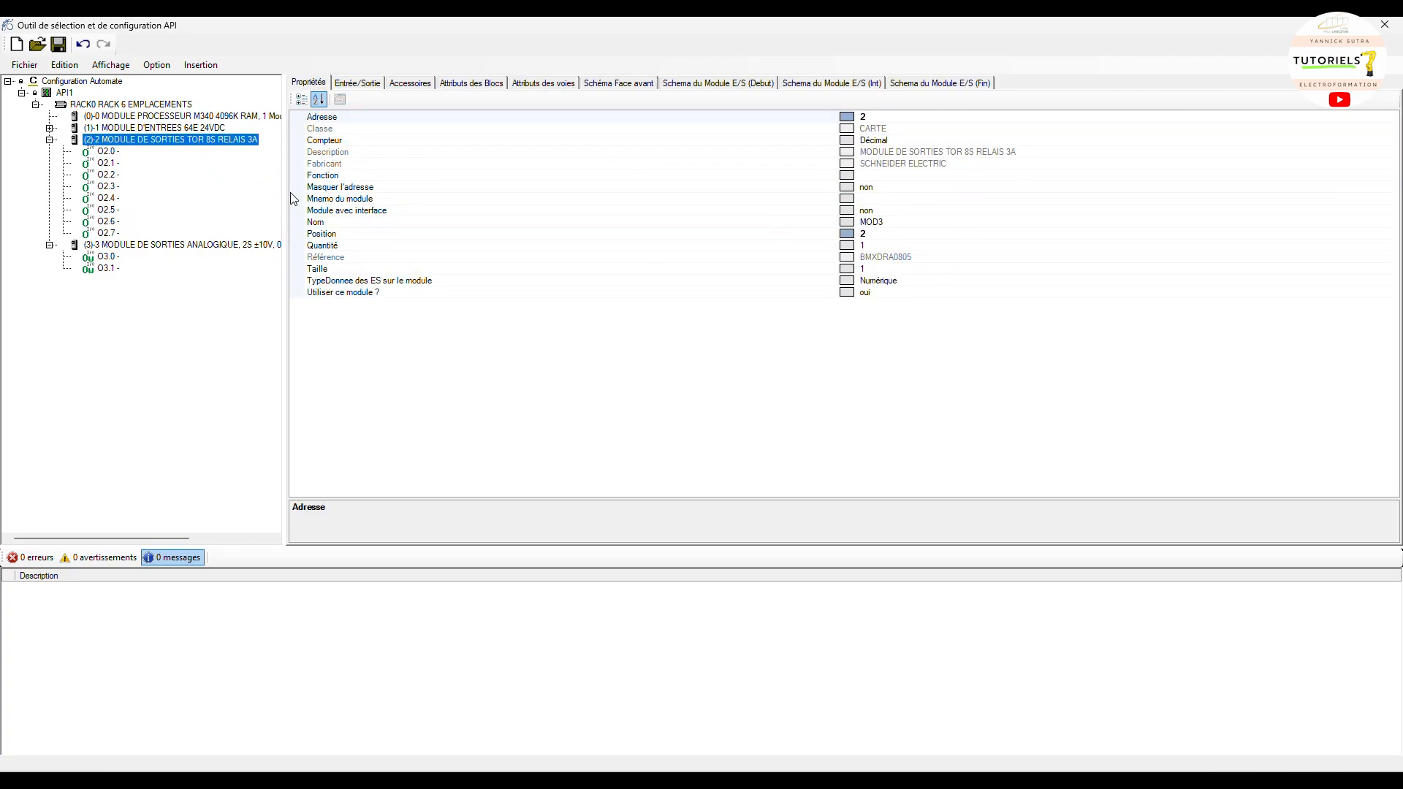
left_click(98, 154)
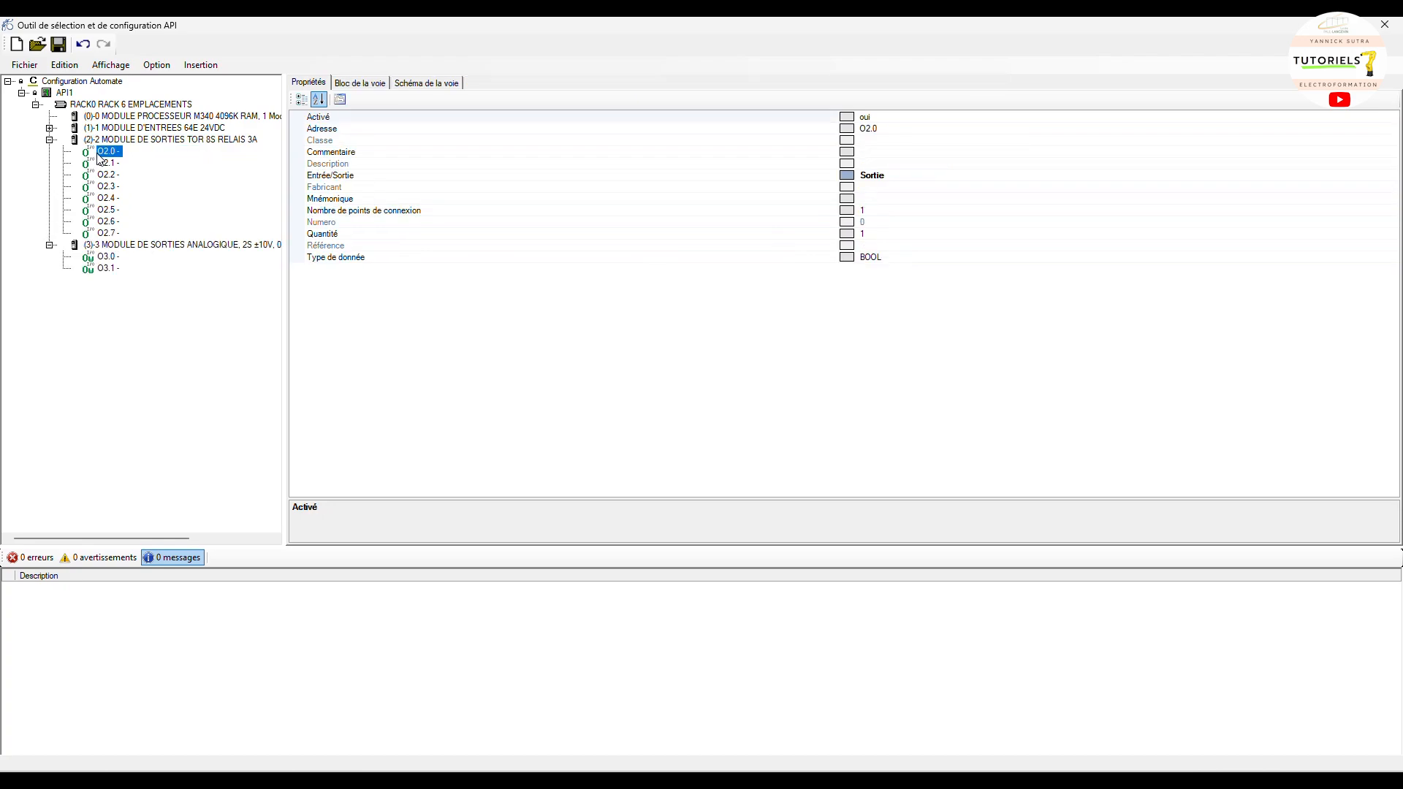
left_click(50, 129)
left_click(49, 82)
left_click(107, 140)
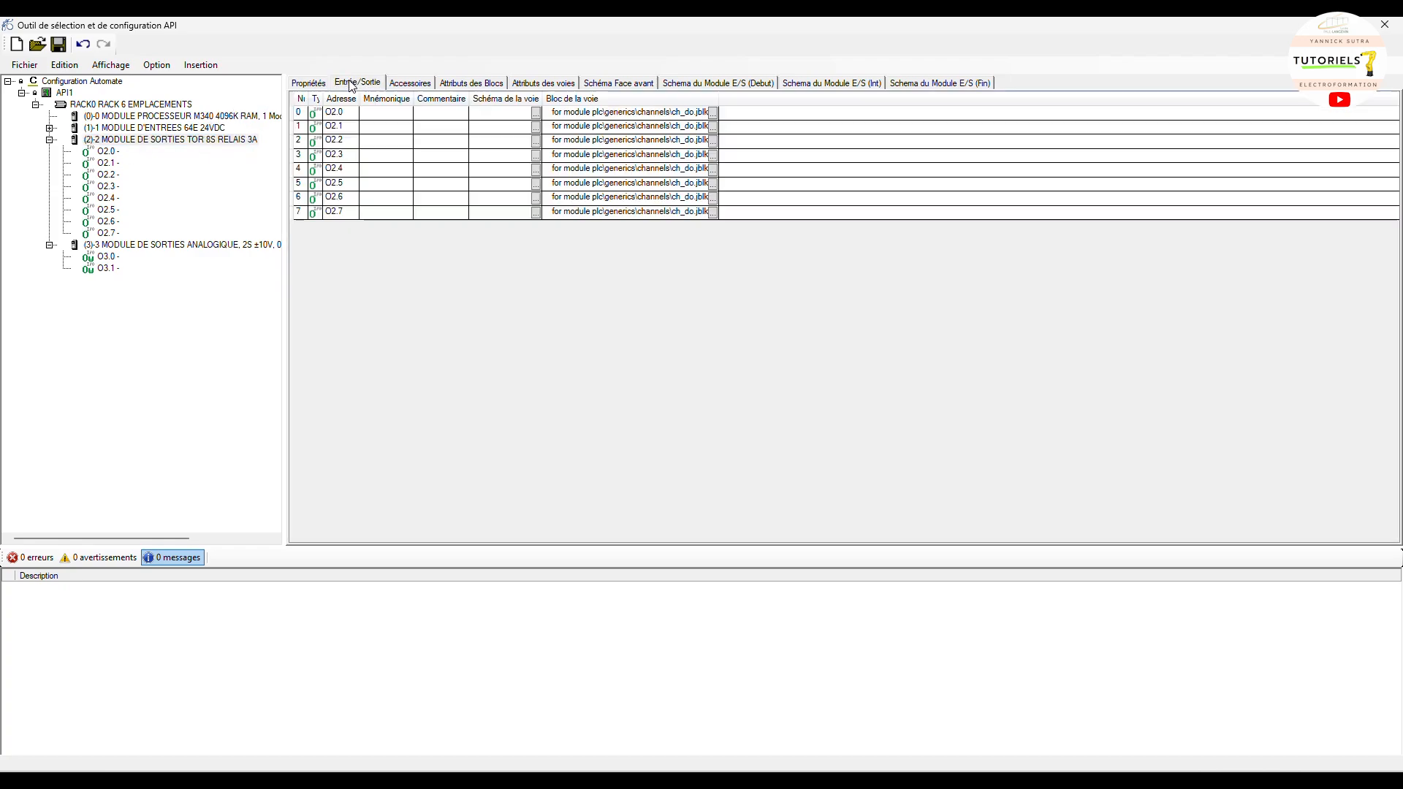
left_click(351, 82)
left_click(331, 111)
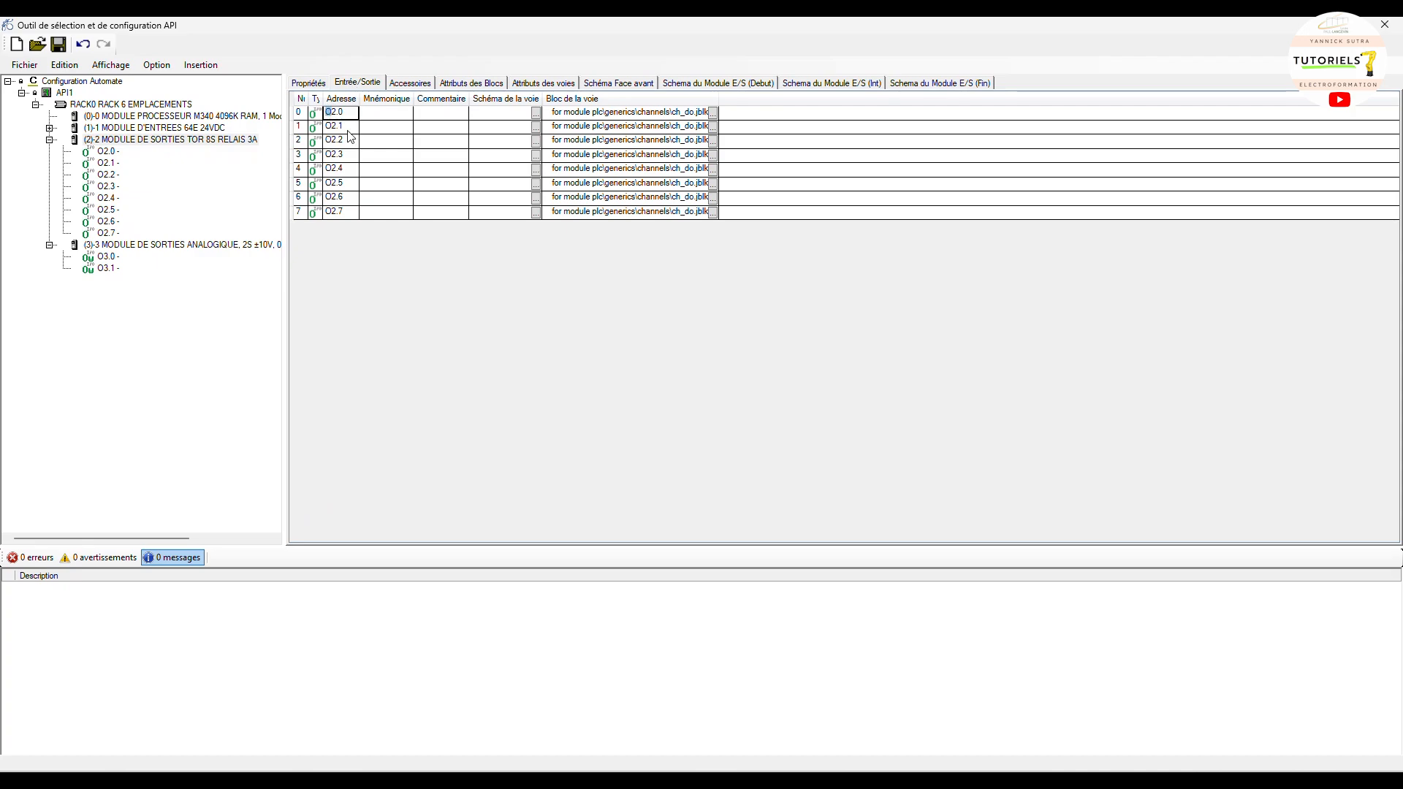
left_click(404, 144)
left_click(124, 141)
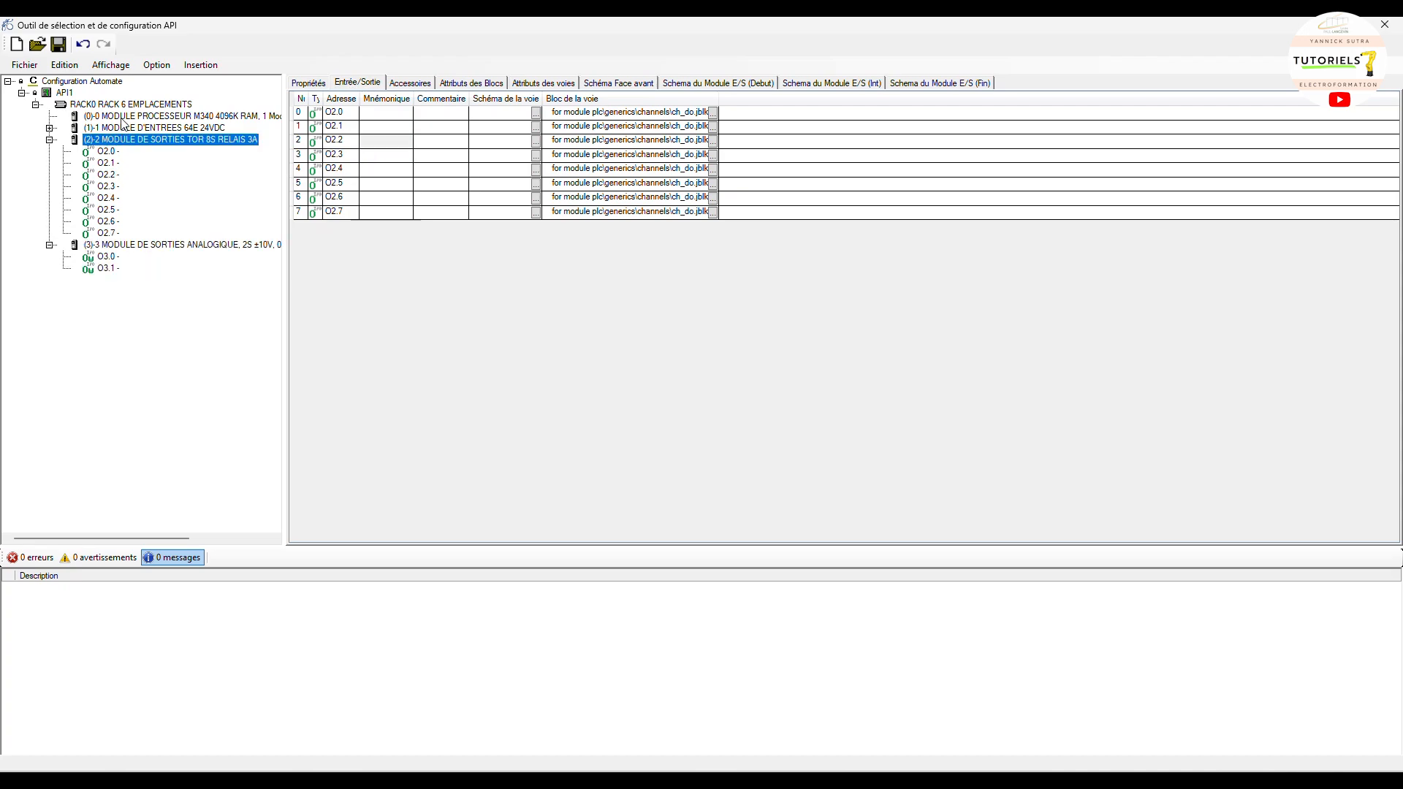
right_click(124, 107)
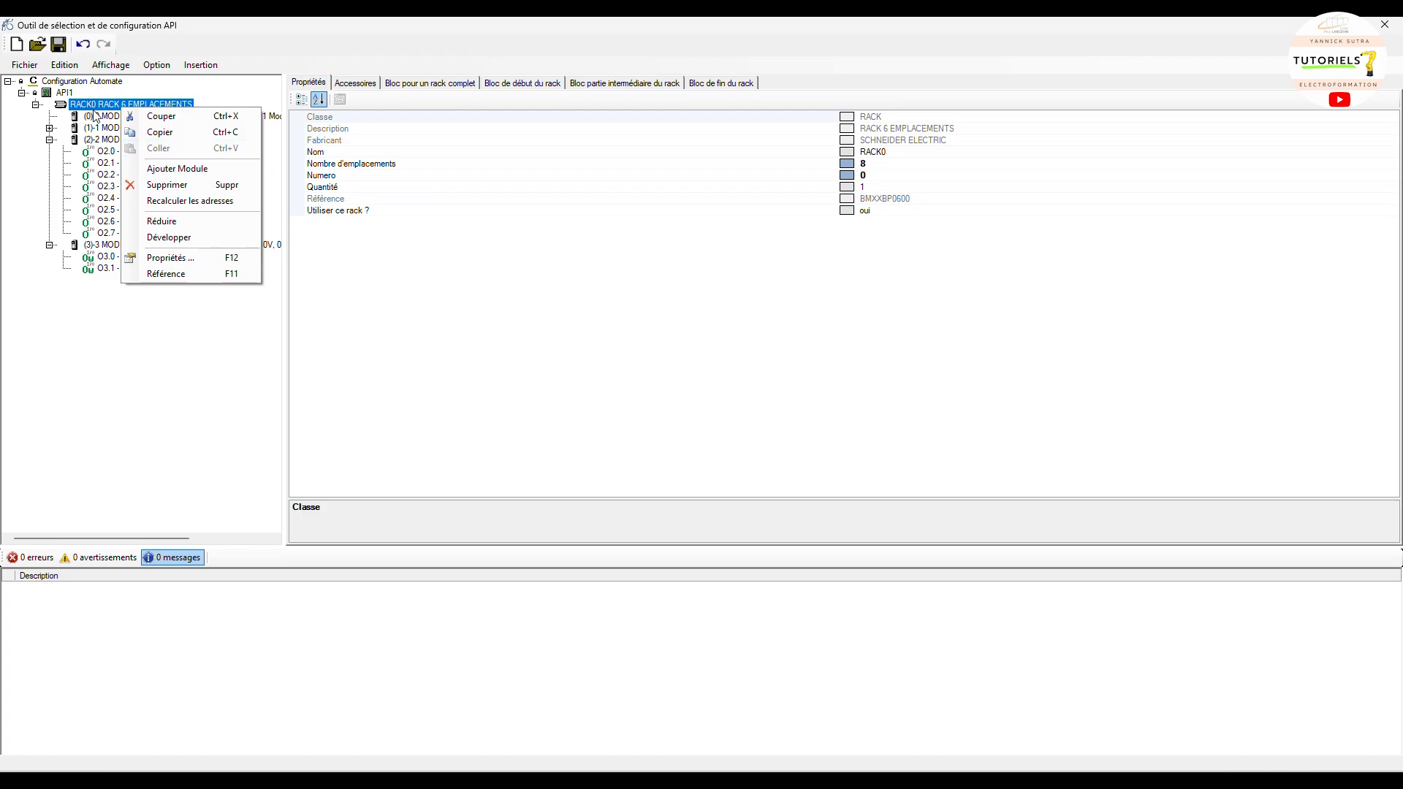
right_click(78, 95)
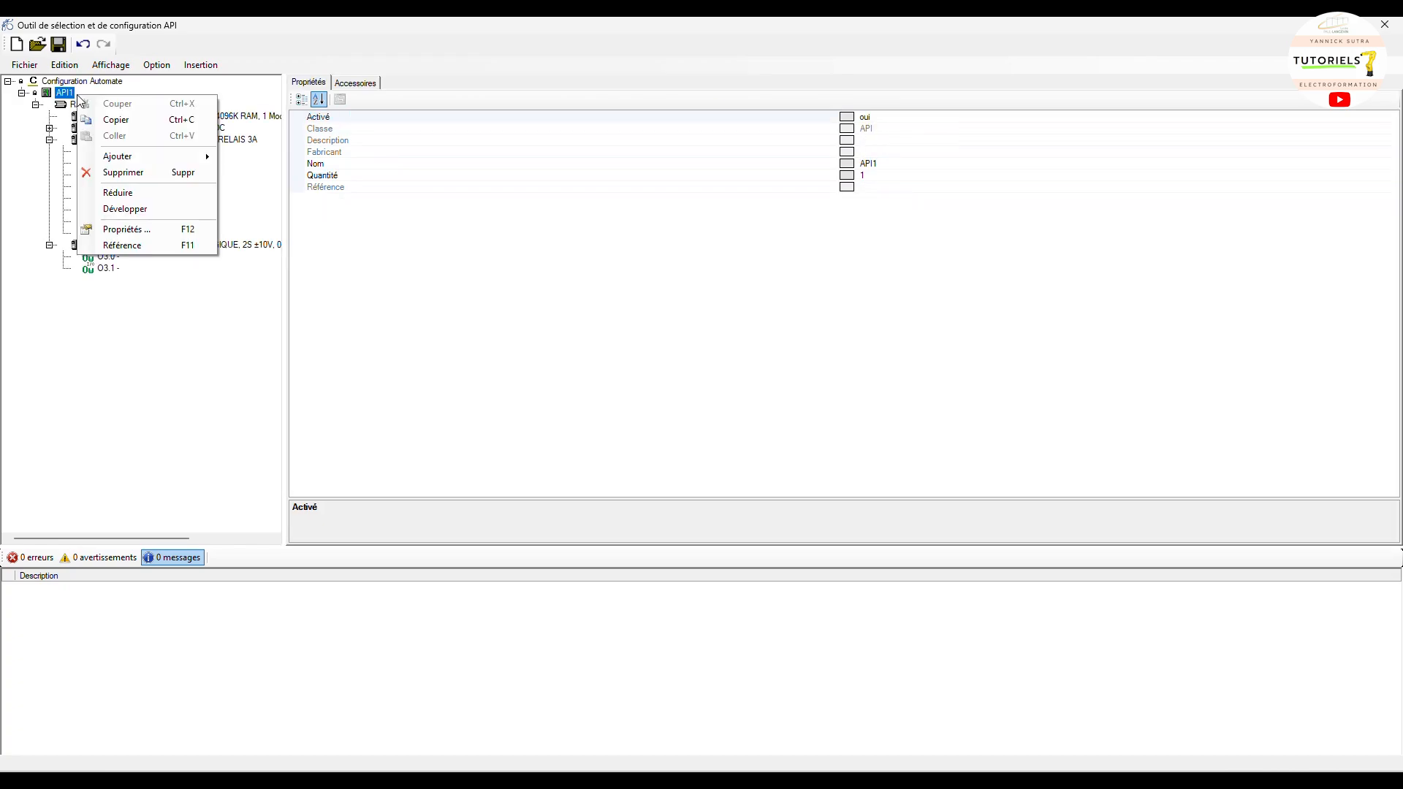
left_click(614, 212)
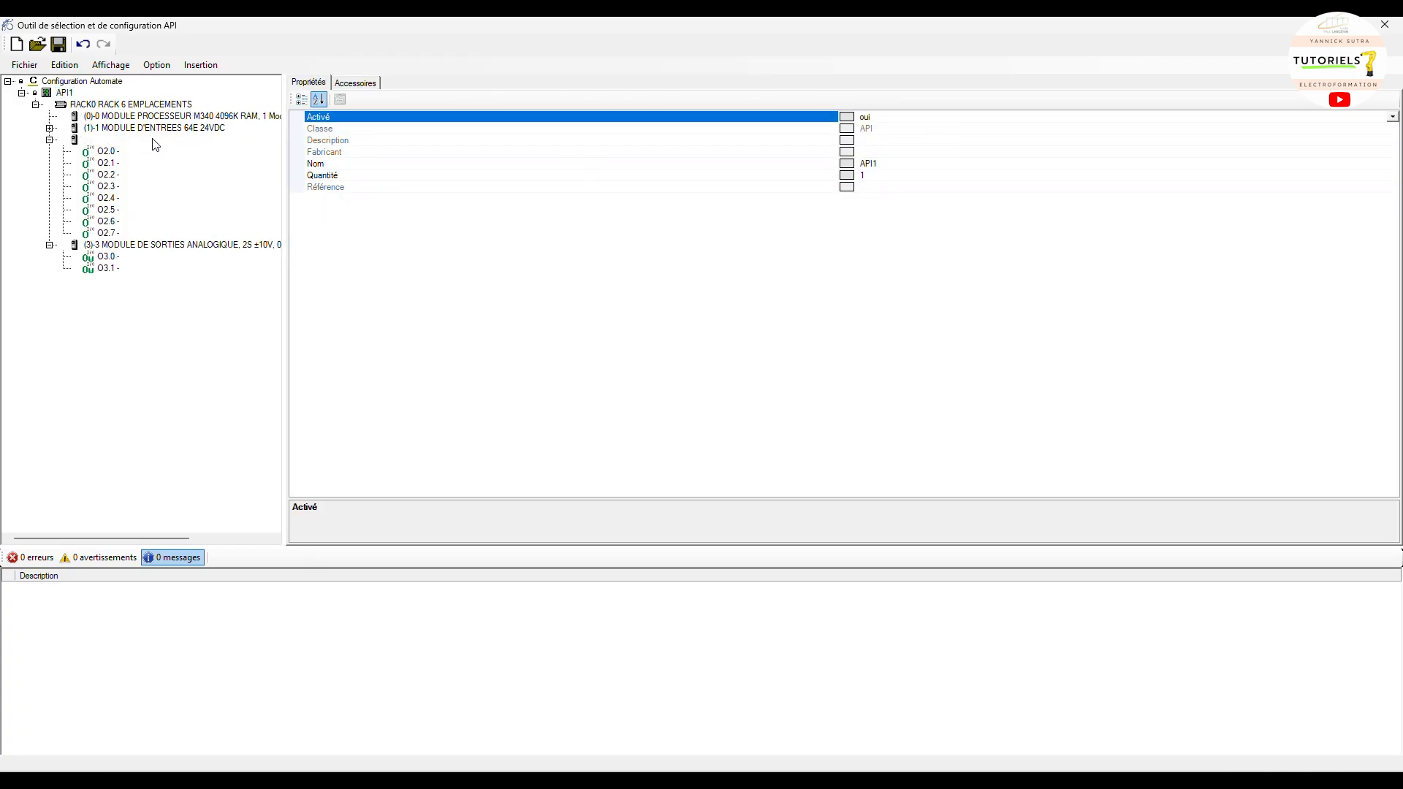
right_click(155, 140)
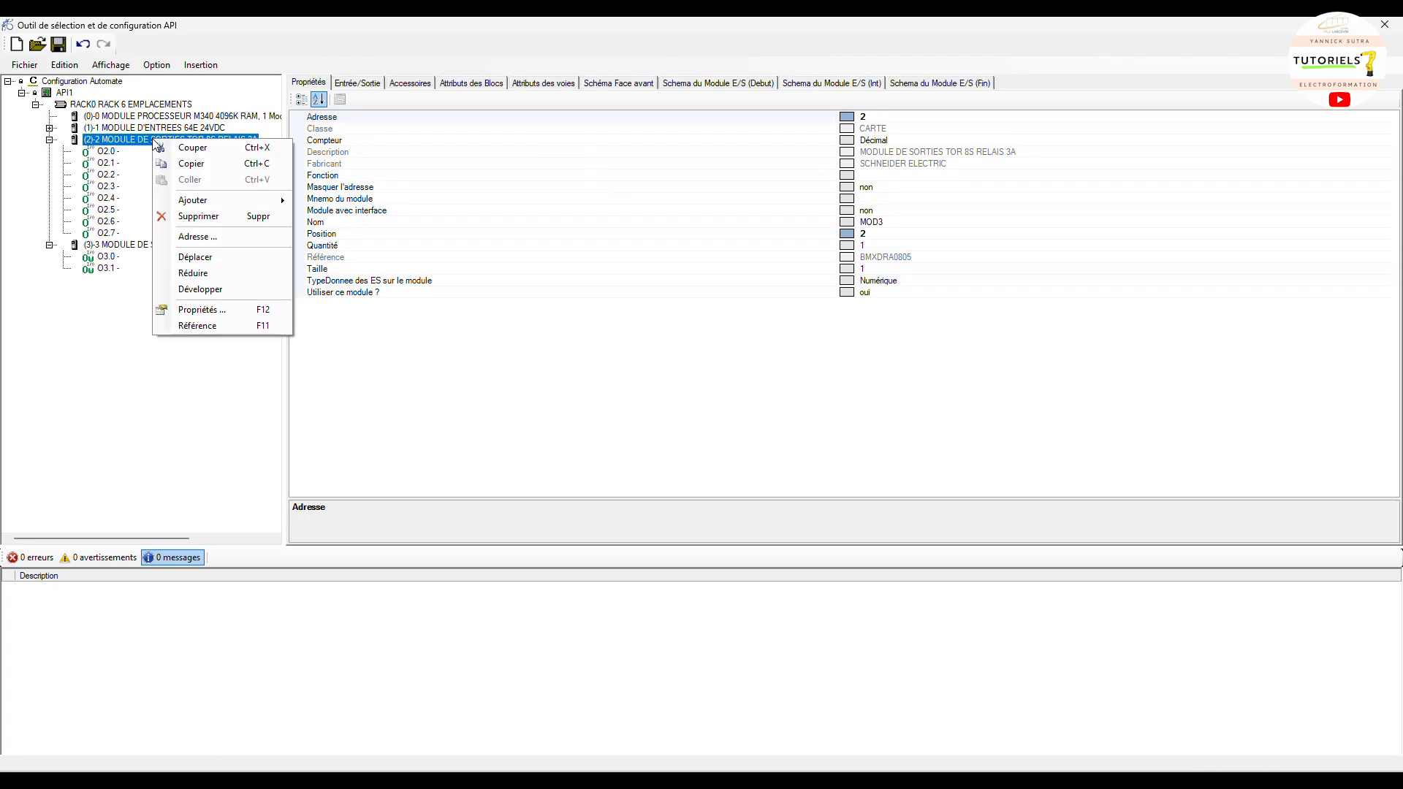
left_click(139, 115)
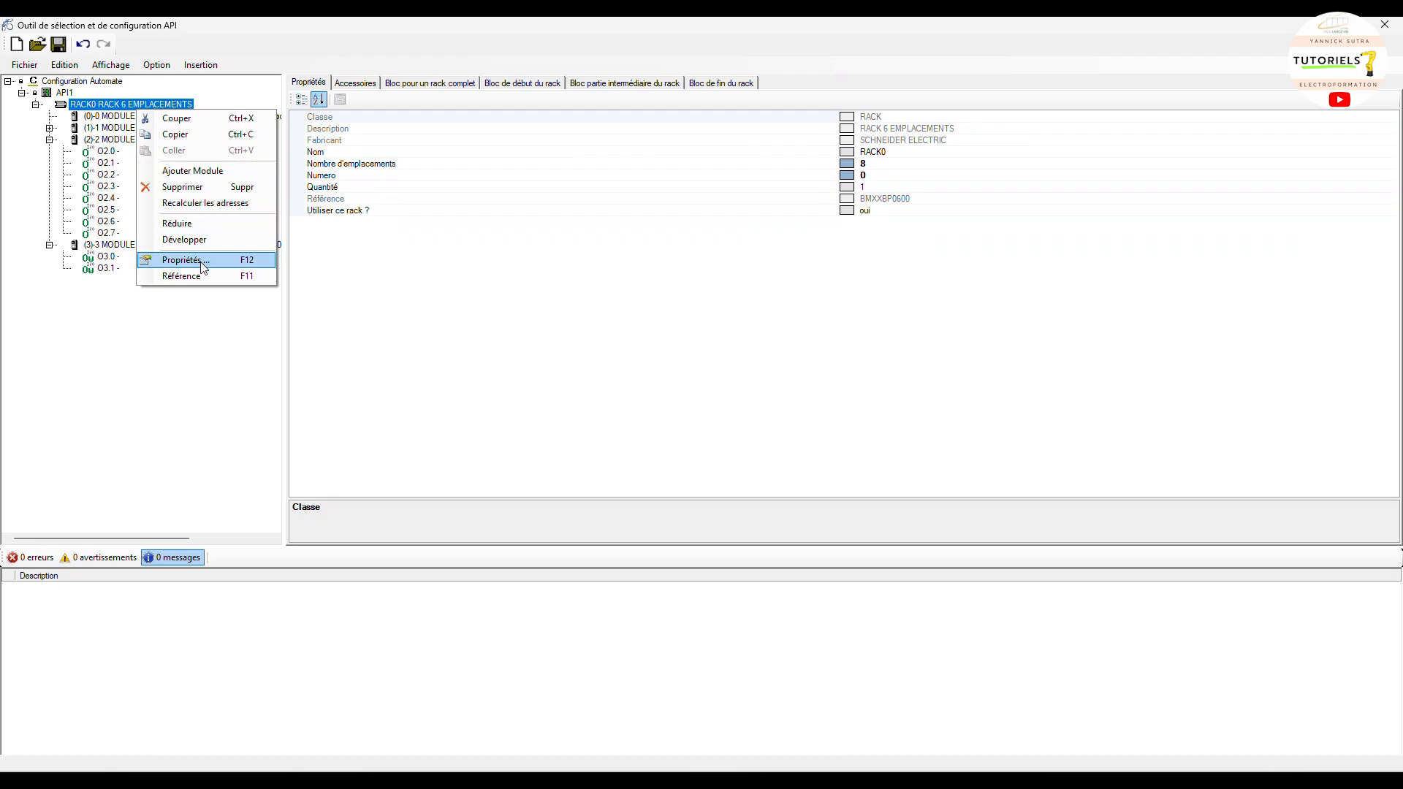
left_click(111, 144)
left_click(111, 145)
Open the address calculation of the digital relay output module and set the digital output prefix to Q[Emplacement]
right_click(111, 145)
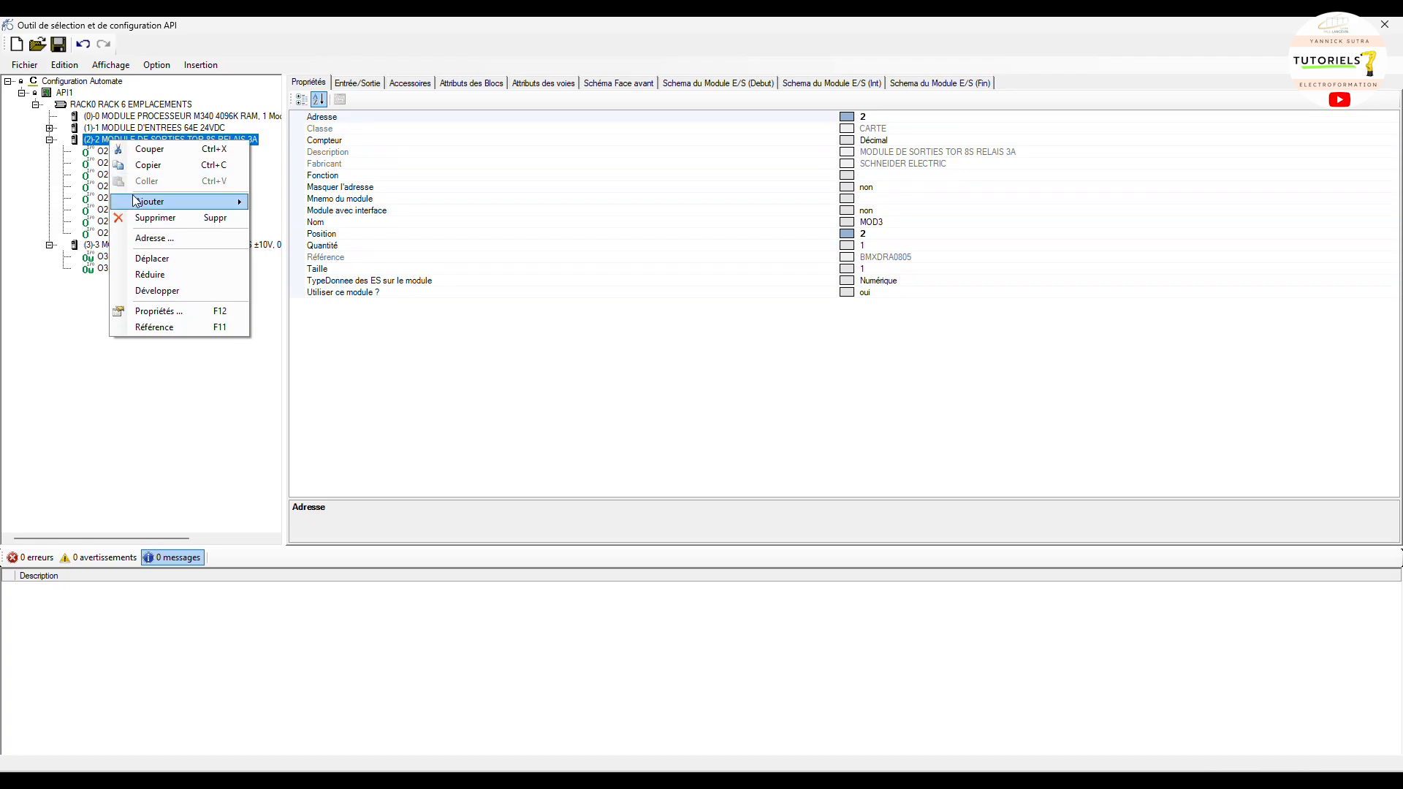
left_click(175, 239)
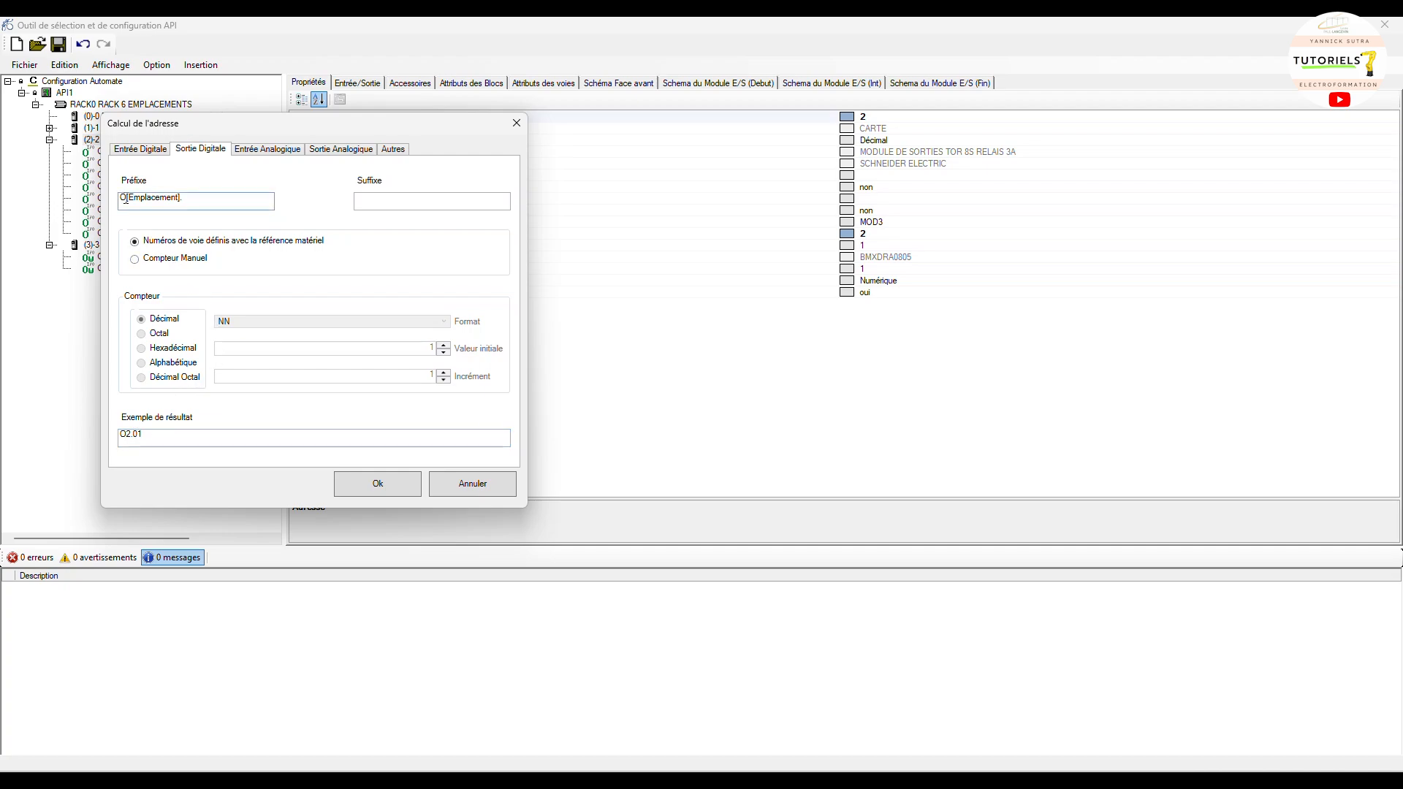
left_click(202, 199)
Set the analogue input address prefix to IW[Emplacement]
left_click(271, 150)
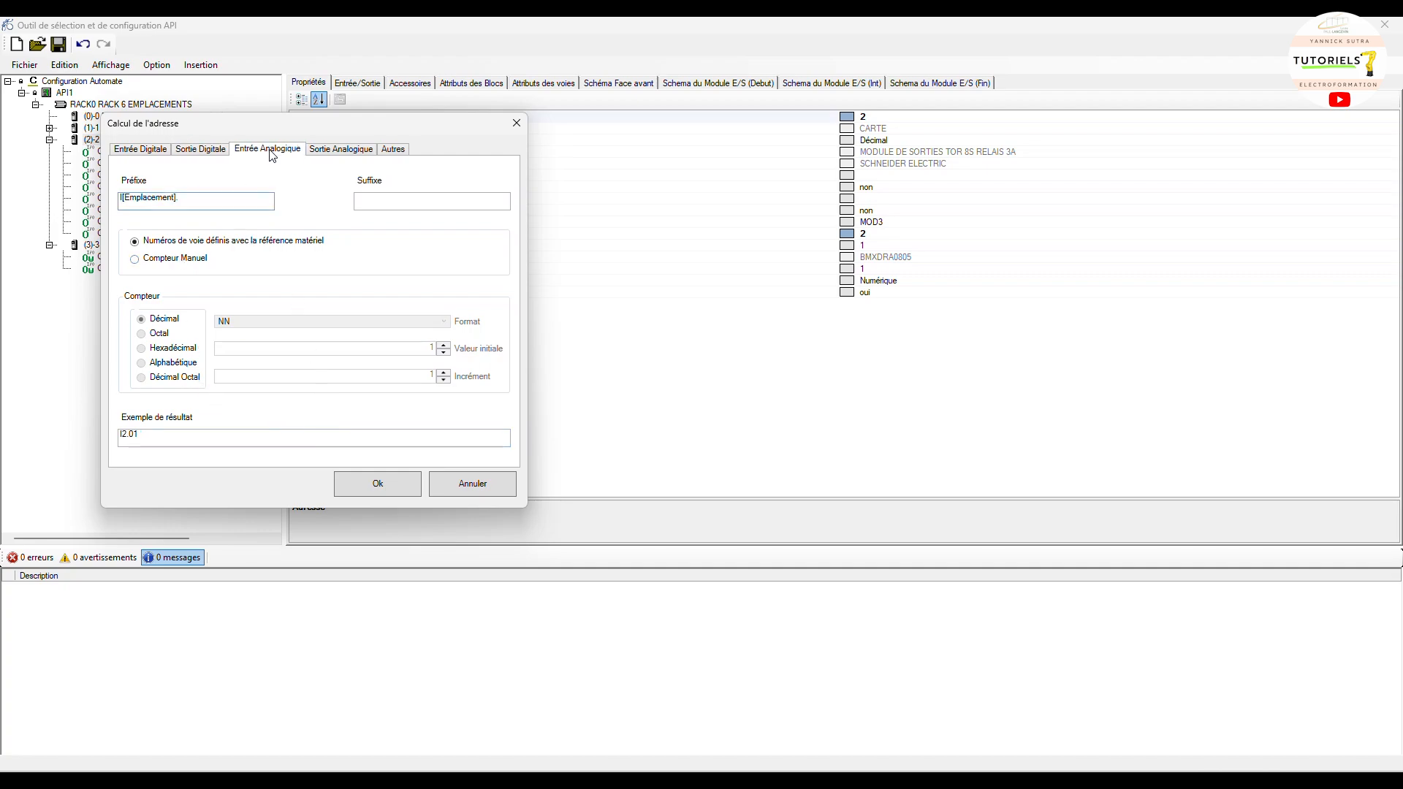
left_click(126, 196)
type("IW")
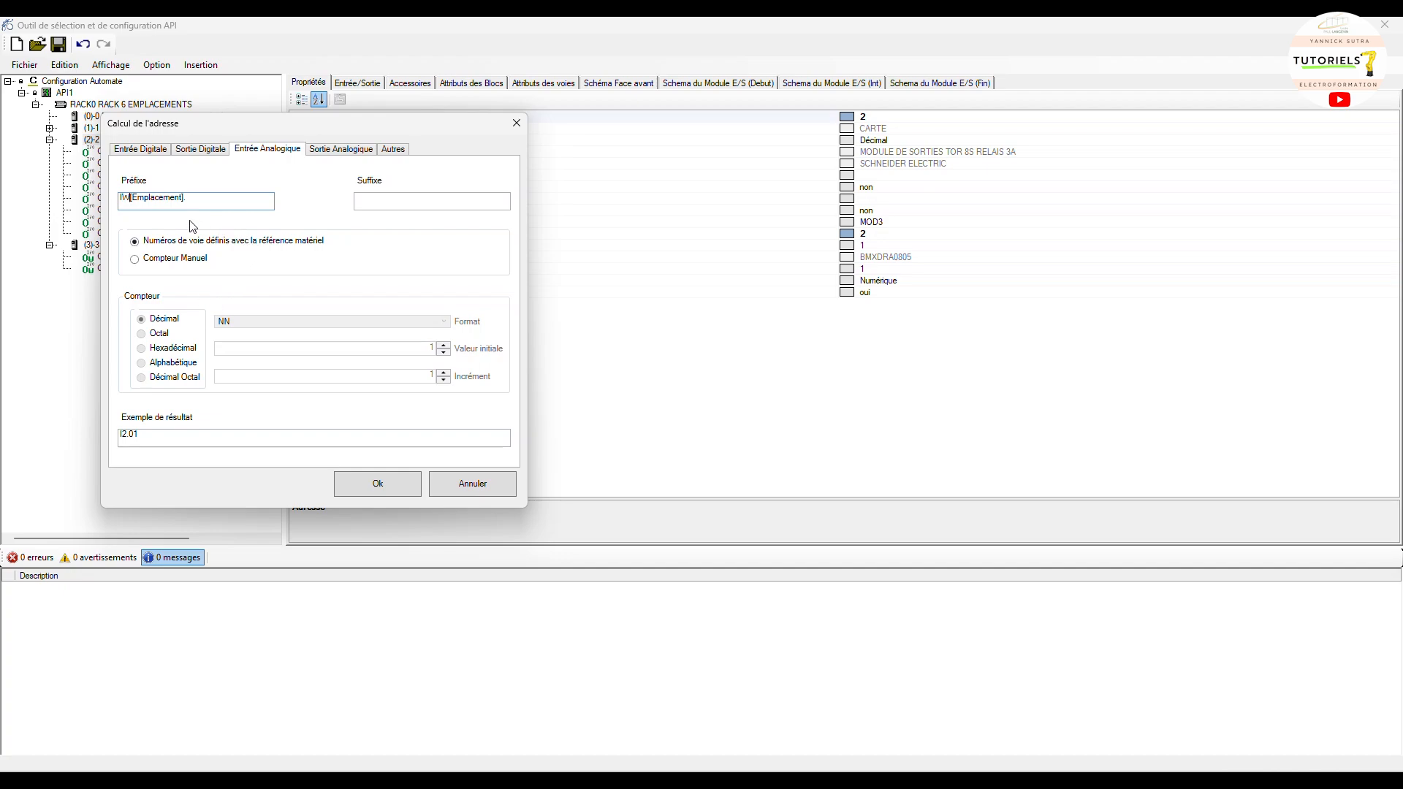
Set the analogue output address prefix to QW[Emplacement]. and apply the address calculation settings
left_click(311, 152)
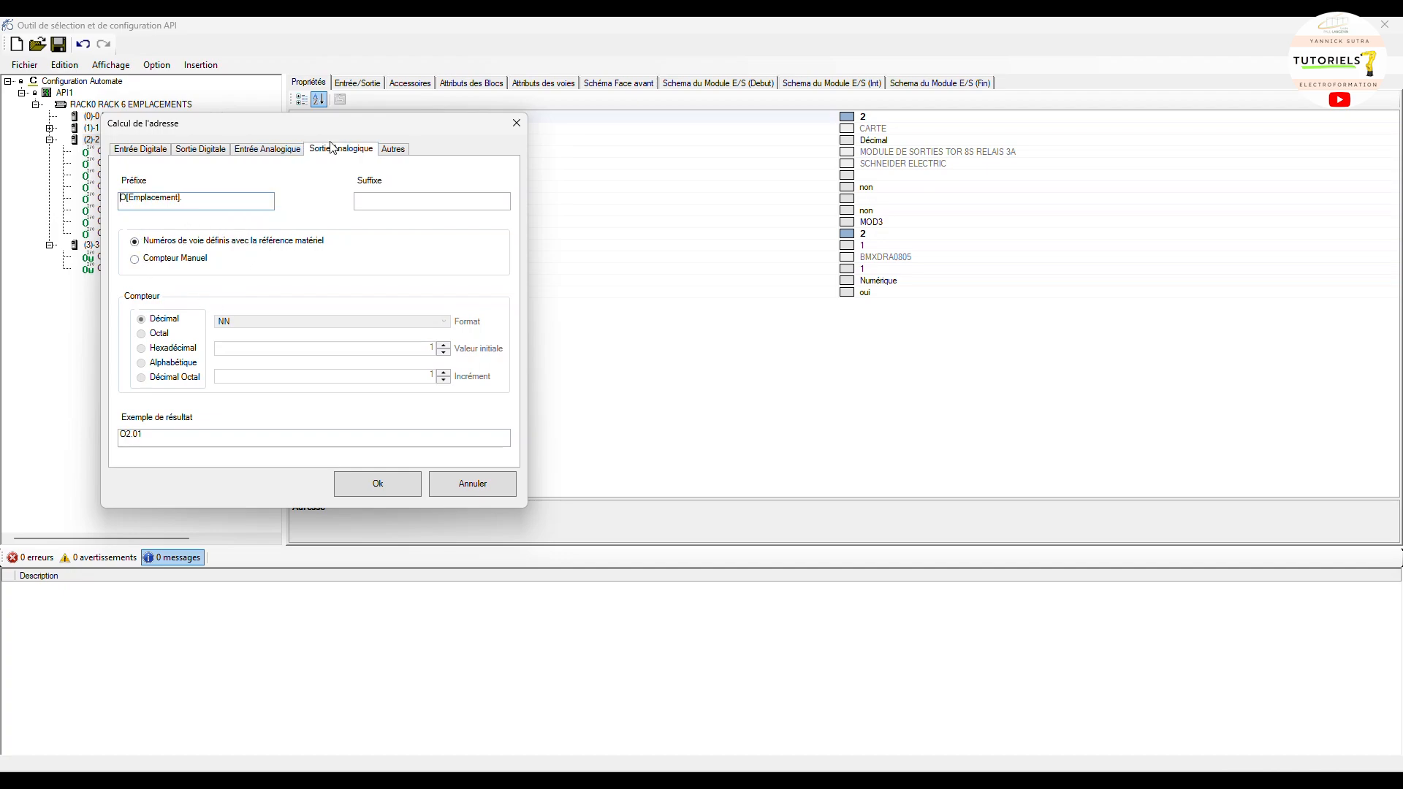
left_click(124, 199)
type("W")
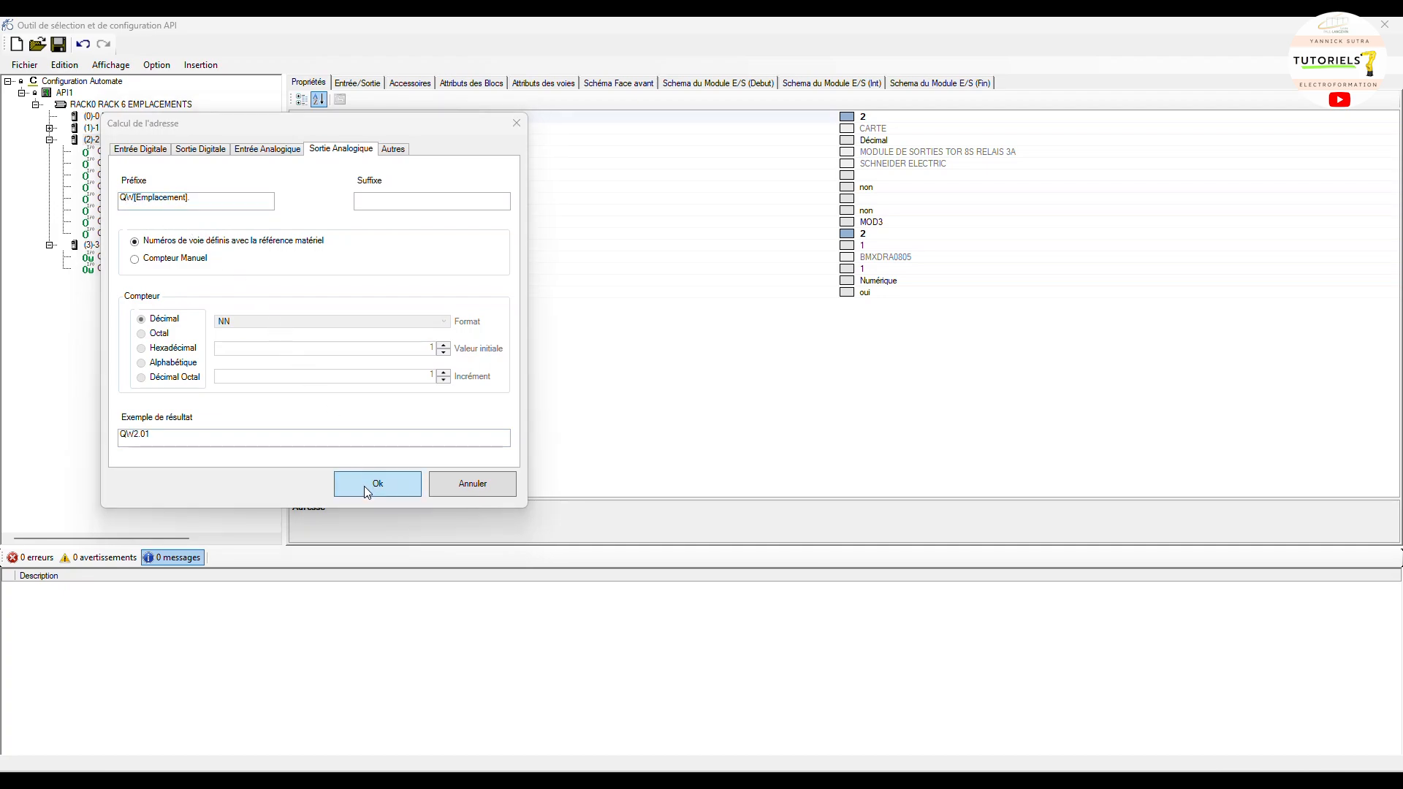
left_click(365, 487)
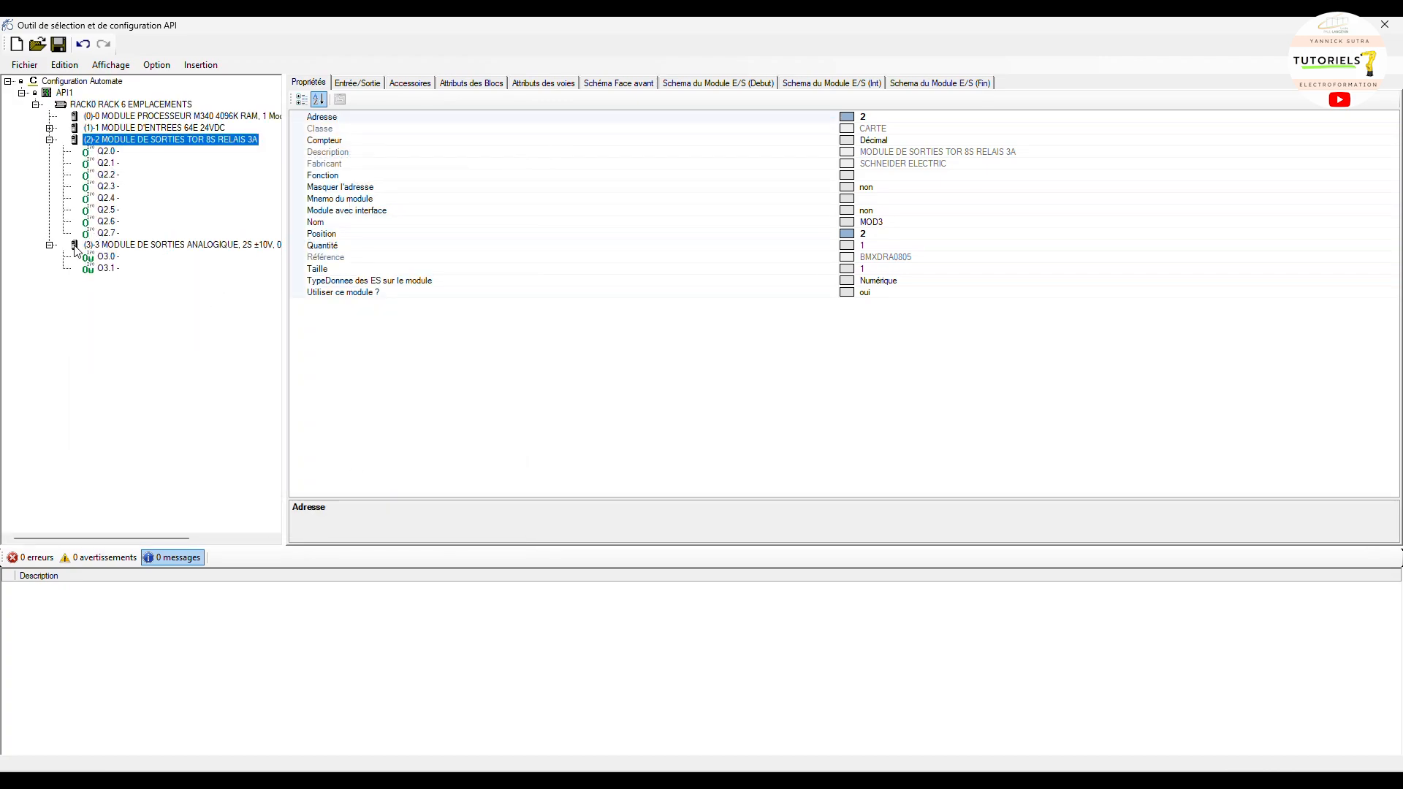
Examine the analogue output module's input/output list and the rack's properties, collapsing the relay output module's channels
left_click(110, 249)
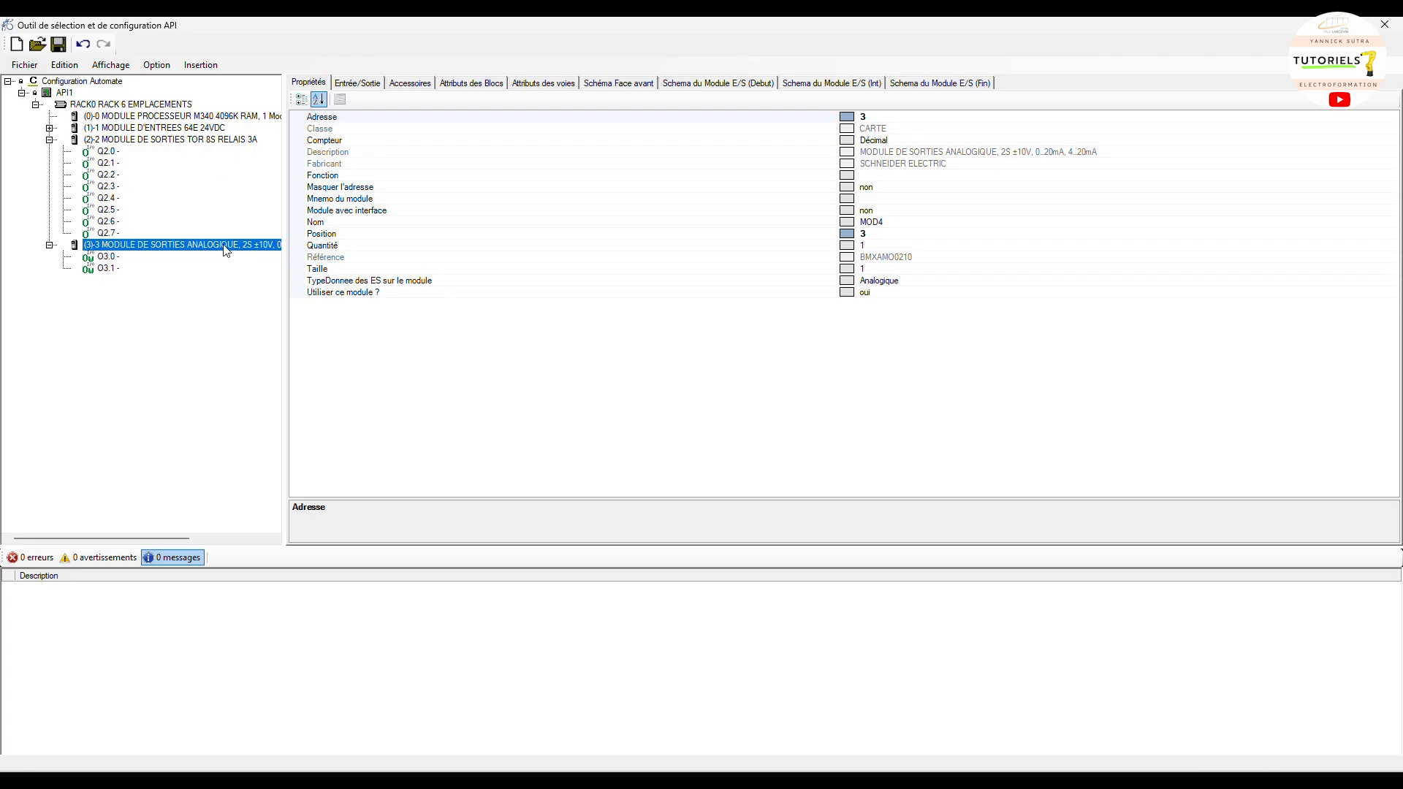
left_click(359, 86)
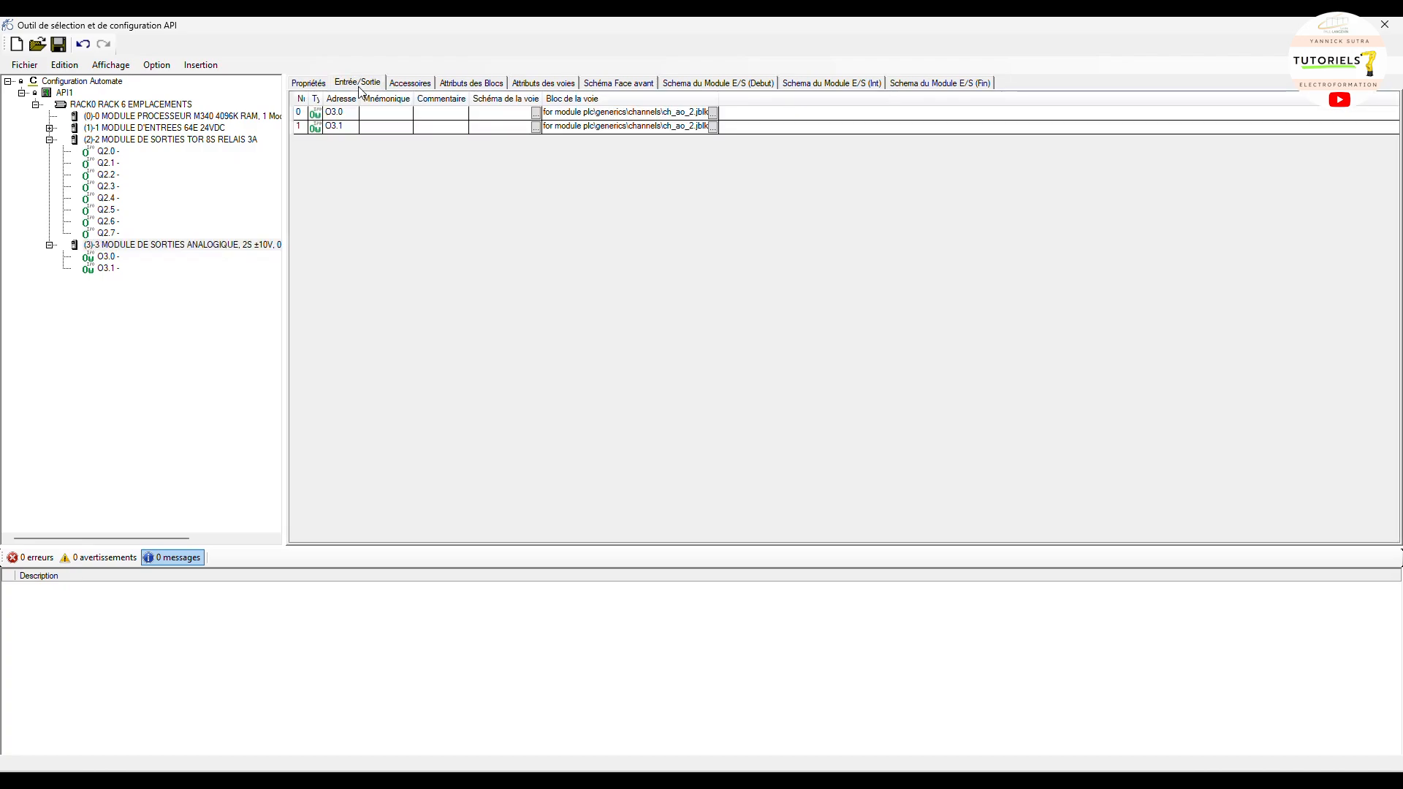
left_click(328, 115)
left_click(50, 139)
left_click(73, 139)
left_click(108, 117)
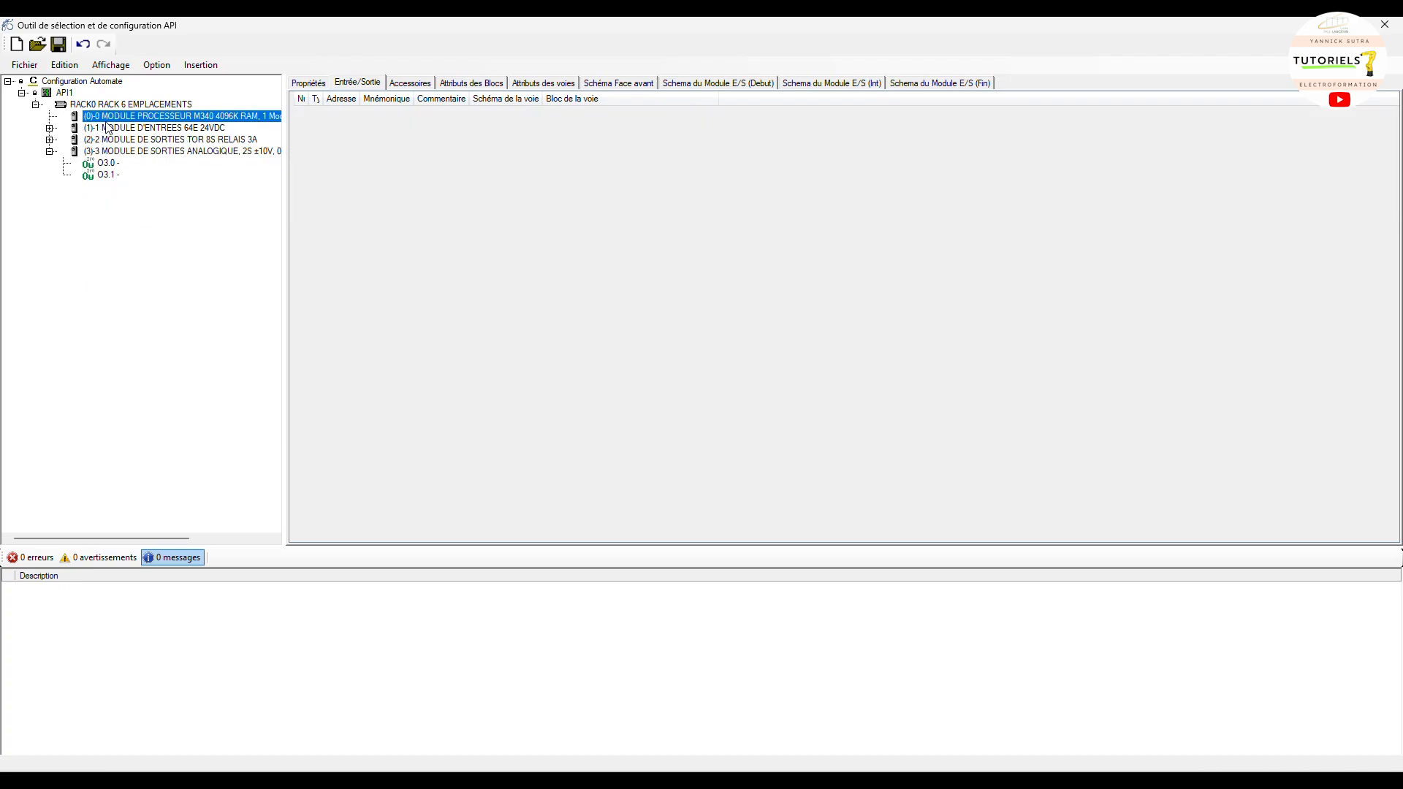
left_click(109, 105)
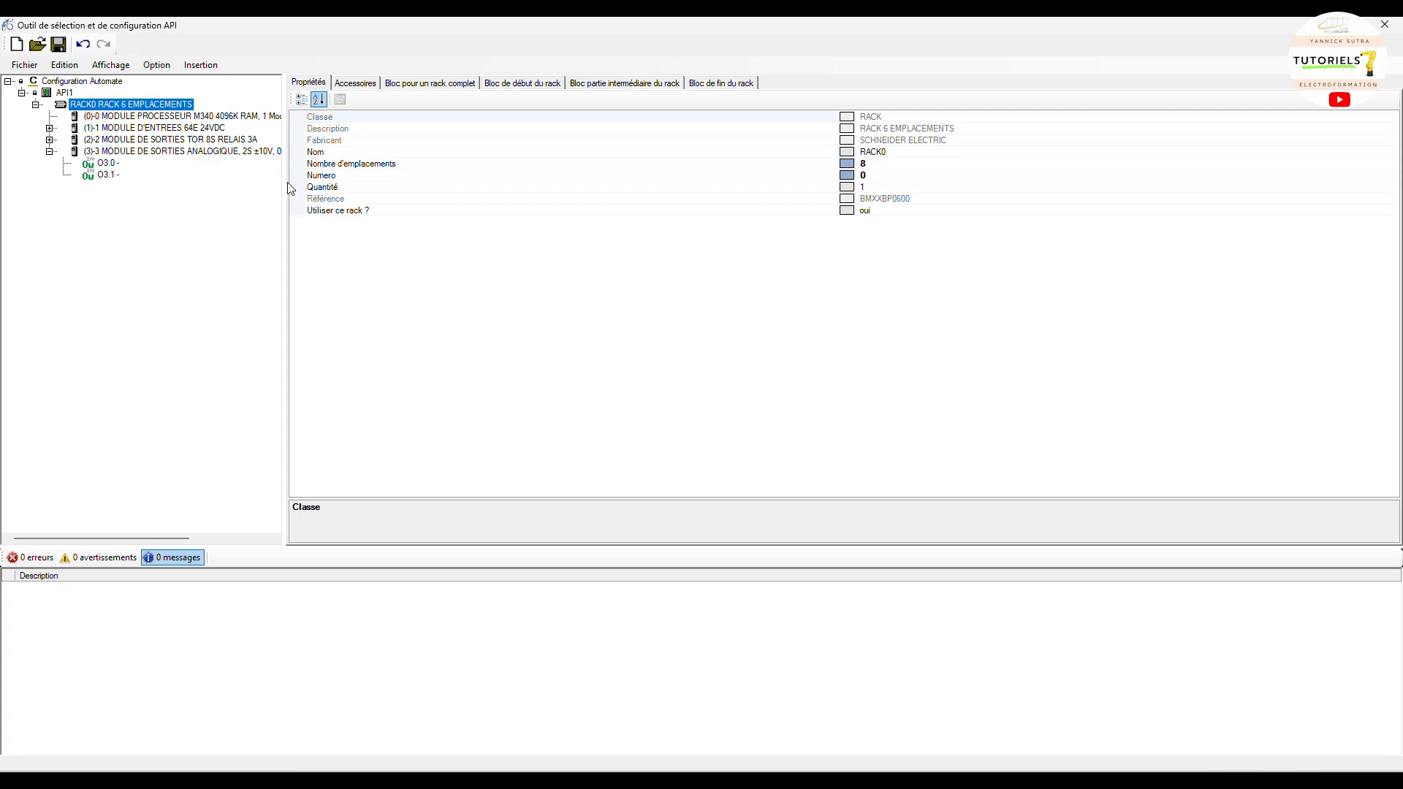
Switch the PLC generation mode to Génération Slf
left_click(154, 69)
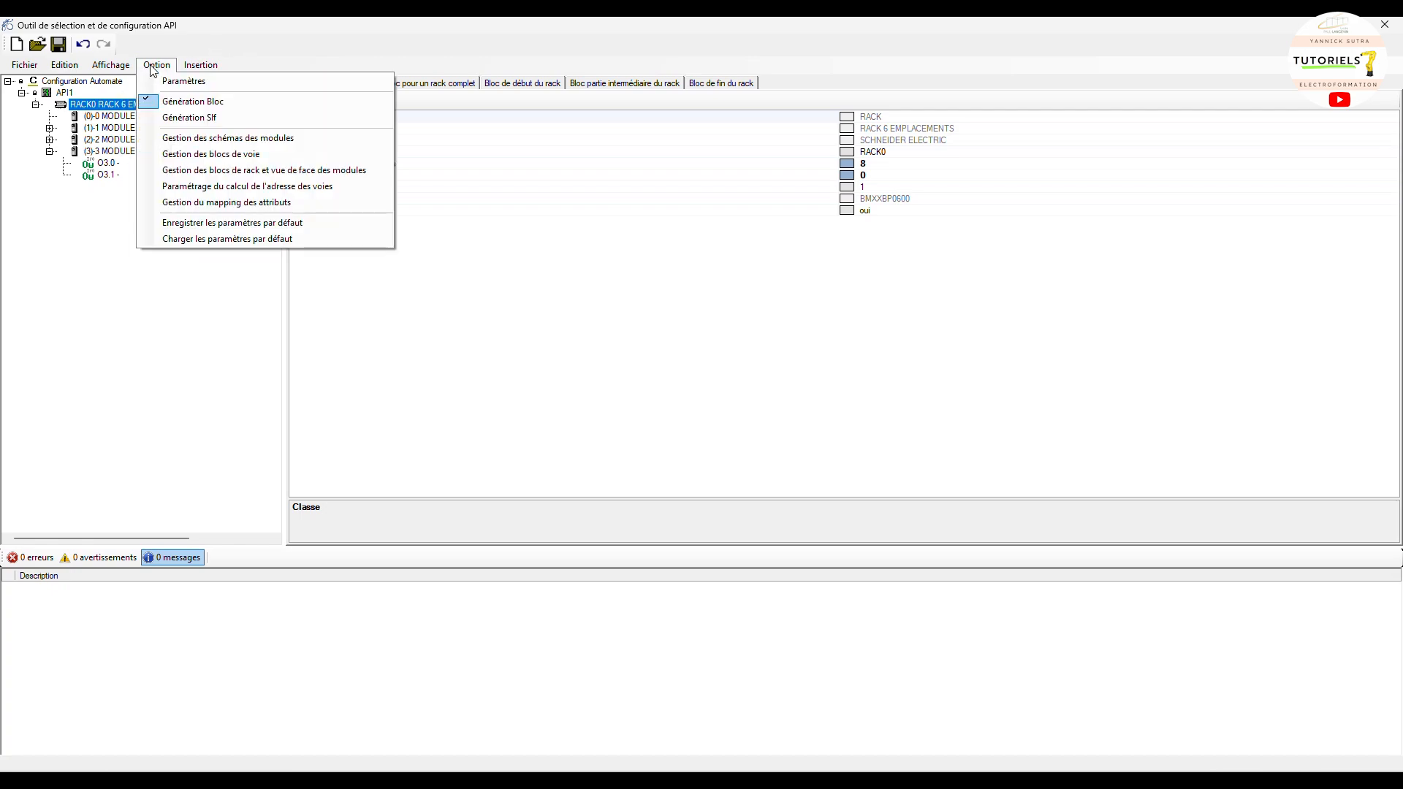
left_click(169, 119)
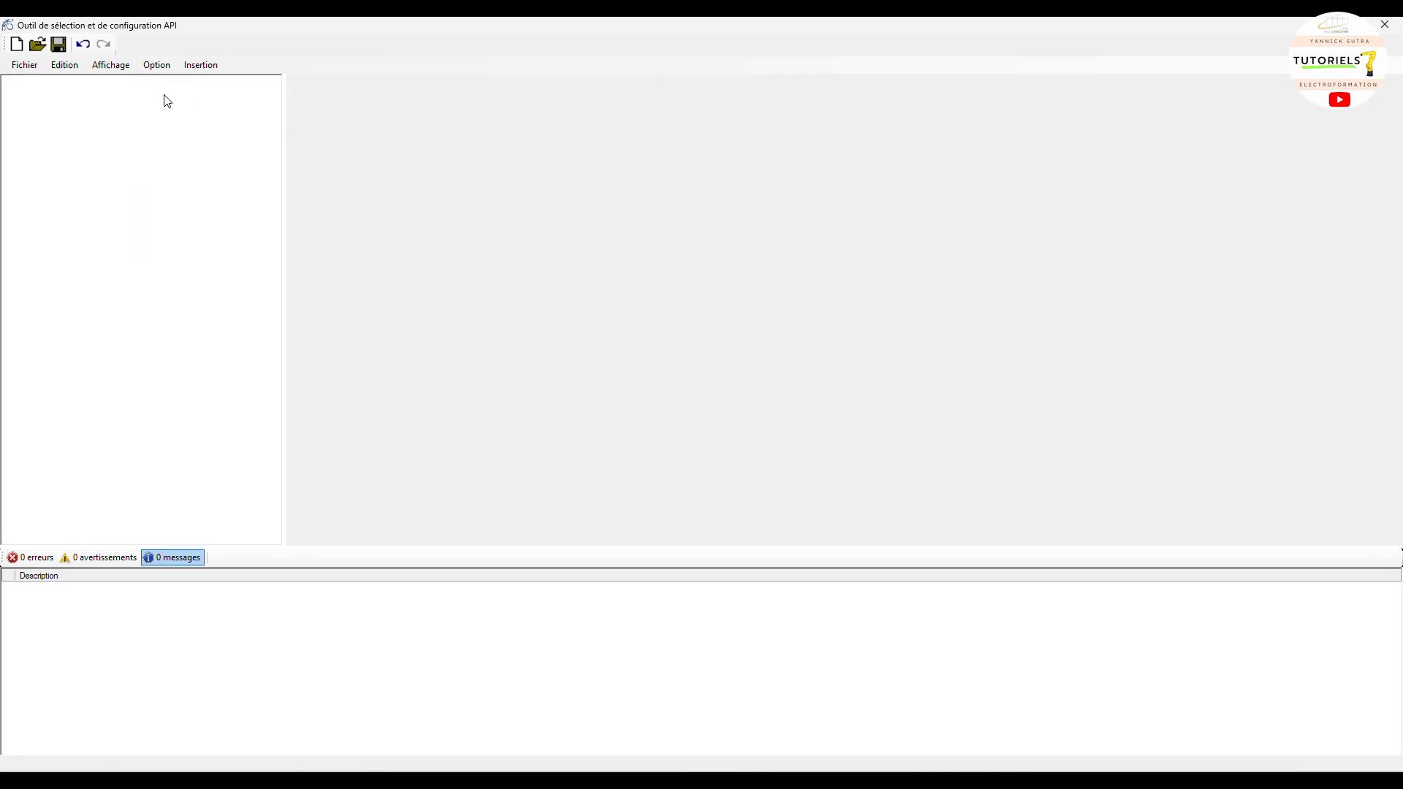
left_click(157, 65)
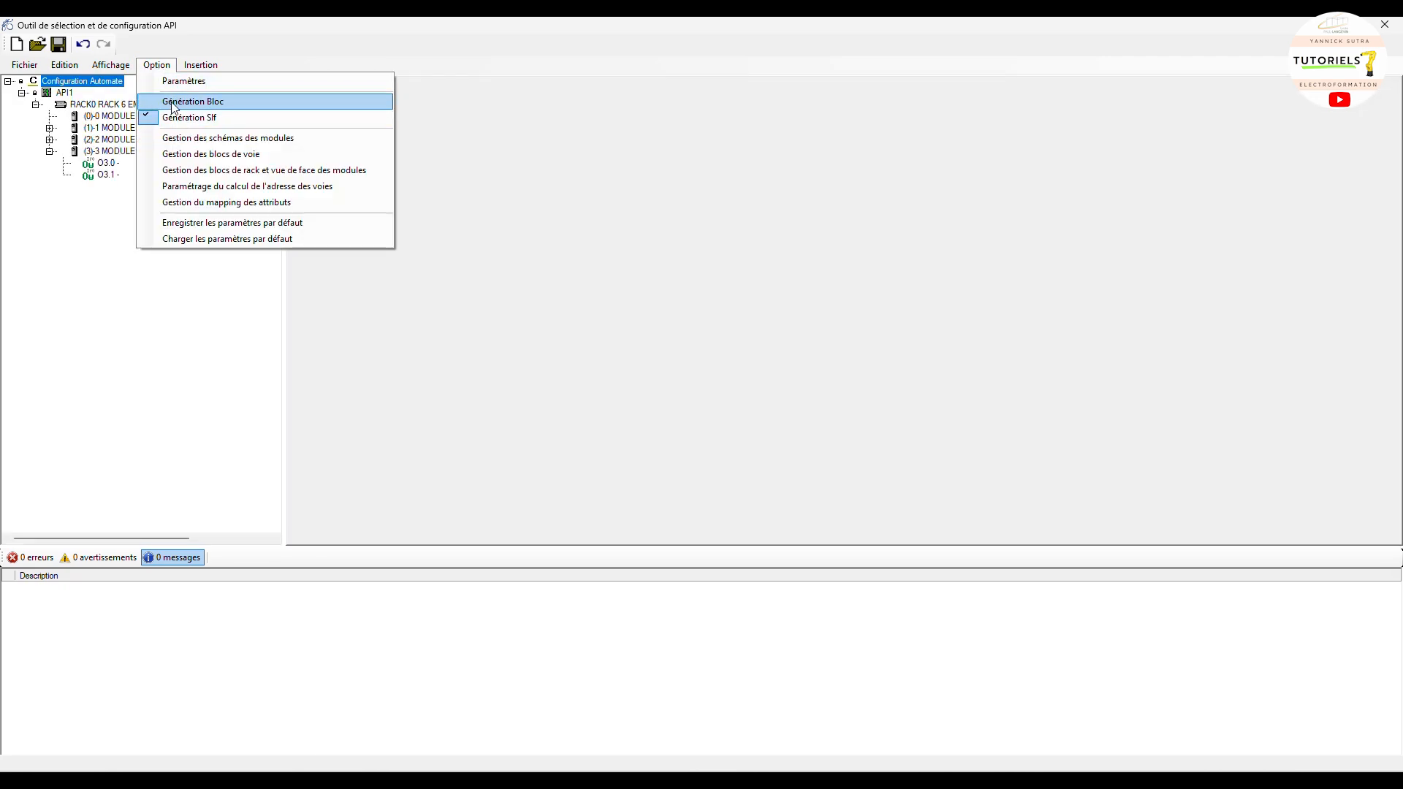
left_click(70, 81)
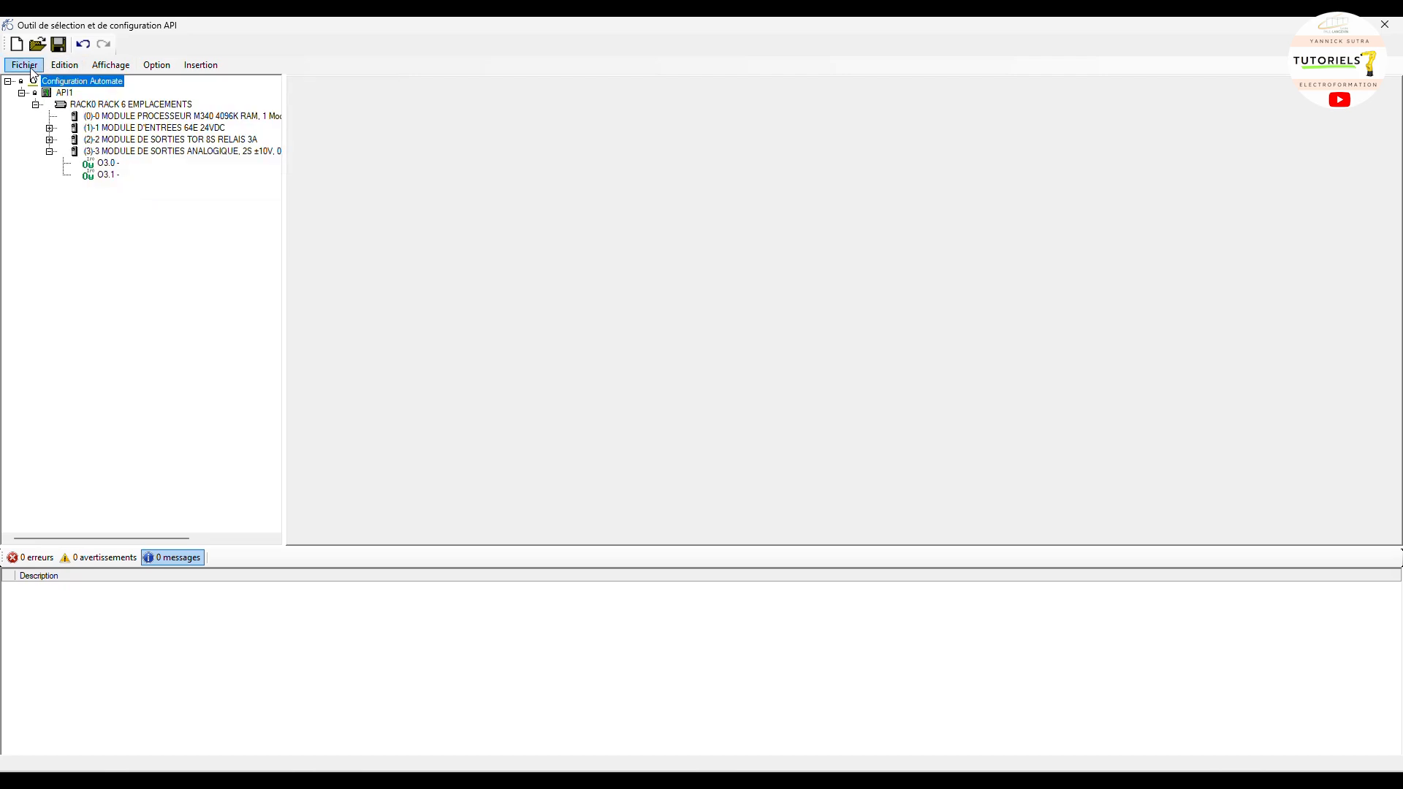
Generate the PLC folios with SCHEMA as the destination group
left_click(30, 68)
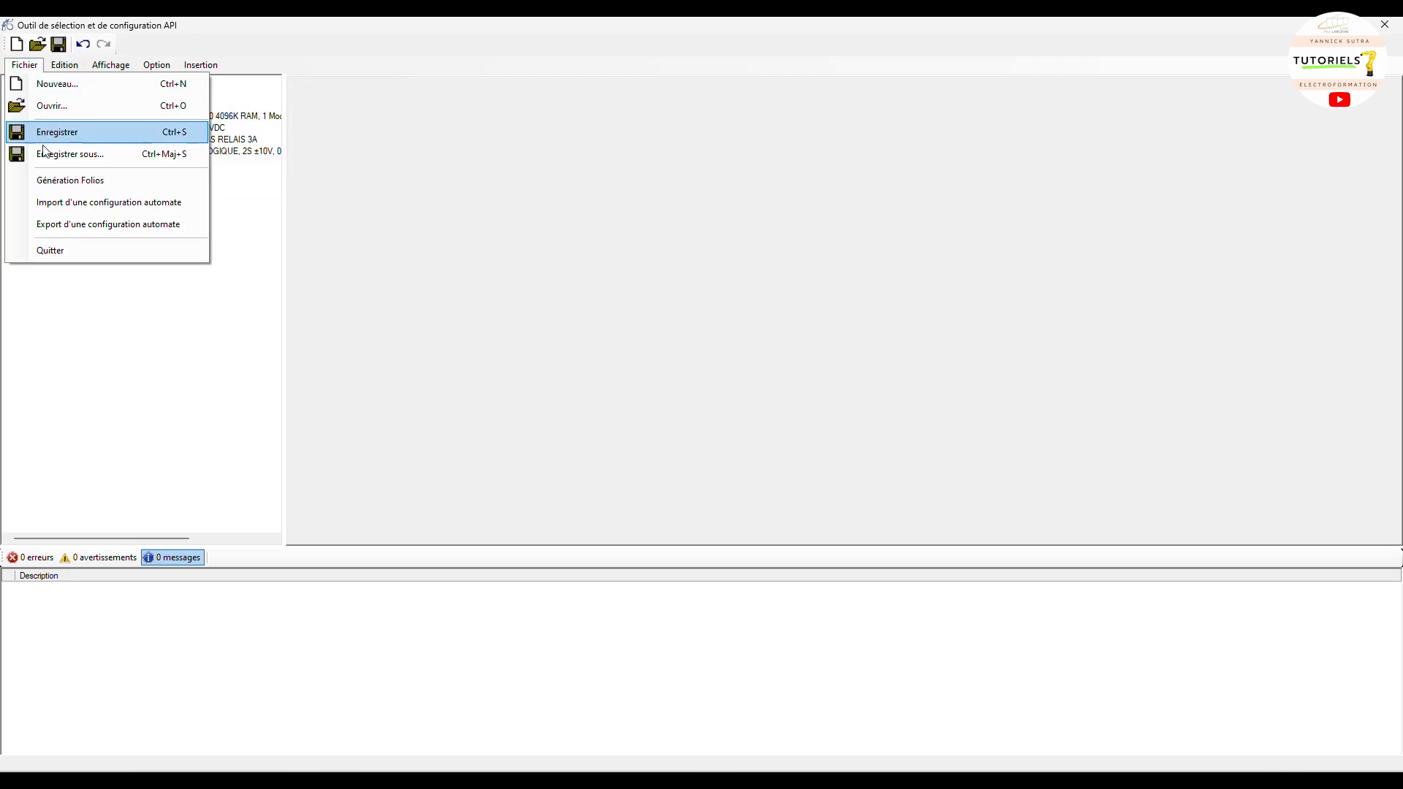
left_click(54, 182)
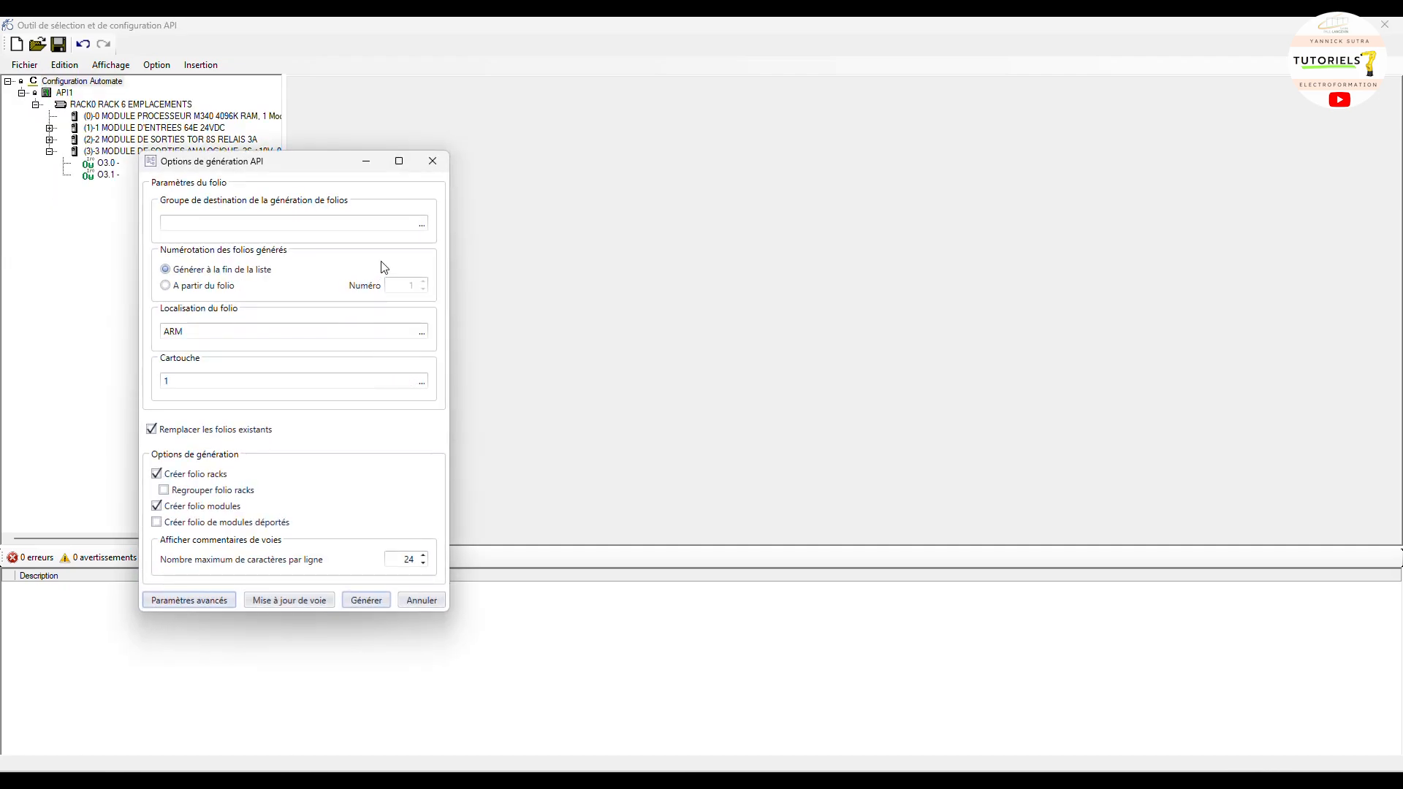
left_click(422, 224)
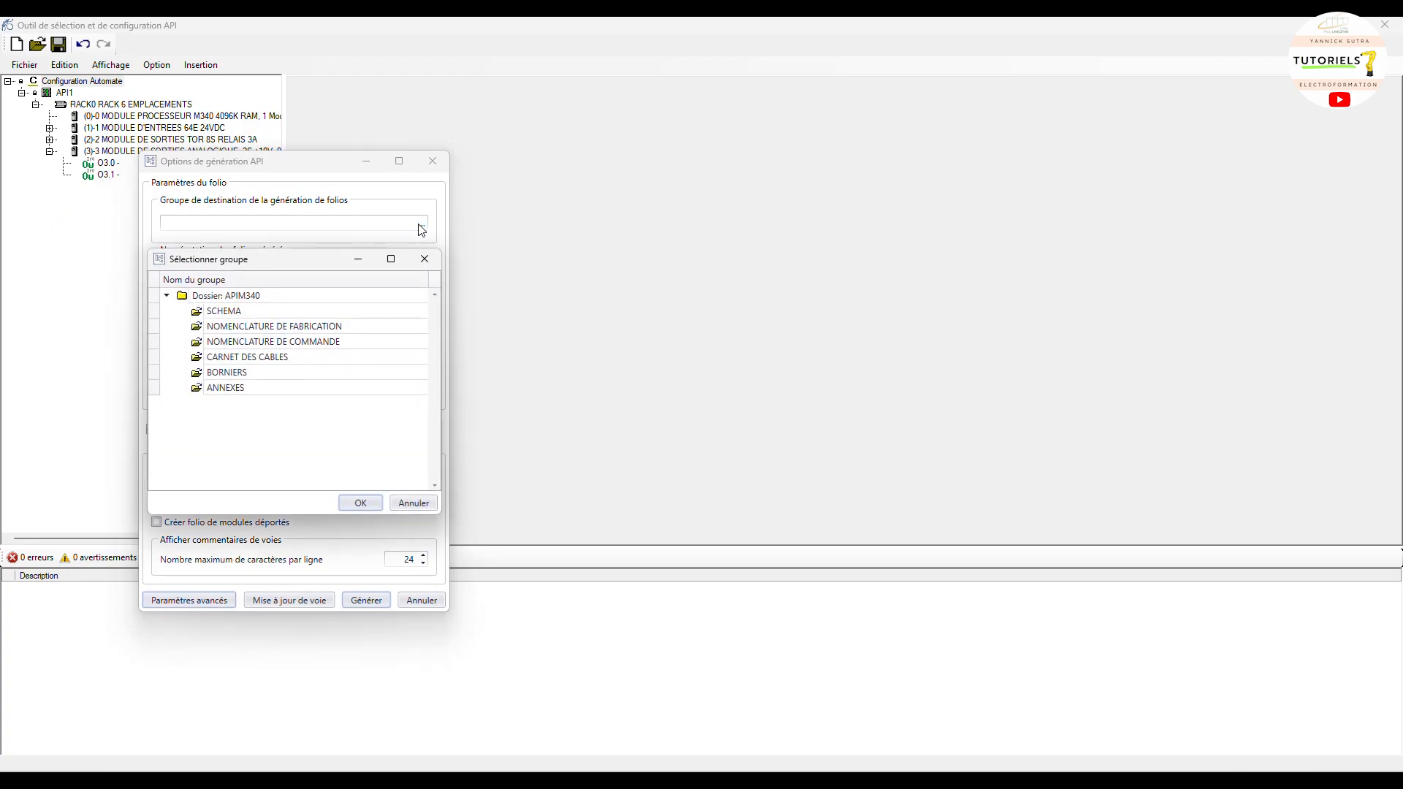
left_click(221, 312)
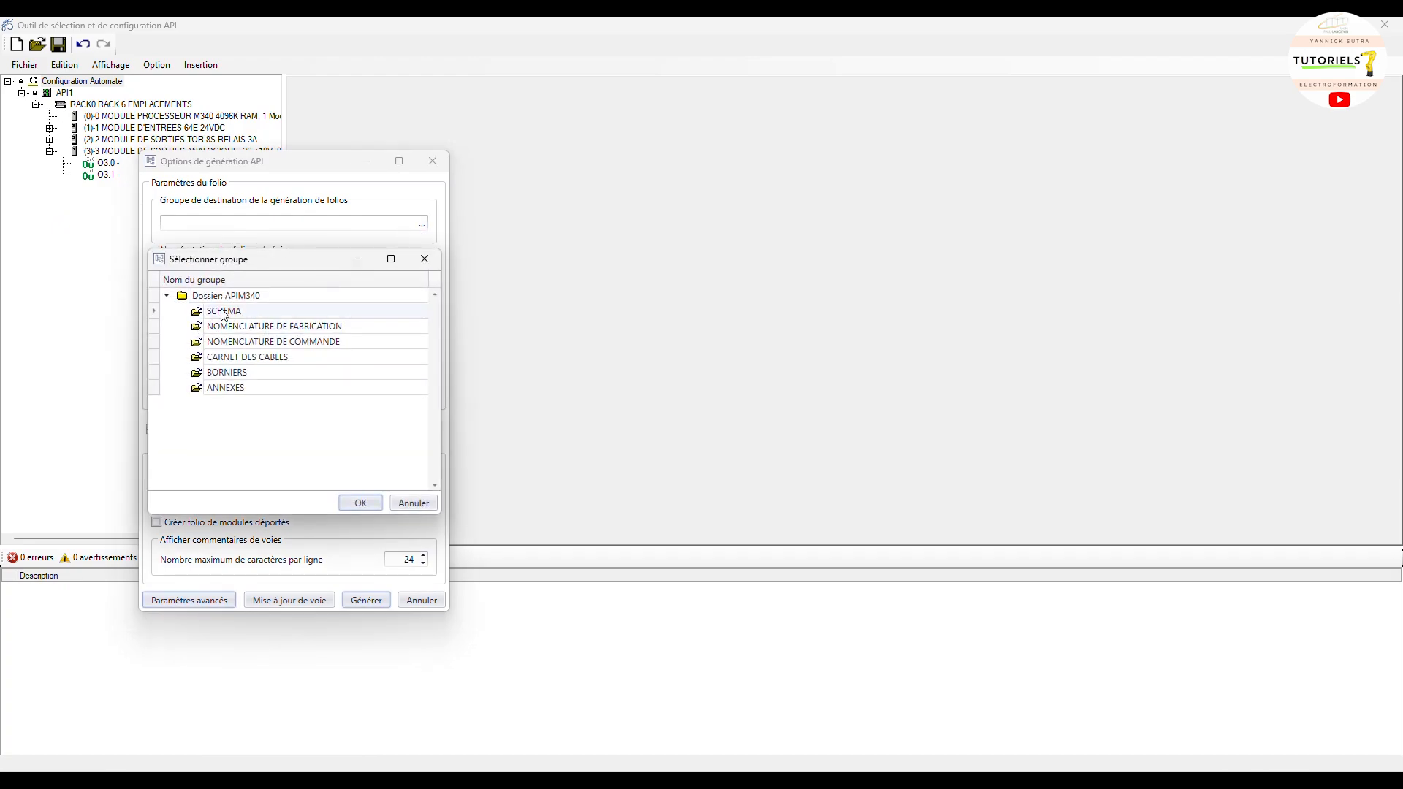
left_click(359, 504)
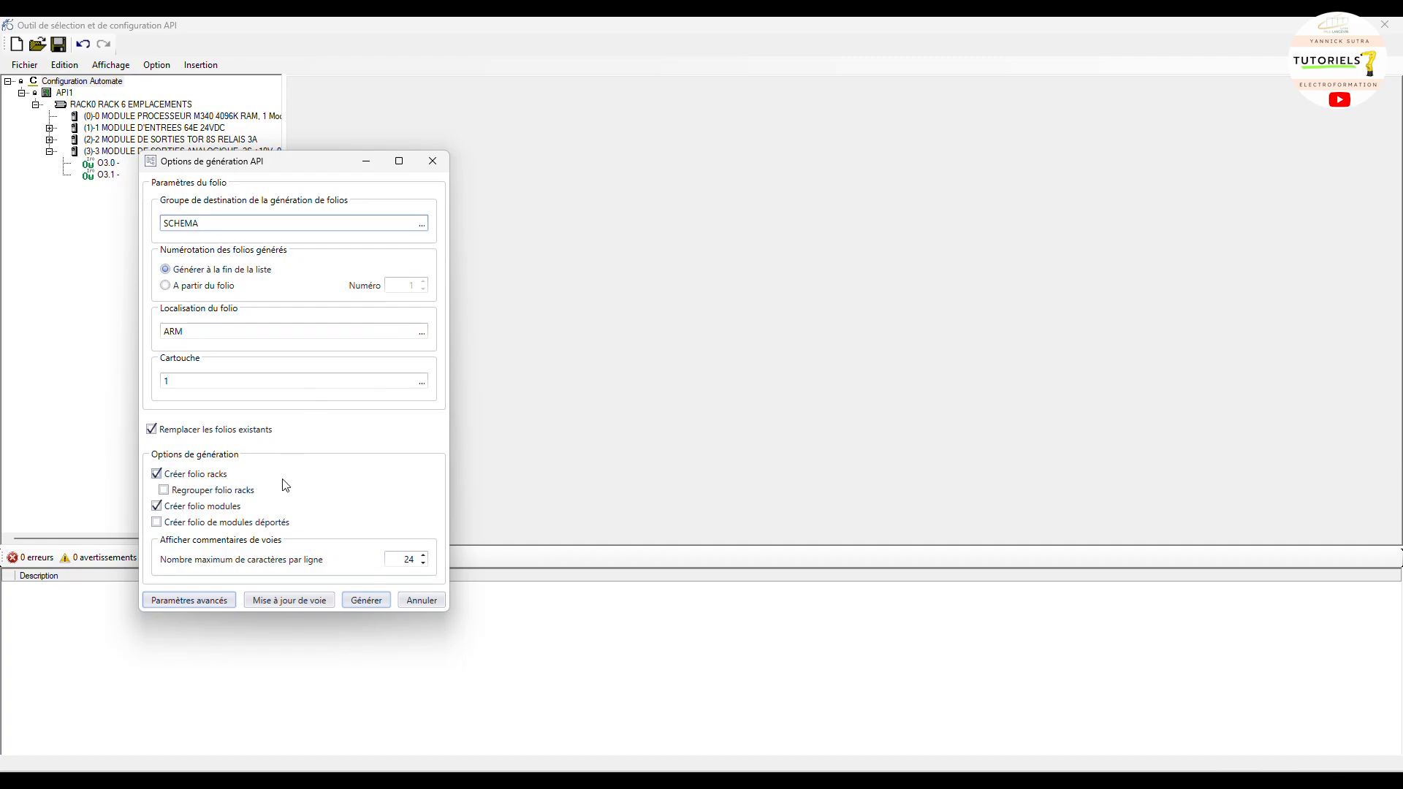
left_click(366, 600)
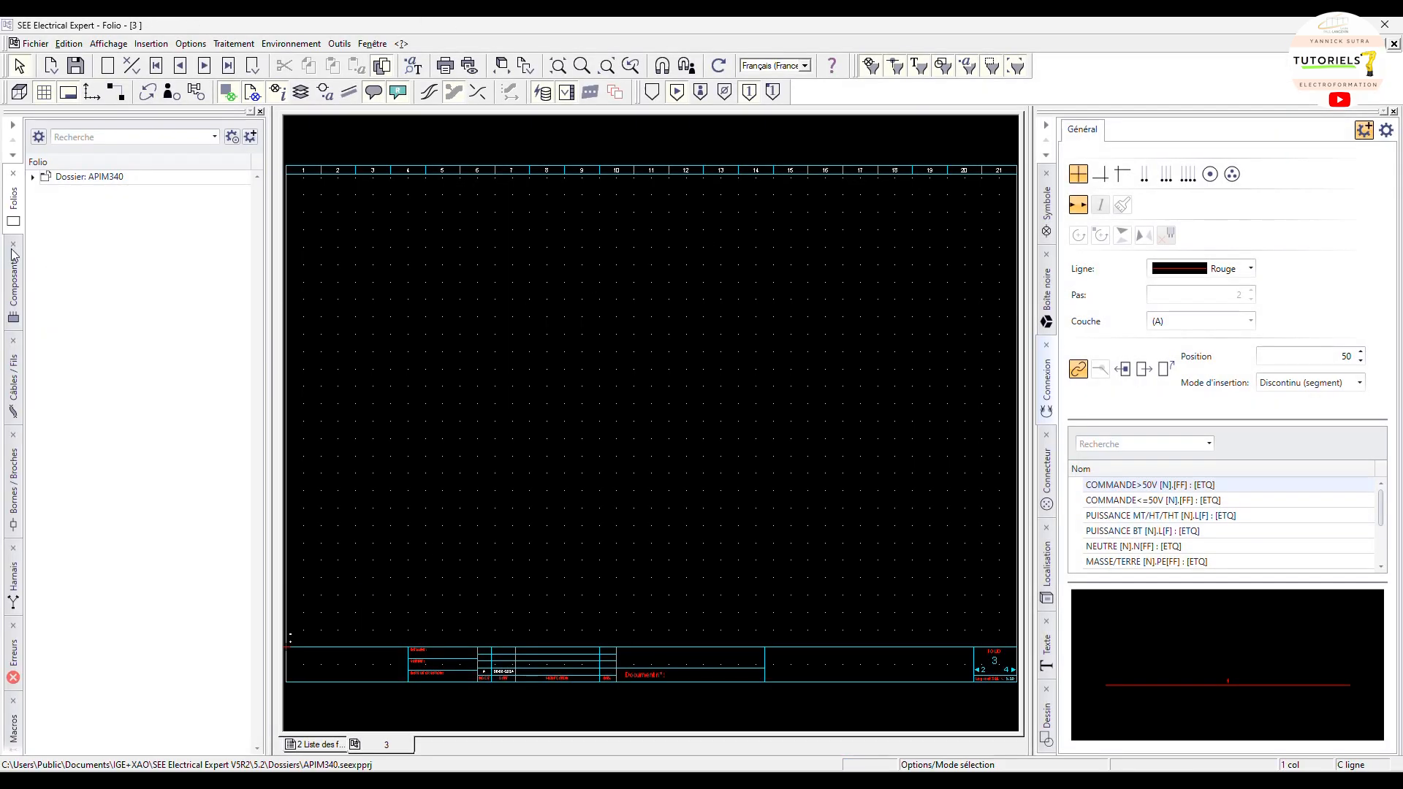
Open folio 4, API1 - Configuration Automate, and examine the generated rack, its modules and the MOD1 processor block
left_click(33, 177)
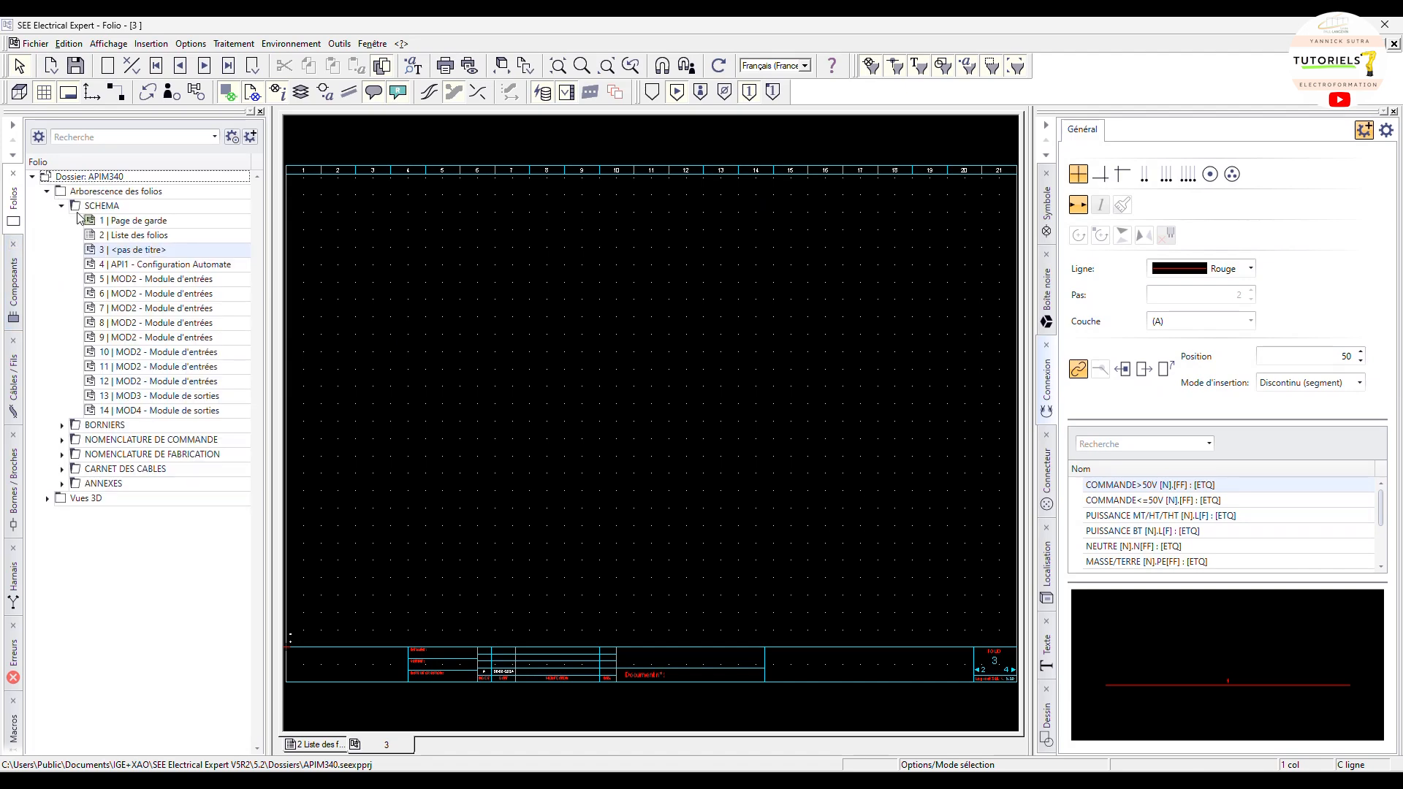
double_click(139, 265)
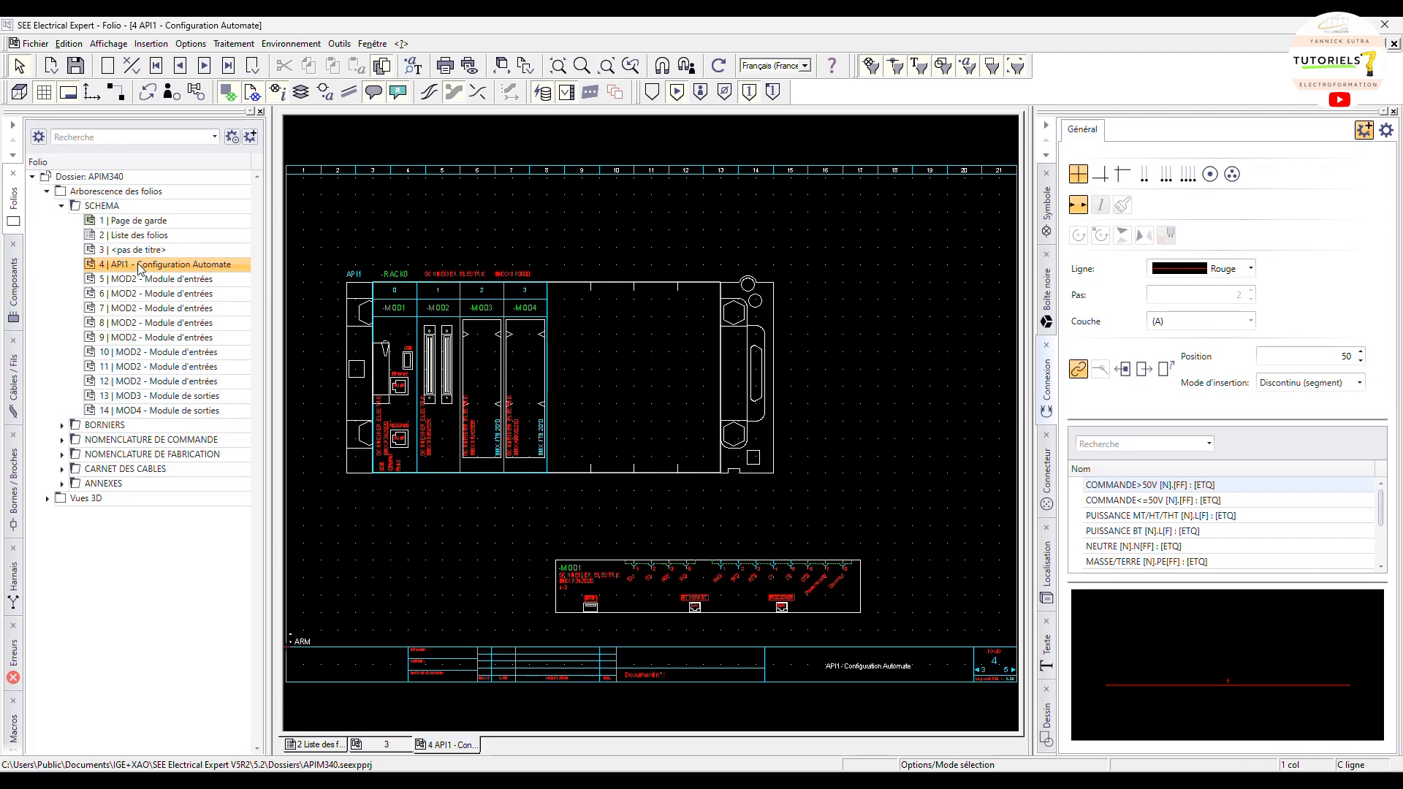
scroll(472, 343, "up", 2)
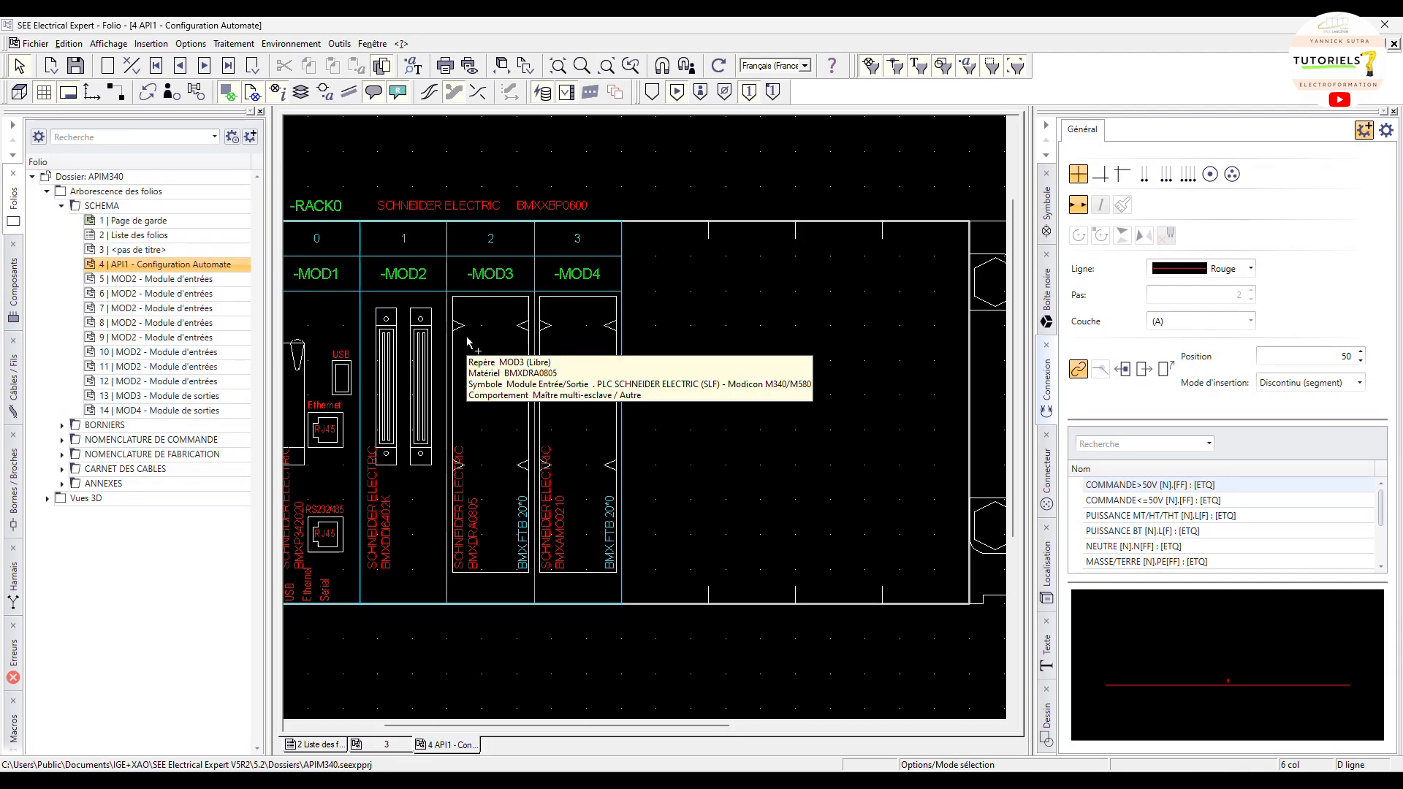
left_click_drag(607, 725, 520, 724)
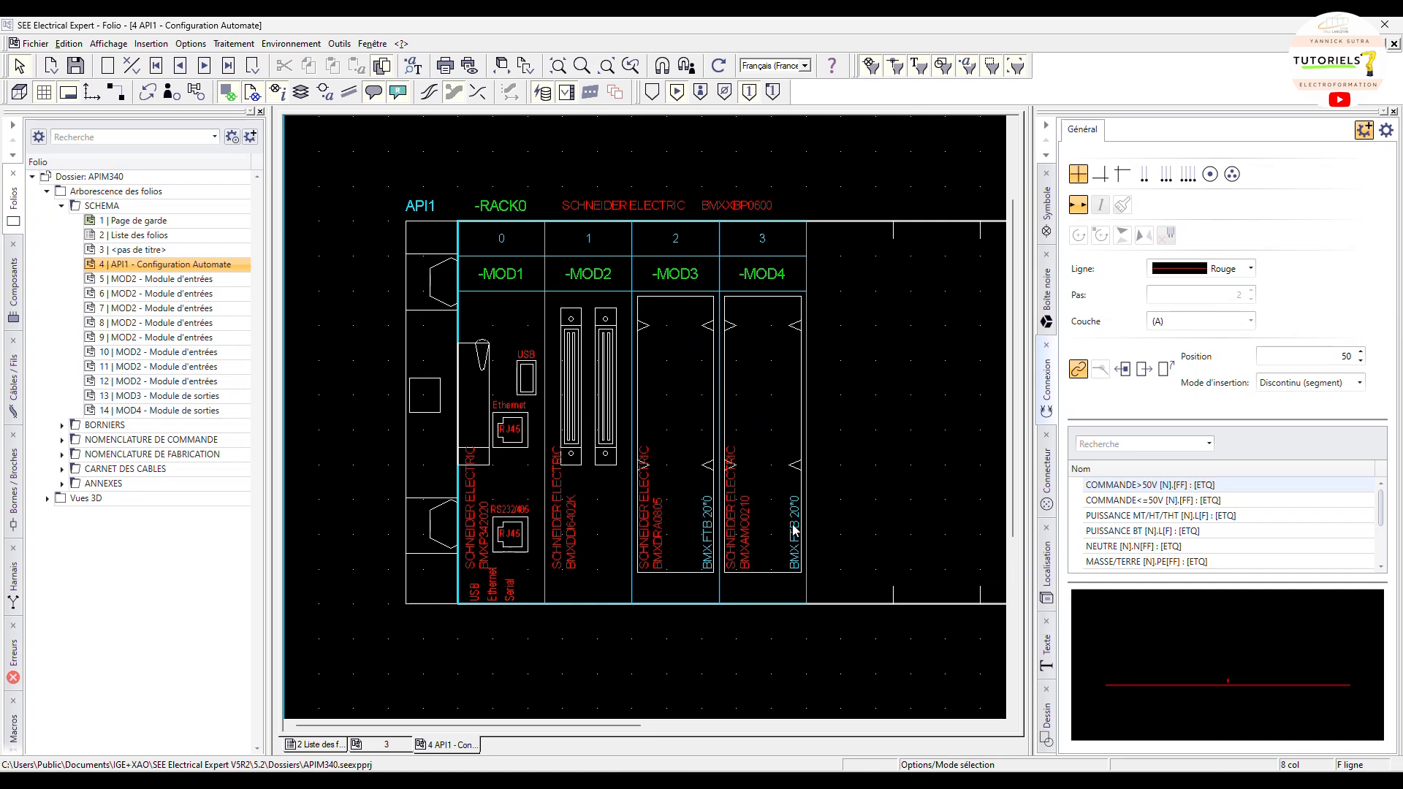
scroll(793, 530, "down", 2)
scroll(639, 579, "up", 2)
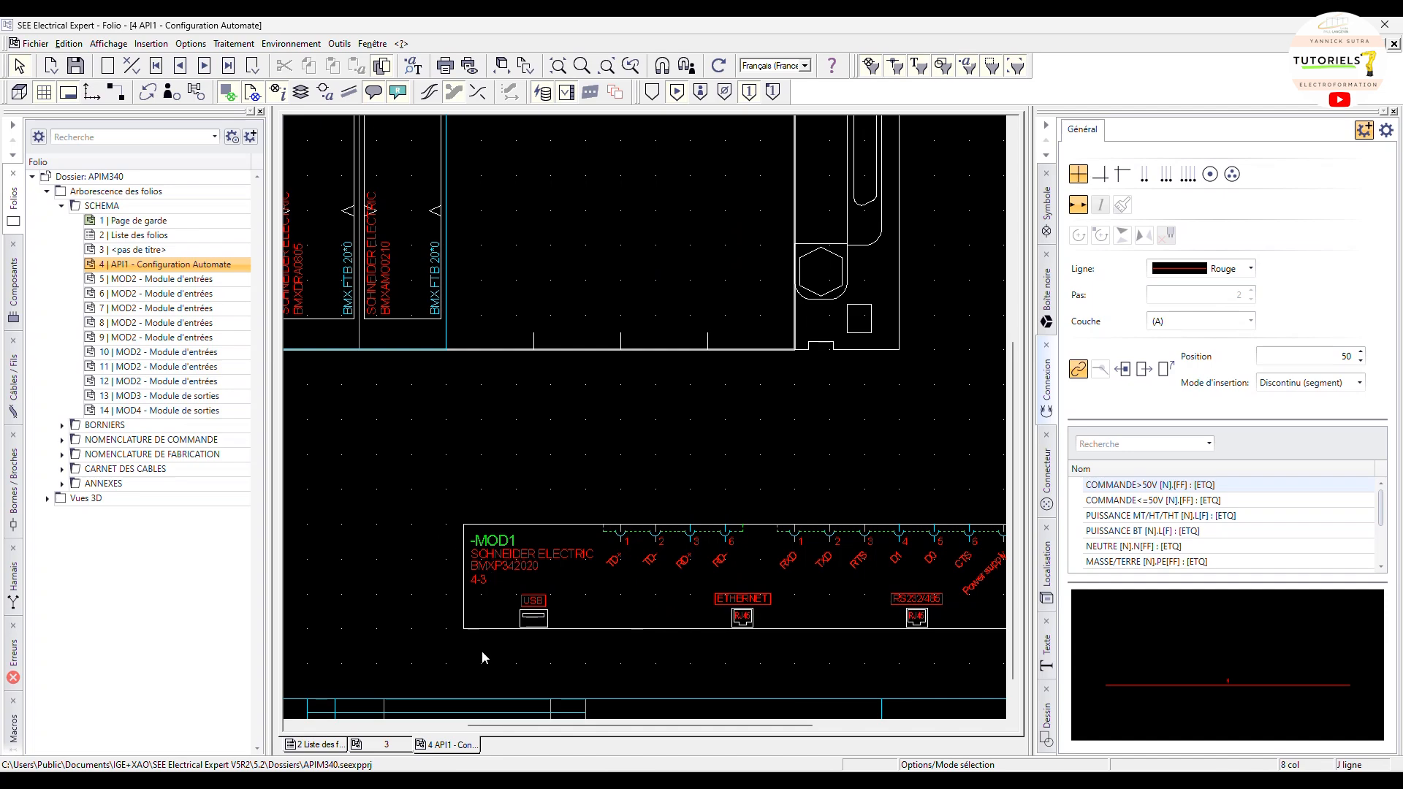
left_click_drag(570, 727, 486, 727)
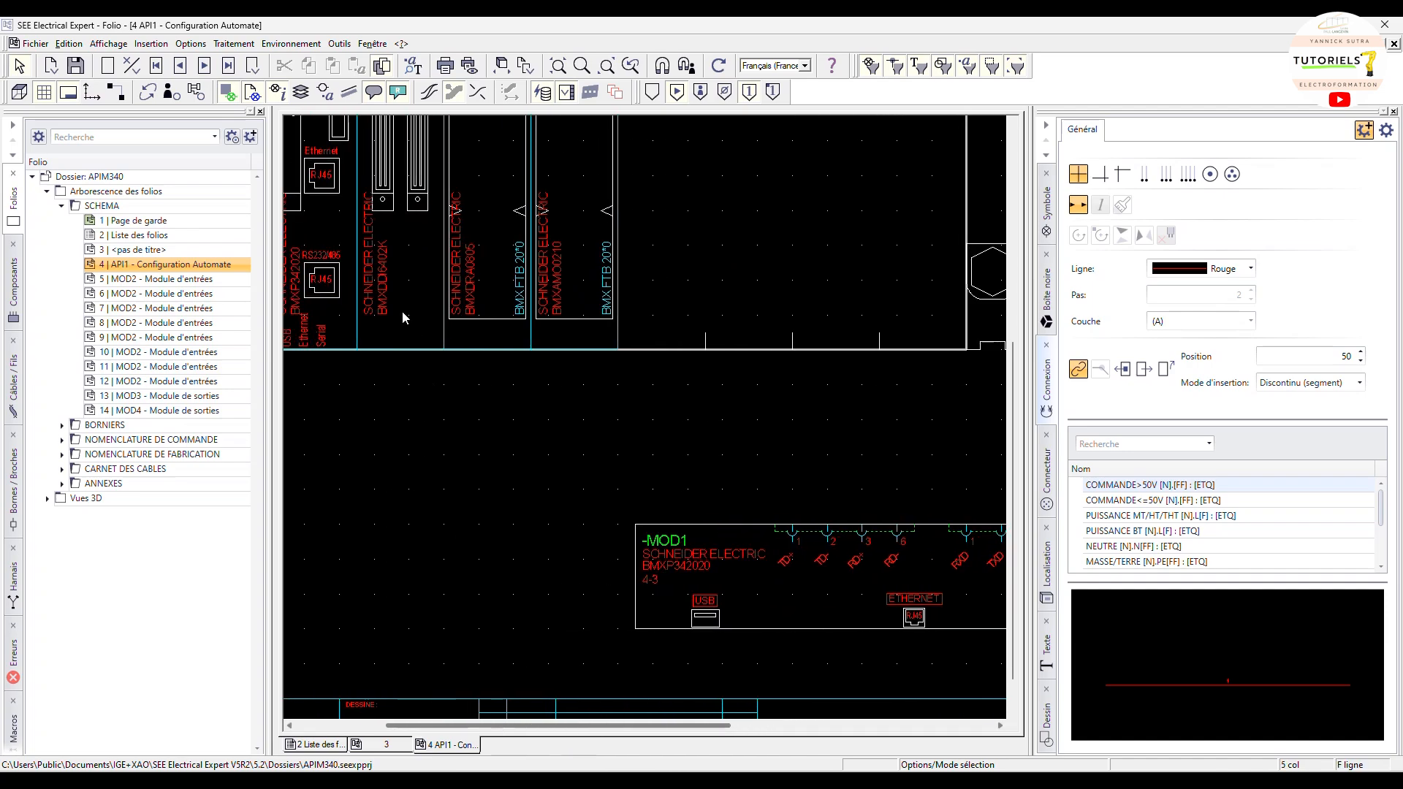
scroll(392, 316, "up", 2)
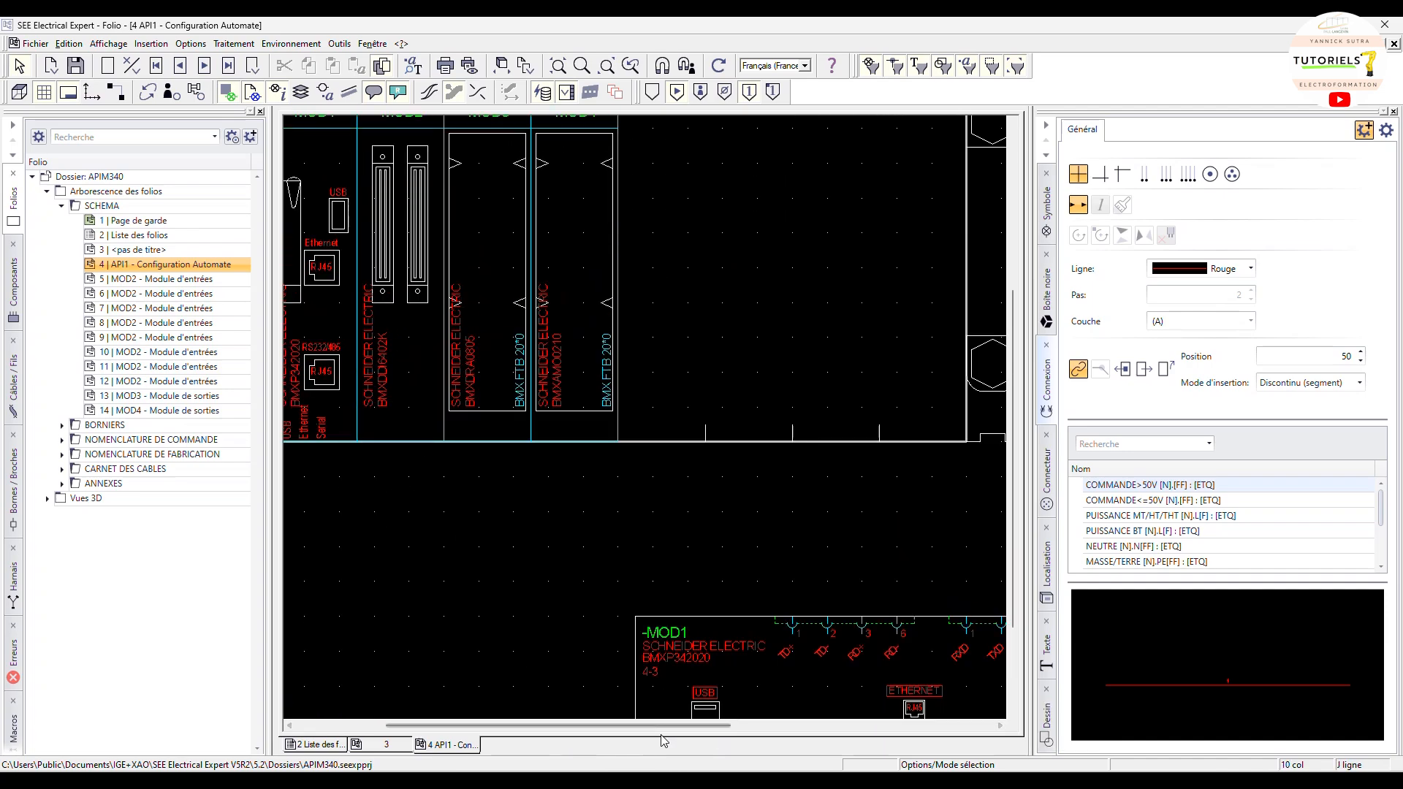
left_click_drag(660, 726, 826, 733)
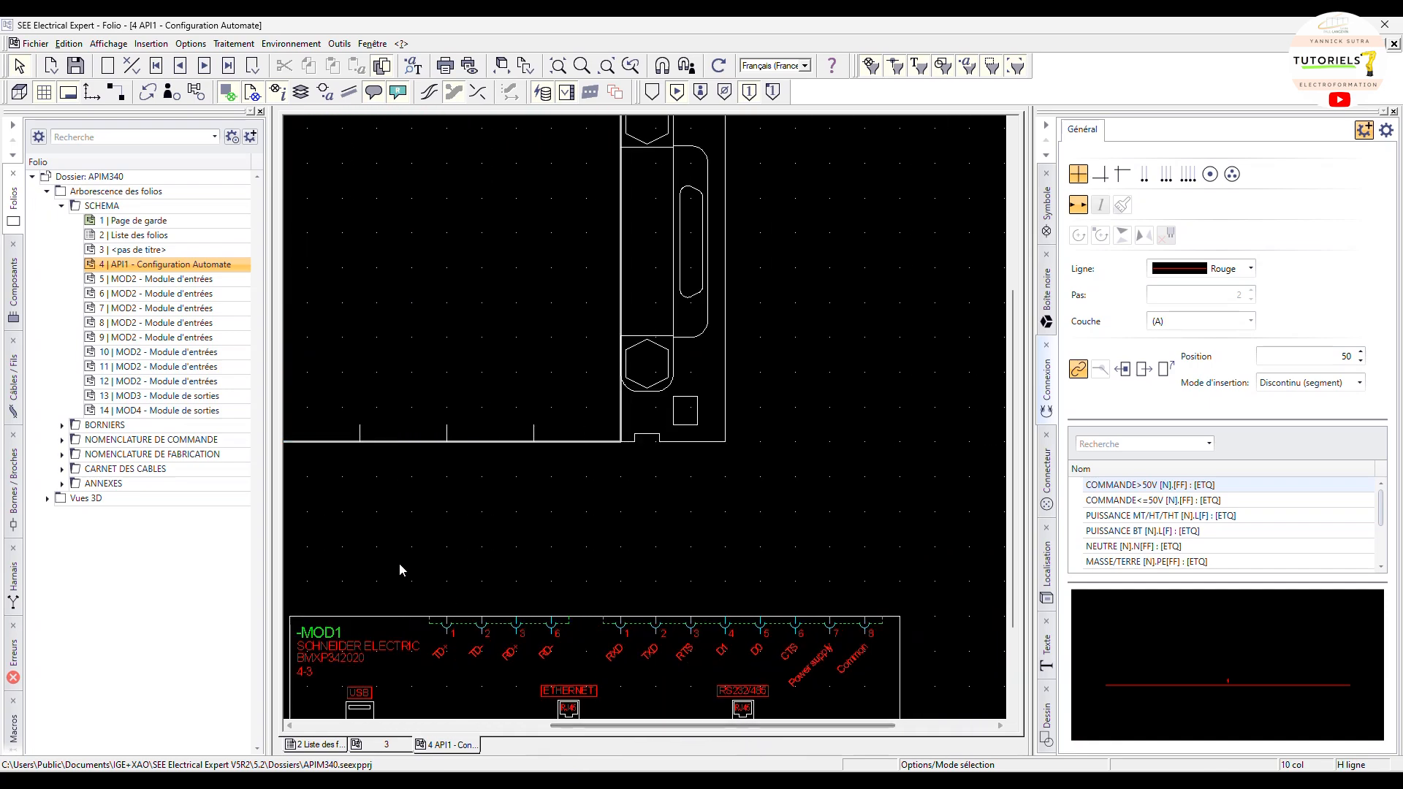
scroll(372, 533, "down", 3)
Open folios 5 to 8 in turn and examine the generated MOD2 input channels, including the power terminals near I1.0
double_click(173, 280)
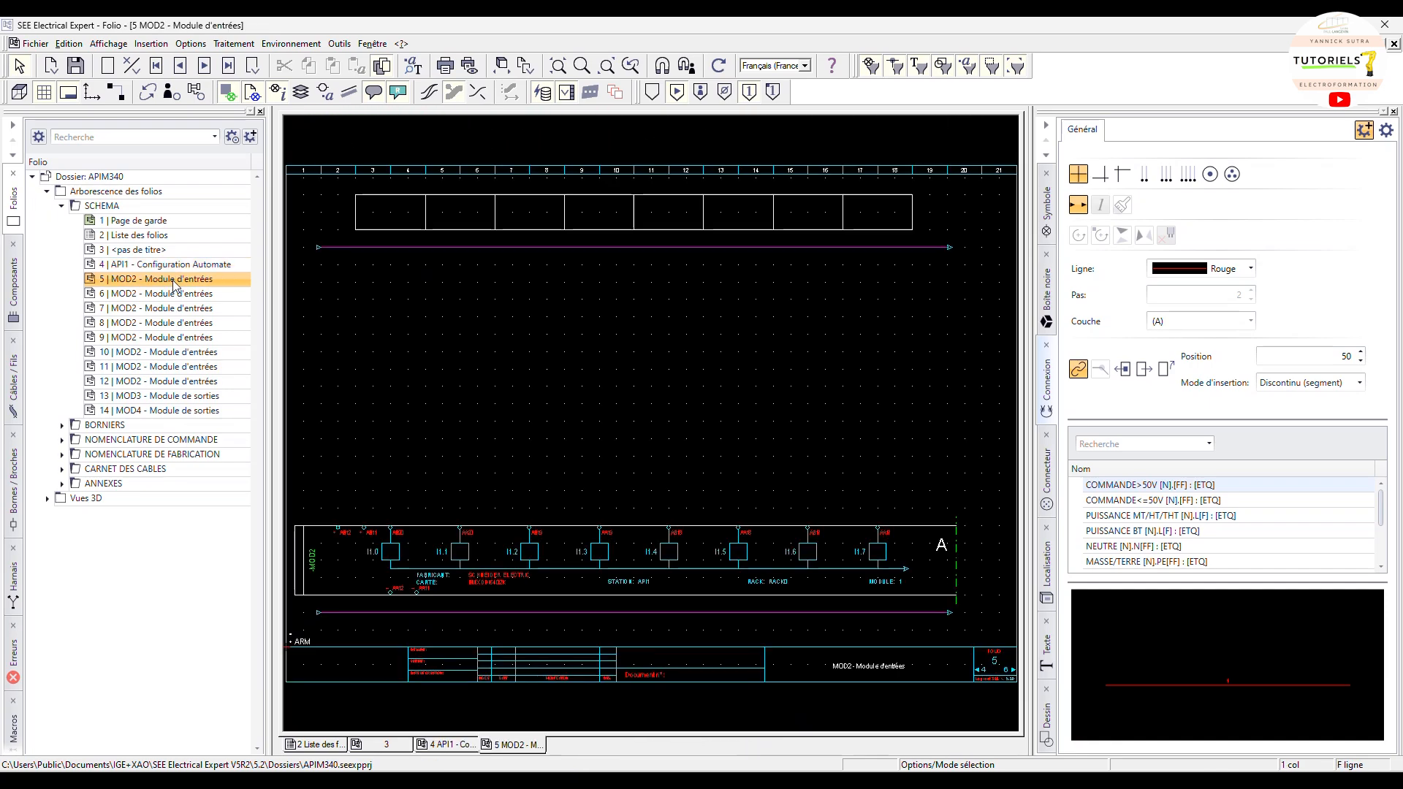
scroll(395, 559, "up", 2)
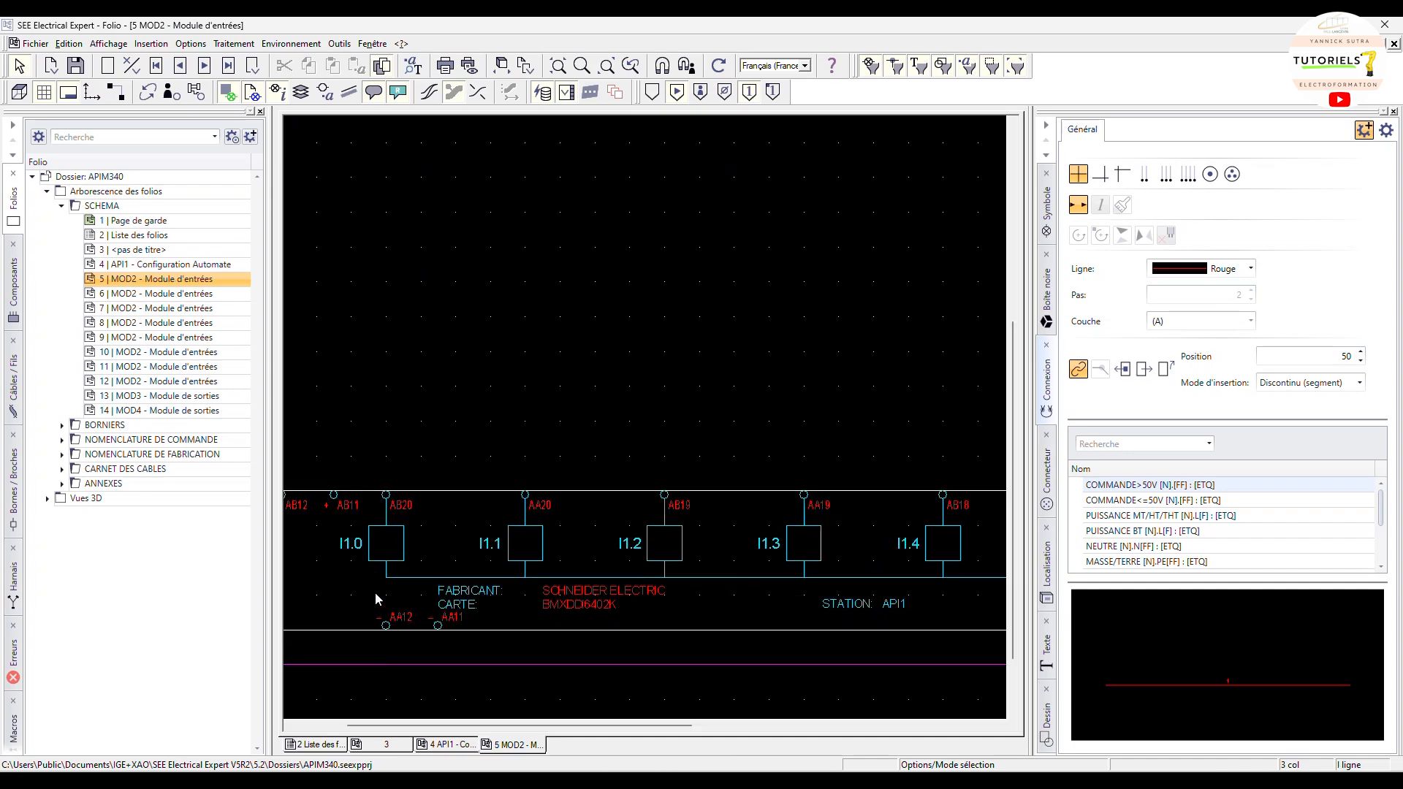
scroll(376, 592, "down", 2)
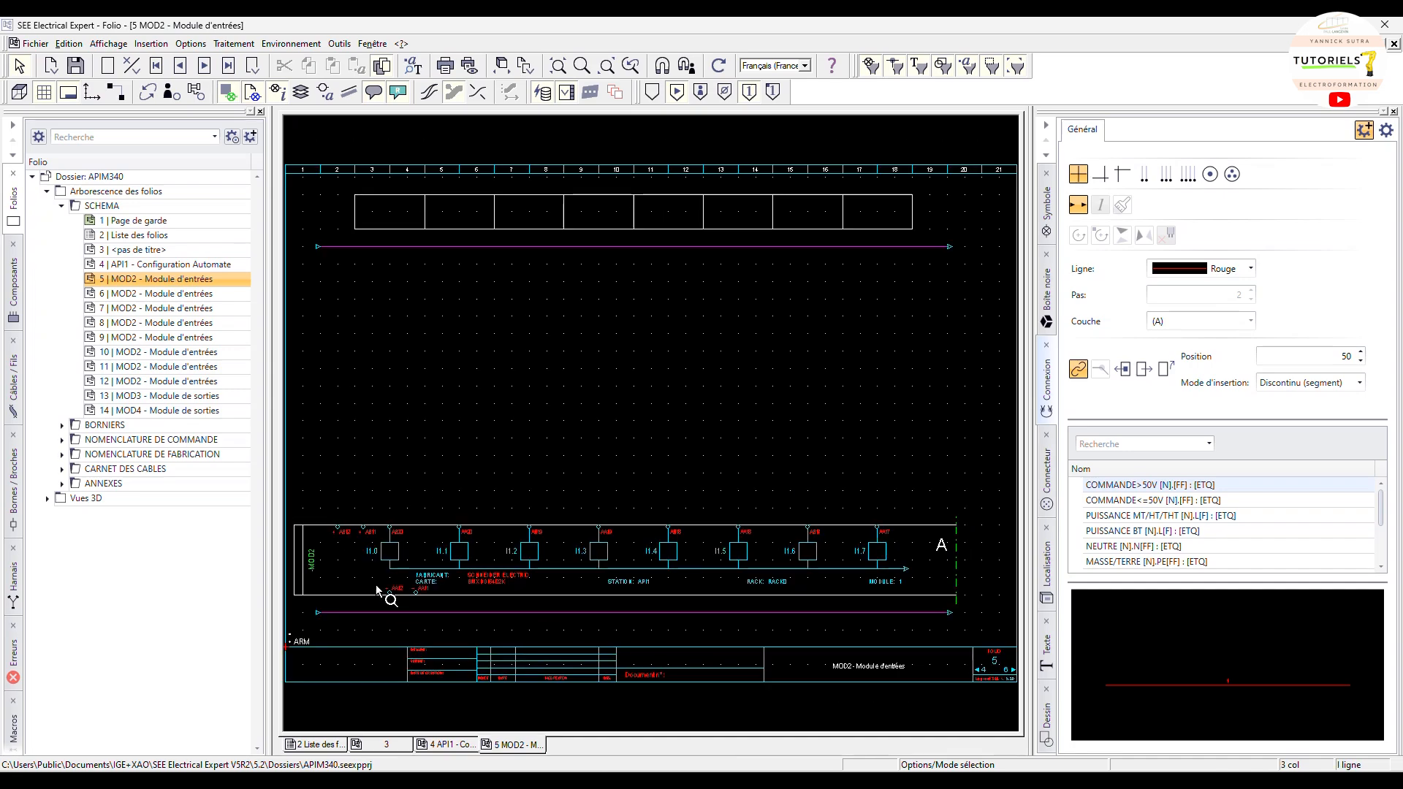
double_click(183, 294)
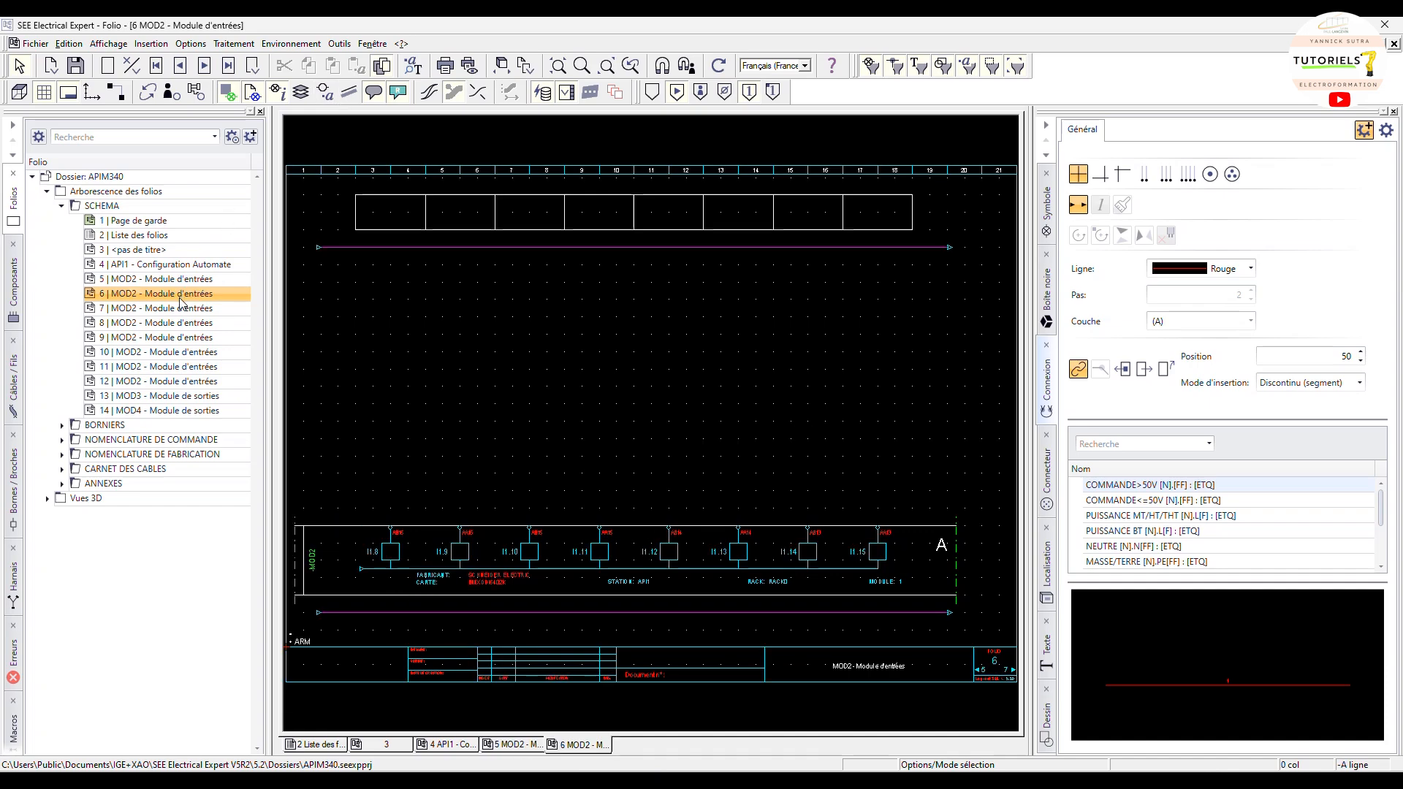
double_click(182, 309)
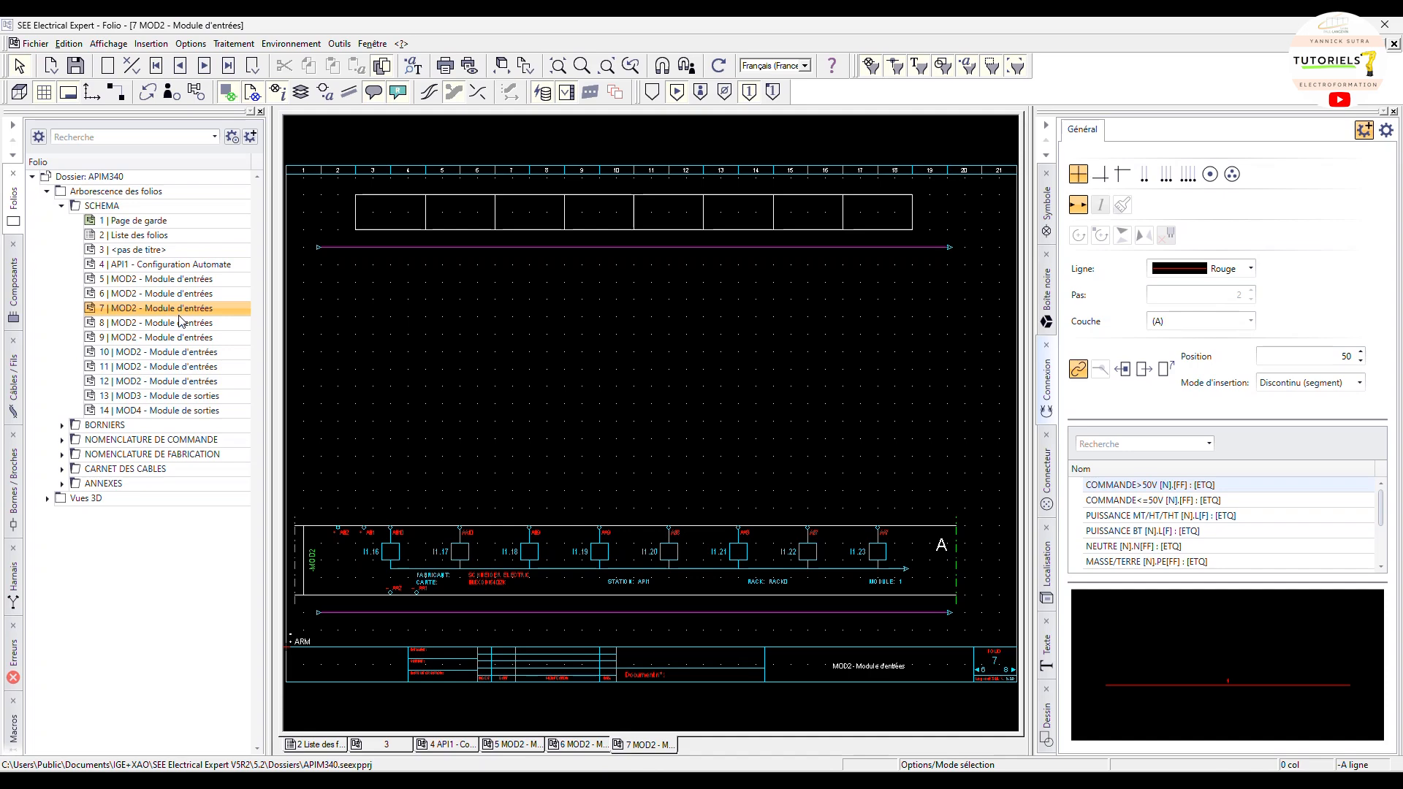
double_click(181, 323)
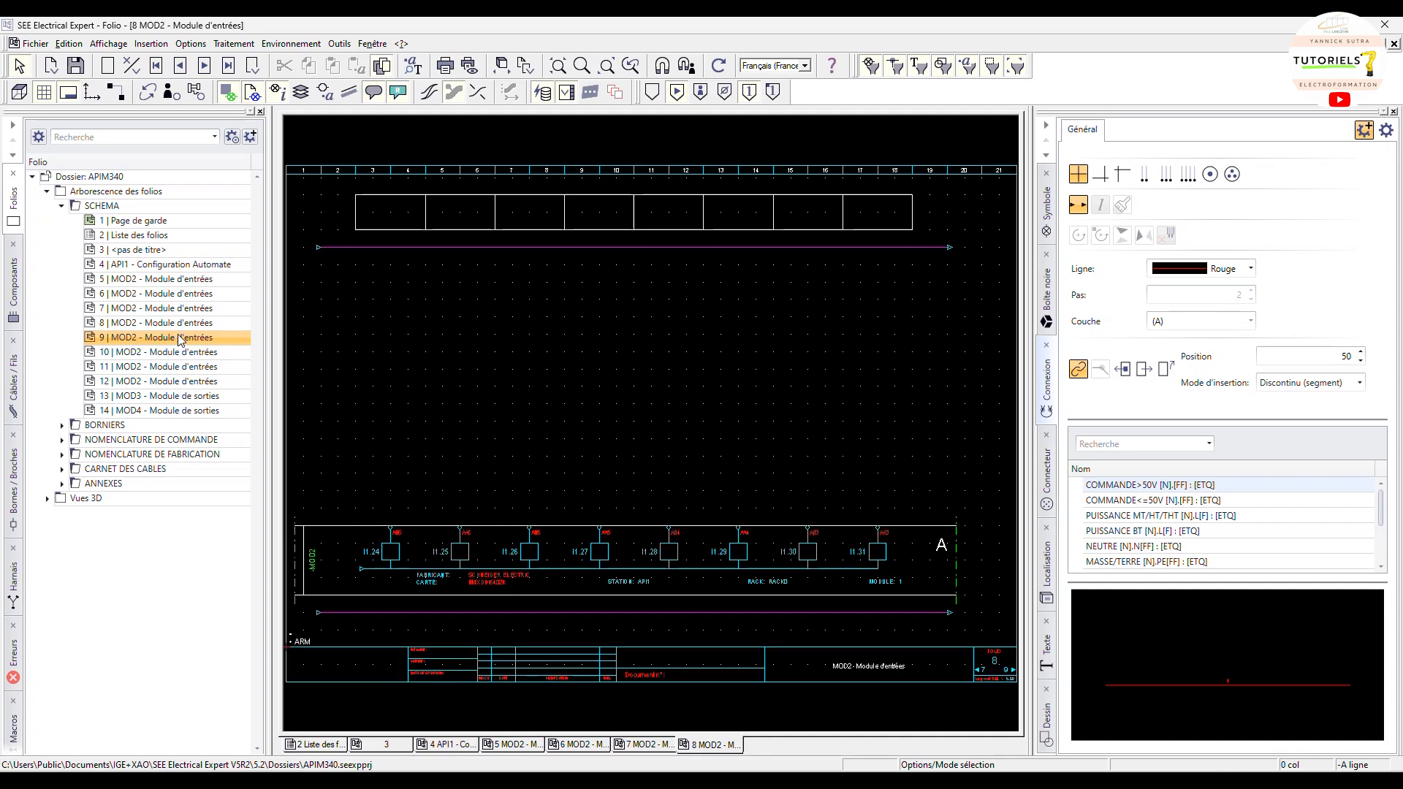
Review folios 5 to 8 again, checking how the MOD2 block and its common line continue from one folio to the next
left_click(178, 310)
double_click(178, 310)
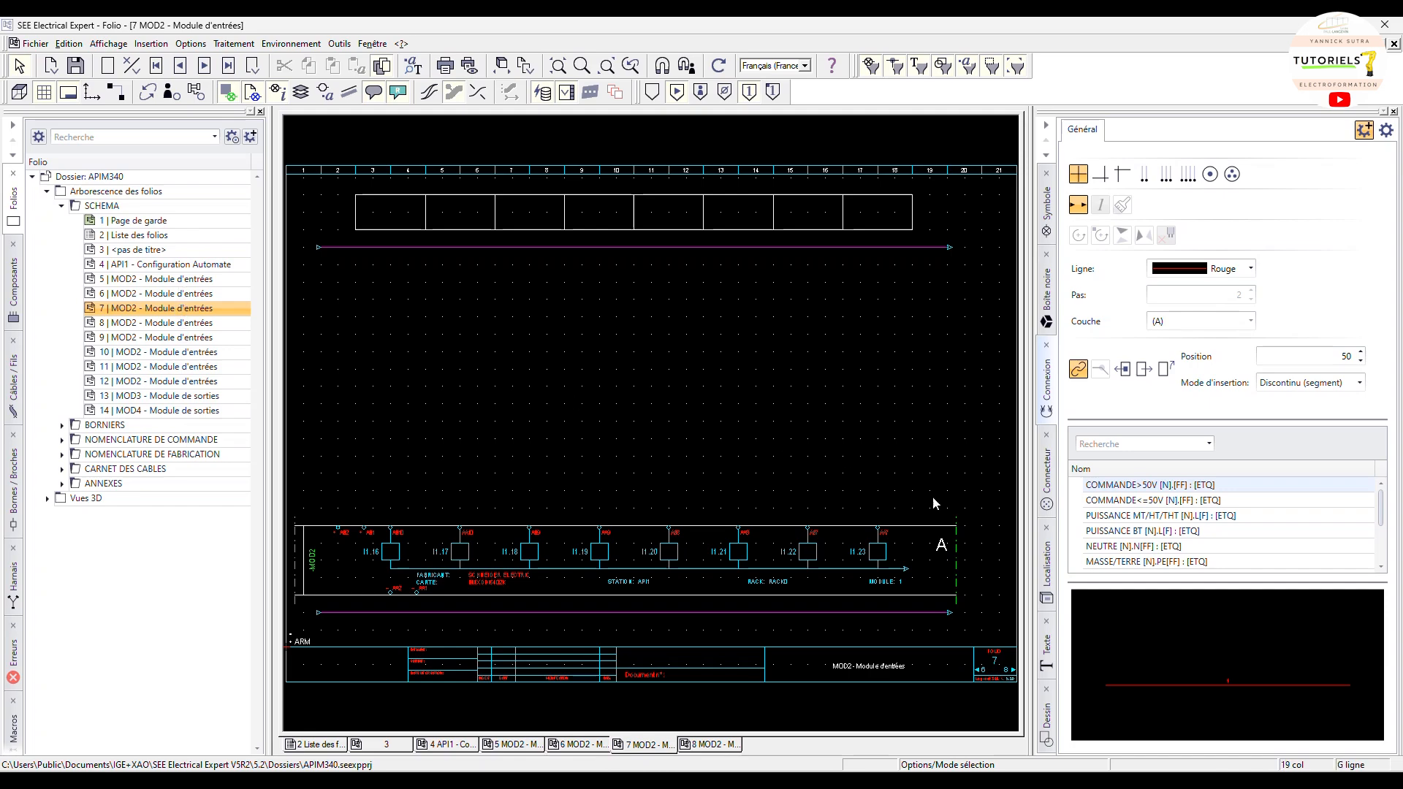
double_click(188, 279)
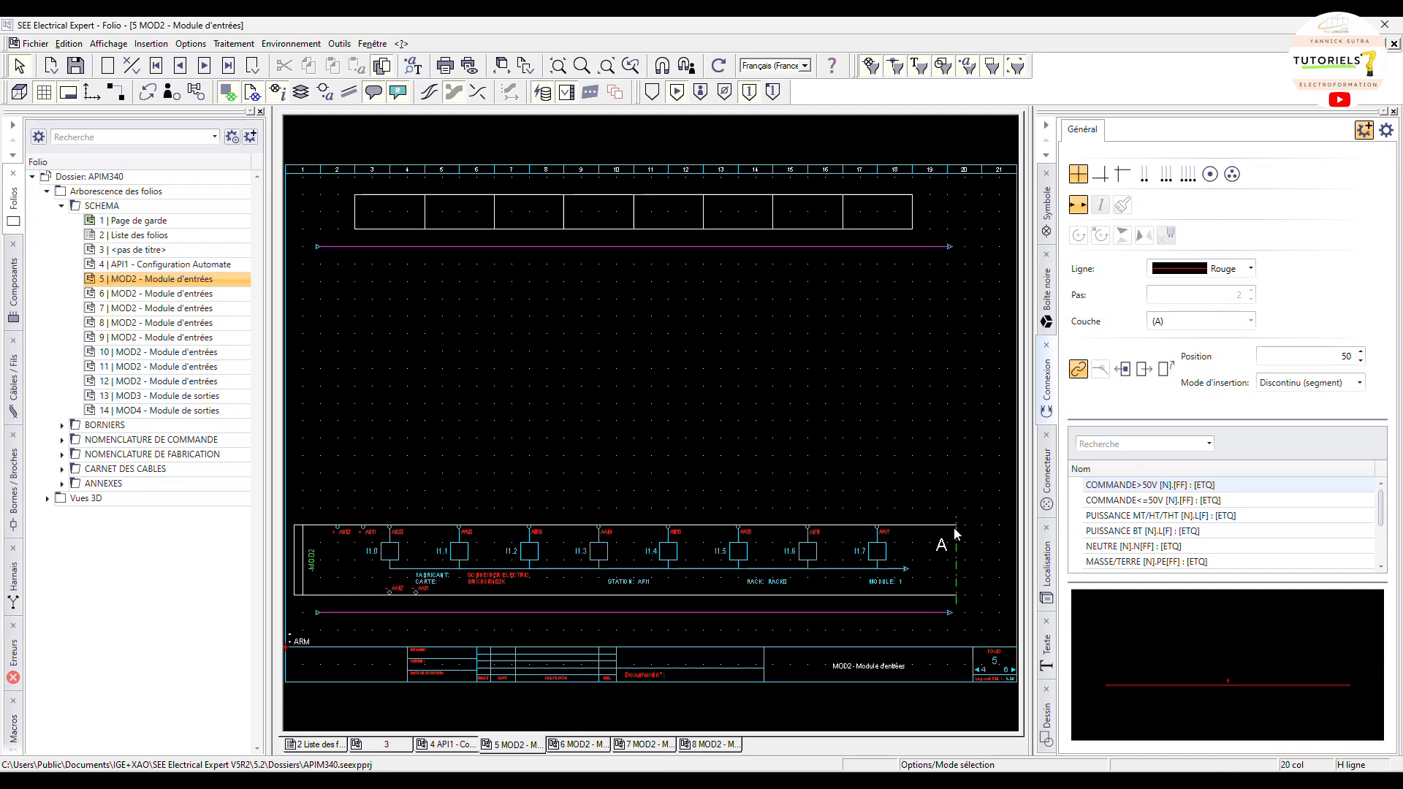
scroll(968, 574, "up", 2)
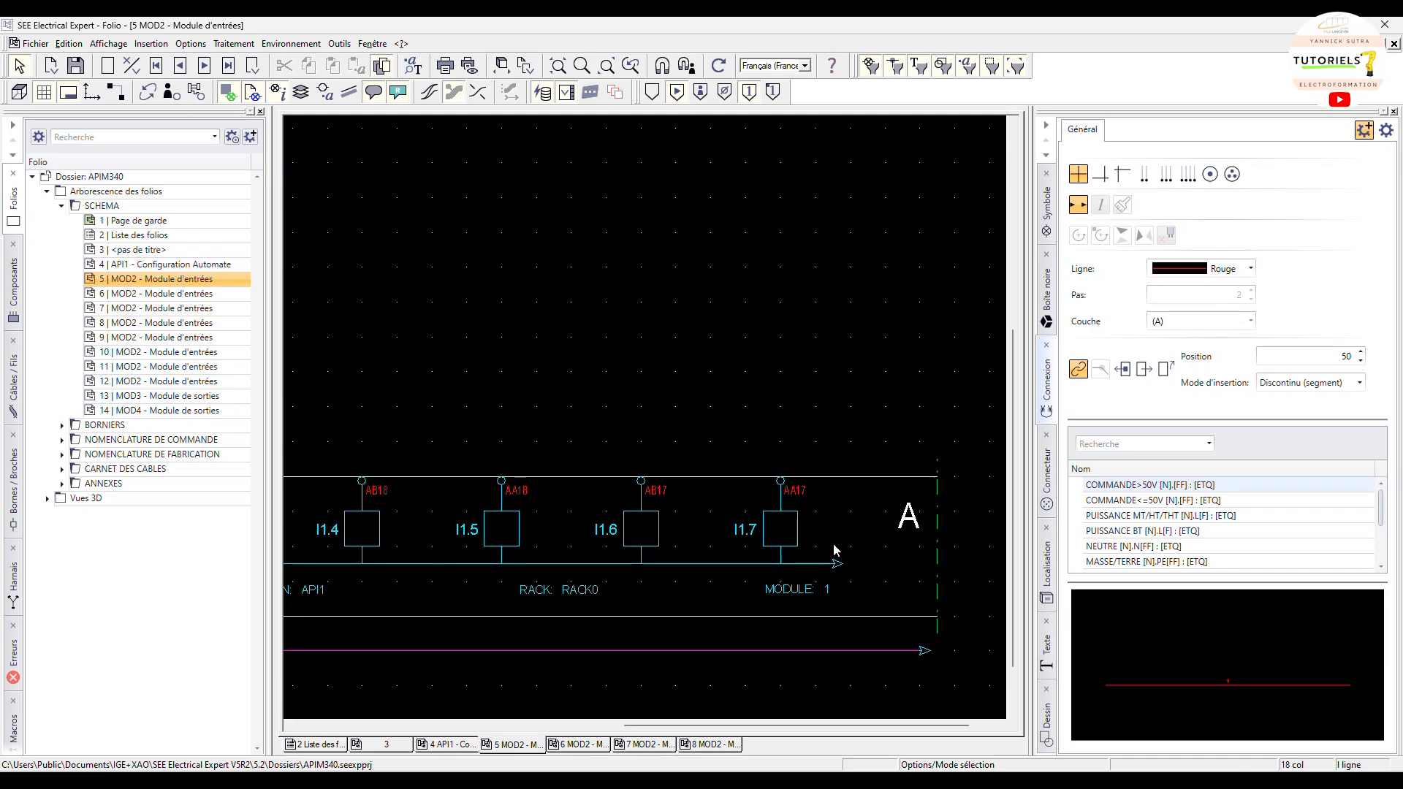
double_click(206, 296)
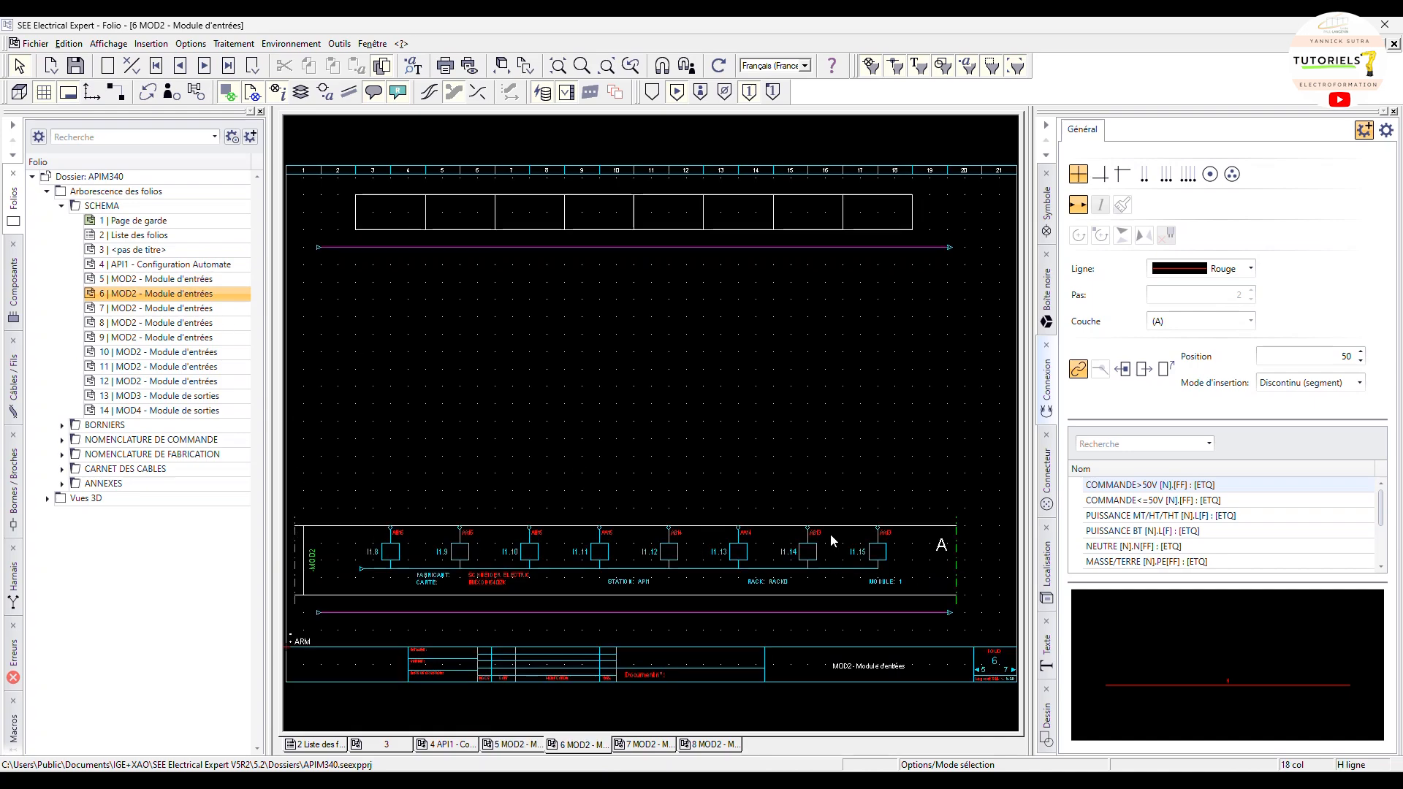
double_click(150, 309)
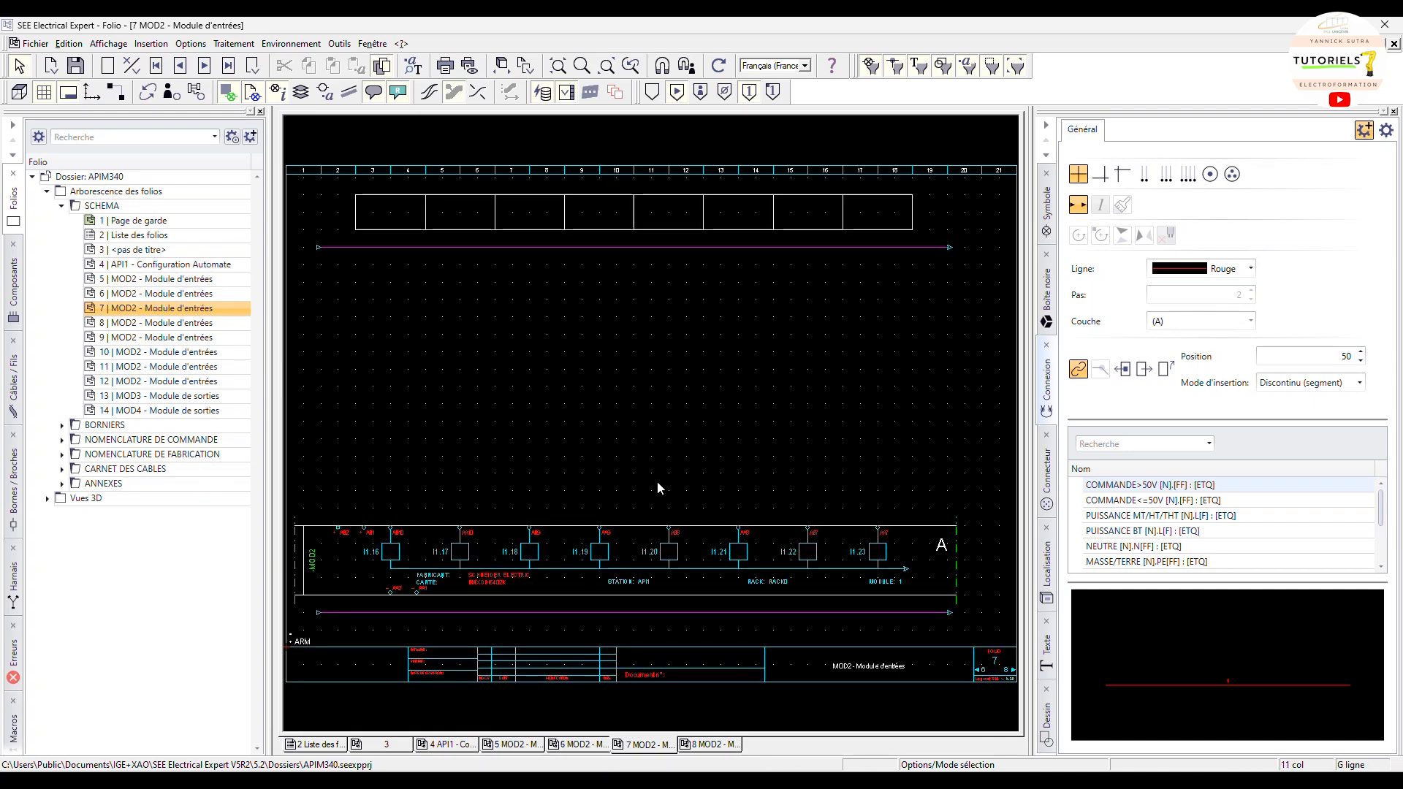
double_click(187, 323)
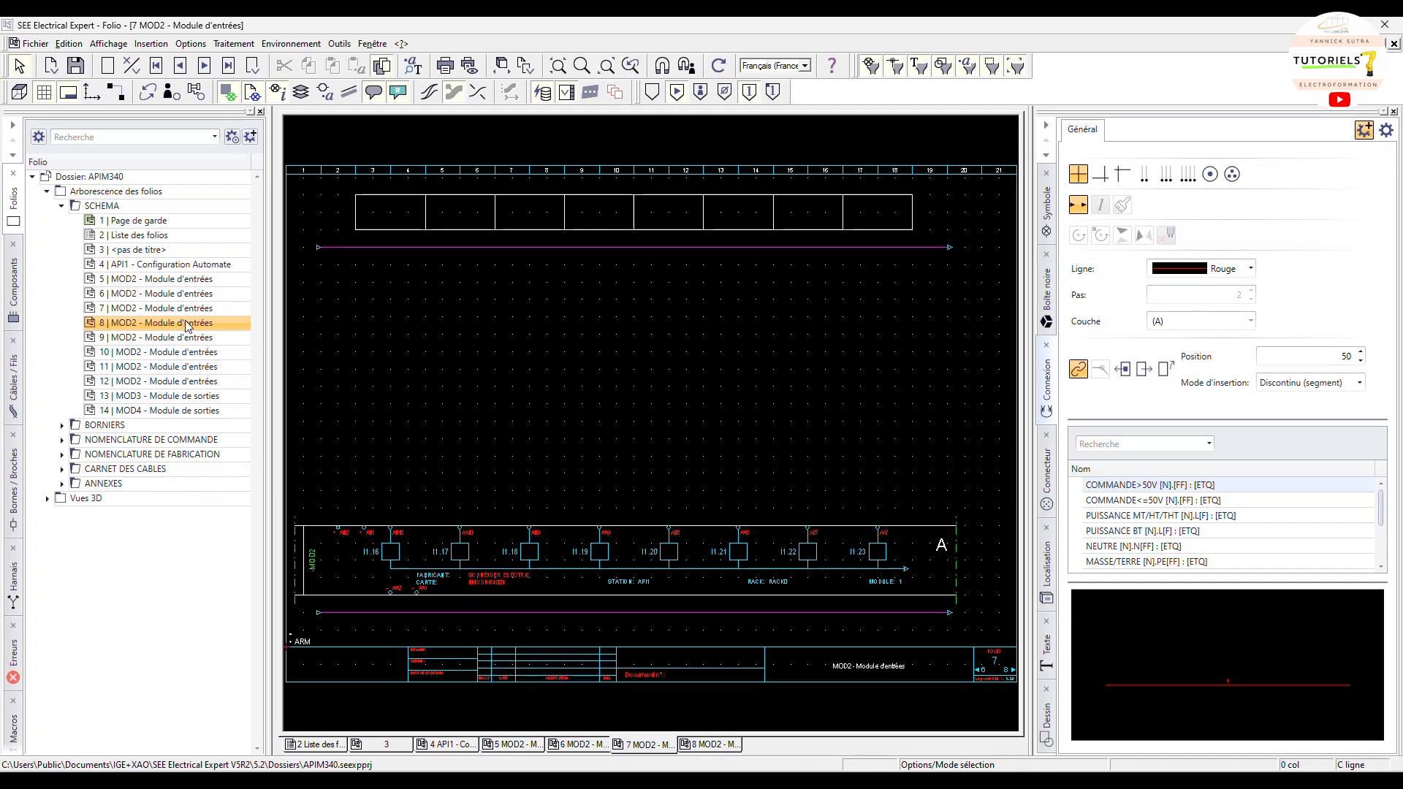
Open folios 9 to 12 and examine the remaining MOD2 input channels of connector B
double_click(149, 337)
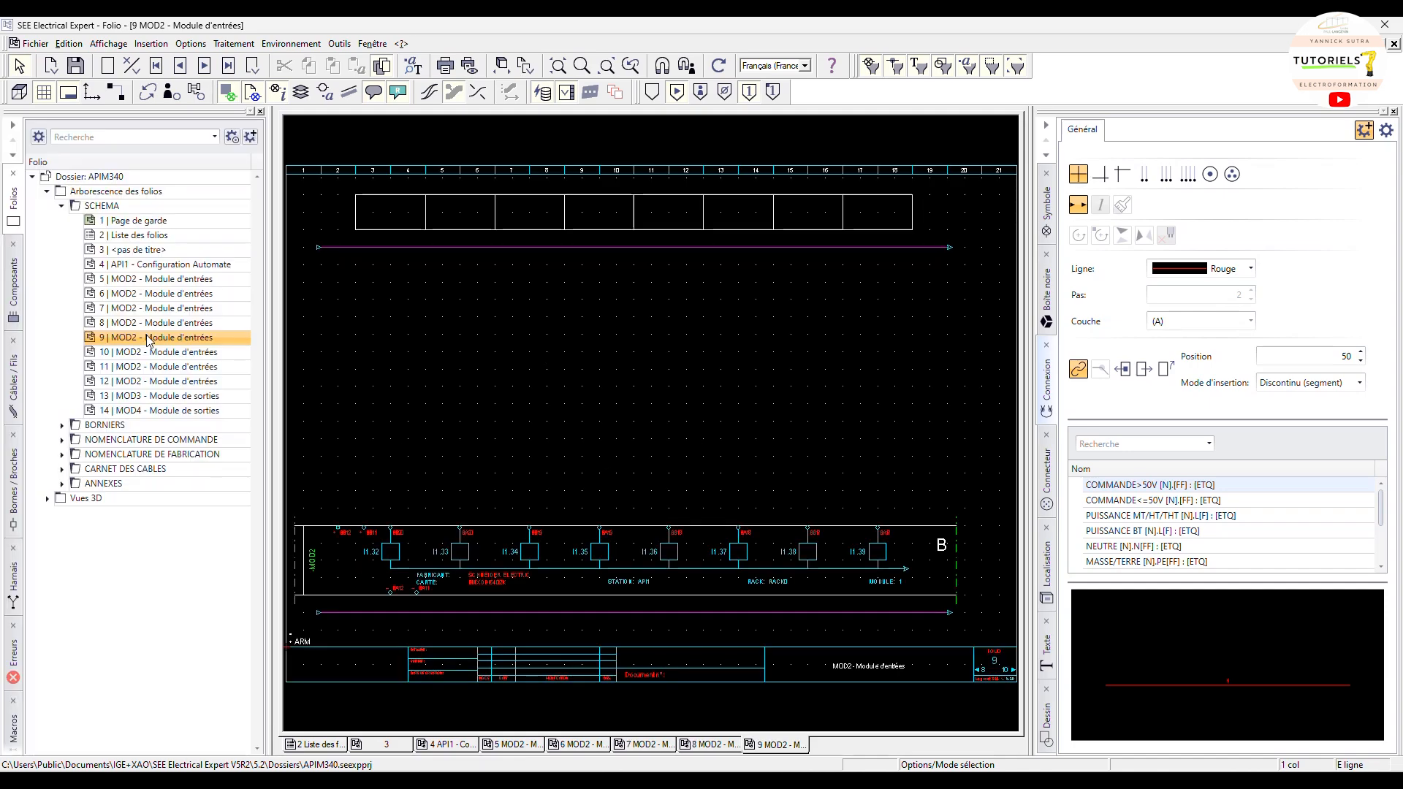
double_click(196, 350)
double_click(199, 366)
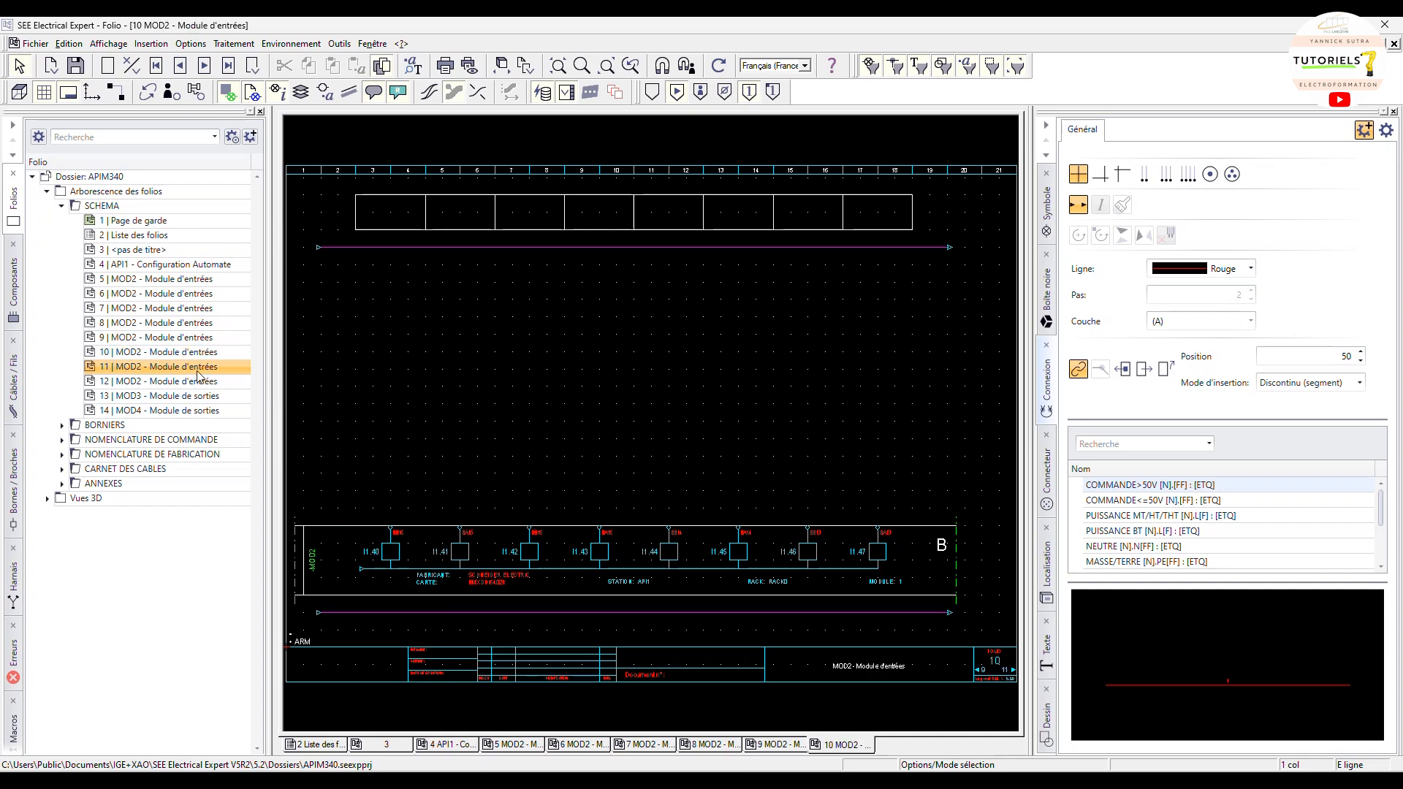
double_click(198, 378)
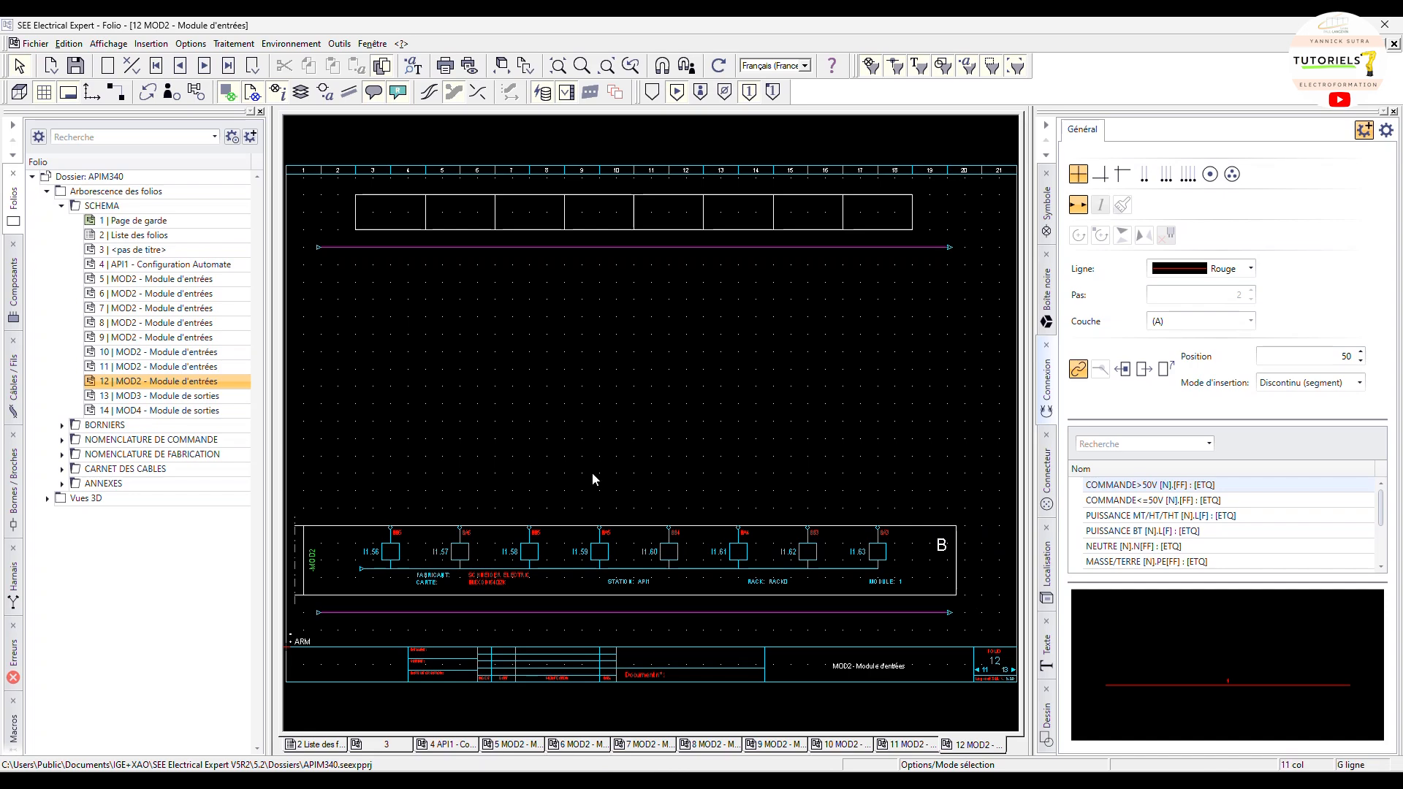
Open folio 13, MOD3 - Module de sorties, and examine the relay outputs Q2.0 to Q2.7 and their terminals
double_click(155, 399)
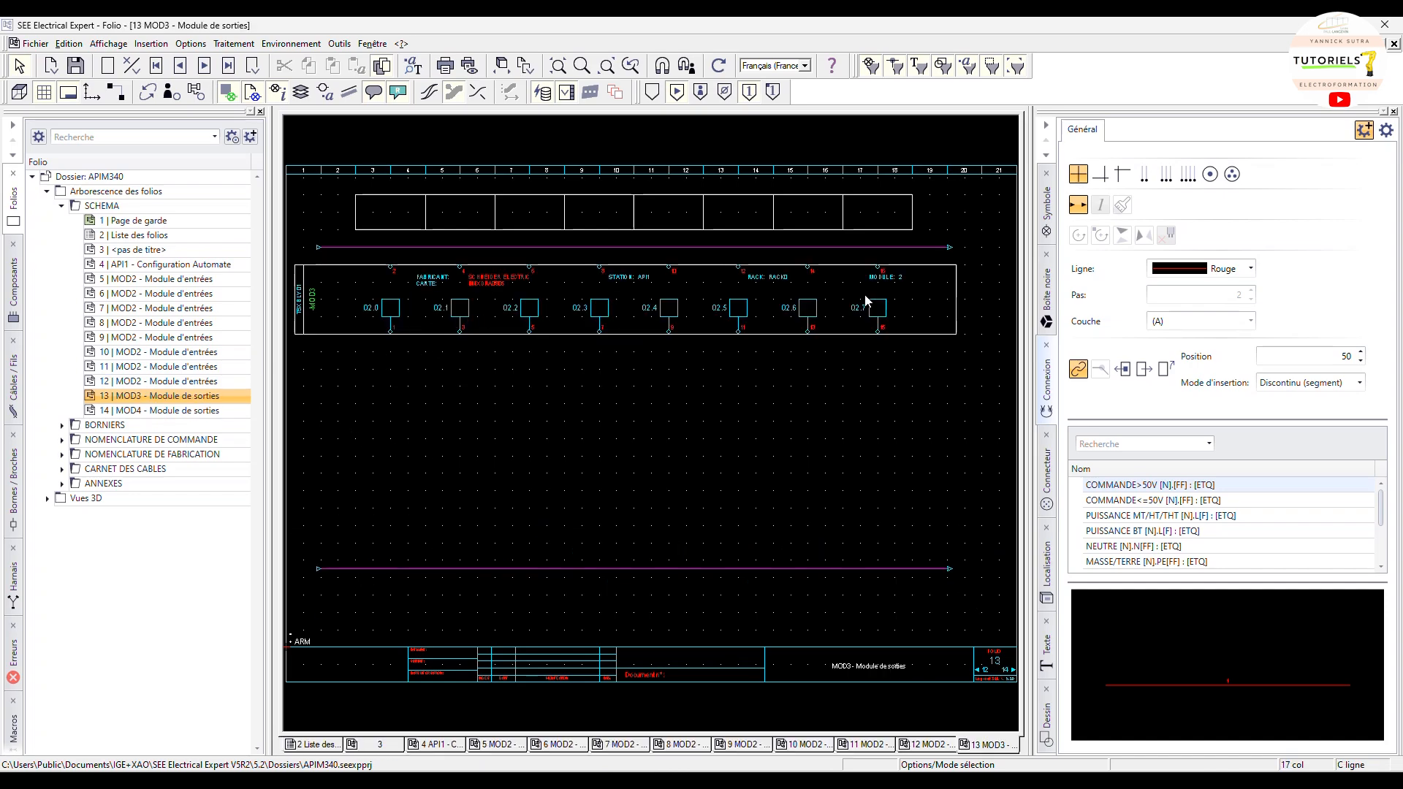
scroll(877, 308, "up", 2)
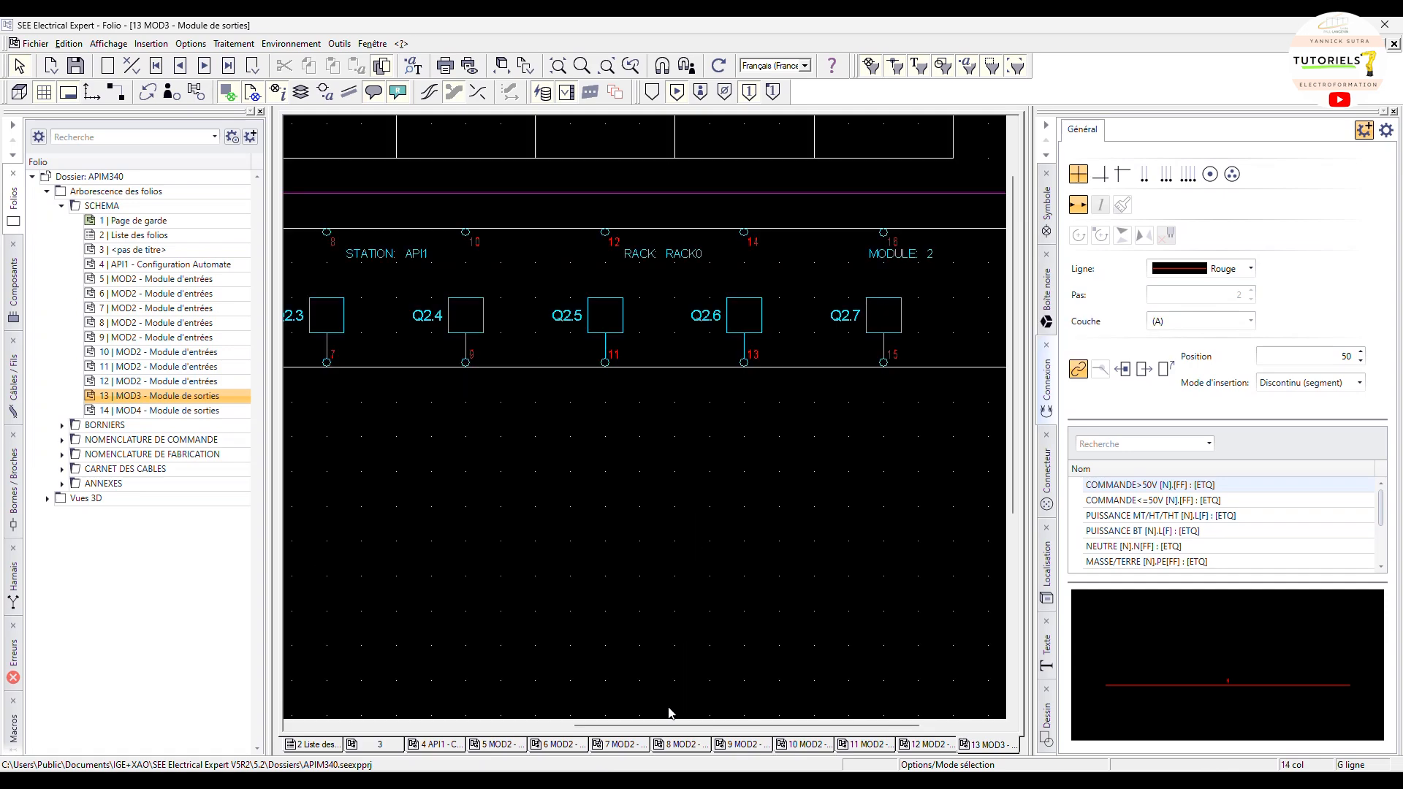
left_click_drag(655, 726, 382, 728)
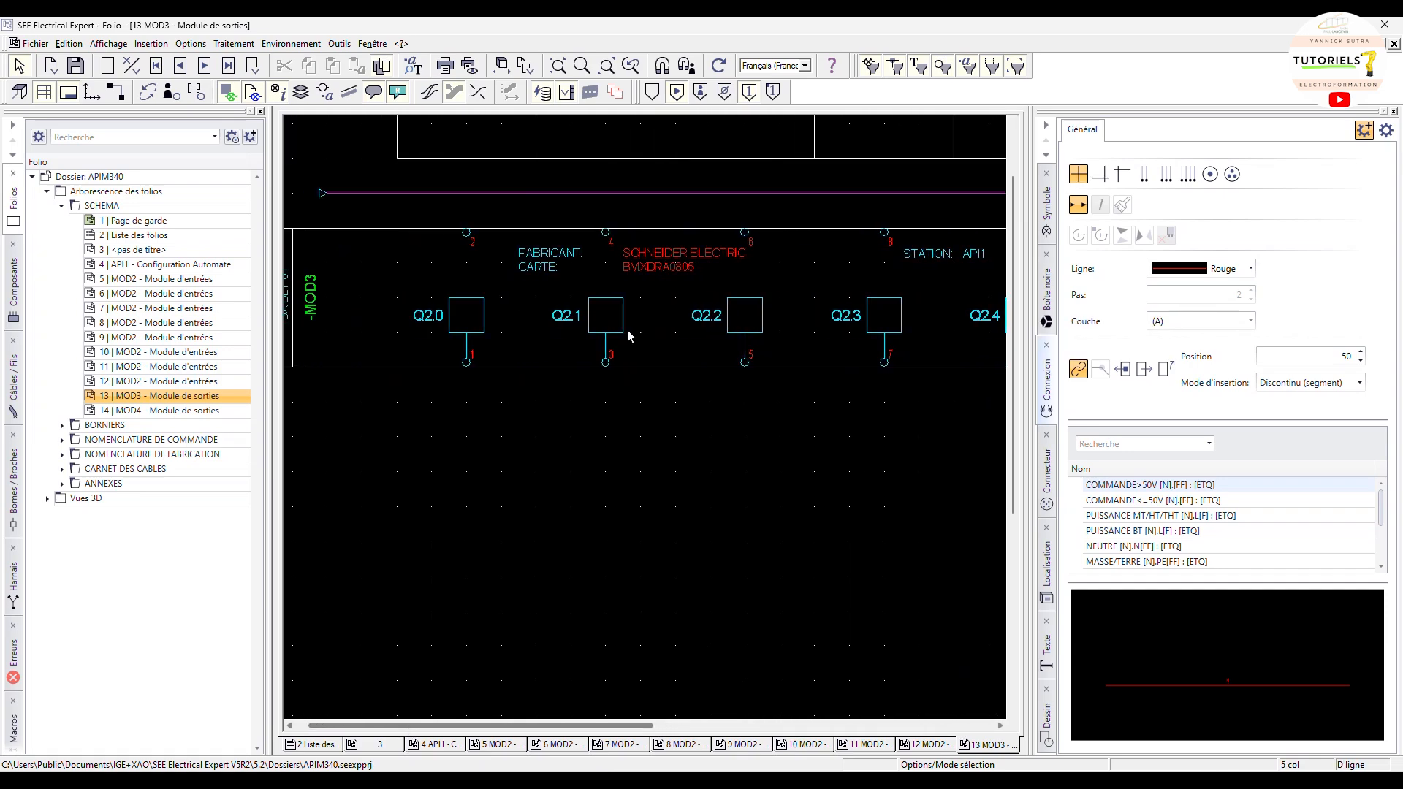
scroll(541, 208, "up", 2)
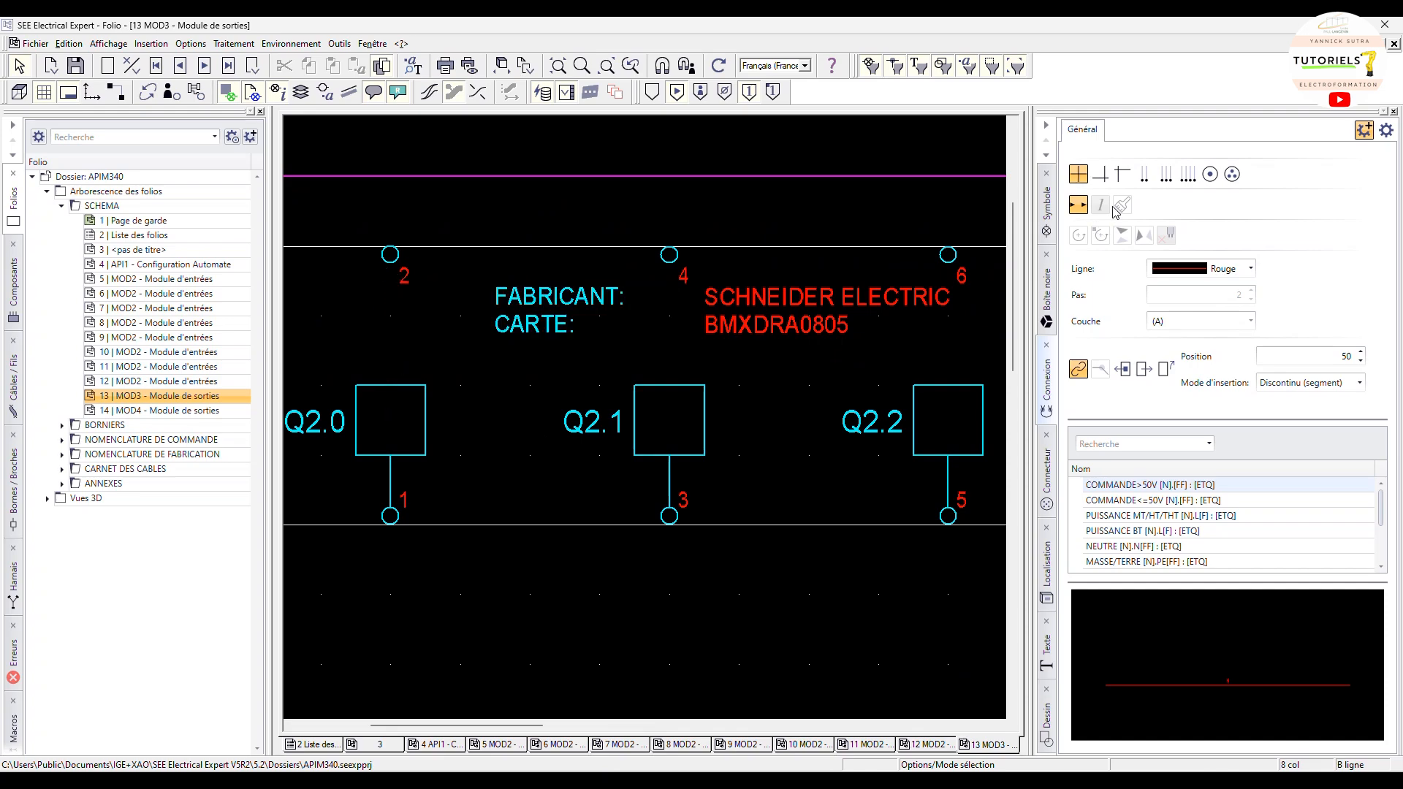
Draw a vertical line segment in Moyen style from MOD3's terminal 2 down to the upper edge of the Q2.0 box
left_click(1100, 174)
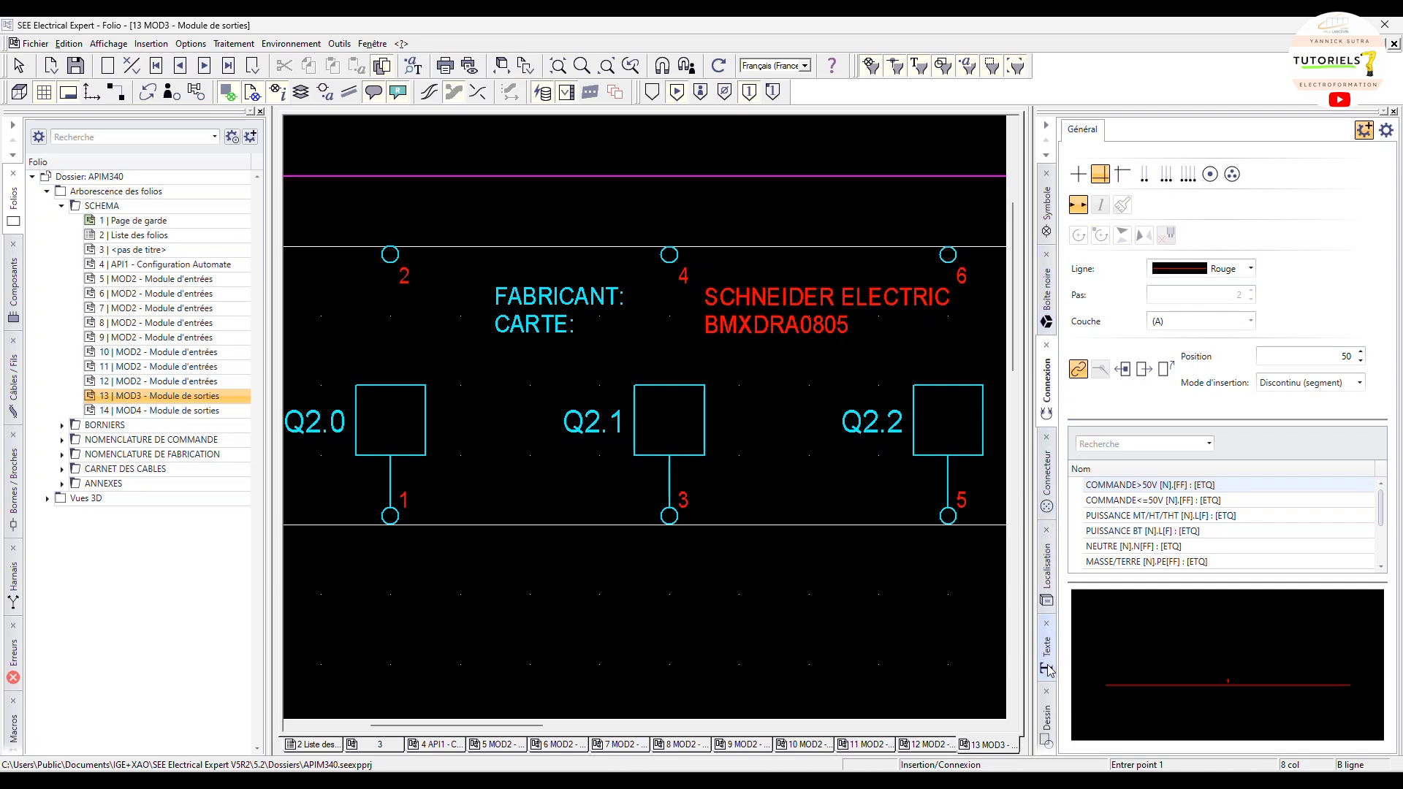
left_click(1048, 712)
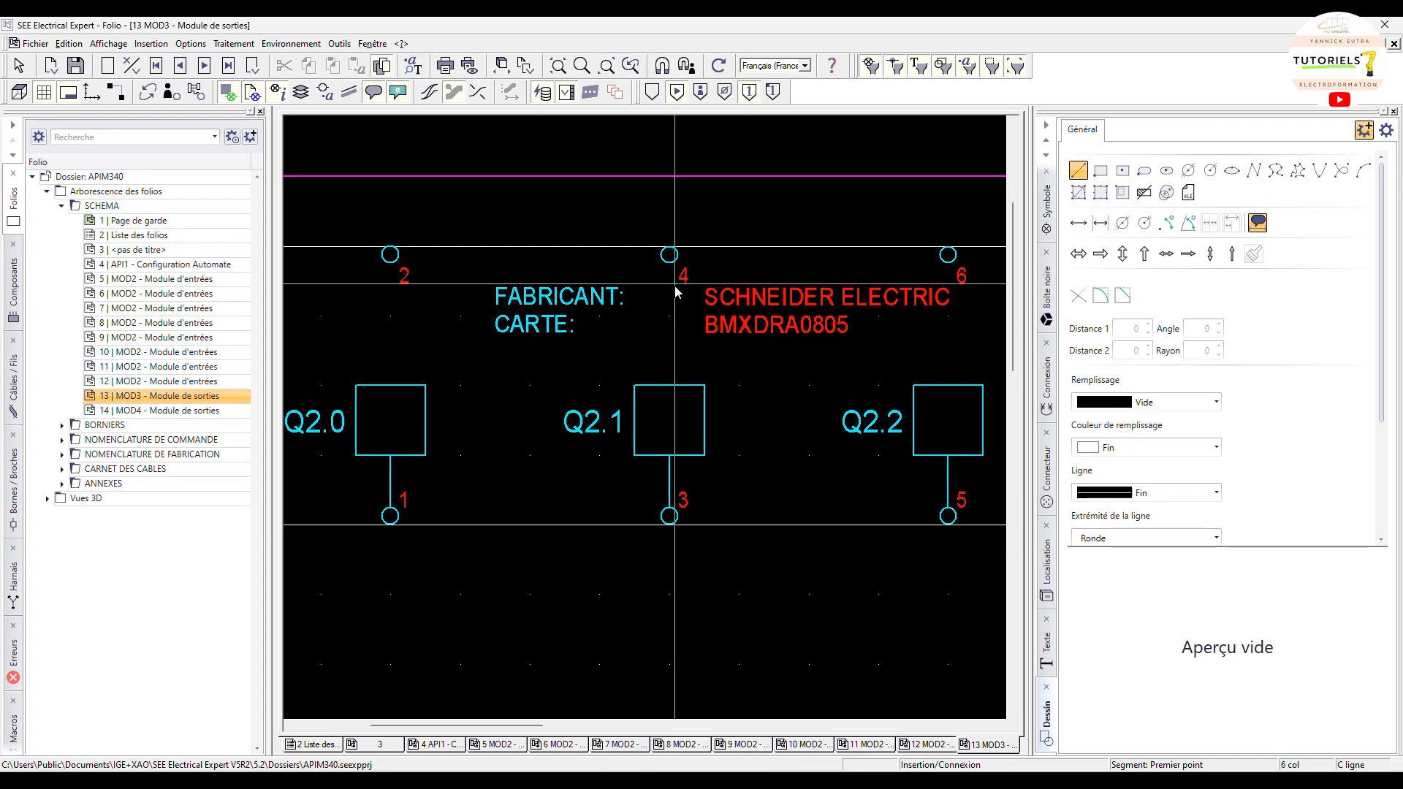
left_click(1180, 402)
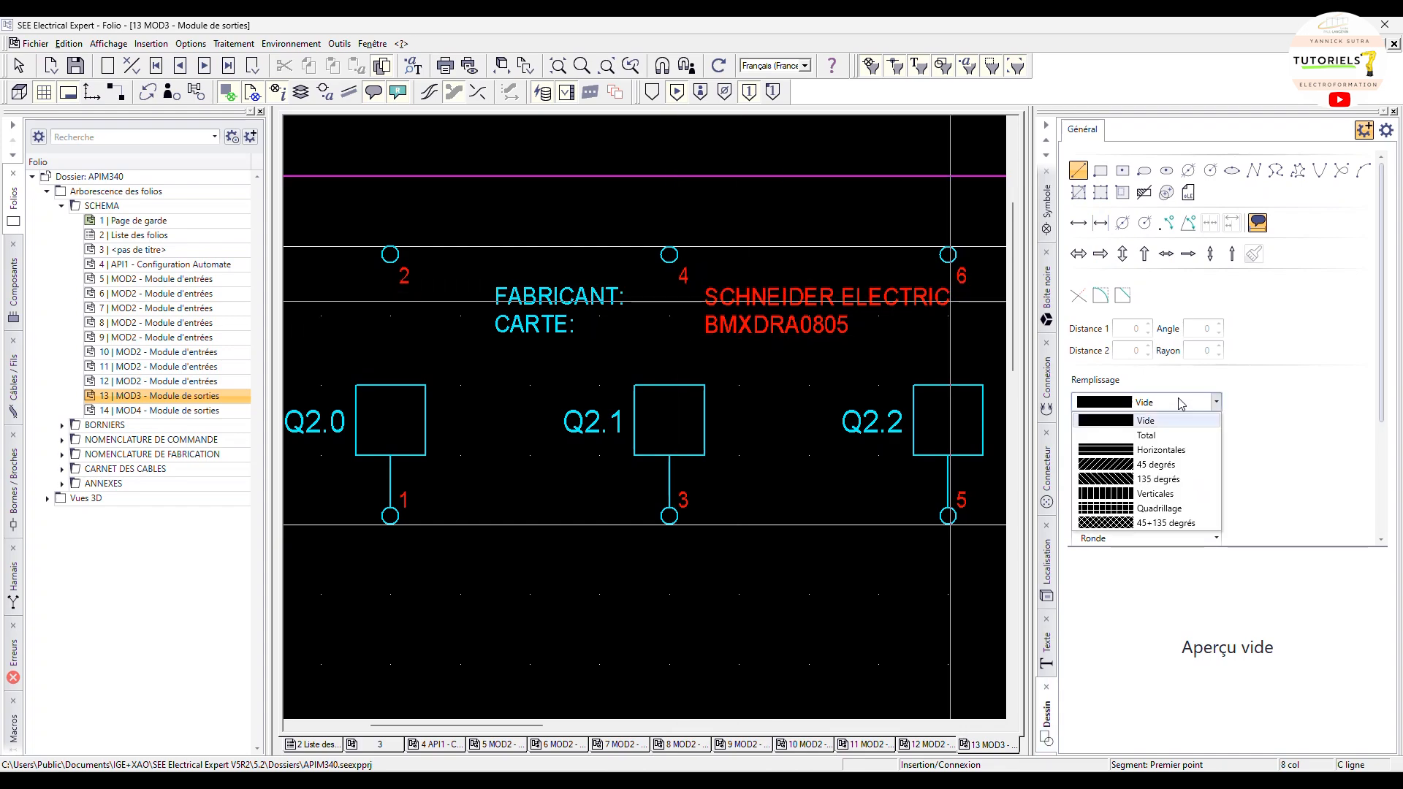
left_click(1181, 402)
left_click(1170, 493)
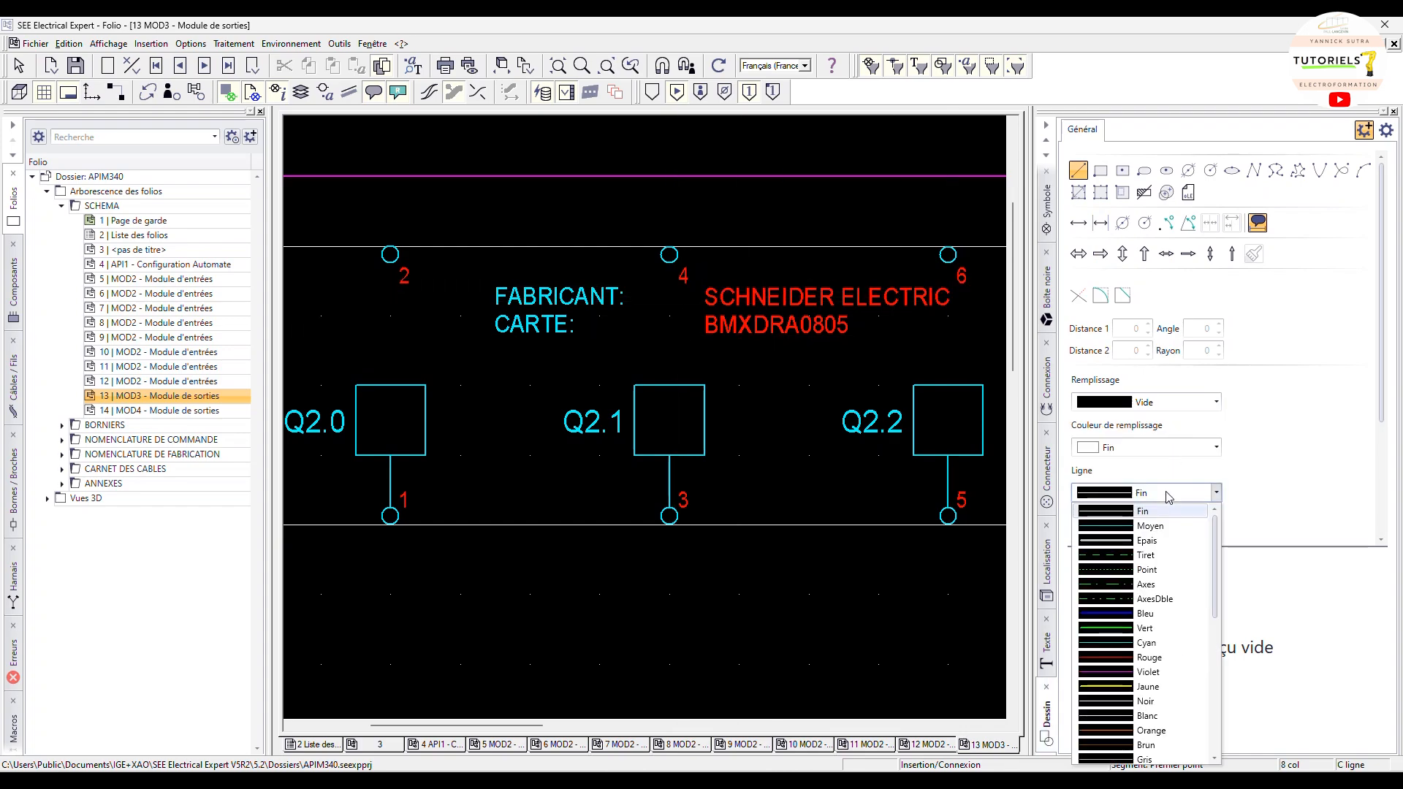
left_click(1149, 526)
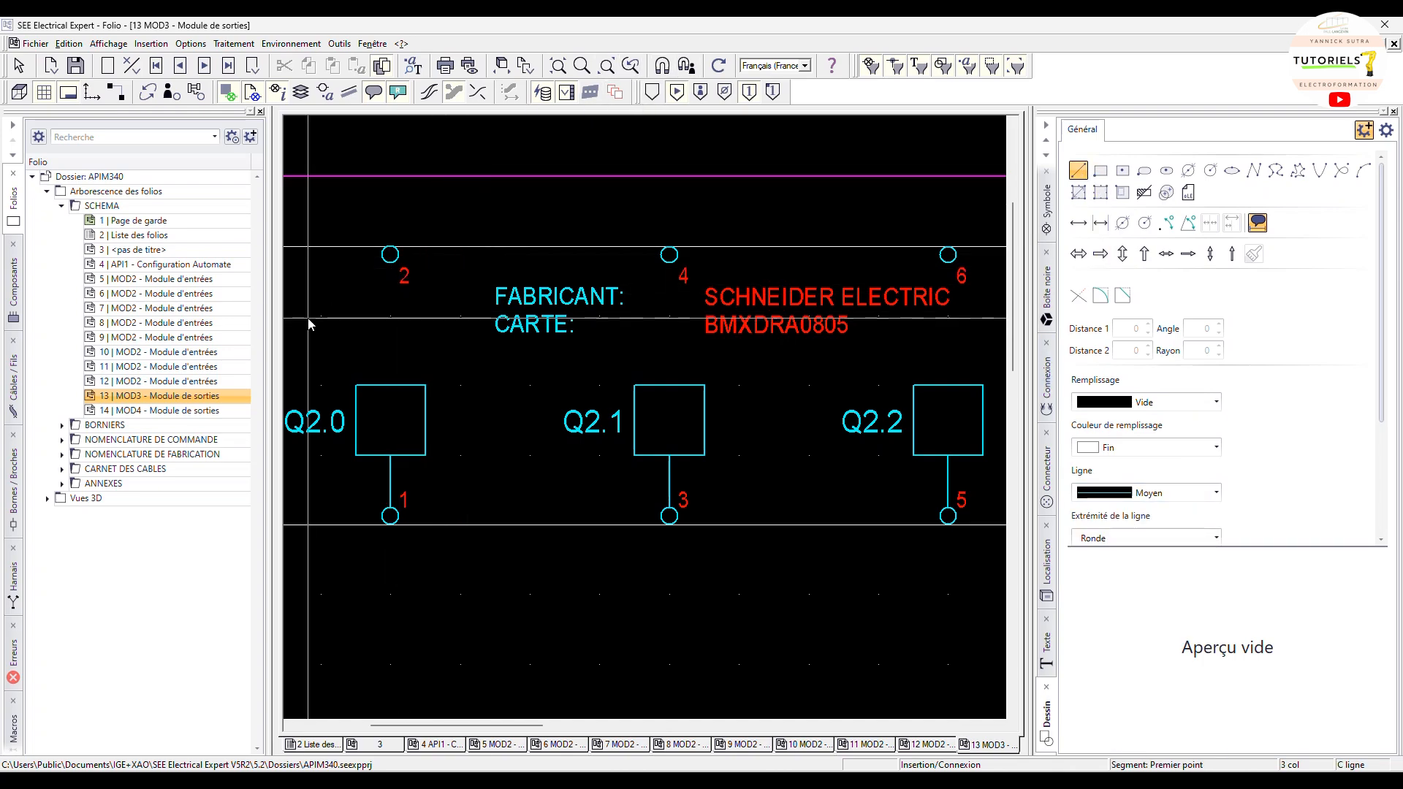
scroll(366, 303, "up", 2)
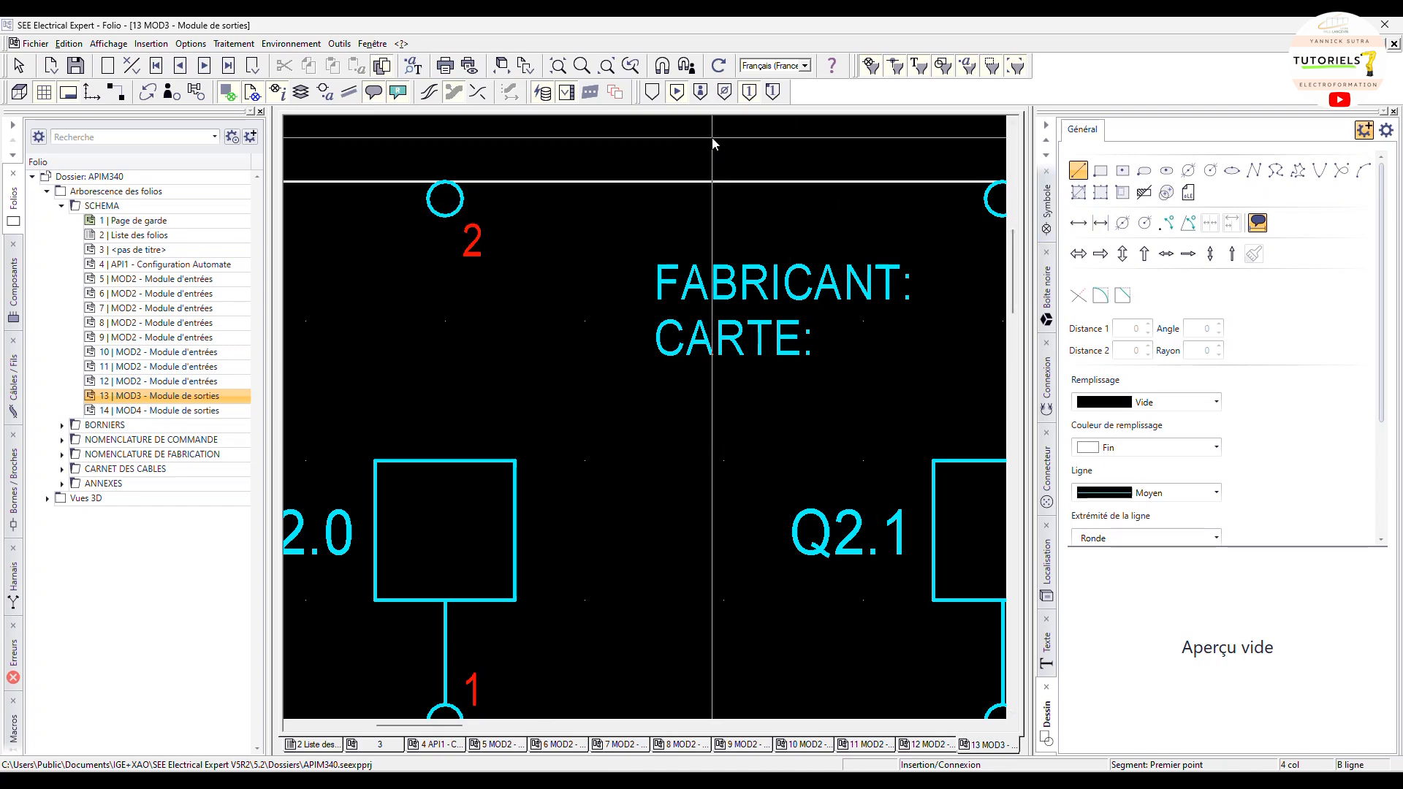
left_click(446, 220)
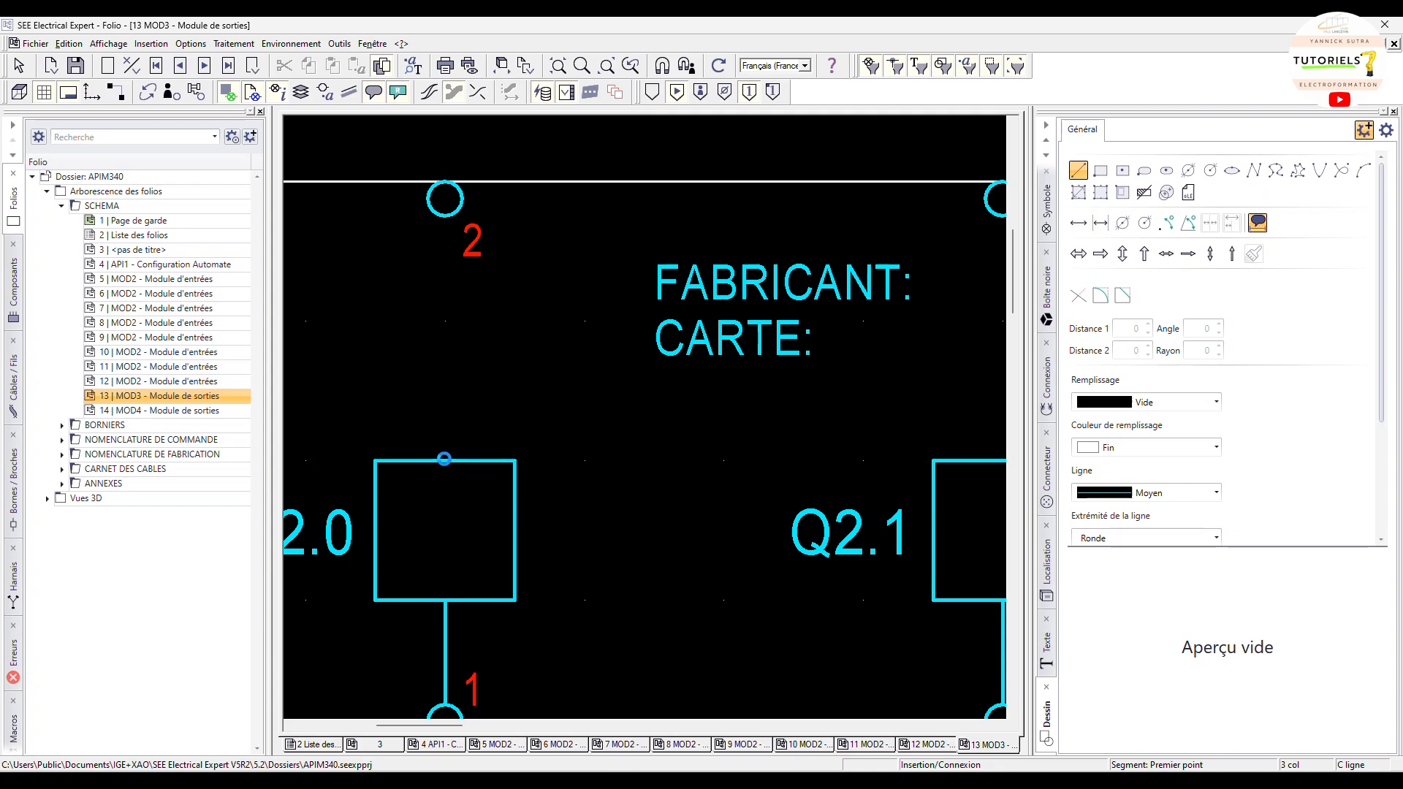
left_click(446, 459)
scroll(678, 341, "down", 2)
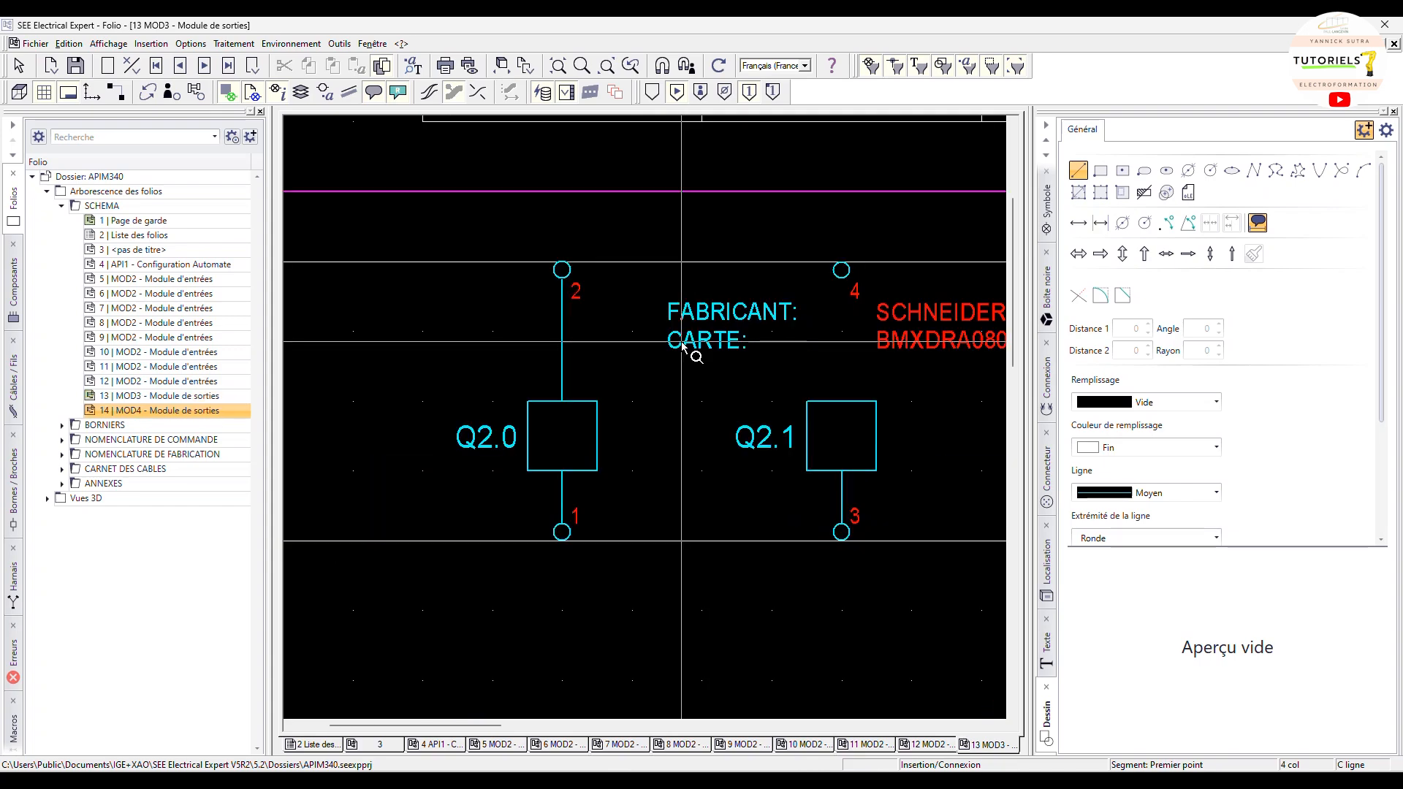
scroll(804, 365, "down", 2)
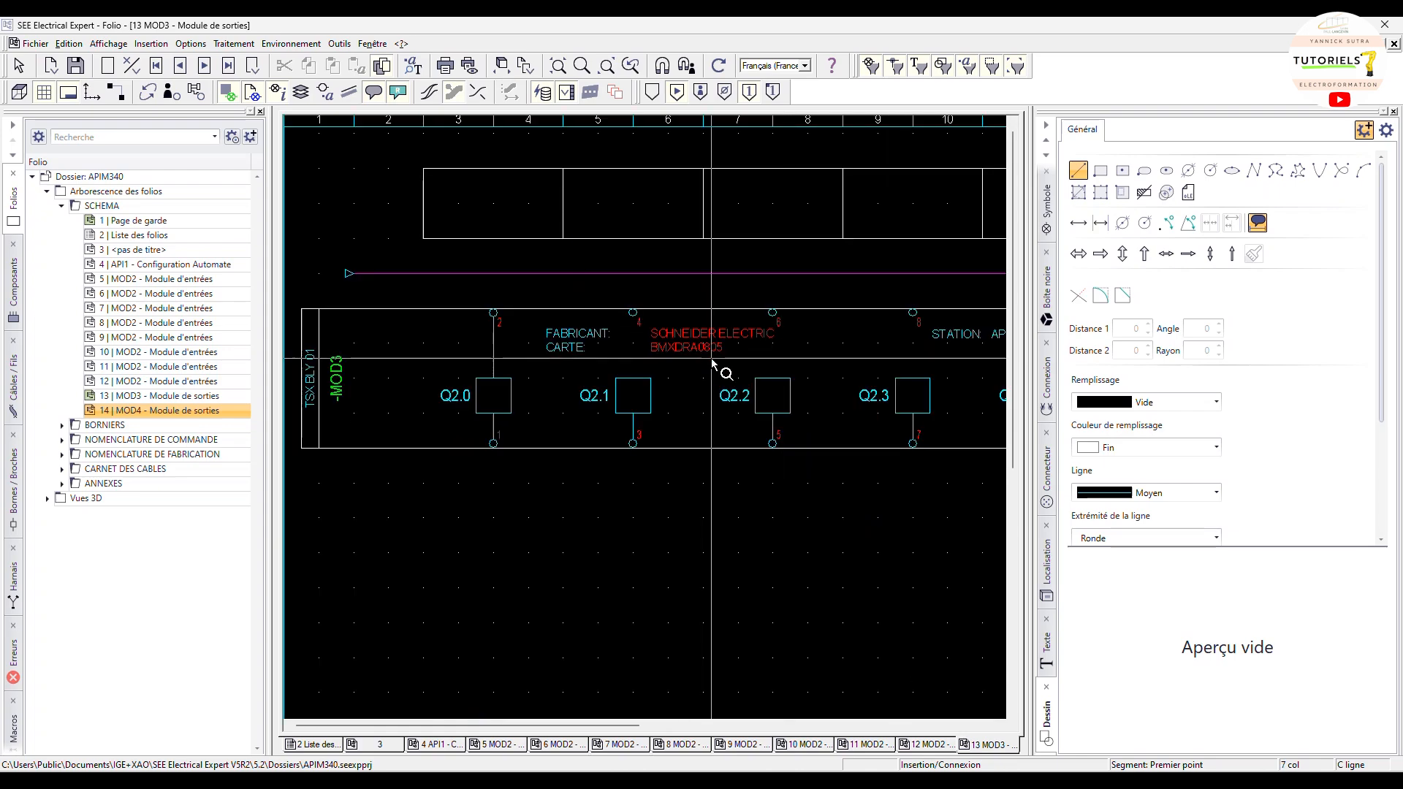
key("Escape")
scroll(510, 475, "down", 2)
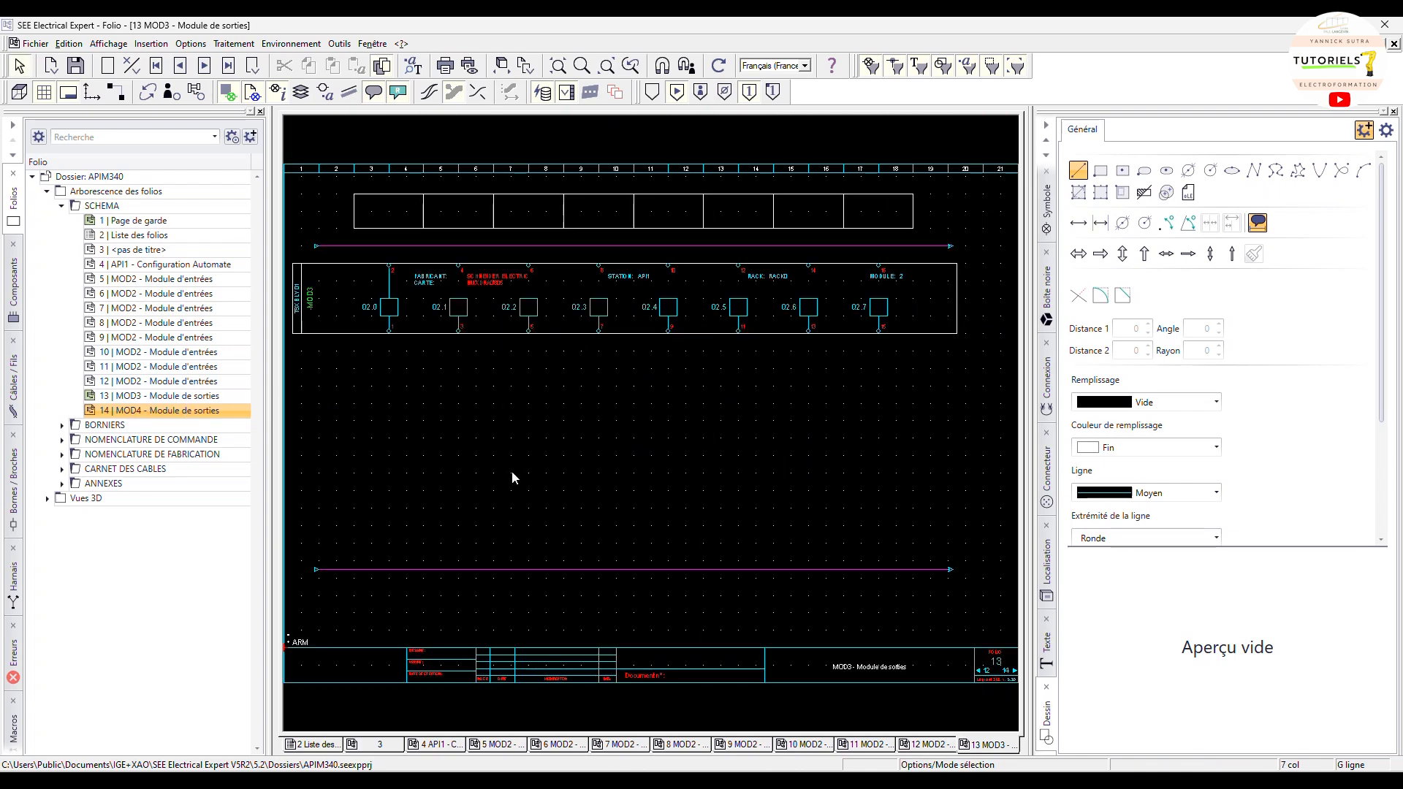
Open folio 14, MOD4 - Module de sorties, and return to folio 13 to review the output modules
left_click(170, 398)
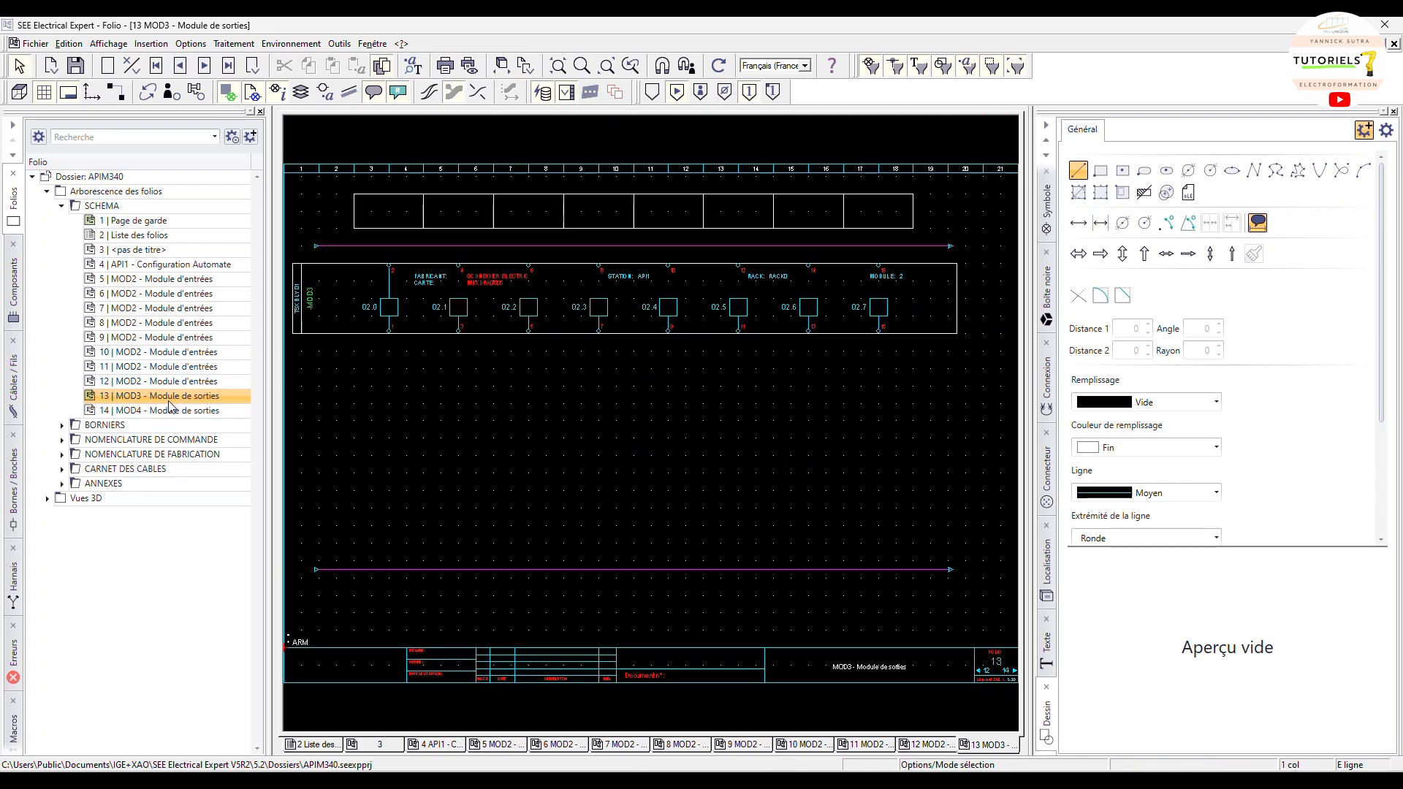
left_click(169, 410)
left_click(166, 395)
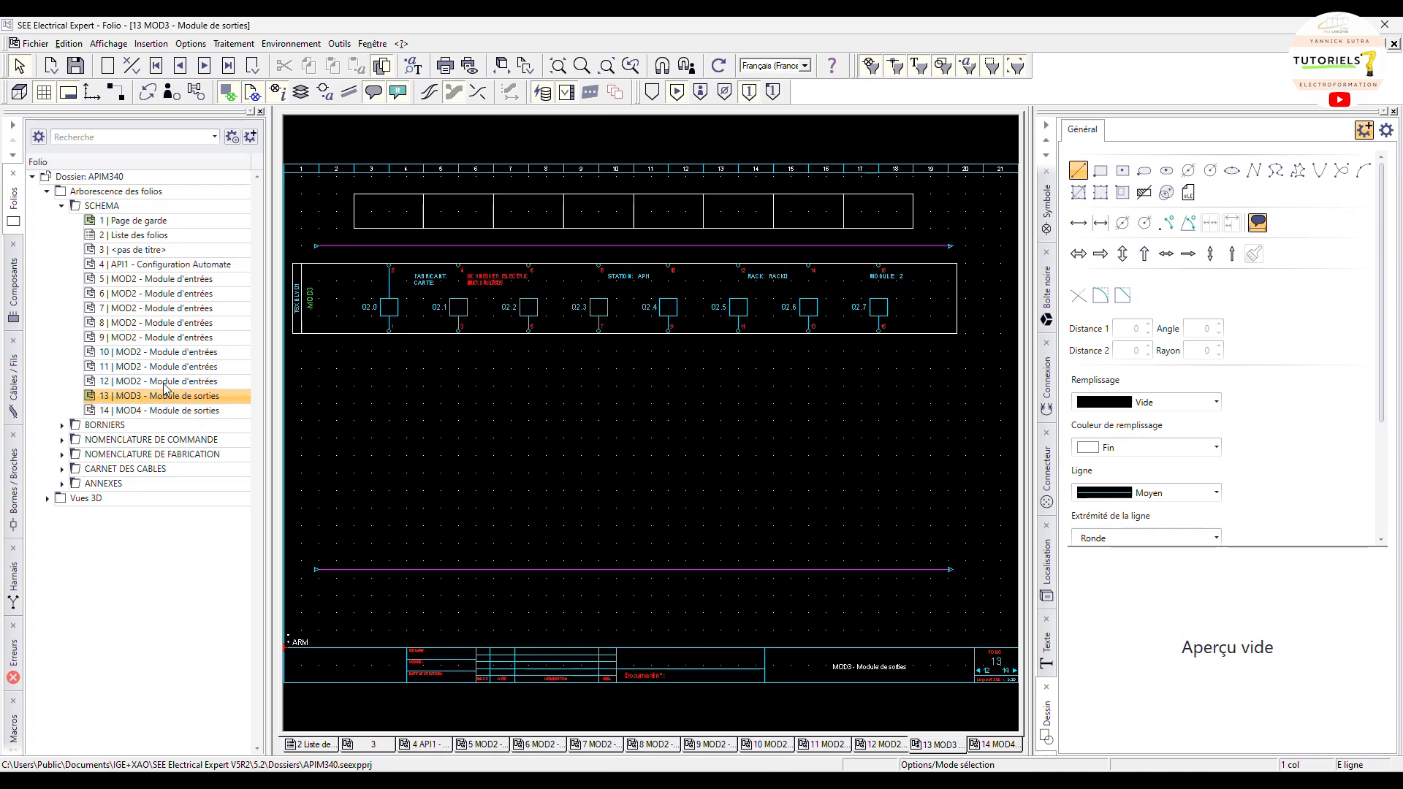
left_click(165, 383)
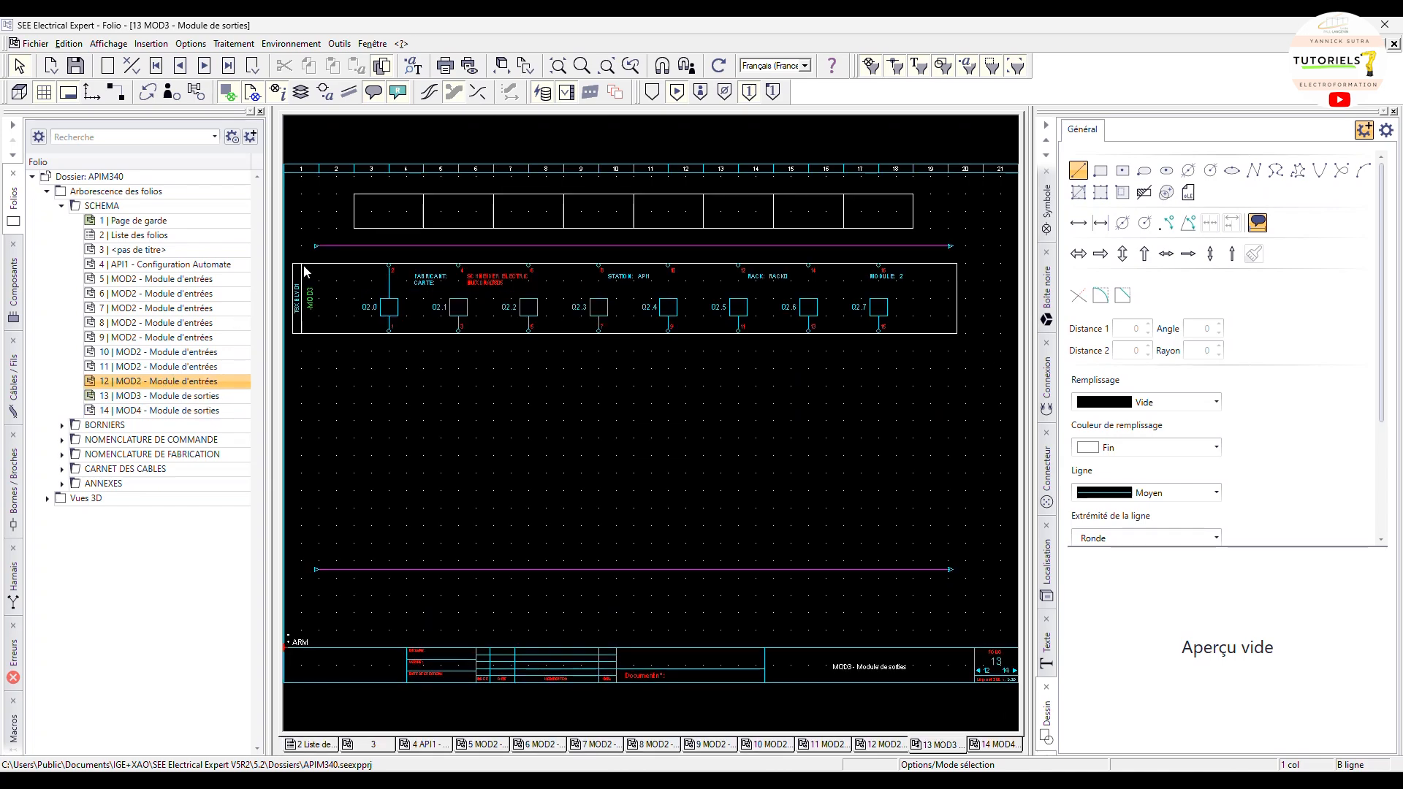
left_click(180, 412)
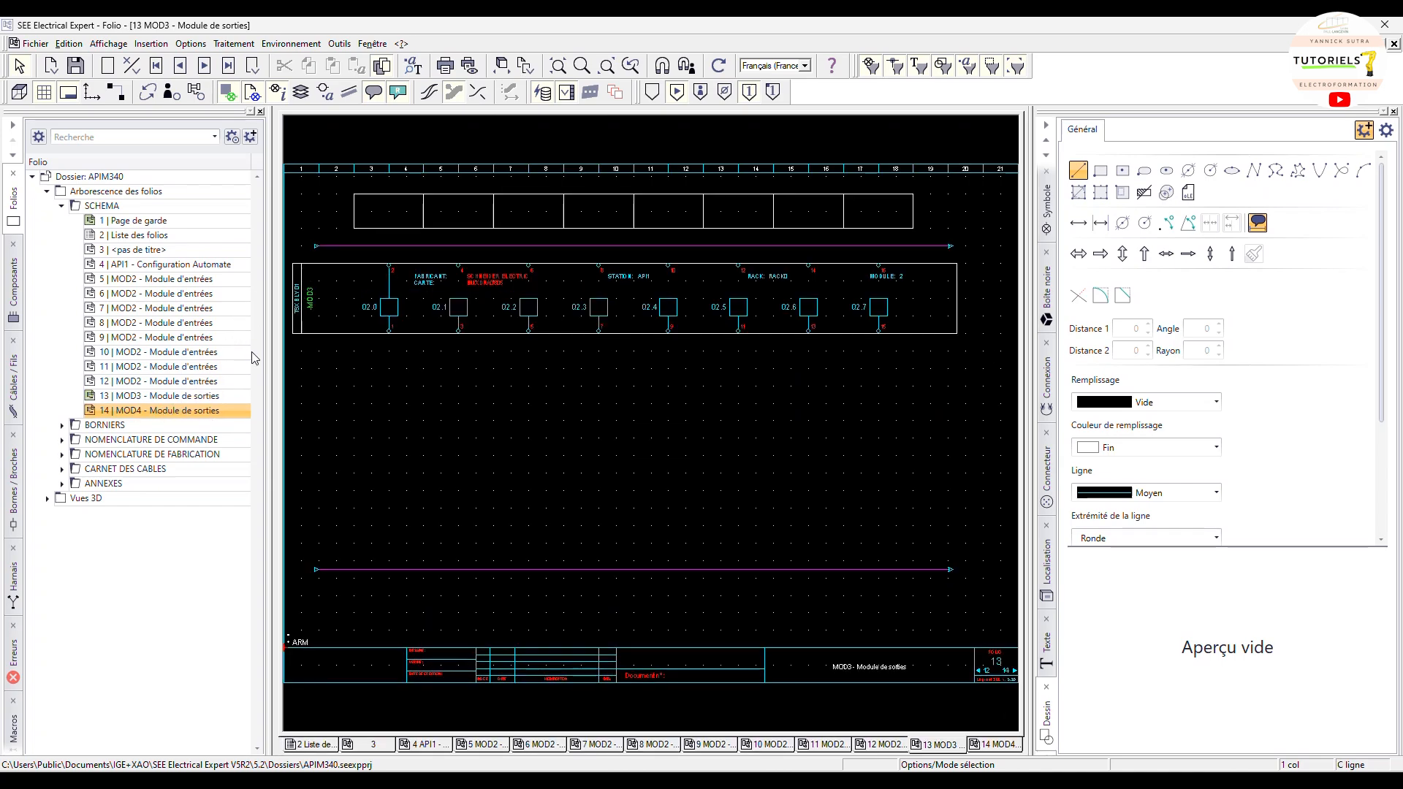